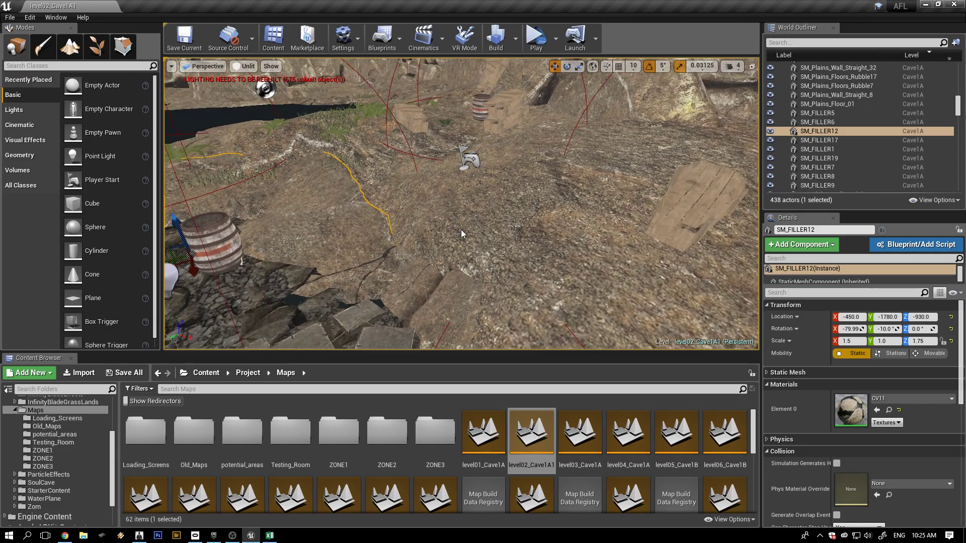
# Open the rocks folder inside the project's Imported/Meshes folder
pyautogui.scroll(2, 452, 229)
pyautogui.moveTo(450, 226); pyautogui.dragTo(455, 225, button='right')
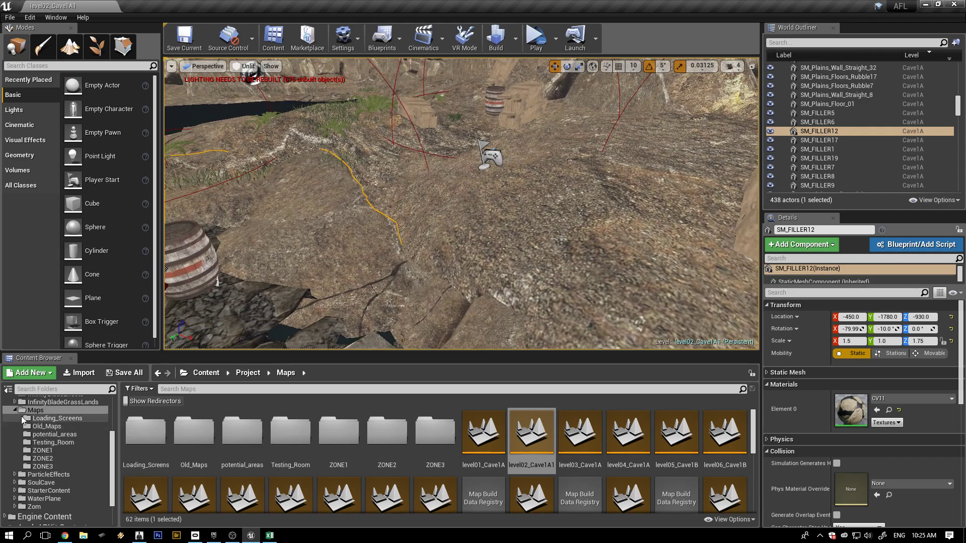
pyautogui.moveTo(112, 450); pyautogui.dragTo(110, 414)
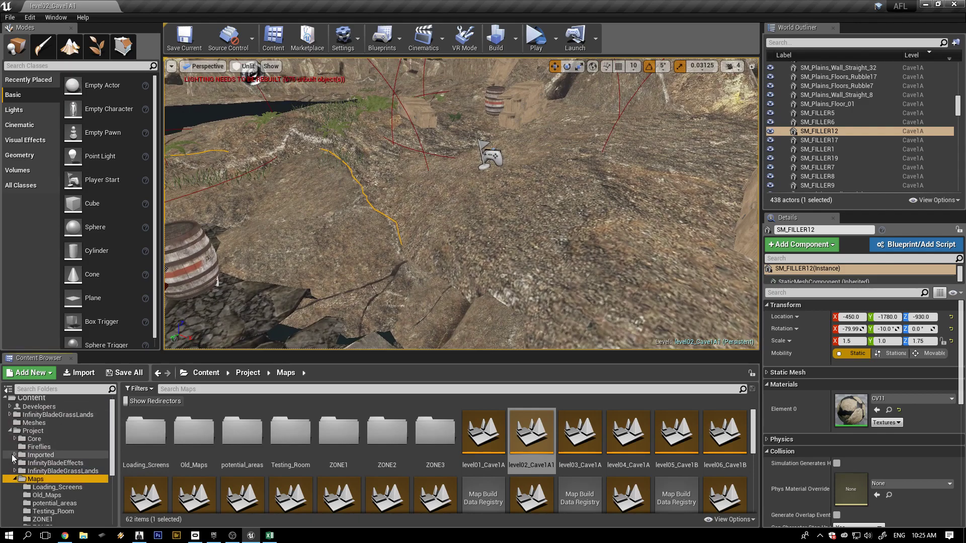
pyautogui.click(15, 454)
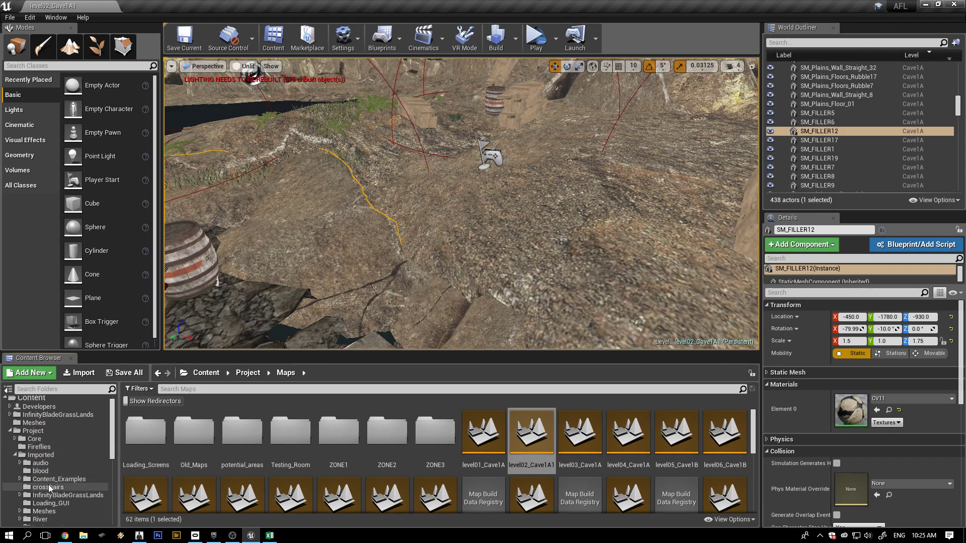
pyautogui.click(43, 511)
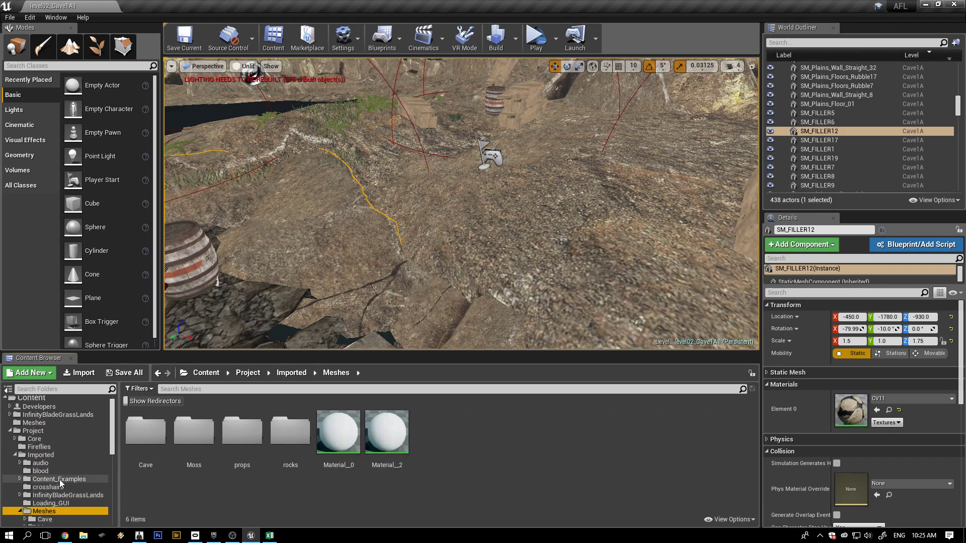
pyautogui.scroll(-2, 59, 479)
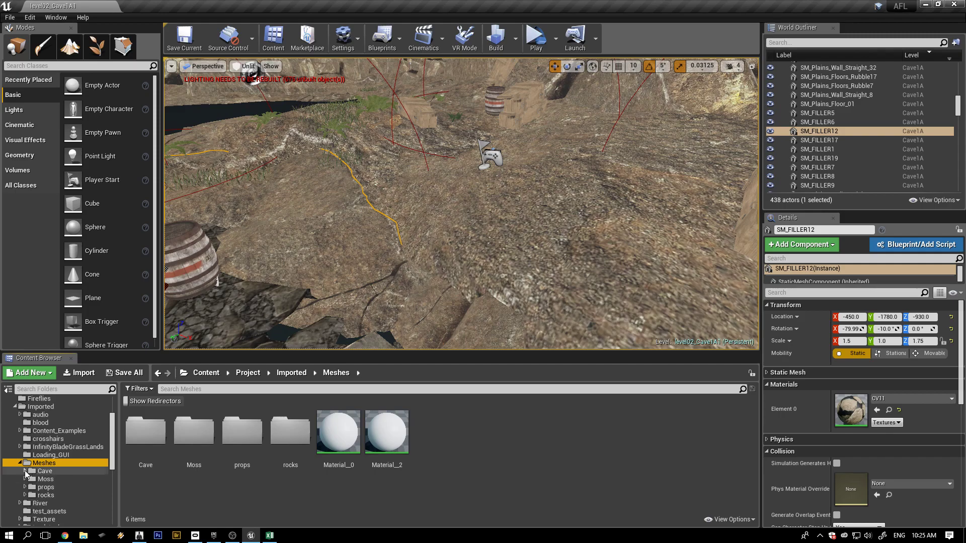
pyautogui.click(23, 495)
pyautogui.click(41, 496)
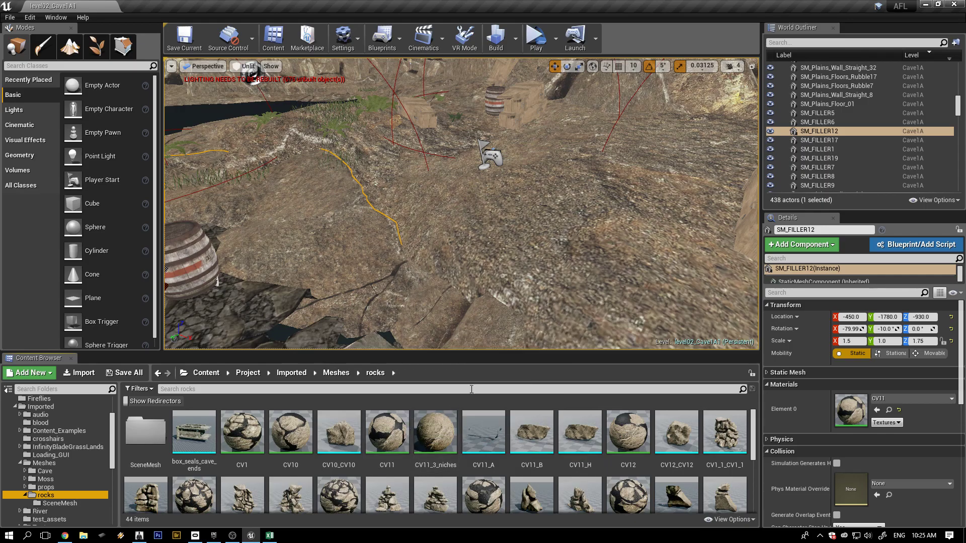
# Place the CV6_CV6 rock mesh on the cave floor beside the player start
pyautogui.moveTo(475, 354); pyautogui.dragTo(465, 300)
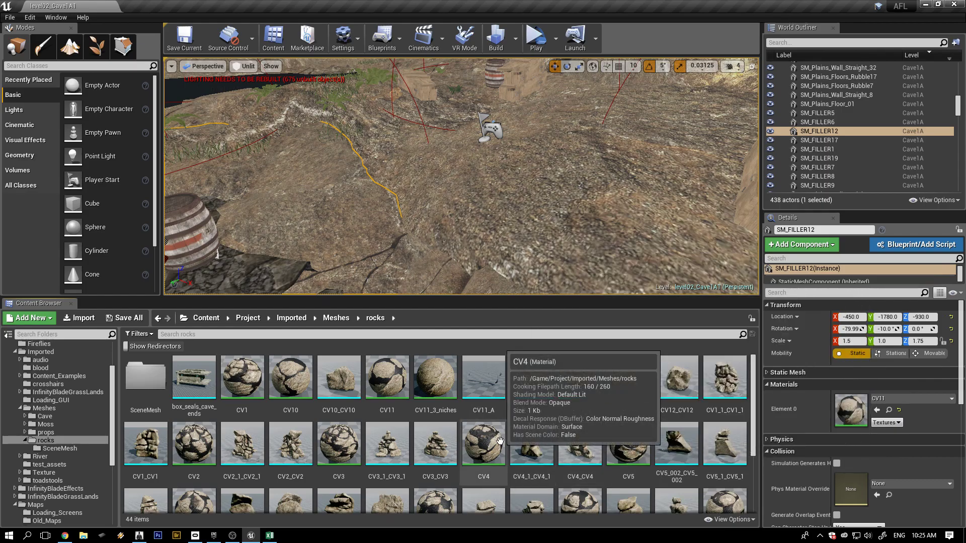
pyautogui.scroll(-1, 464, 456)
pyautogui.scroll(-1, 465, 455)
pyautogui.moveTo(386, 478); pyautogui.dragTo(443, 157)
pyautogui.moveTo(560, 177); pyautogui.dragTo(506, 217, button='right')
pyautogui.moveTo(471, 298); pyautogui.dragTo(471, 356)
pyautogui.moveTo(532, 201); pyautogui.dragTo(545, 161, button='right')
pyautogui.keyDown('alt'); pyautogui.moveTo(544, 161); pyautogui.dragTo(550, 252); pyautogui.keyUp('alt')
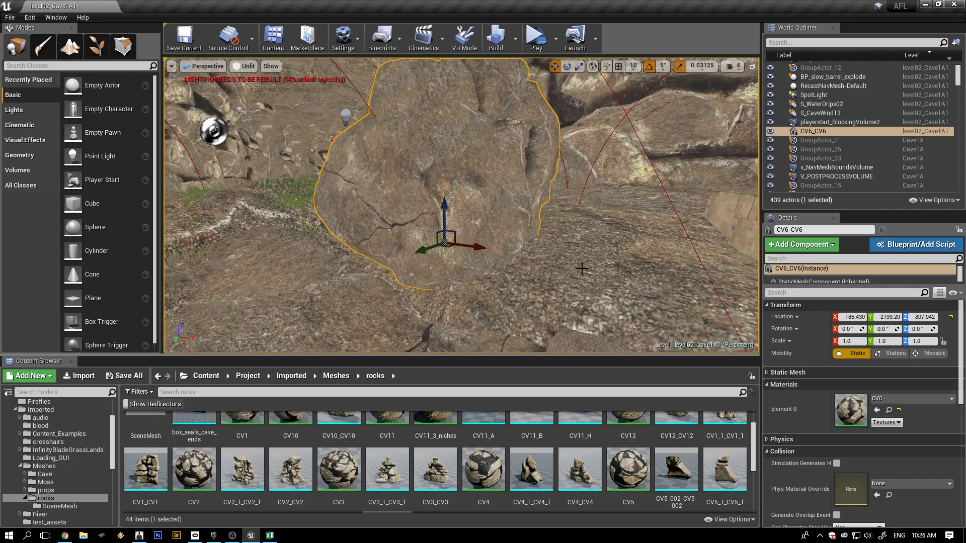
# Tilt the CV6_CV6 rock to -65° about X, flatten its Y scale to 0.25, and sink it to about Z -826
pyautogui.press('e')
pyautogui.moveTo(466, 224); pyautogui.dragTo(447, 213)
pyautogui.press('r')
pyautogui.press('w')
pyautogui.keyDown('alt'); pyautogui.moveTo(598, 254); pyautogui.dragTo(568, 302); pyautogui.keyUp('alt')
pyautogui.keyDown('alt'); pyautogui.moveTo(595, 252); pyautogui.dragTo(577, 290); pyautogui.keyUp('alt')
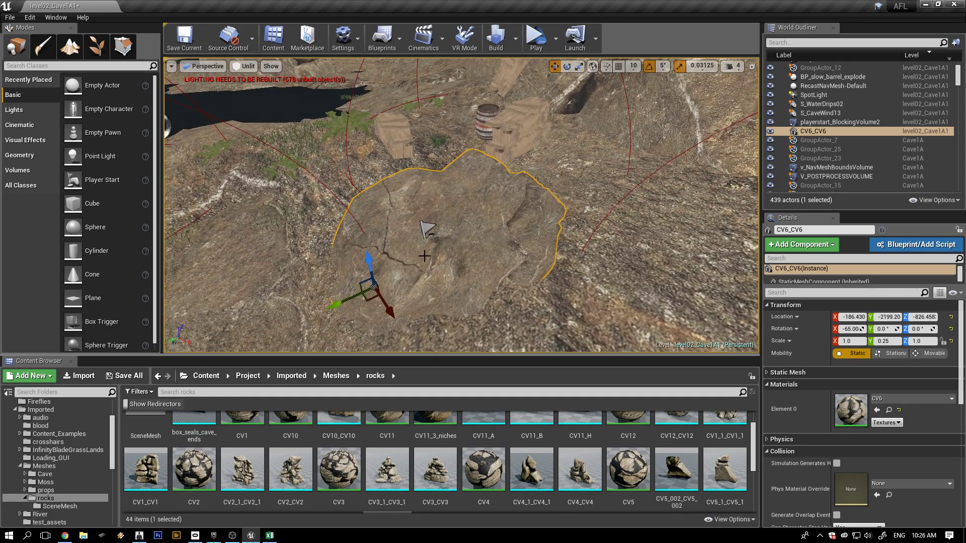
# Tilt the CV6_CV6 rock further to -80° about X and widen its scale to 1.40625 in X and 1.3125 in Z
pyautogui.press('e')
pyautogui.moveTo(343, 256); pyautogui.dragTo(376, 236)
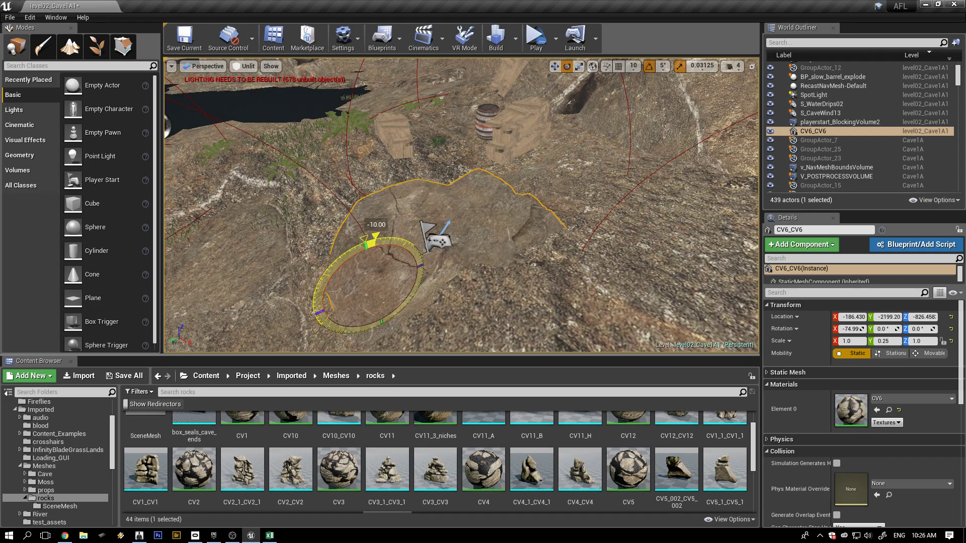
pyautogui.press('w')
pyautogui.press('r')
pyautogui.moveTo(391, 312); pyautogui.dragTo(401, 336)
pyautogui.moveTo(411, 264); pyautogui.dragTo(413, 248)
pyautogui.press('space')
pyautogui.press('space')
pyautogui.moveTo(334, 263); pyautogui.dragTo(344, 254)
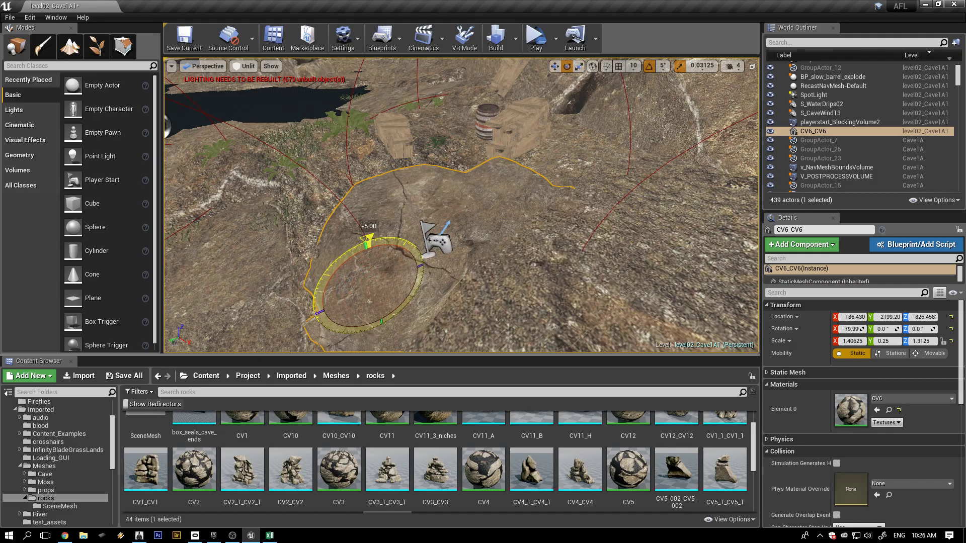
# Move the flattened CV6_CV6 rock to about X -94 and rotate it to 5° about Y
pyautogui.press('w')
pyautogui.moveTo(387, 315); pyautogui.dragTo(460, 342)
pyautogui.keyDown('alt'); pyautogui.moveTo(495, 285); pyautogui.dragTo(566, 254); pyautogui.keyUp('alt')
pyautogui.moveTo(475, 274)
pyautogui.mouseDown()
pyautogui.moveTo(476, 286)
pyautogui.moveTo(483, 269)
pyautogui.mouseUp()
pyautogui.moveTo(561, 265); pyautogui.dragTo(606, 229, button='middle')
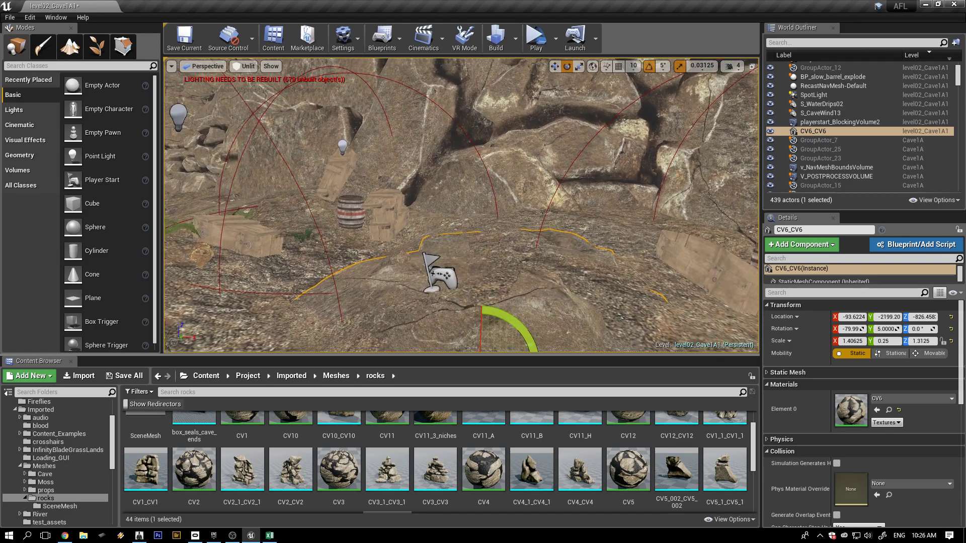
pyautogui.keyDown('alt'); pyautogui.moveTo(594, 229); pyautogui.dragTo(563, 229); pyautogui.keyUp('alt')
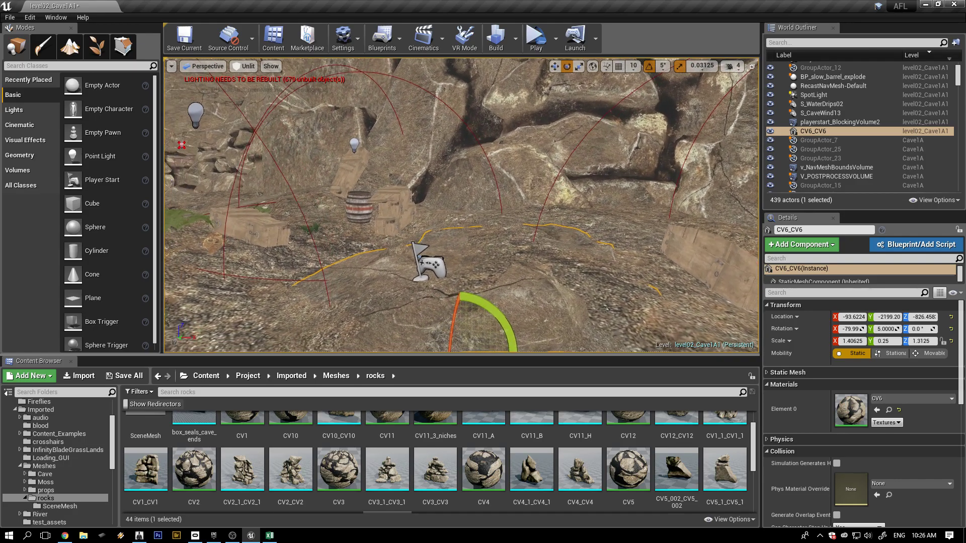
# Play-test the level, walking over the flattened rock around the player start and crates
pyautogui.click(532, 43)
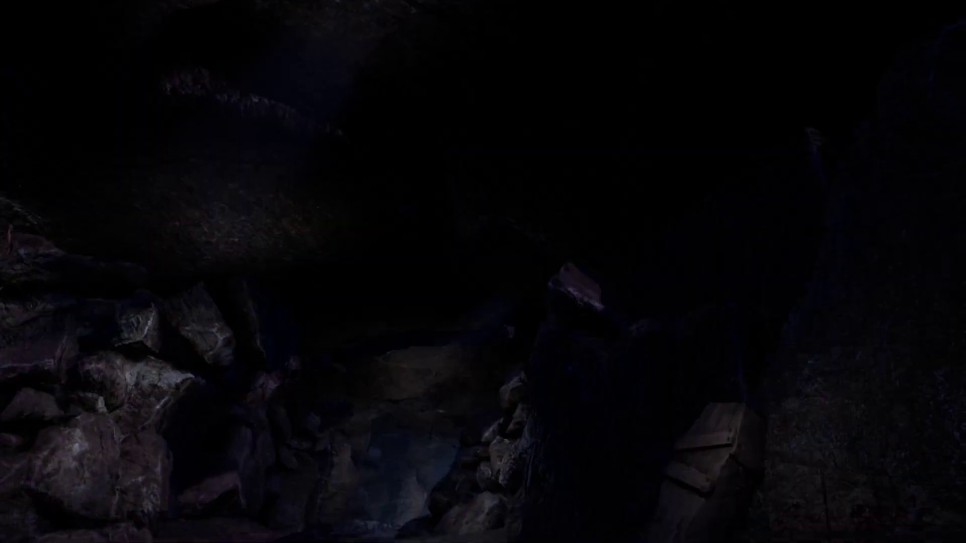
pyautogui.press('w')
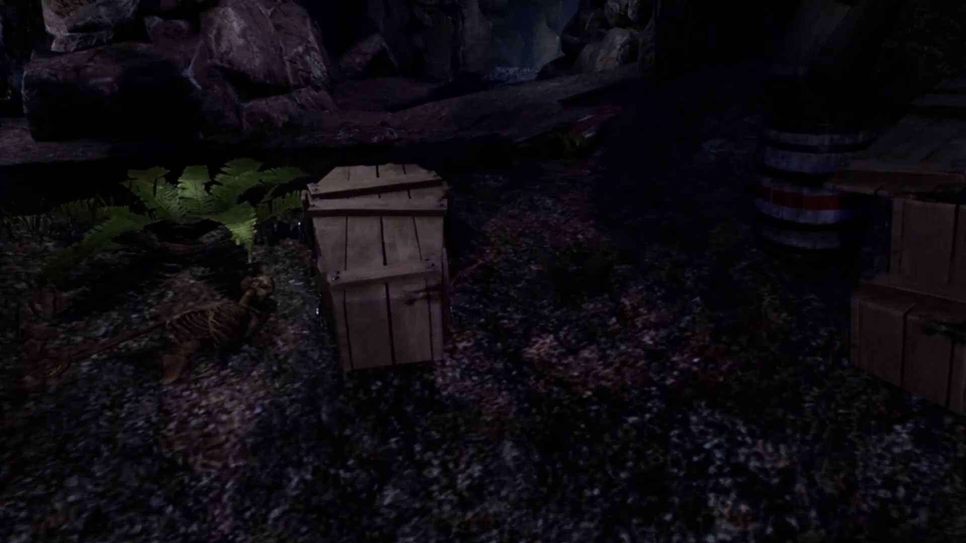
pyautogui.press('w')
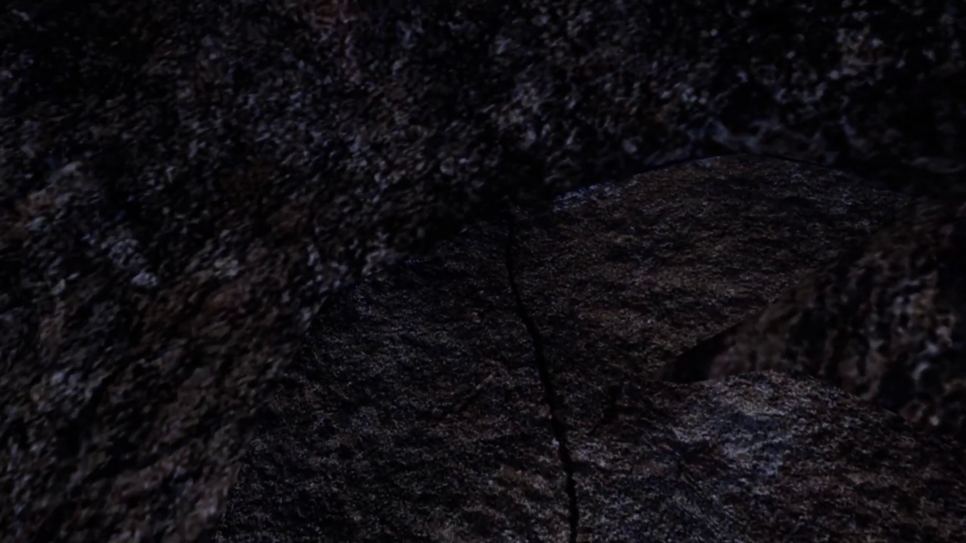
pyautogui.press('w')
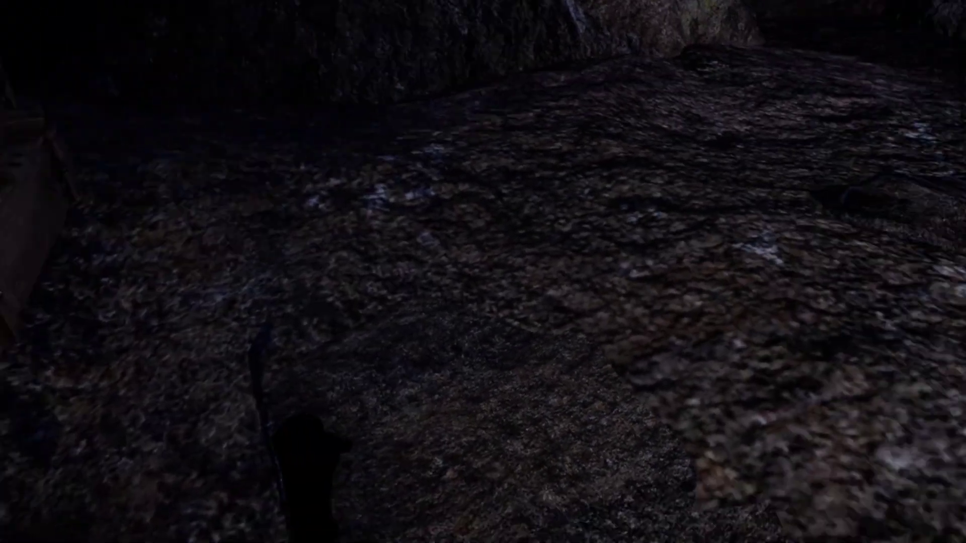
pyautogui.press('w')
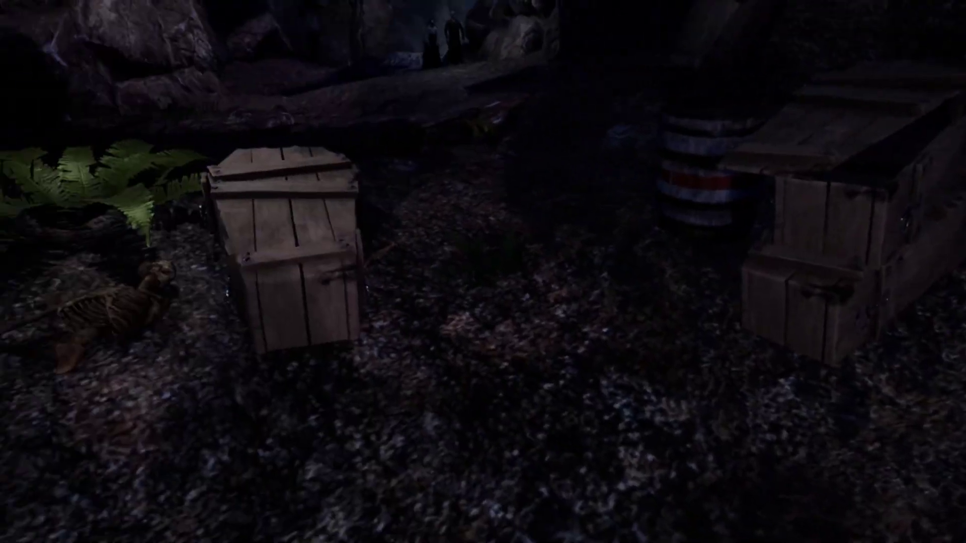
pyautogui.press('w')
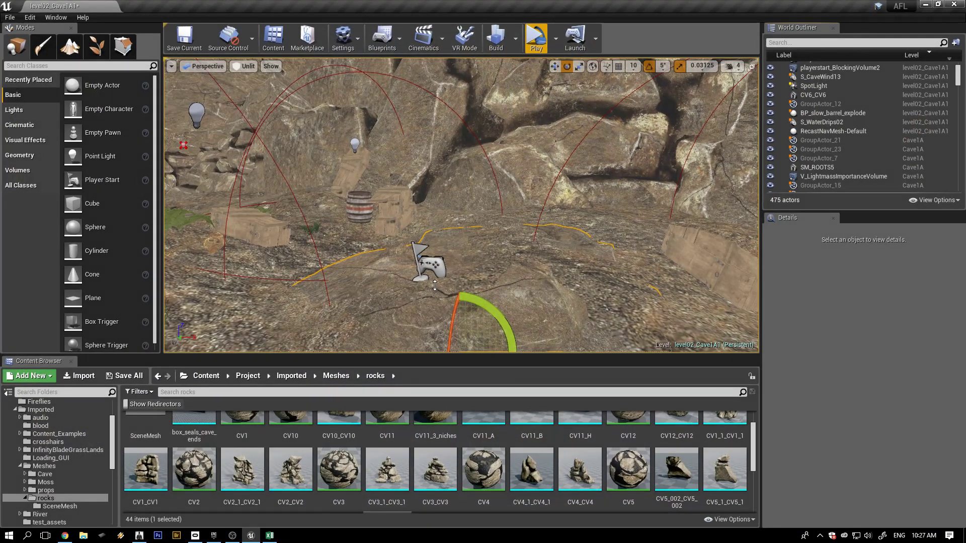
# Raise the flattened CV6_CV6 rock to about Z -818 and delete it from the level
pyautogui.click(417, 308)
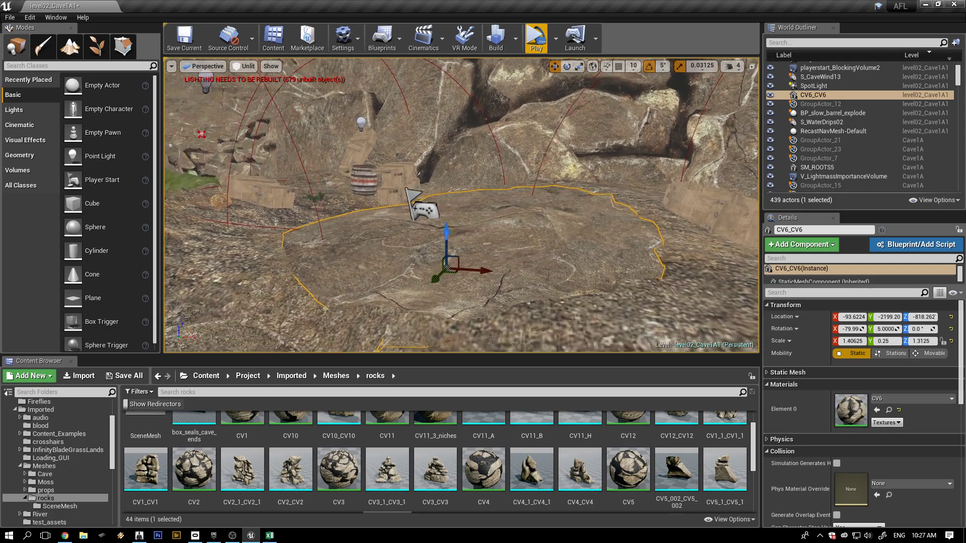
pyautogui.keyDown('alt'); pyautogui.moveTo(461, 205); pyautogui.dragTo(607, 222); pyautogui.keyUp('alt')
pyautogui.moveTo(496, 211); pyautogui.dragTo(493, 280, button='right')
pyautogui.moveTo(411, 274); pyautogui.dragTo(491, 252)
pyautogui.press('Delete')
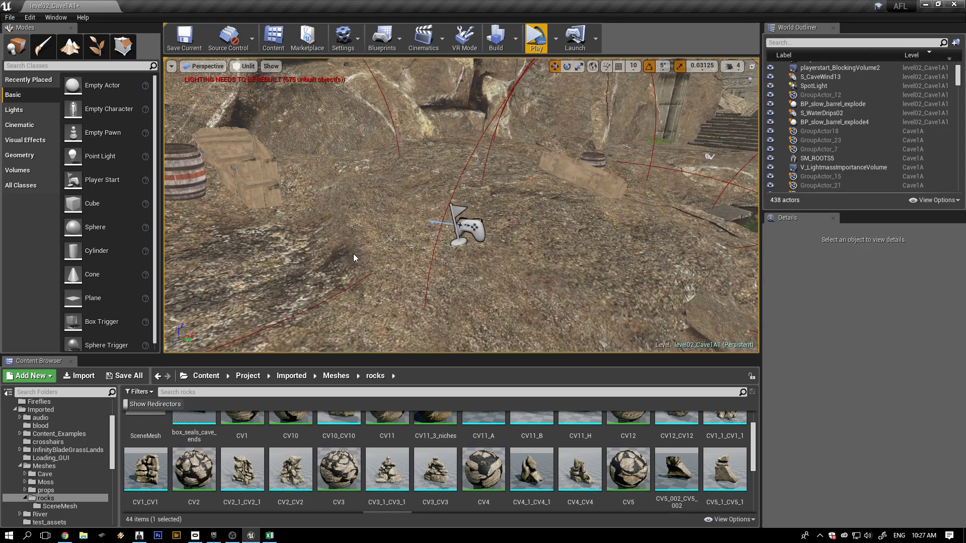
pyautogui.scroll(1, 393, 470)
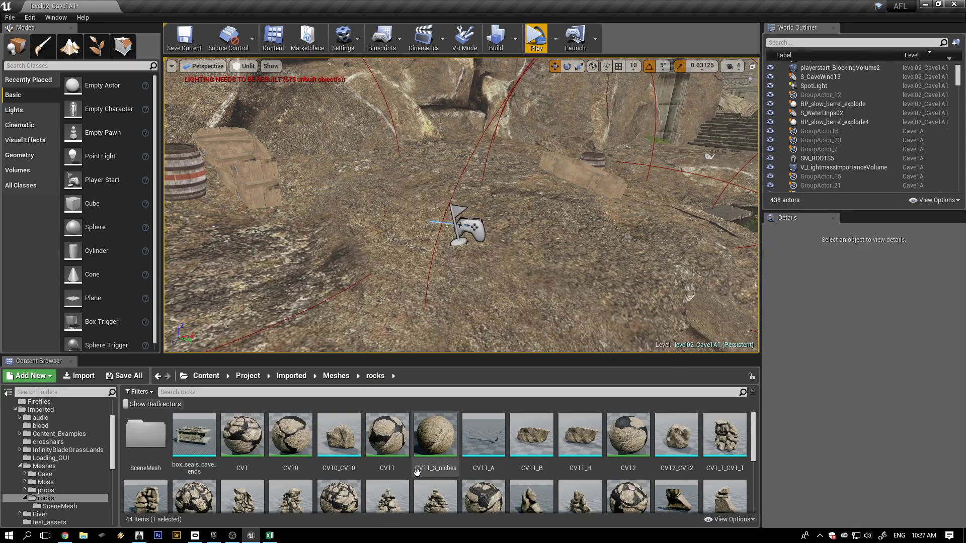
pyautogui.moveTo(339, 435); pyautogui.dragTo(483, 260)
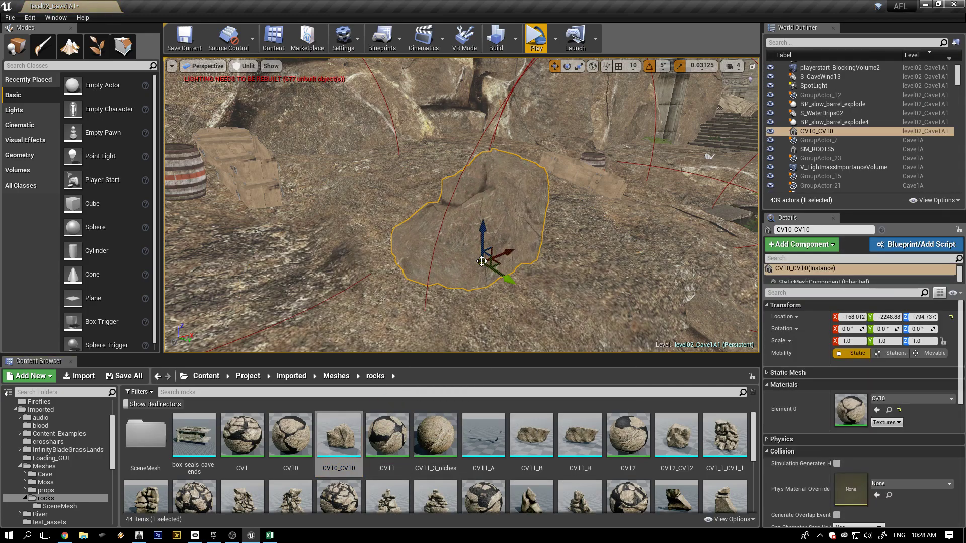
pyautogui.hotkey('ctrl', 'z')
# Place the CV11_B rock mesh near the player start and raise it to about Z -673
pyautogui.moveTo(536, 440); pyautogui.dragTo(452, 240)
pyautogui.moveTo(437, 196); pyautogui.dragTo(430, 113)
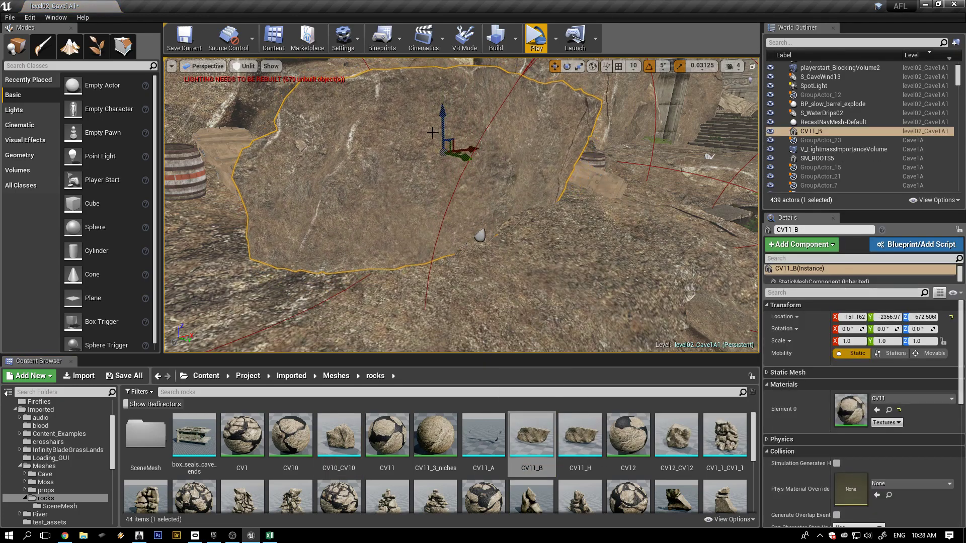
pyautogui.moveTo(394, 198)
pyautogui.keyDown('alt'); pyautogui.mouseDown()
pyautogui.moveTo(619, 198)
pyautogui.moveTo(388, 205)
pyautogui.mouseUp(); pyautogui.keyUp('alt')
# Lay the CV11_B rock flat at -90° about X, lower it to about Z -744, and set its Y scale to 0.6875
pyautogui.press('e')
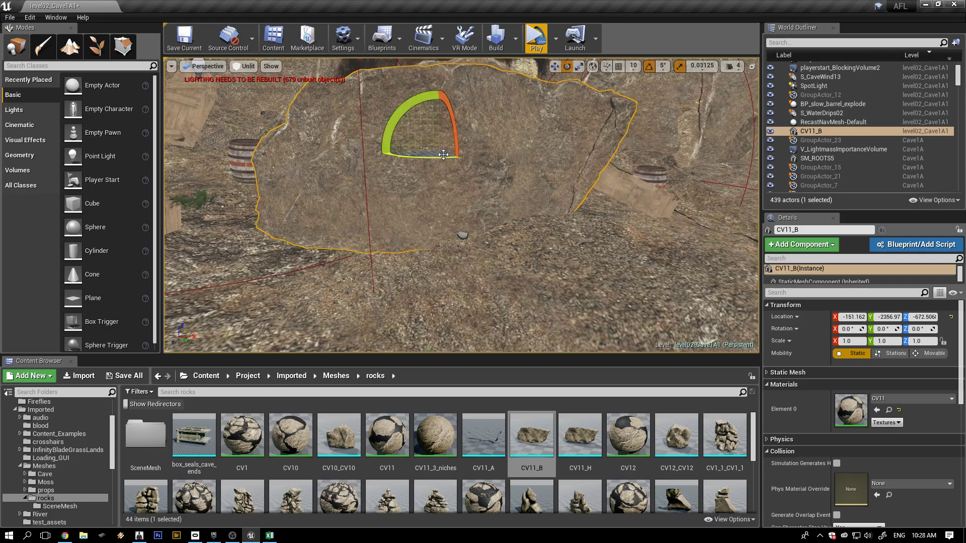
pyautogui.moveTo(457, 134); pyautogui.dragTo(453, 200)
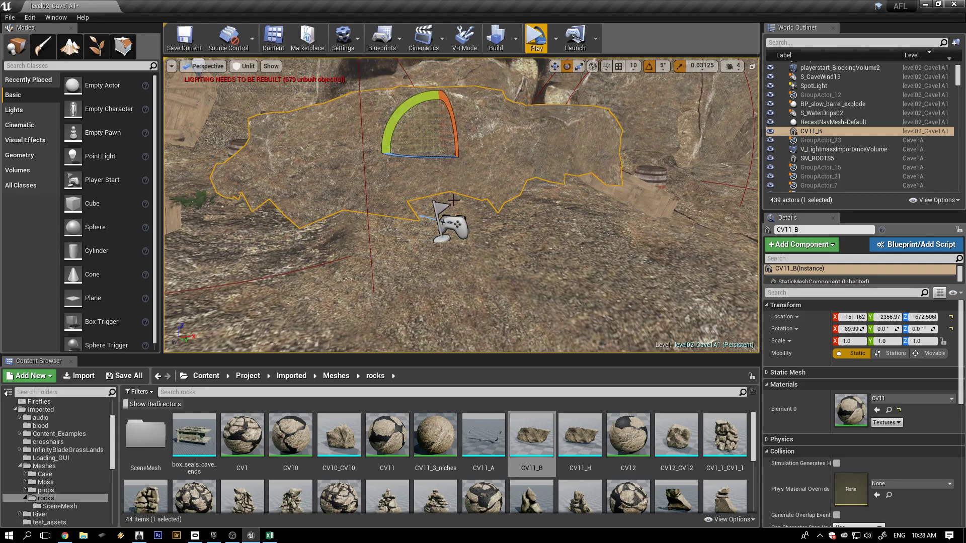
pyautogui.press('w')
pyautogui.moveTo(441, 107); pyautogui.dragTo(441, 174)
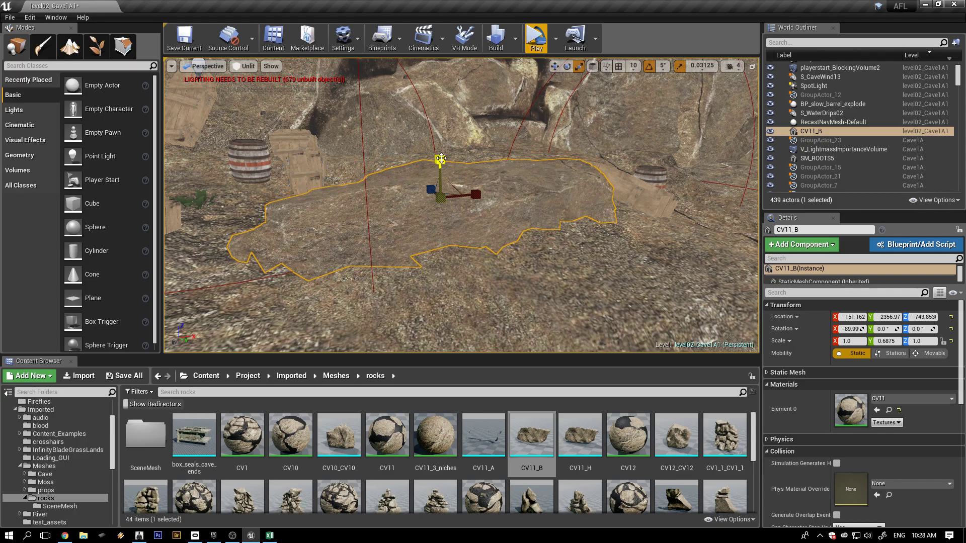
# Enlarge the CV11_B rock to scale 1.1875 in X and 2.0625 in Z, and sink it to about Z -829
pyautogui.keyDown('alt'); pyautogui.moveTo(446, 255); pyautogui.dragTo(622, 254); pyautogui.keyUp('alt')
pyautogui.moveTo(426, 201); pyautogui.dragTo(403, 203)
pyautogui.keyDown('alt'); pyautogui.moveTo(552, 213); pyautogui.dragTo(464, 227); pyautogui.keyUp('alt')
pyautogui.keyDown('alt'); pyautogui.moveTo(575, 257); pyautogui.dragTo(478, 258); pyautogui.keyUp('alt')
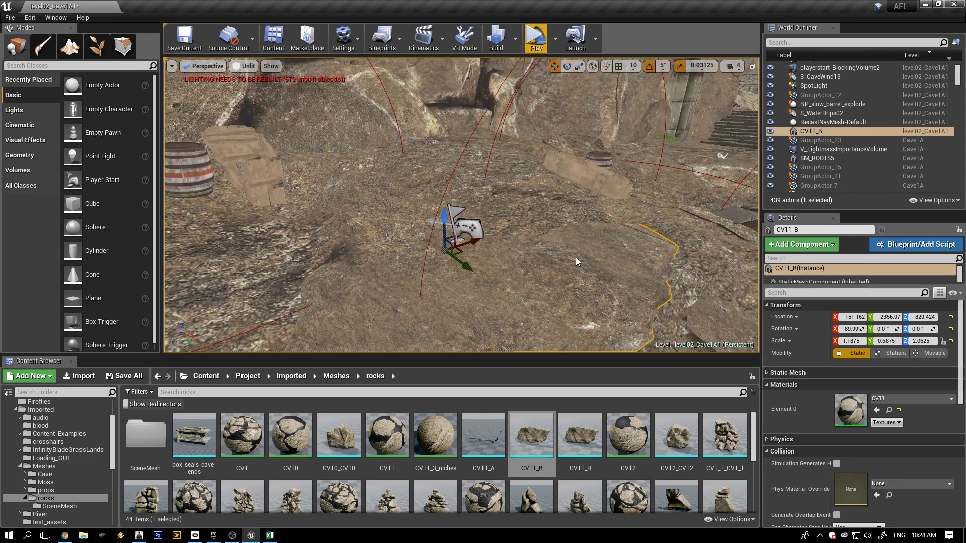
# Tilt the CV11_B rock to -80° about X and reposition it to about X -108 and Z -804
pyautogui.keyDown('alt'); pyautogui.moveTo(586, 263); pyautogui.dragTo(520, 260); pyautogui.keyUp('alt')
pyautogui.press('e')
pyautogui.moveTo(438, 195)
pyautogui.mouseDown()
pyautogui.moveTo(439, 180)
pyautogui.moveTo(437, 195)
pyautogui.mouseUp()
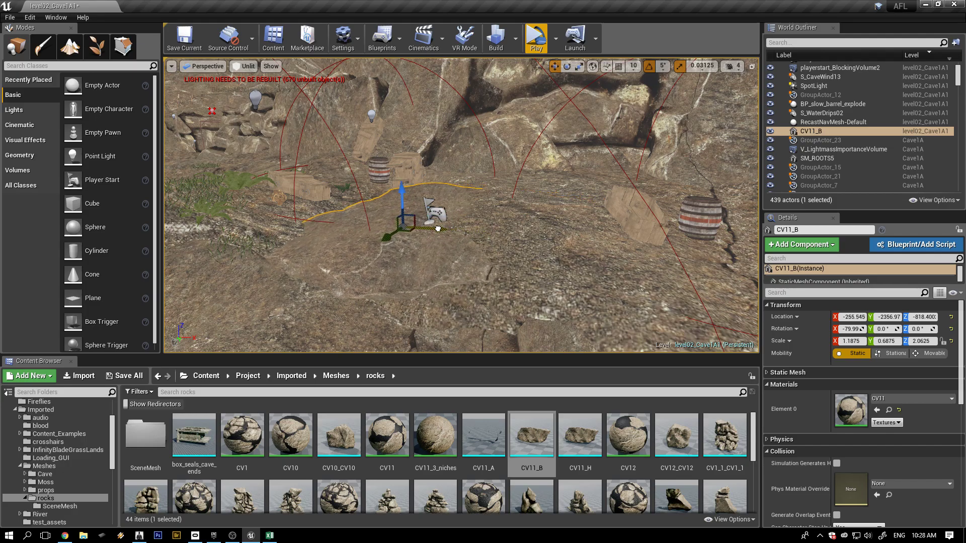
pyautogui.keyDown('alt'); pyautogui.moveTo(508, 234); pyautogui.dragTo(543, 244); pyautogui.keyUp('alt')
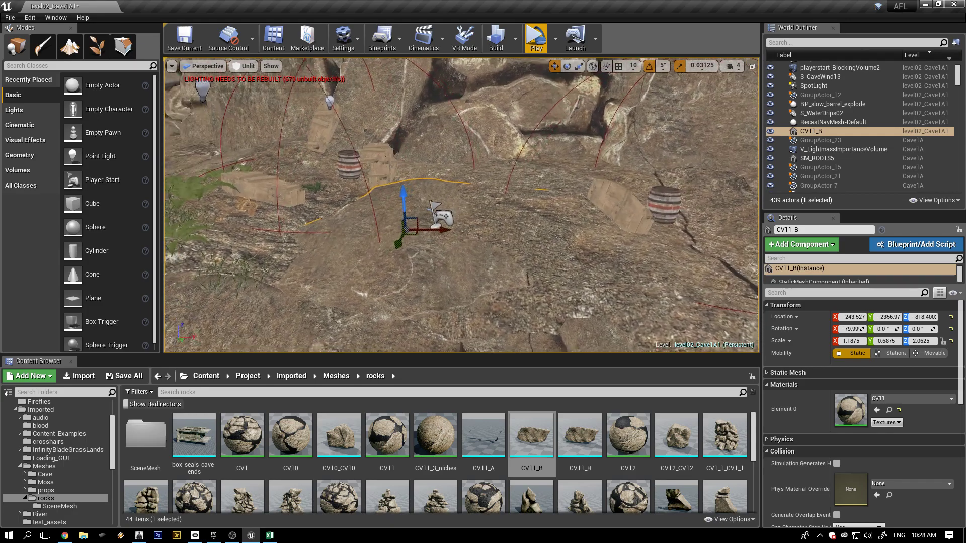
pyautogui.moveTo(568, 236); pyautogui.dragTo(453, 230, button='right')
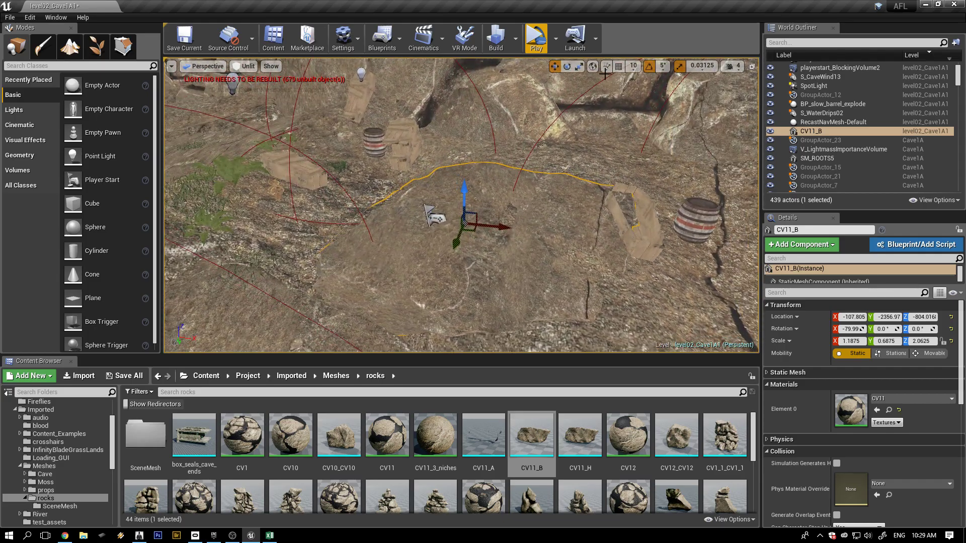
# Play-test the level to check the cave floor with the CV11_B rock in place
pyautogui.click(535, 40)
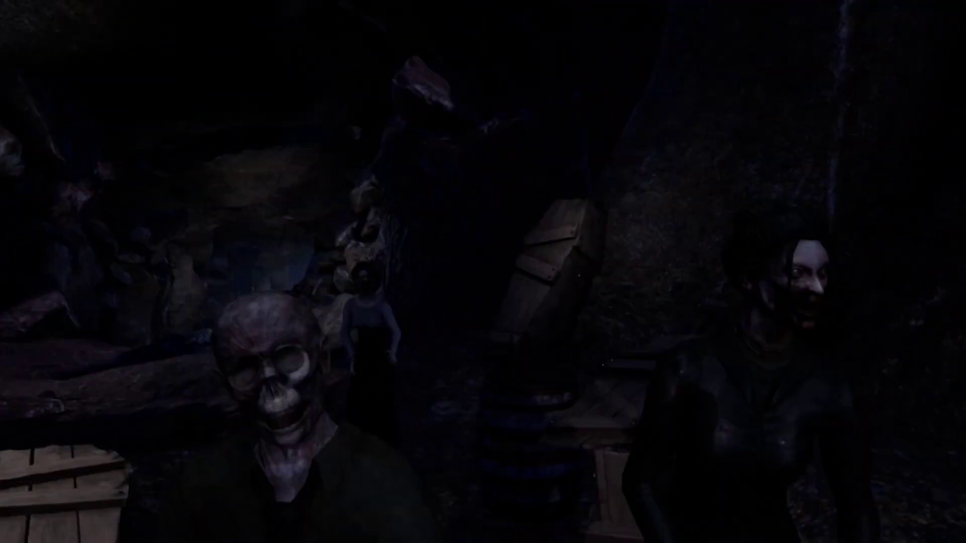
pyautogui.press('Escape')
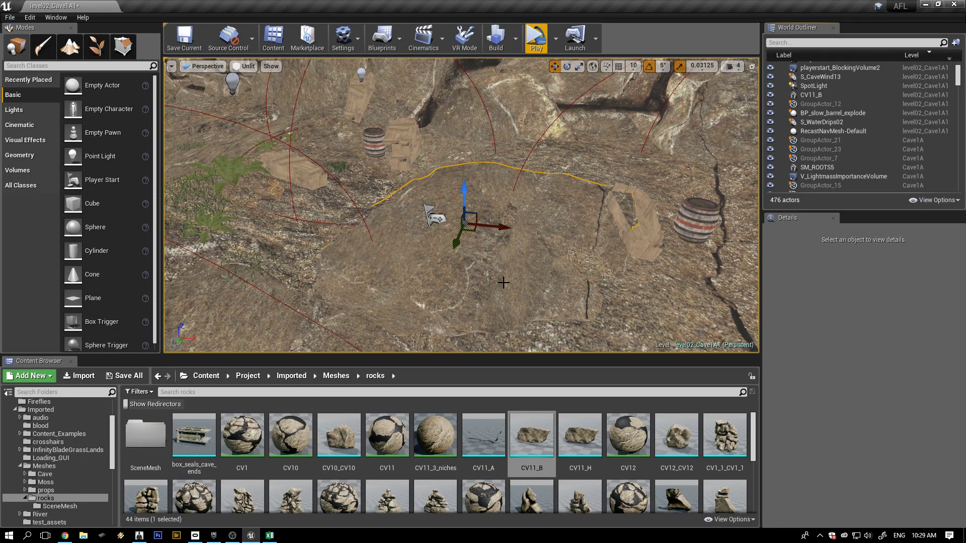
# Delete the CV11_B rock from the cave floor around the player start
pyautogui.click(519, 238)
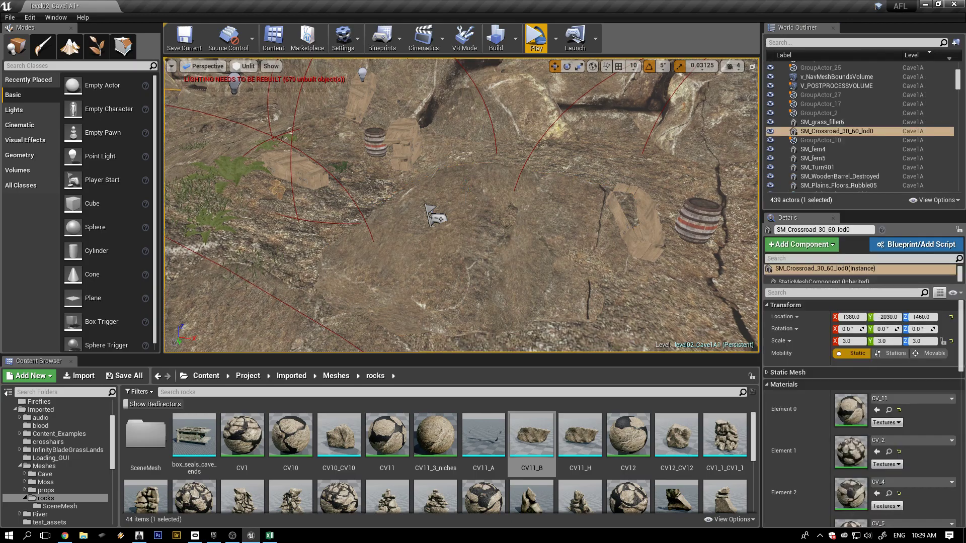
pyautogui.click(467, 250)
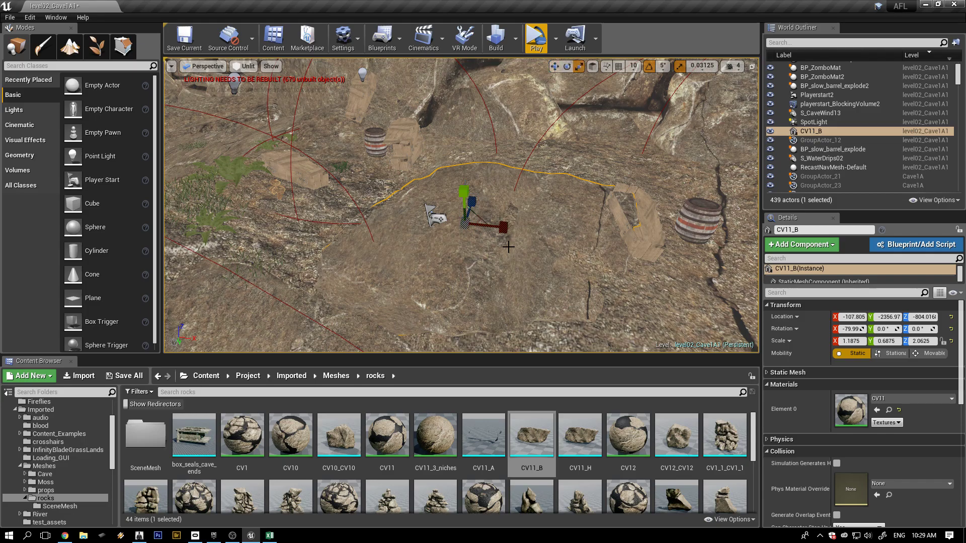
pyautogui.moveTo(466, 224); pyautogui.dragTo(453, 236)
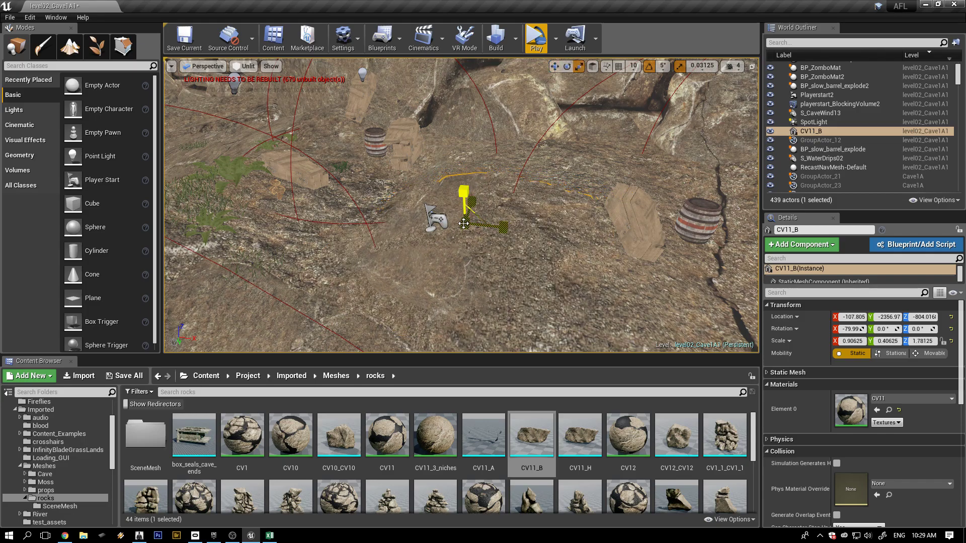
pyautogui.press('Delete')
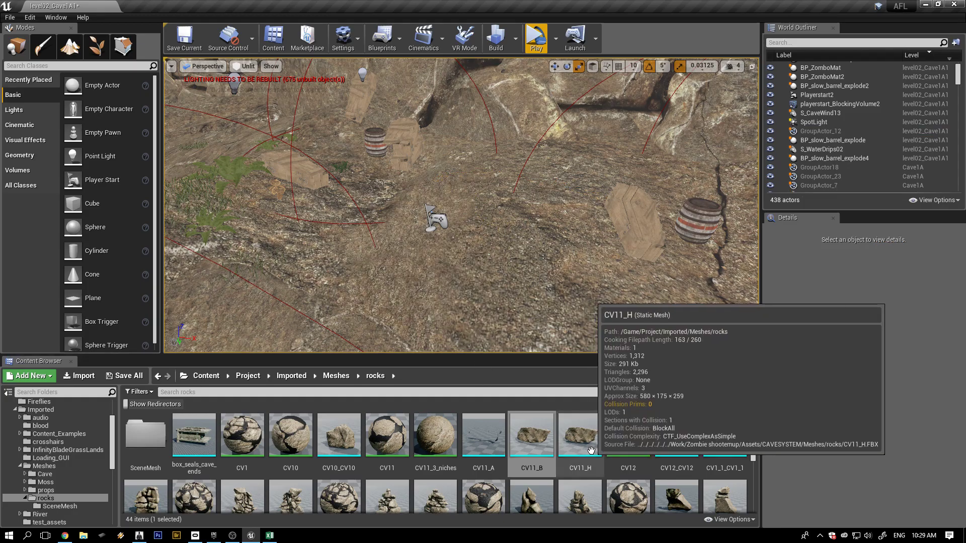
# Place a CV11_H rock near the player start, lay it flat at -90° about X, and raise it to about Z -697
pyautogui.moveTo(589, 440); pyautogui.dragTo(422, 255)
pyautogui.moveTo(458, 242); pyautogui.dragTo(451, 254, button='right')
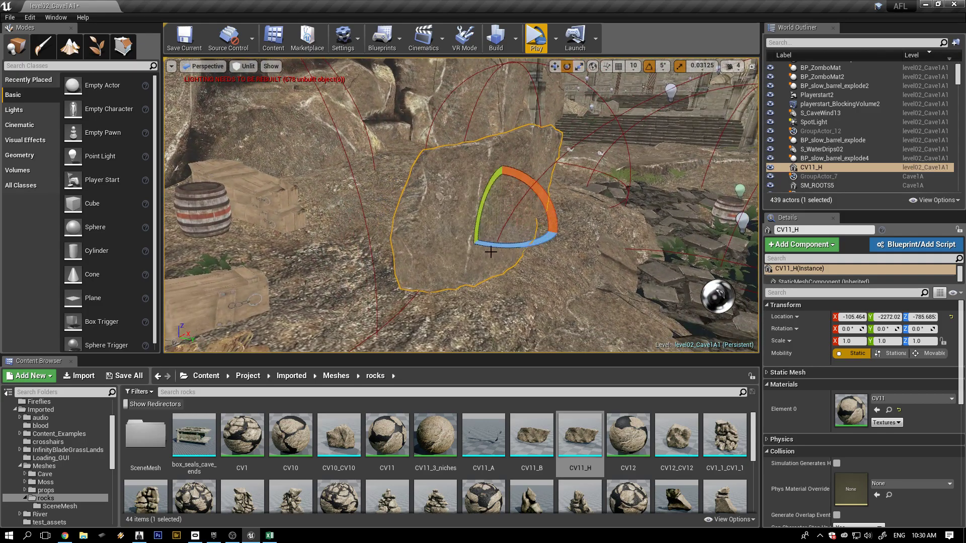
pyautogui.moveTo(540, 206); pyautogui.dragTo(526, 239)
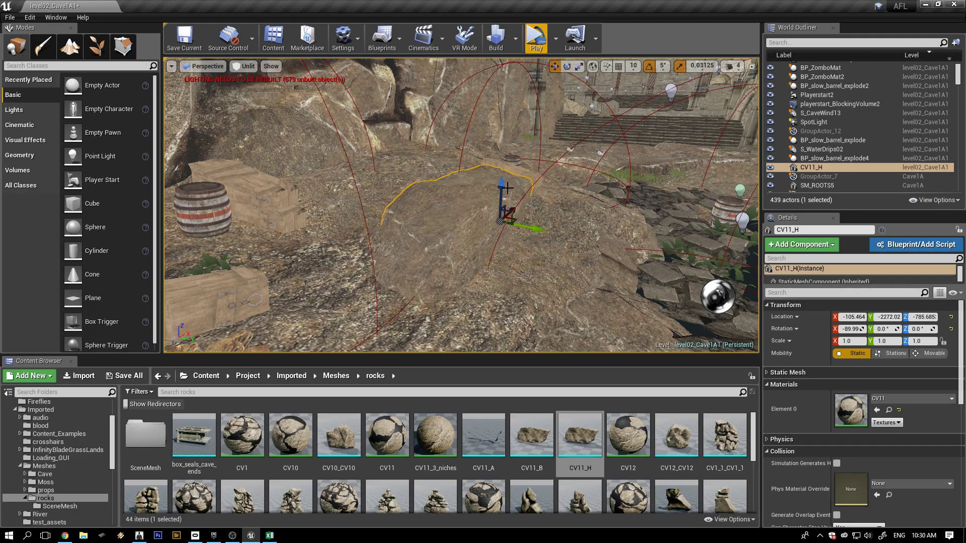
pyautogui.moveTo(499, 185); pyautogui.dragTo(502, 147)
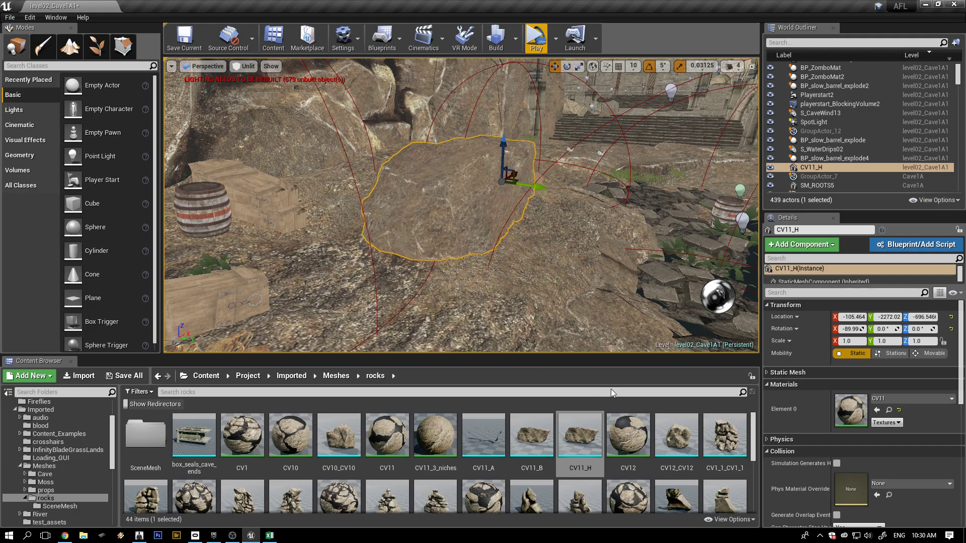
# Place a CV12_CV12 rock beside the CV11_H rock, lay it flat at 90° about X, and raise it to about Z -669
pyautogui.moveTo(676, 435); pyautogui.dragTo(494, 244)
pyautogui.keyDown('alt'); pyautogui.moveTo(494, 244); pyautogui.dragTo(478, 286); pyautogui.keyUp('alt')
pyautogui.press('e')
pyautogui.moveTo(526, 249); pyautogui.dragTo(541, 257)
pyautogui.moveTo(539, 307); pyautogui.dragTo(582, 306)
pyautogui.press('w')
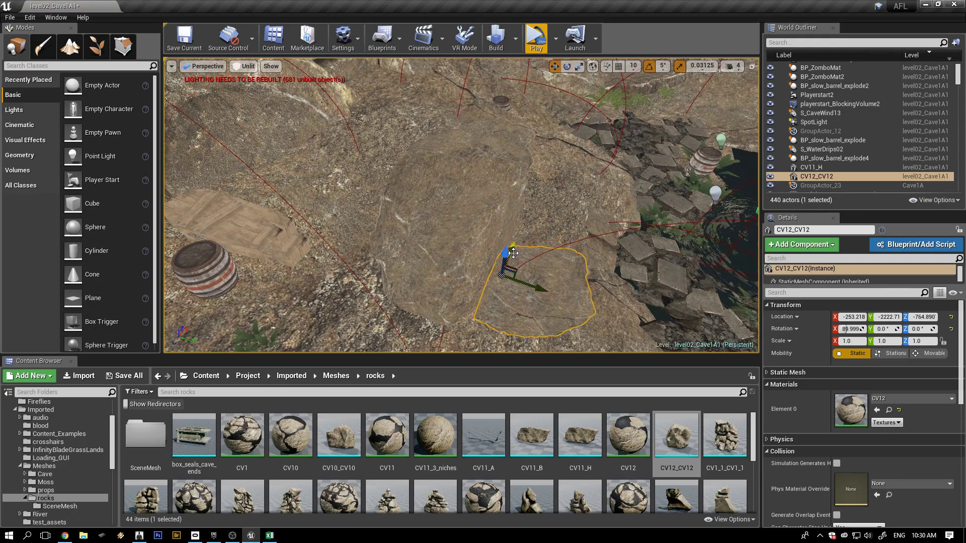
pyautogui.moveTo(505, 252); pyautogui.dragTo(511, 215)
# Shift the CV12_CV12 rock to about Y -2272 and rotate it to 15° about Y
pyautogui.keyDown('alt'); pyautogui.moveTo(578, 257); pyautogui.dragTo(416, 257); pyautogui.keyUp('alt')
pyautogui.moveTo(577, 257); pyautogui.dragTo(456, 237, button='right')
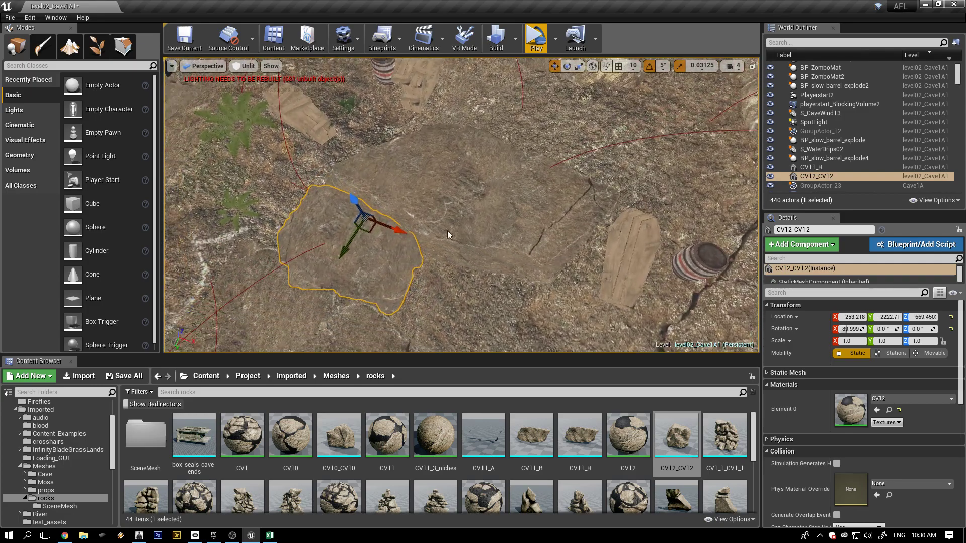
pyautogui.moveTo(344, 251); pyautogui.dragTo(339, 262)
pyautogui.moveTo(338, 263); pyautogui.dragTo(401, 226, button='right')
pyautogui.press('e')
pyautogui.moveTo(573, 264); pyautogui.dragTo(573, 270, button='right')
pyautogui.moveTo(388, 153); pyautogui.dragTo(376, 166)
pyautogui.moveTo(422, 260); pyautogui.dragTo(483, 259, button='right')
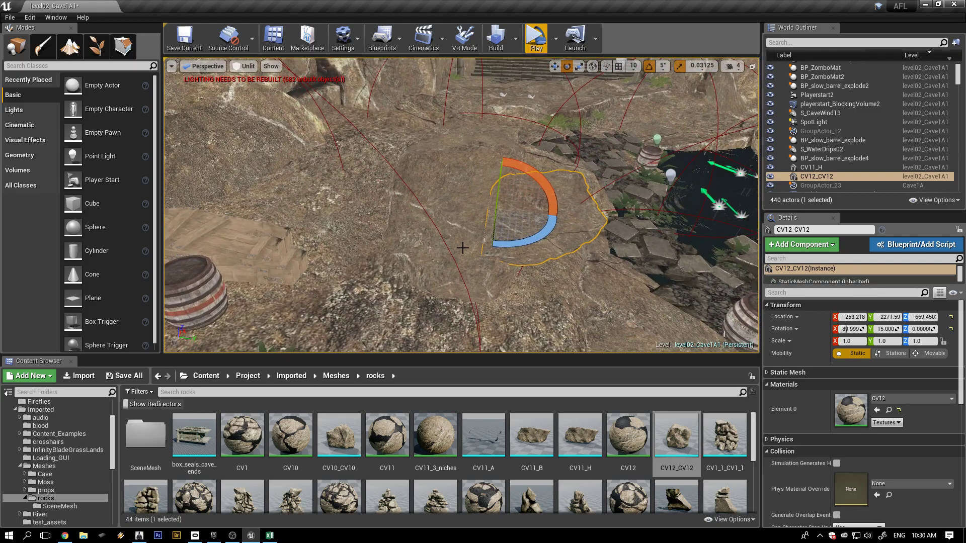
# Scale the CV12_CV12 rock to 1.40625 in X and 1.3125 in Z, and settle it at about Y -2281 and Z -680
pyautogui.moveTo(538, 212); pyautogui.dragTo(538, 210)
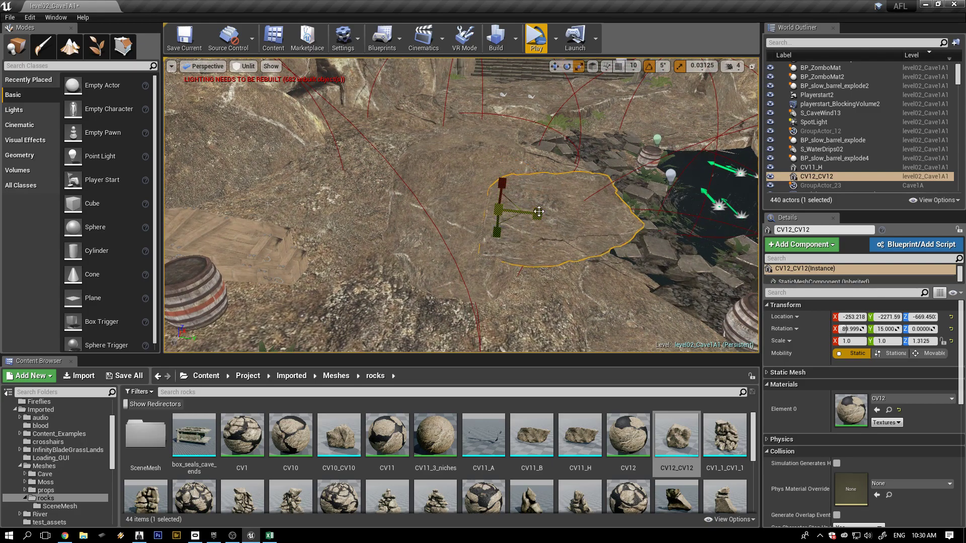
pyautogui.moveTo(495, 233); pyautogui.dragTo(493, 244)
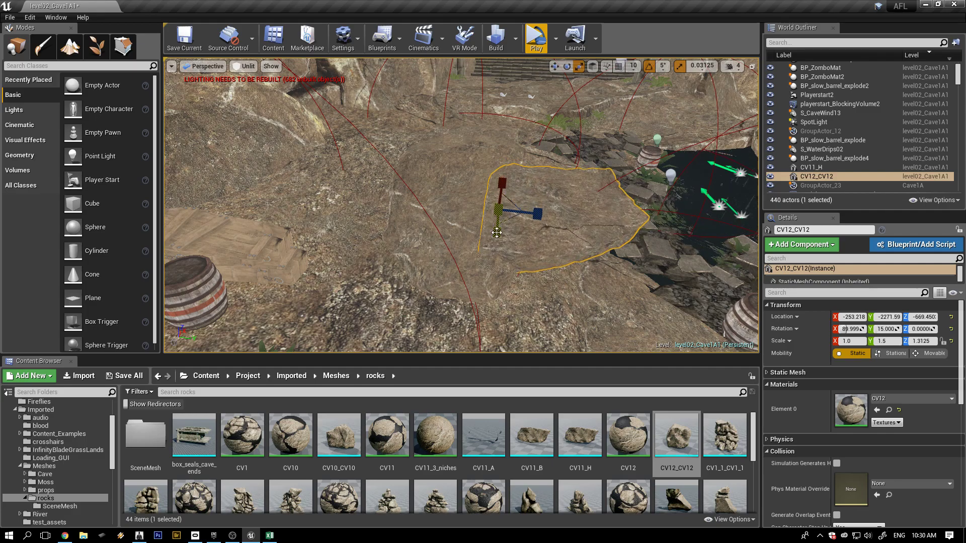
pyautogui.hotkey('ctrl', 'z')
pyautogui.moveTo(550, 248); pyautogui.dragTo(481, 213, button='right')
pyautogui.moveTo(425, 216); pyautogui.dragTo(436, 207)
pyautogui.moveTo(436, 207); pyautogui.dragTo(506, 148, button='right')
pyautogui.moveTo(470, 177); pyautogui.dragTo(475, 184)
pyautogui.moveTo(502, 221); pyautogui.dragTo(497, 221)
pyautogui.moveTo(532, 224); pyautogui.dragTo(388, 226, button='right')
pyautogui.scroll(4, 533, 225)
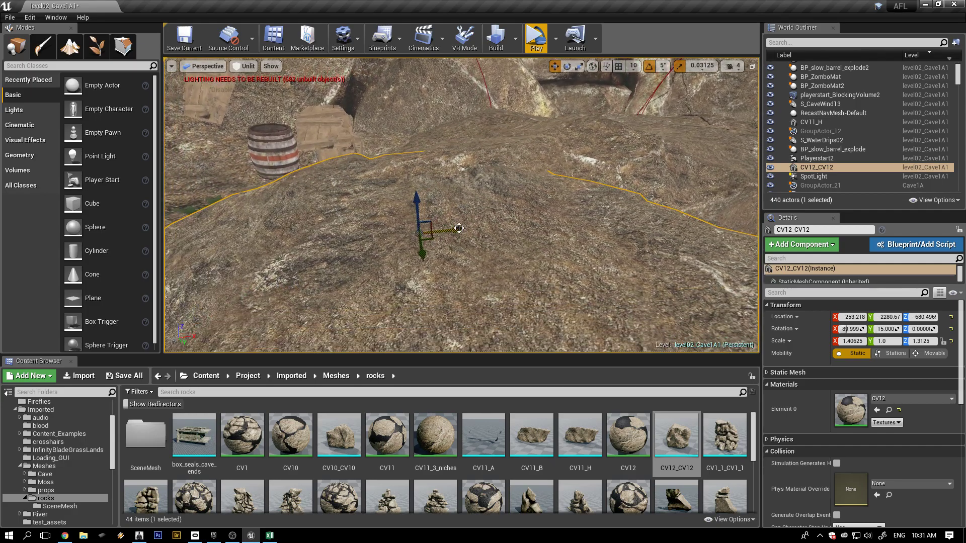
# Check the seams in lit shading, rotating the CV12_CV12 rock to 20° about Y and raising it to about Z -678
pyautogui.hotkey('alt', '4')
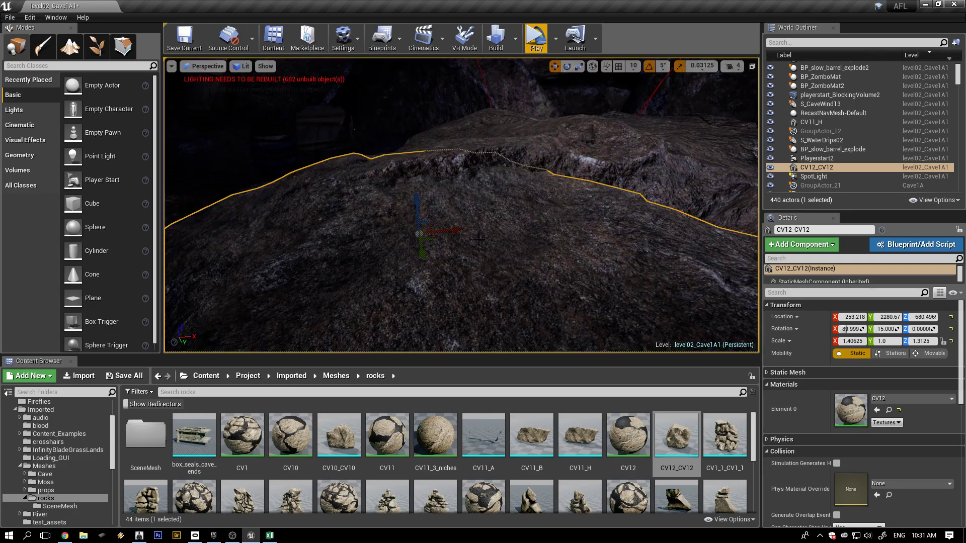
pyautogui.hotkey('alt', '3')
pyautogui.hotkey('alt', '4')
pyautogui.press('e')
pyautogui.moveTo(397, 194); pyautogui.dragTo(430, 194)
pyautogui.moveTo(397, 193); pyautogui.dragTo(440, 284, button='middle')
pyautogui.moveTo(440, 238); pyautogui.dragTo(657, 241, button='right')
pyautogui.keyDown('alt'); pyautogui.middleClick(620, 237); pyautogui.keyUp('alt')
pyautogui.press('w')
pyautogui.moveTo(629, 204); pyautogui.dragTo(627, 198)
pyautogui.moveTo(556, 212); pyautogui.dragTo(453, 270, button='right')
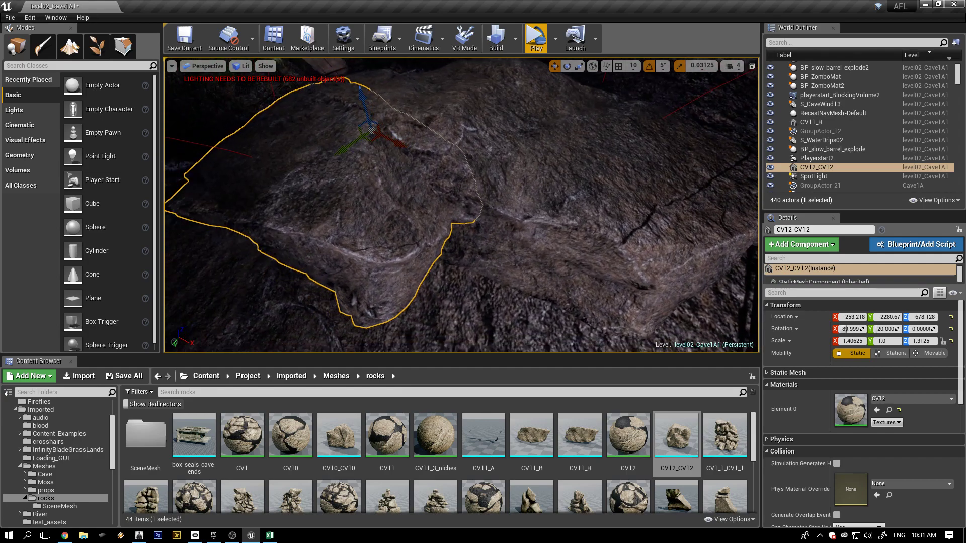
# Try the CV6_CV6 rock next to the existing floor rocks, and delete it
pyautogui.moveTo(754, 432); pyautogui.dragTo(757, 458)
pyautogui.moveTo(398, 481); pyautogui.dragTo(477, 260)
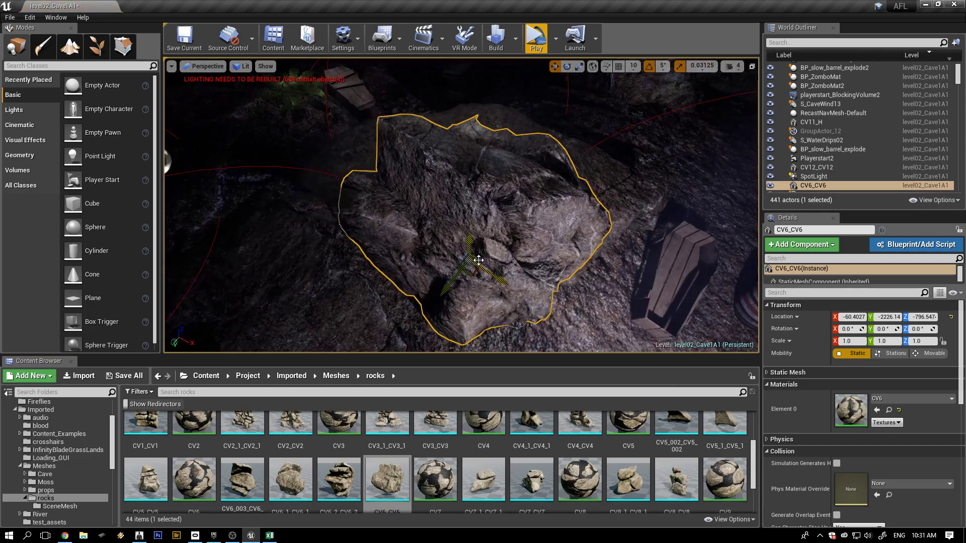
pyautogui.hotkey('alt', '3')
pyautogui.keyDown('alt'); pyautogui.moveTo(536, 269); pyautogui.dragTo(620, 260); pyautogui.keyUp('alt')
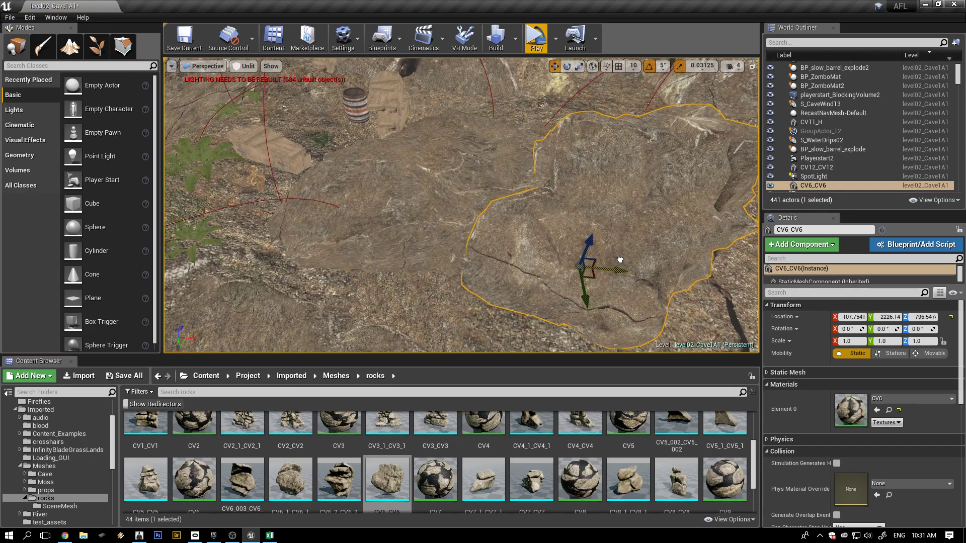
pyautogui.moveTo(520, 213); pyautogui.dragTo(519, 213, button='right')
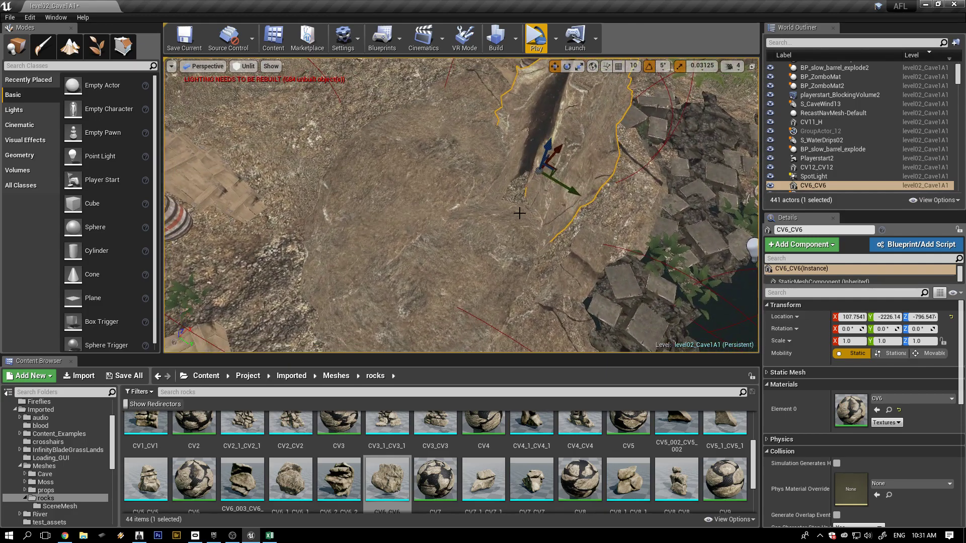
pyautogui.press('Delete')
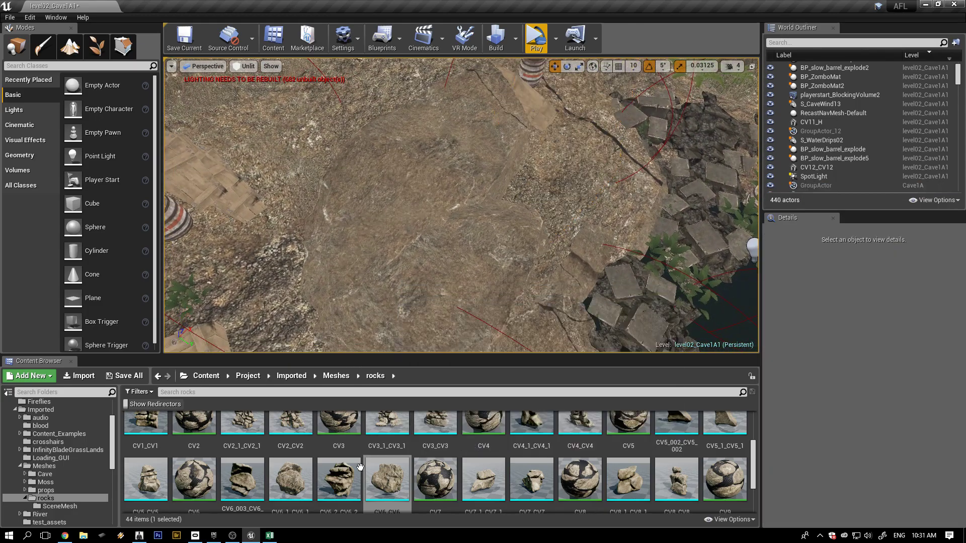
# Try the standing_niche rock on the cave floor, and delete it
pyautogui.moveTo(756, 463); pyautogui.dragTo(757, 486)
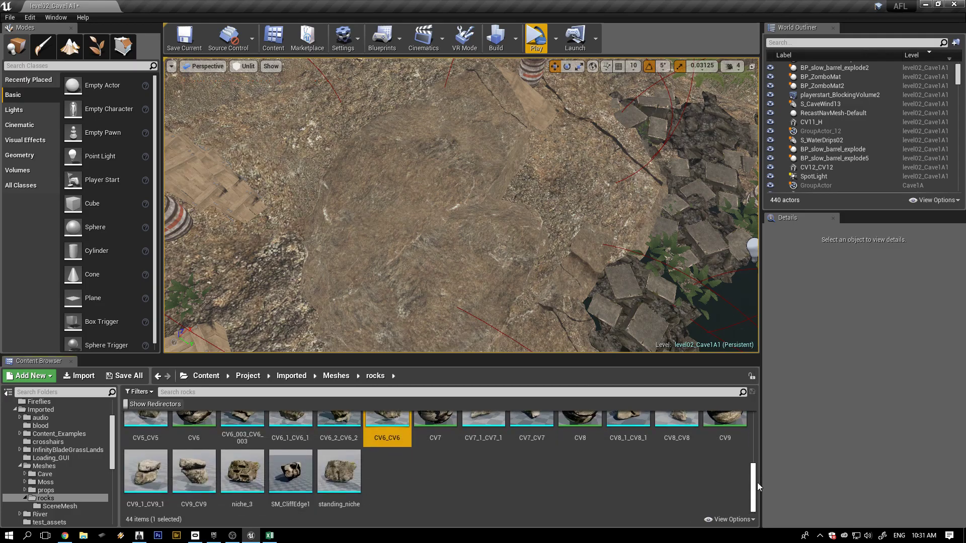
pyautogui.moveTo(339, 471); pyautogui.dragTo(449, 272)
pyautogui.keyDown('alt'); pyautogui.moveTo(581, 286); pyautogui.dragTo(543, 266); pyautogui.keyUp('alt')
pyautogui.scroll(-4, 484, 236)
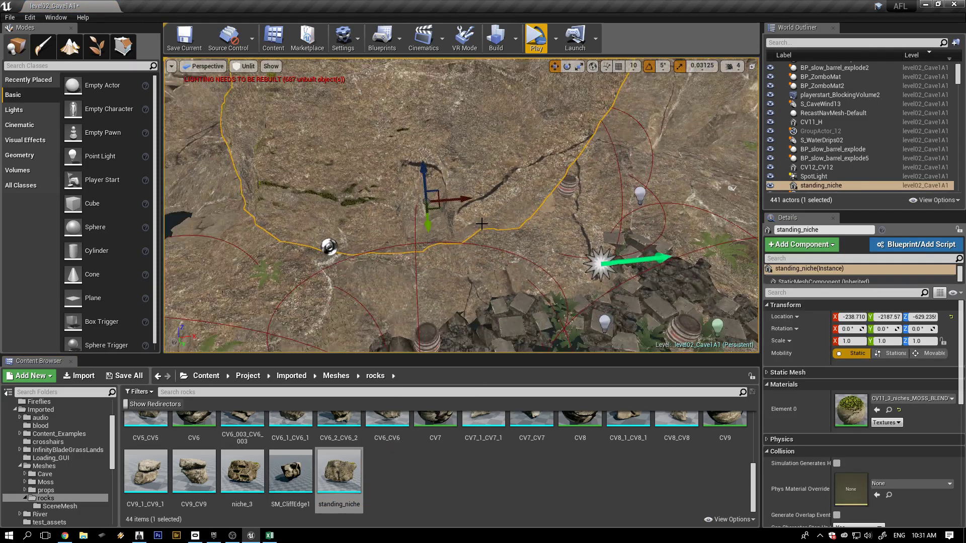
pyautogui.scroll(-3, 481, 185)
pyautogui.keyDown('alt'); pyautogui.moveTo(493, 194); pyautogui.dragTo(476, 173); pyautogui.keyUp('alt')
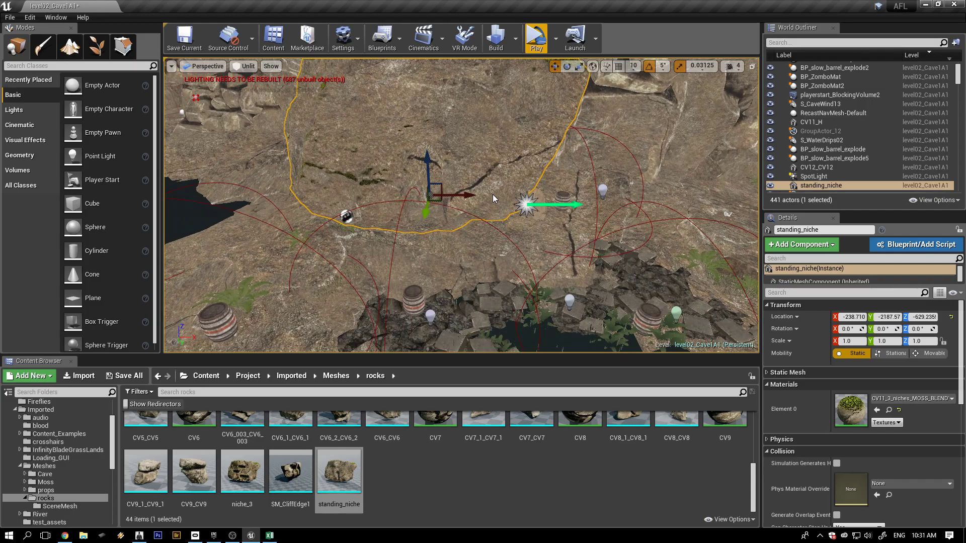
pyautogui.press('Delete')
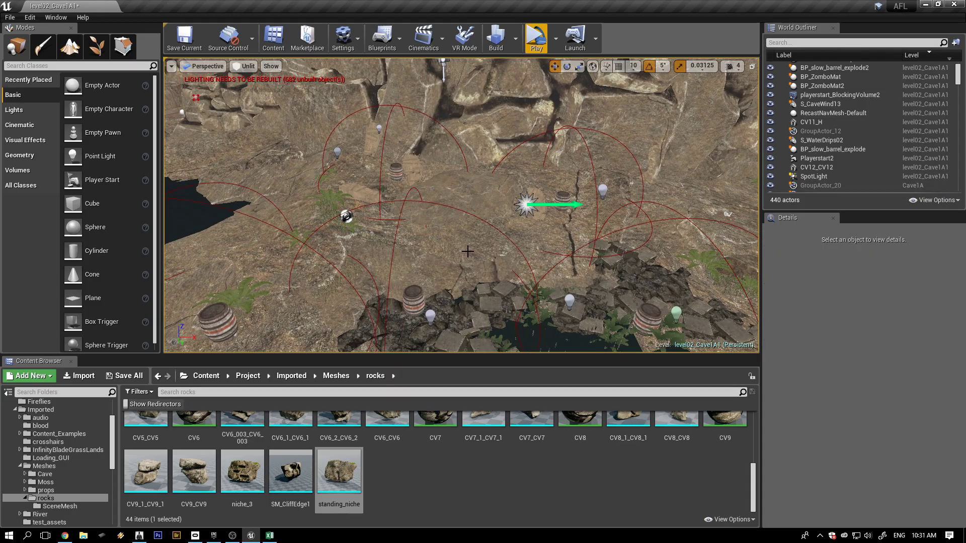
# Place a second CV11_H rock on the cave floor at about X -9, Y -2136 and Z -819
pyautogui.scroll(4, 453, 249)
pyautogui.scroll(3, 383, 237)
pyautogui.keyDown('alt'); pyautogui.moveTo(345, 285); pyautogui.dragTo(503, 304); pyautogui.keyUp('alt')
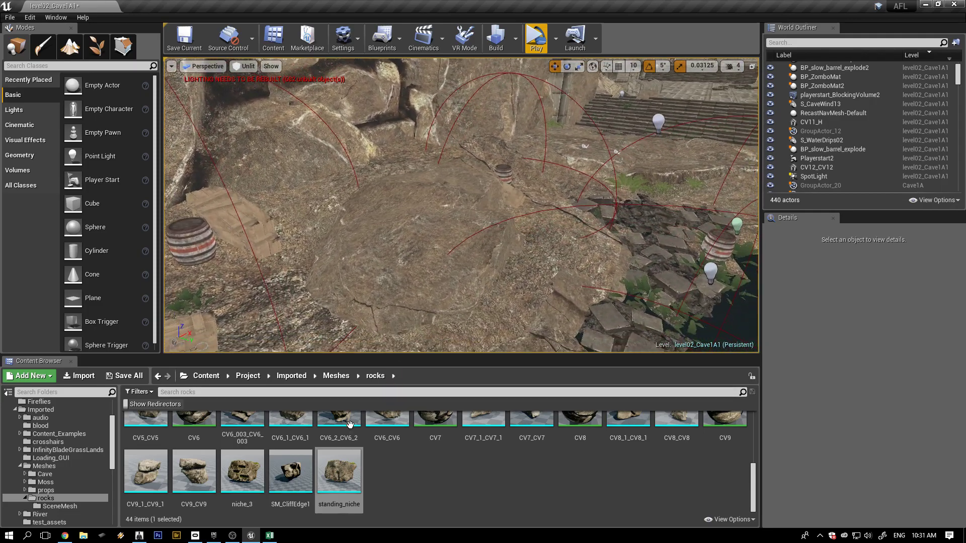
pyautogui.moveTo(754, 482); pyautogui.dragTo(754, 422)
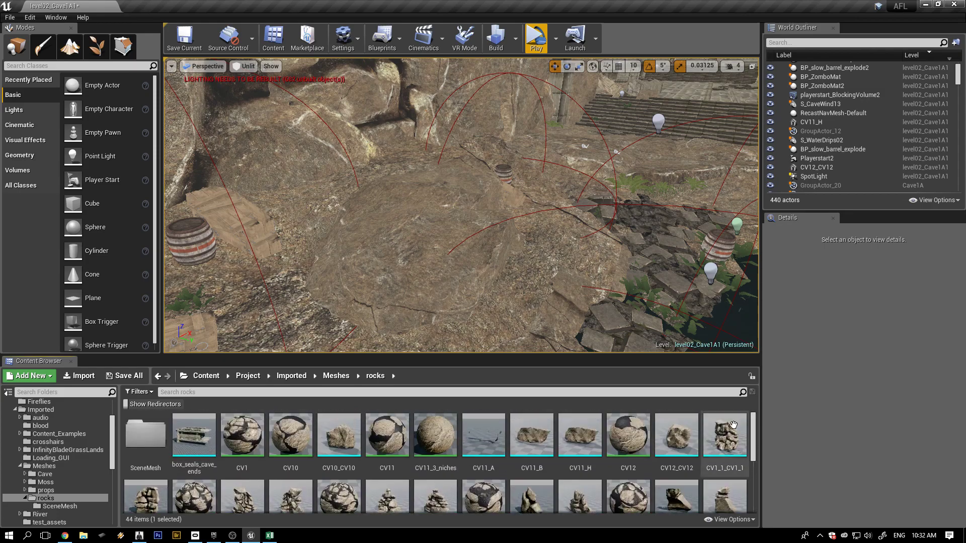
pyautogui.moveTo(679, 441)
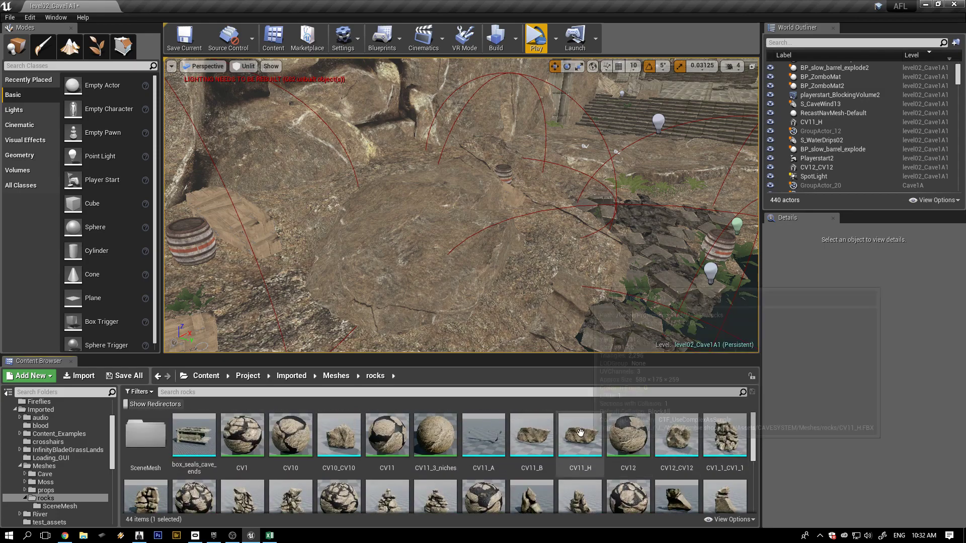
pyautogui.moveTo(549, 430)
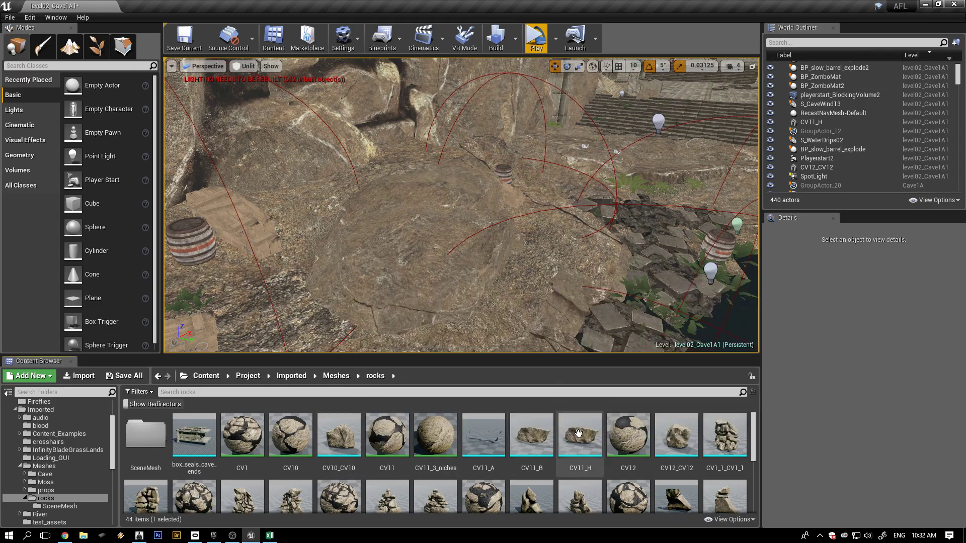
pyautogui.moveTo(580, 435); pyautogui.dragTo(524, 269)
pyautogui.press('f')
pyautogui.keyDown('alt'); pyautogui.moveTo(461, 205); pyautogui.dragTo(633, 271); pyautogui.keyUp('alt')
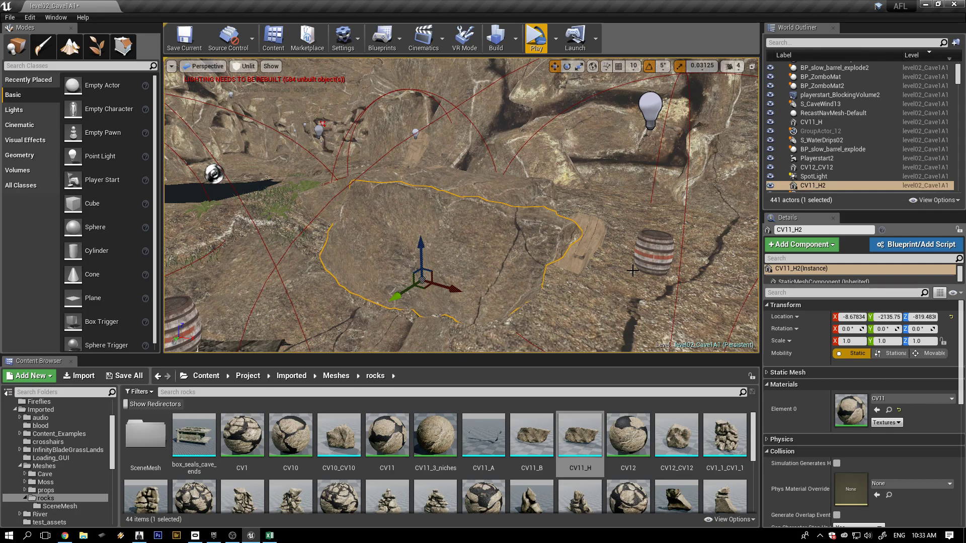
# Lay the second CV11_H rock flat at 85° about X and reposition it to about X -61 and Z -714
pyautogui.moveTo(517, 284)
pyautogui.keyDown('alt'); pyautogui.mouseDown()
pyautogui.moveTo(619, 329)
pyautogui.moveTo(418, 287)
pyautogui.moveTo(438, 297)
pyautogui.moveTo(509, 280)
pyautogui.mouseUp(); pyautogui.keyUp('alt')
pyautogui.press('e')
pyautogui.moveTo(429, 229); pyautogui.dragTo(388, 201)
pyautogui.press('w')
pyautogui.moveTo(391, 279); pyautogui.dragTo(523, 267)
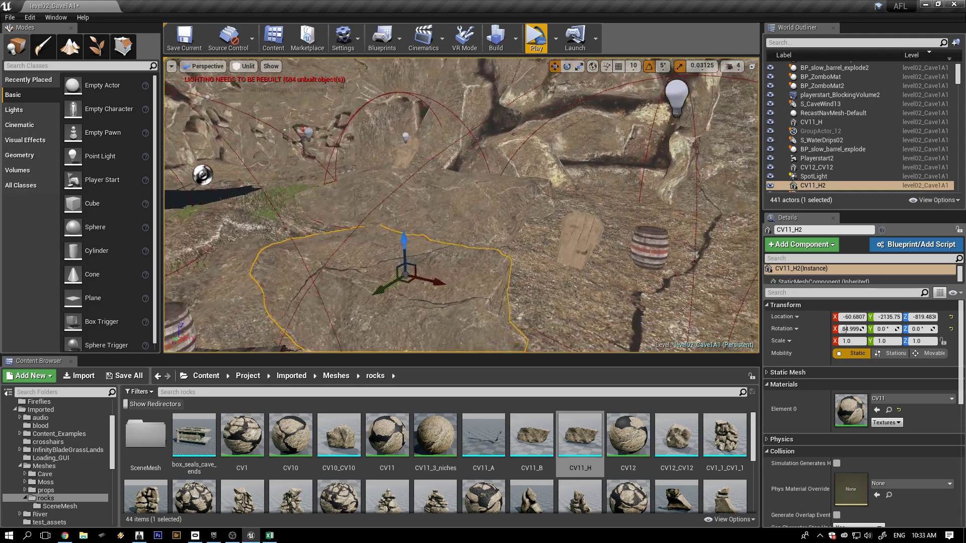
pyautogui.moveTo(402, 236); pyautogui.dragTo(409, 187)
pyautogui.keyDown('alt'); pyautogui.moveTo(558, 203); pyautogui.dragTo(418, 232); pyautogui.keyUp('alt')
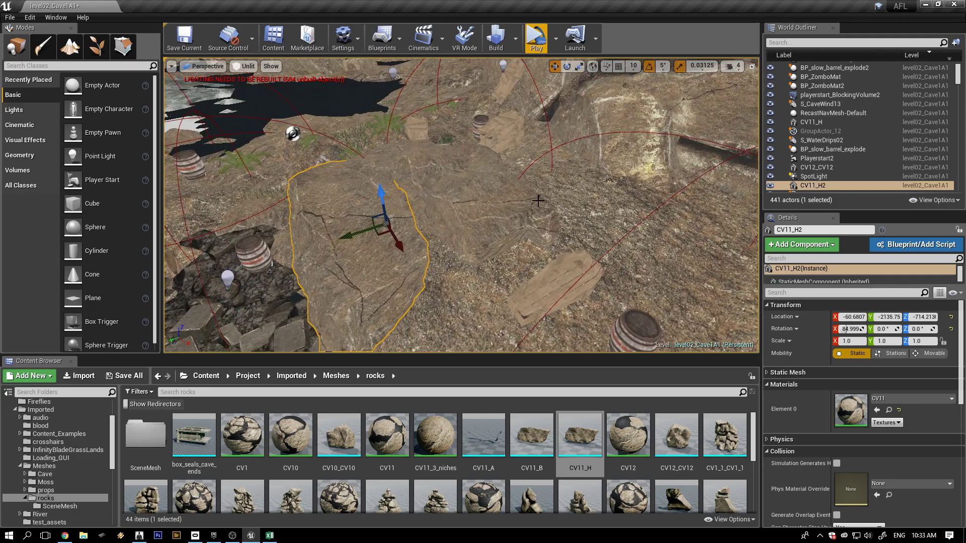
# Rotate the second CV11_H rock to -25° about Z and fit it at about X -4, Y -2271 and Z -701
pyautogui.press('e')
pyautogui.moveTo(346, 257); pyautogui.dragTo(526, 221)
pyautogui.press('w')
pyautogui.scroll(4, 471, 220)
pyautogui.moveTo(452, 238); pyautogui.dragTo(395, 251)
pyautogui.moveTo(400, 295); pyautogui.dragTo(450, 287)
pyautogui.keyDown('alt'); pyautogui.moveTo(378, 246); pyautogui.dragTo(384, 250); pyautogui.keyUp('alt')
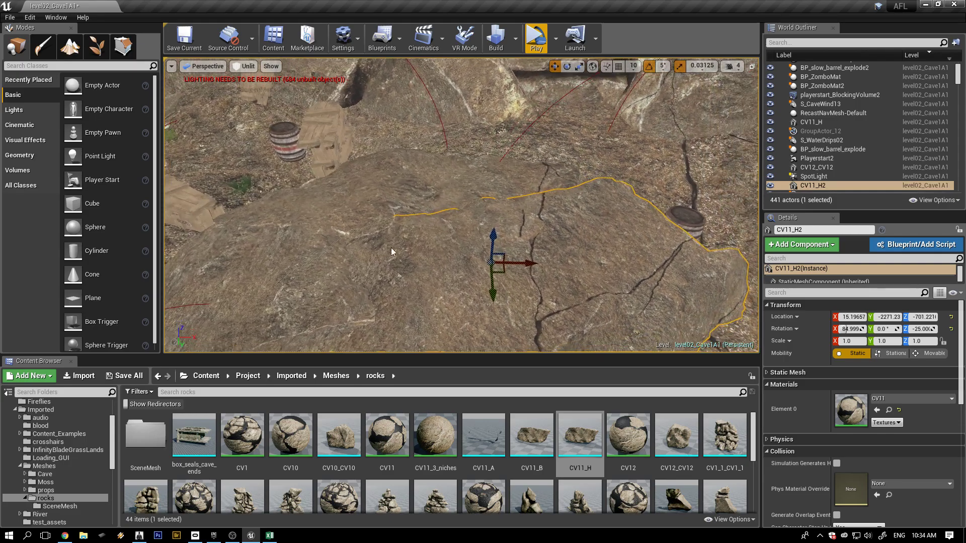
pyautogui.moveTo(532, 263); pyautogui.dragTo(513, 262)
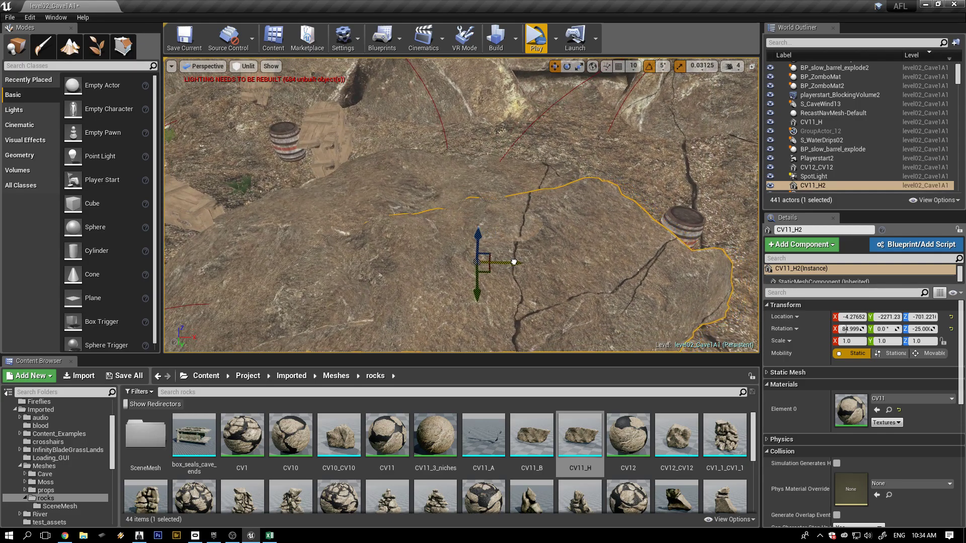
# Inspect the second CV11_H rock in lit shading and tilt it to about 87° in X and -4.5° in Y
pyautogui.keyDown('alt'); pyautogui.moveTo(457, 214); pyautogui.dragTo(489, 260); pyautogui.keyUp('alt')
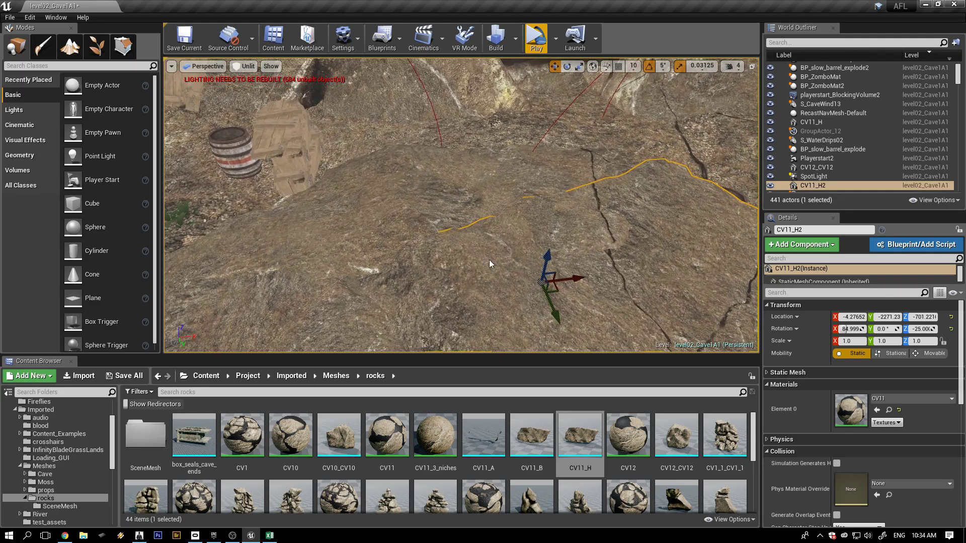
pyautogui.hotkey('alt', '4')
pyautogui.keyDown('alt'); pyautogui.moveTo(367, 264); pyautogui.dragTo(393, 222); pyautogui.keyUp('alt')
pyautogui.keyDown('alt'); pyautogui.moveTo(489, 232); pyautogui.dragTo(539, 275); pyautogui.keyUp('alt')
pyautogui.keyDown('alt'); pyautogui.moveTo(453, 279); pyautogui.dragTo(481, 280); pyautogui.keyUp('alt')
pyautogui.moveTo(481, 280); pyautogui.dragTo(505, 280, button='middle')
pyautogui.keyDown('alt'); pyautogui.moveTo(506, 284); pyautogui.dragTo(511, 265); pyautogui.keyUp('alt')
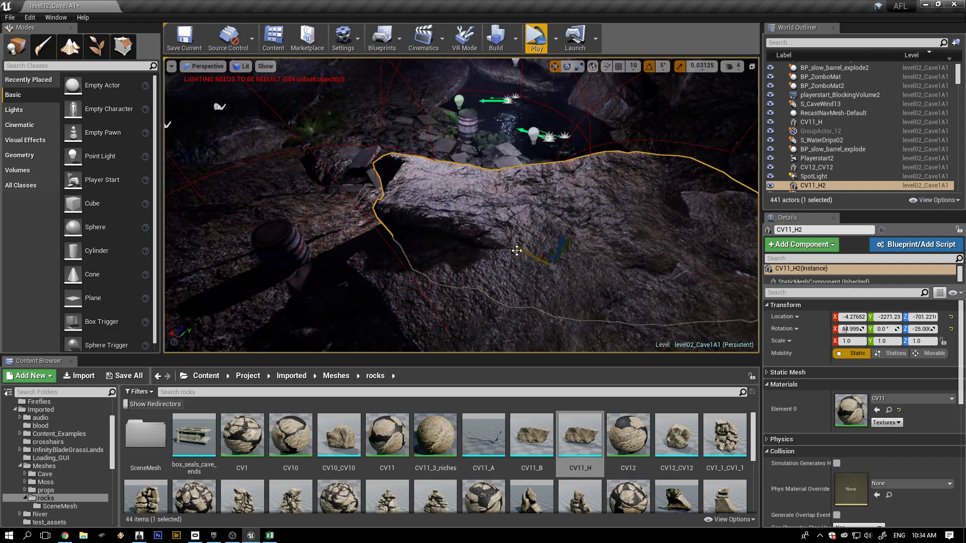
pyautogui.press('e')
pyautogui.moveTo(597, 253); pyautogui.dragTo(561, 244)
# Shift the second CV11_H rock to about X 25 and Z -707 to blend it into the neighbouring rocks
pyautogui.press('w')
pyautogui.moveTo(561, 243); pyautogui.dragTo(619, 291, button='right')
pyautogui.moveTo(412, 297); pyautogui.dragTo(594, 267, button='right')
pyautogui.moveTo(398, 285); pyautogui.dragTo(414, 293)
pyautogui.moveTo(282, 264); pyautogui.dragTo(257, 271, button='right')
pyautogui.keyDown('alt'); pyautogui.moveTo(302, 249); pyautogui.dragTo(317, 251); pyautogui.keyUp('alt')
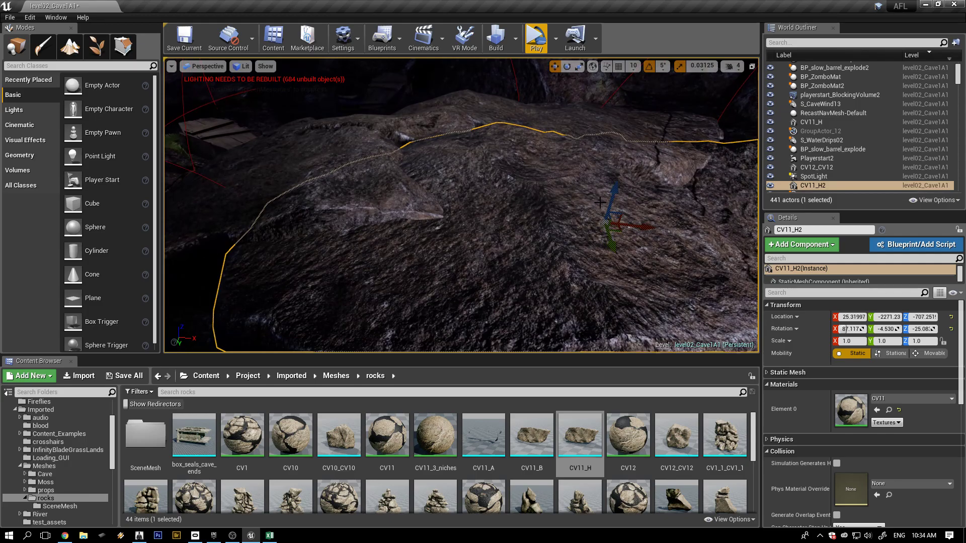
# Sink the second CV11_H rock to about Y -2283 and Z -720, tilting it to about 89° in X and -9° in Y
pyautogui.moveTo(611, 196); pyautogui.dragTo(724, 222)
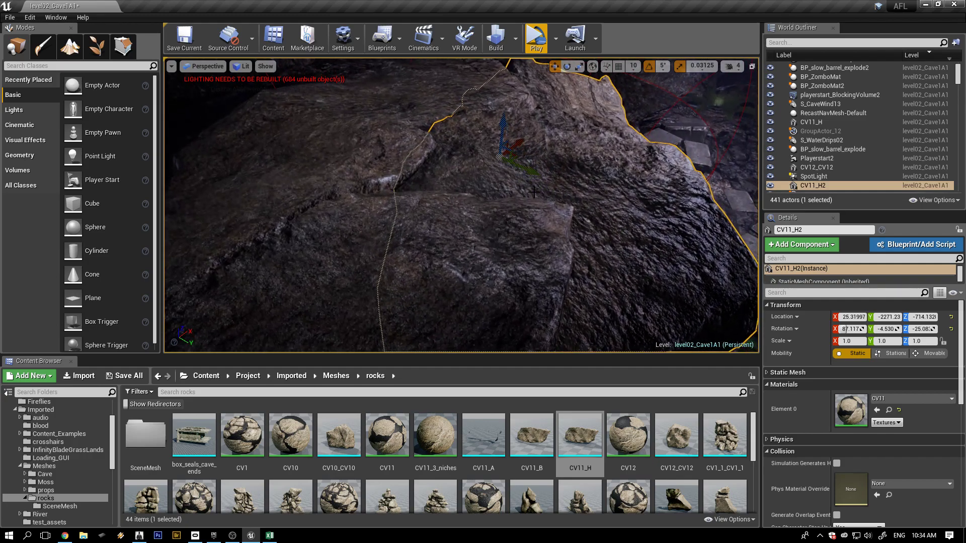
pyautogui.press('e')
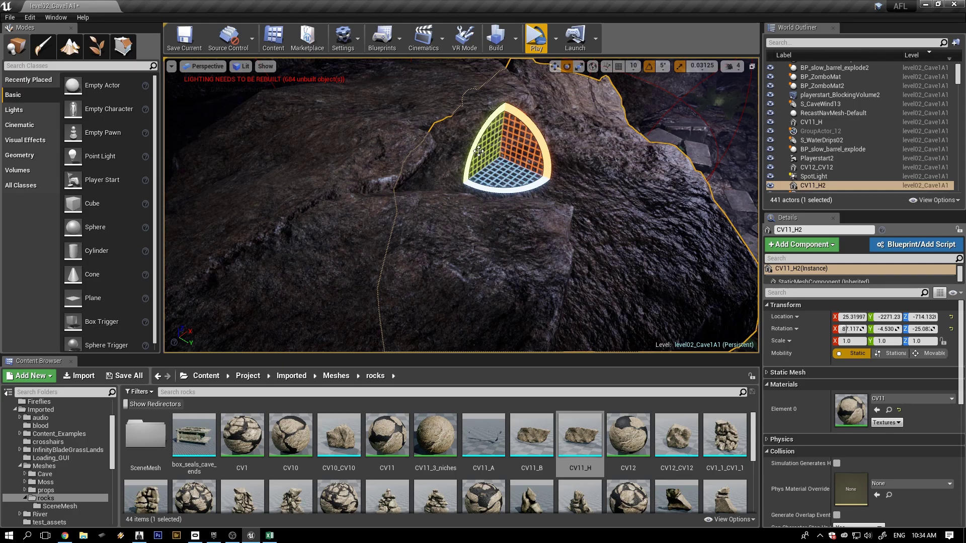
pyautogui.moveTo(478, 152); pyautogui.dragTo(495, 126)
pyautogui.press('w')
pyautogui.moveTo(495, 127)
pyautogui.mouseDown(button='right')
pyautogui.moveTo(317, 90)
pyautogui.moveTo(485, 135)
pyautogui.mouseUp(button='right')
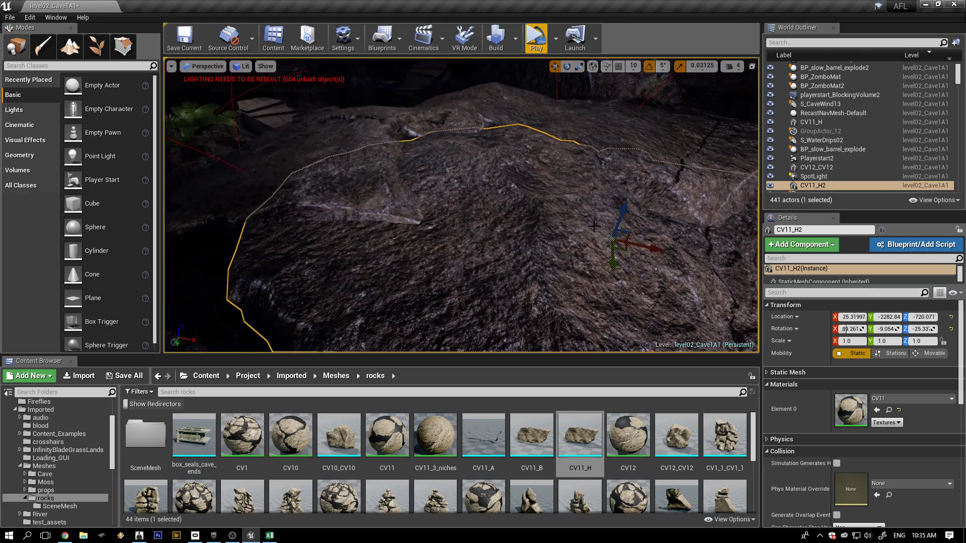
# Rotate the second CV11_H rock to about -93° in X, 4.5° in Y and -155° in Z
pyautogui.press('e')
pyautogui.moveTo(566, 208); pyautogui.dragTo(535, 230)
pyautogui.moveTo(509, 232); pyautogui.dragTo(383, 221, button='right')
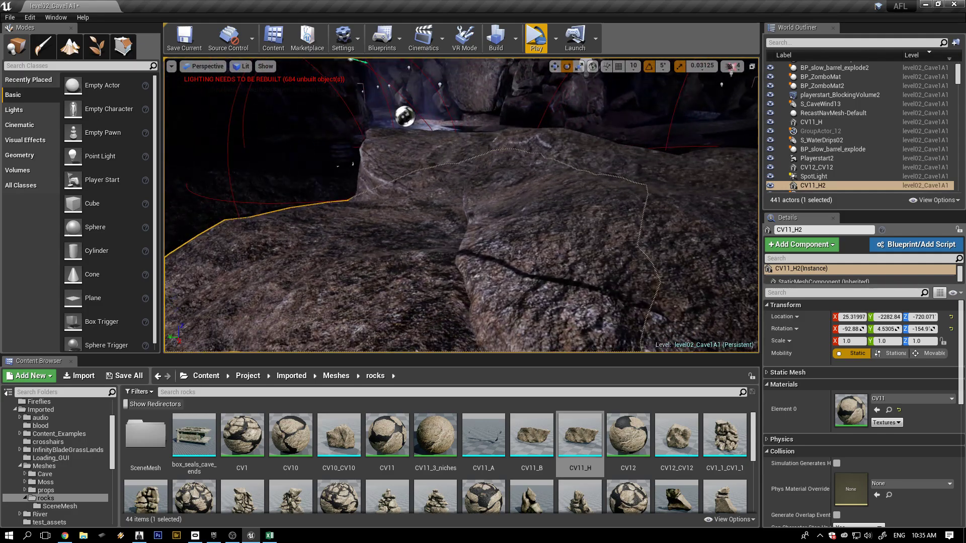
pyautogui.moveTo(509, 232); pyautogui.dragTo(483, 236, button='right')
pyautogui.press('w')
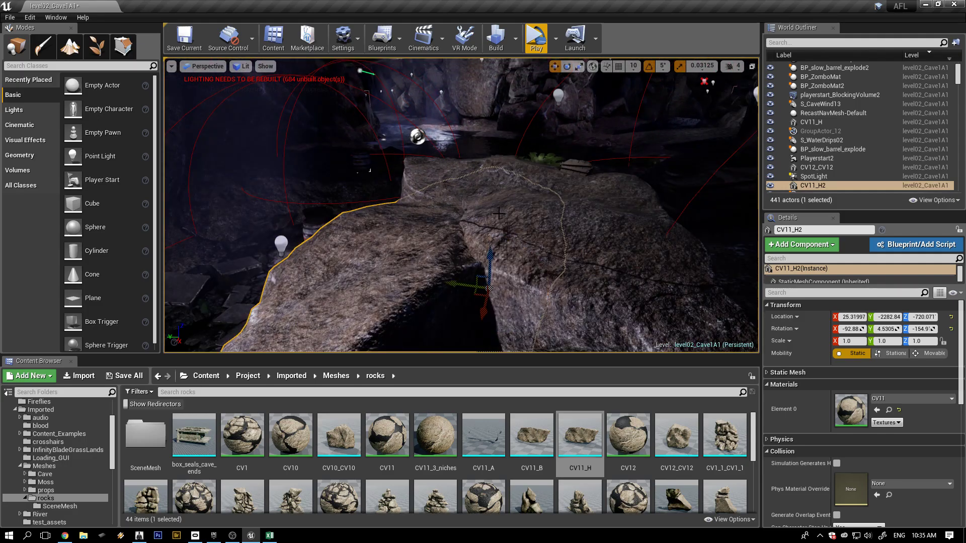
# Raise the second CV11_H rock and turn it to about 155° about Z so it overlaps the neighbouring rocks
pyautogui.moveTo(487, 254); pyautogui.dragTo(486, 241)
pyautogui.moveTo(366, 249); pyautogui.dragTo(342, 247, button='right')
pyautogui.moveTo(415, 244); pyautogui.dragTo(462, 246, button='right')
pyautogui.moveTo(330, 254); pyautogui.dragTo(335, 251, button='right')
pyautogui.press('e')
pyautogui.moveTo(396, 255); pyautogui.dragTo(420, 226)
pyautogui.press('w')
pyautogui.moveTo(376, 193); pyautogui.dragTo(373, 183)
# Fit the second CV11_H rock among its neighbours at about X -59, Y -2301 and Z -696
pyautogui.keyDown('alt'); pyautogui.moveTo(298, 228); pyautogui.dragTo(438, 199); pyautogui.keyUp('alt')
pyautogui.moveTo(389, 243); pyautogui.dragTo(407, 243, button='middle')
pyautogui.moveTo(465, 225); pyautogui.dragTo(455, 259)
pyautogui.press('e')
pyautogui.moveTo(403, 265); pyautogui.dragTo(458, 226, button='right')
pyautogui.moveTo(533, 249); pyautogui.dragTo(459, 258, button='right')
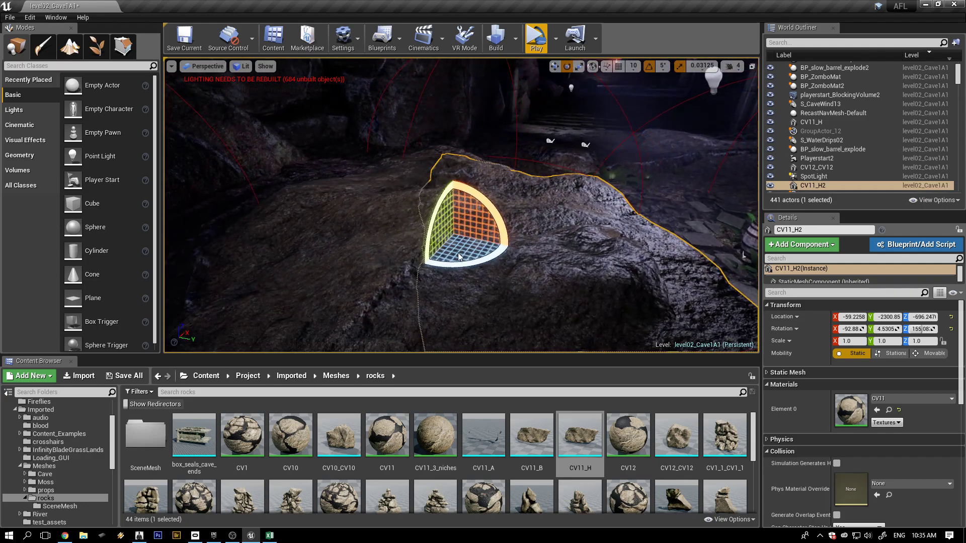
pyautogui.moveTo(538, 243); pyautogui.dragTo(540, 245, button='right')
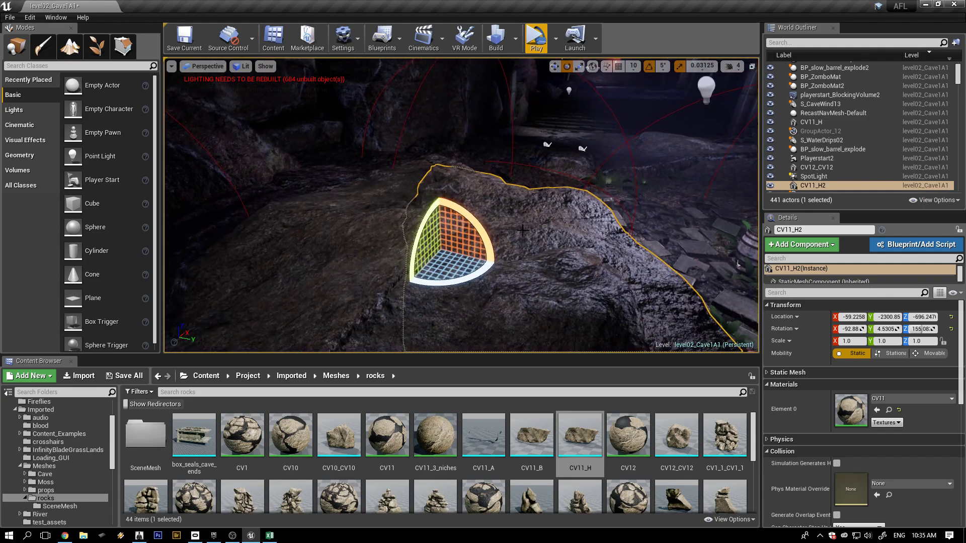
# Switch the view to unlit shading and select the CV11_H, CV11_H2 and CV12_CV12 rocks together
pyautogui.press('w')
pyautogui.hotkey('alt', '3')
pyautogui.moveTo(545, 264); pyautogui.dragTo(473, 262, button='right')
pyautogui.moveTo(422, 289); pyautogui.dragTo(421, 259, button='right')
pyautogui.keyDown('ctrl'); pyautogui.click(459, 153); pyautogui.keyUp('ctrl')
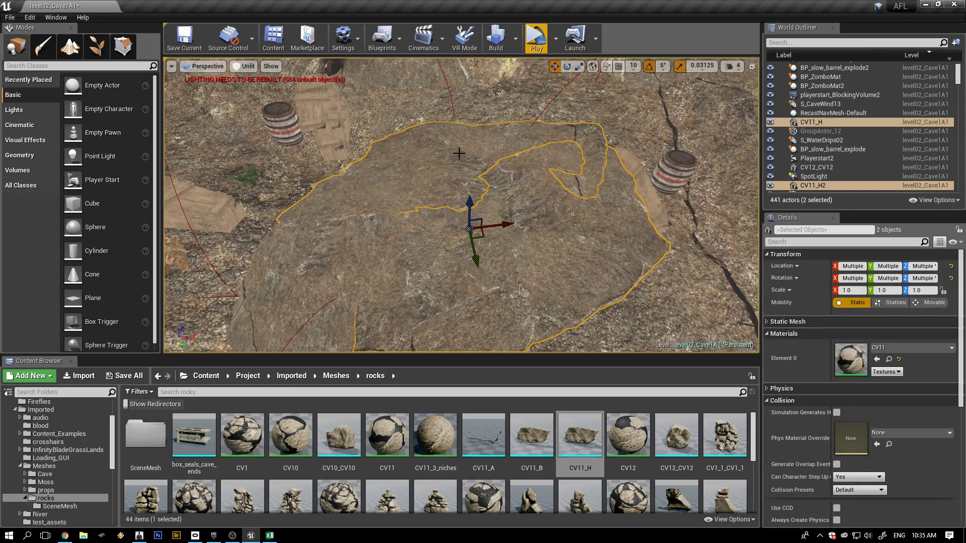
pyautogui.keyDown('ctrl'); pyautogui.click(343, 247); pyautogui.keyUp('ctrl')
pyautogui.keyDown('alt'); pyautogui.moveTo(474, 249); pyautogui.dragTo(494, 247); pyautogui.keyUp('alt')
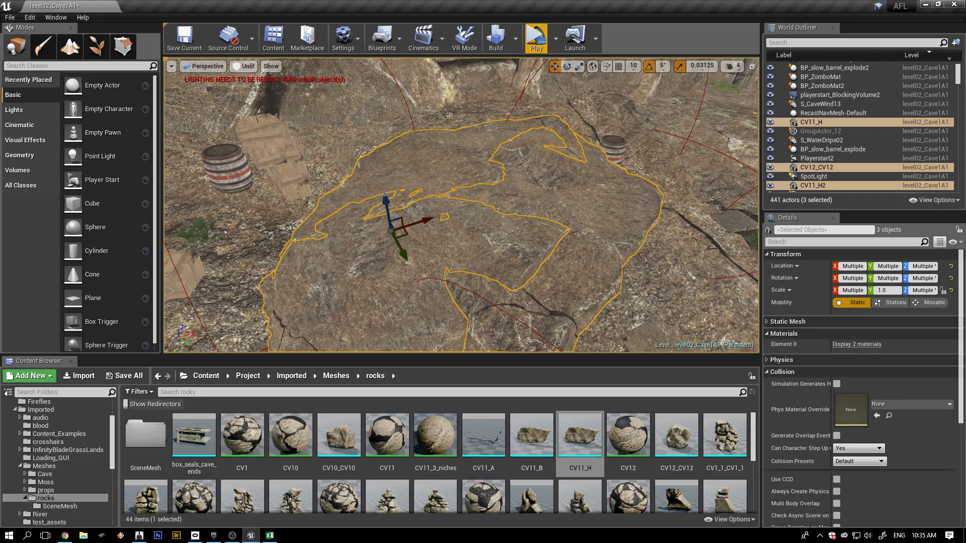
# Group the CV11_H, CV12_CV12 and CV11_H2 rocks into one unit, reselecting all three where needed
pyautogui.rightClick(481, 239)
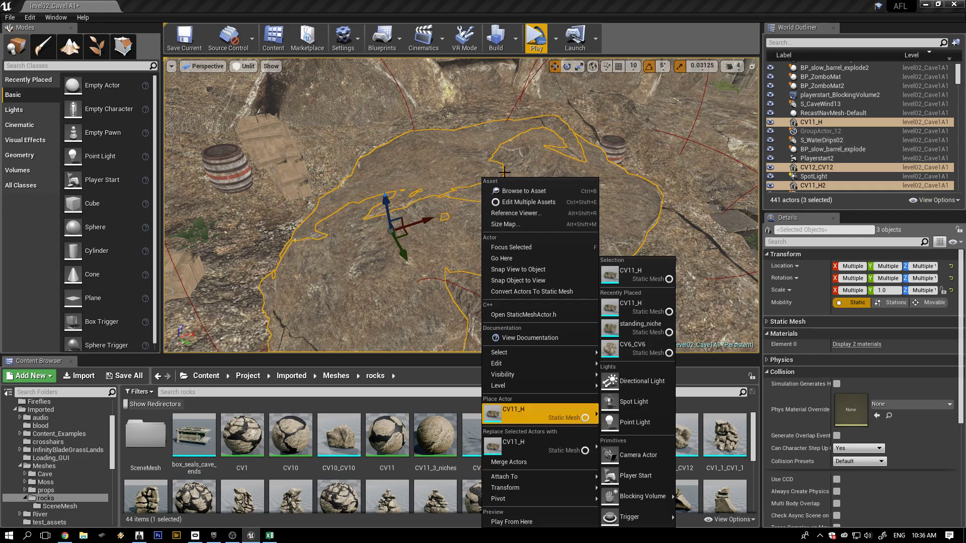
pyautogui.click(438, 167)
pyautogui.click(442, 214)
pyautogui.click(599, 207)
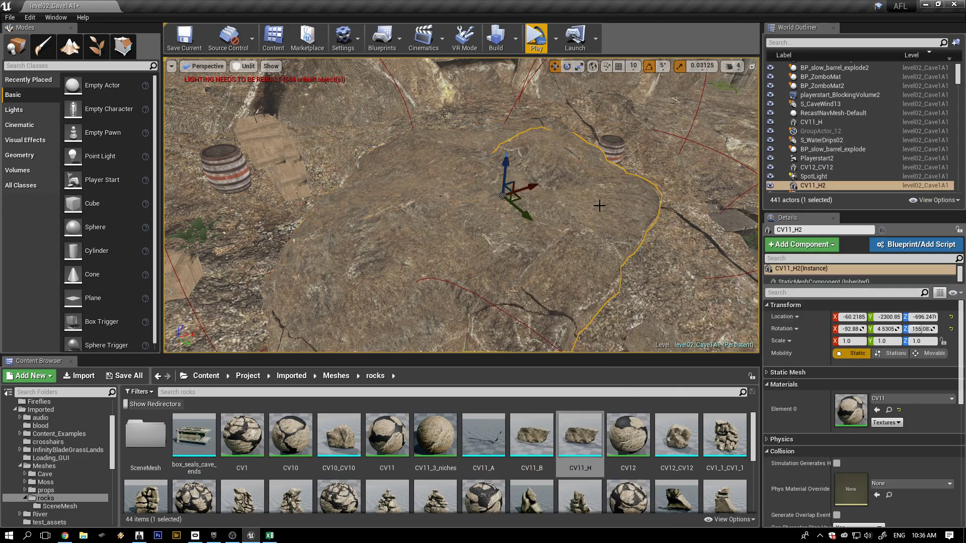
pyautogui.keyDown('ctrl'); pyautogui.click(449, 155); pyautogui.keyUp('ctrl')
pyautogui.keyDown('ctrl'); pyautogui.click(417, 243); pyautogui.keyUp('ctrl')
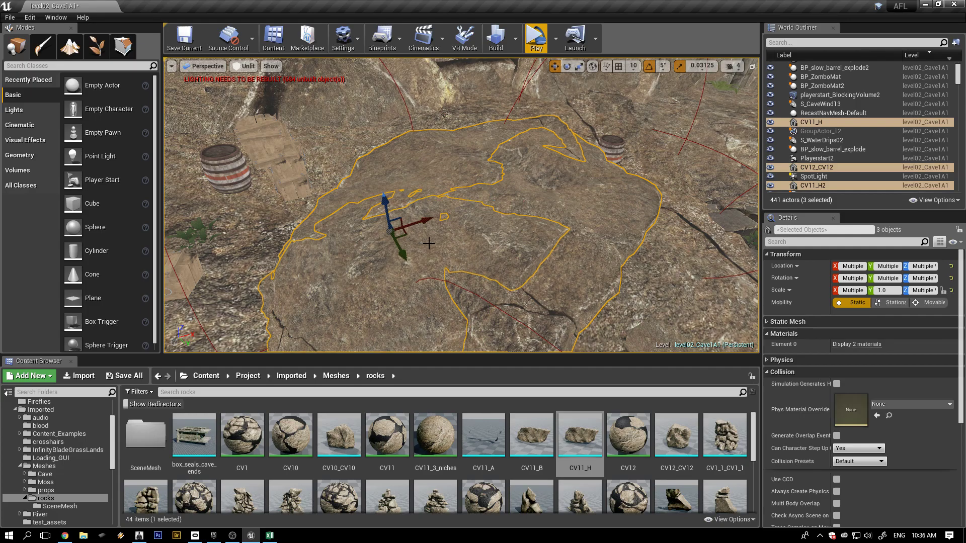
pyautogui.click(589, 196)
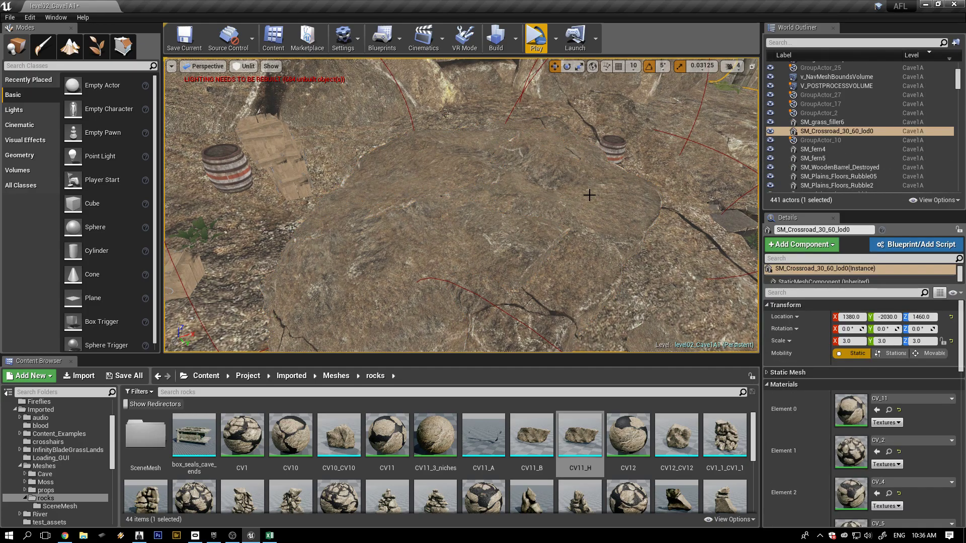
pyautogui.keyDown('ctrl'); pyautogui.click(454, 159); pyautogui.keyUp('ctrl')
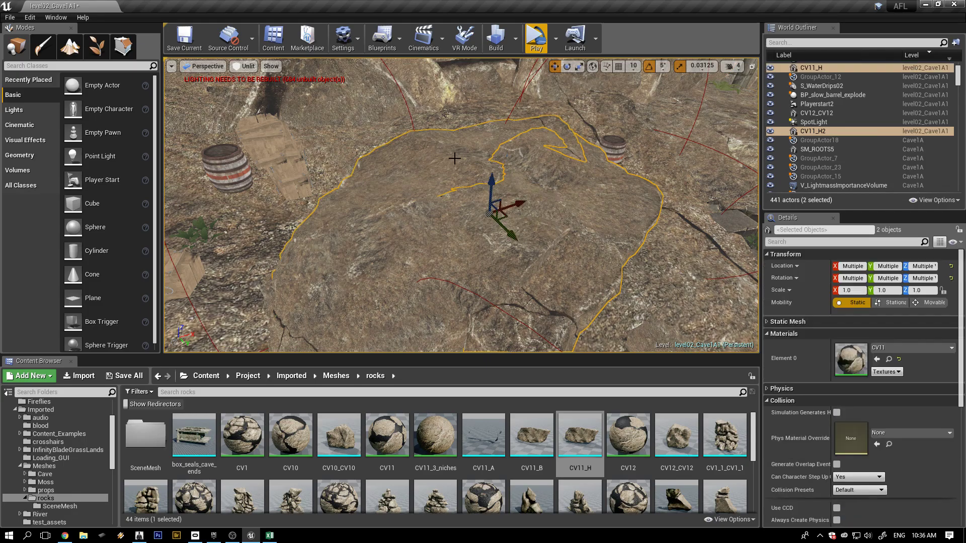
pyautogui.keyDown('ctrl'); pyautogui.click(423, 234); pyautogui.keyUp('ctrl')
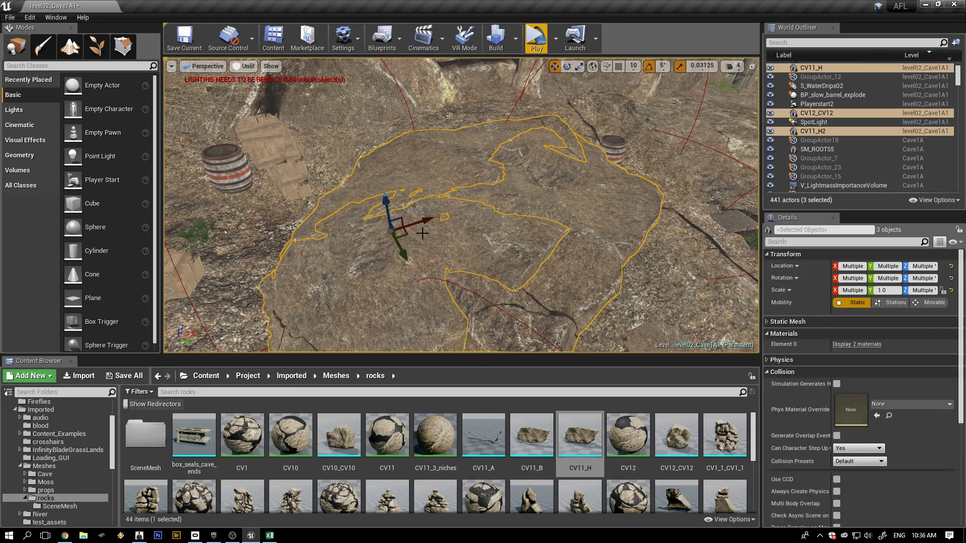
pyautogui.click(483, 212)
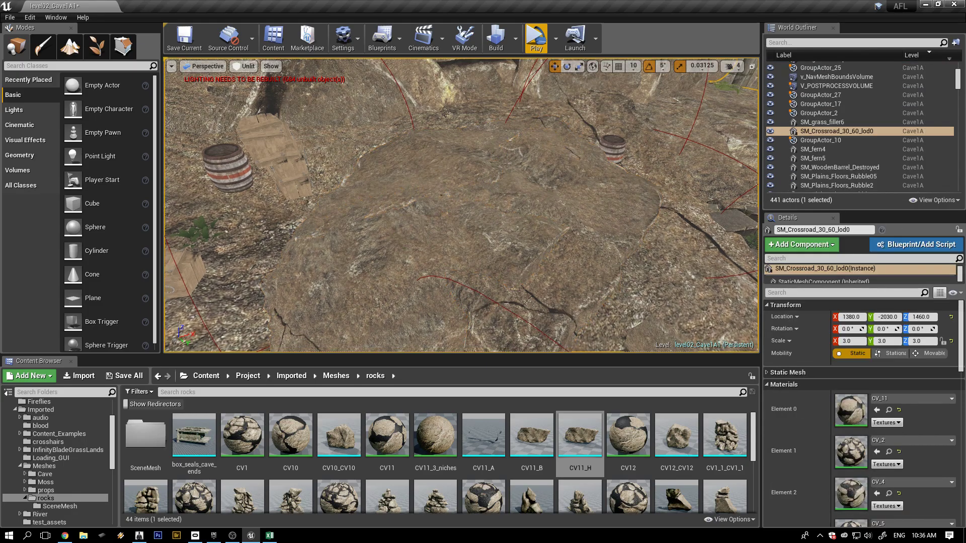
pyautogui.hotkey('ctrl', 'z')
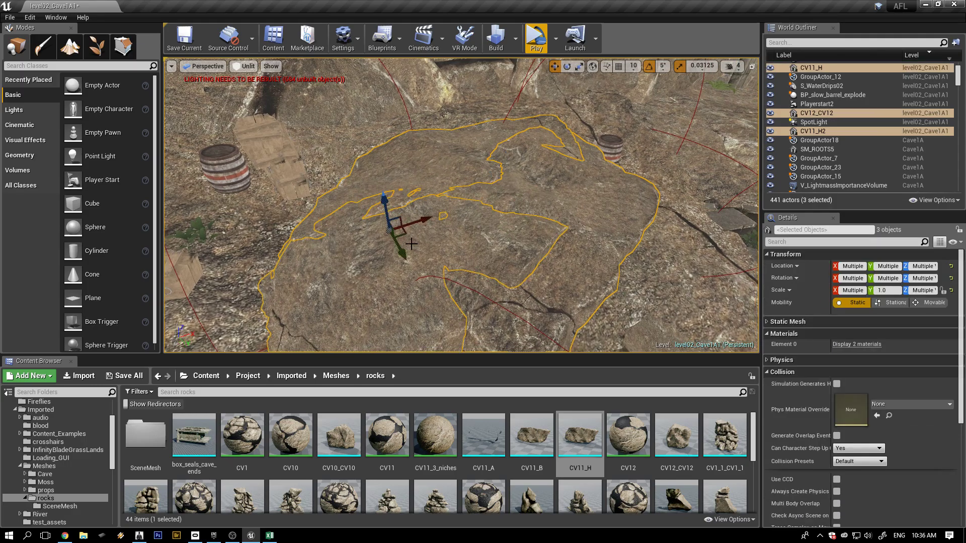
pyautogui.hotkey('ctrl', 'g')
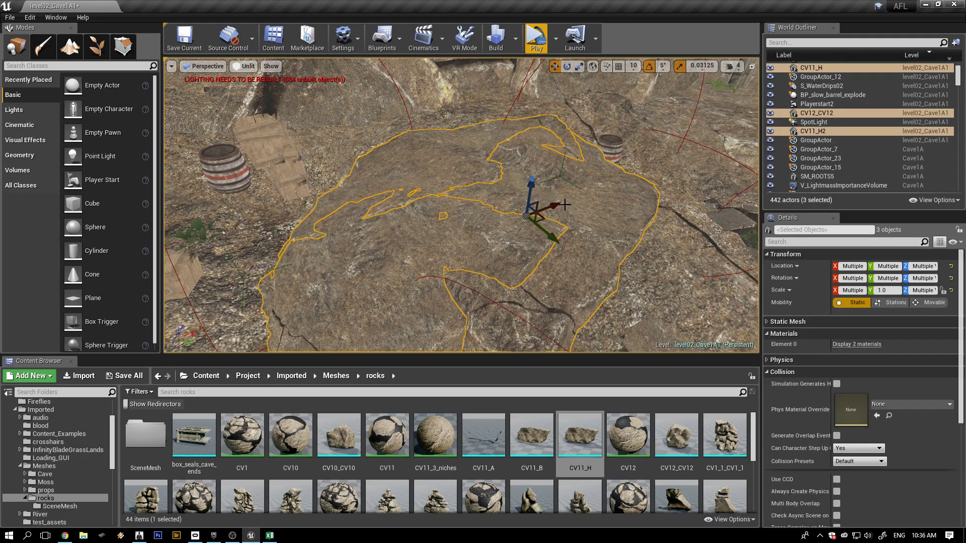
pyautogui.press('f')
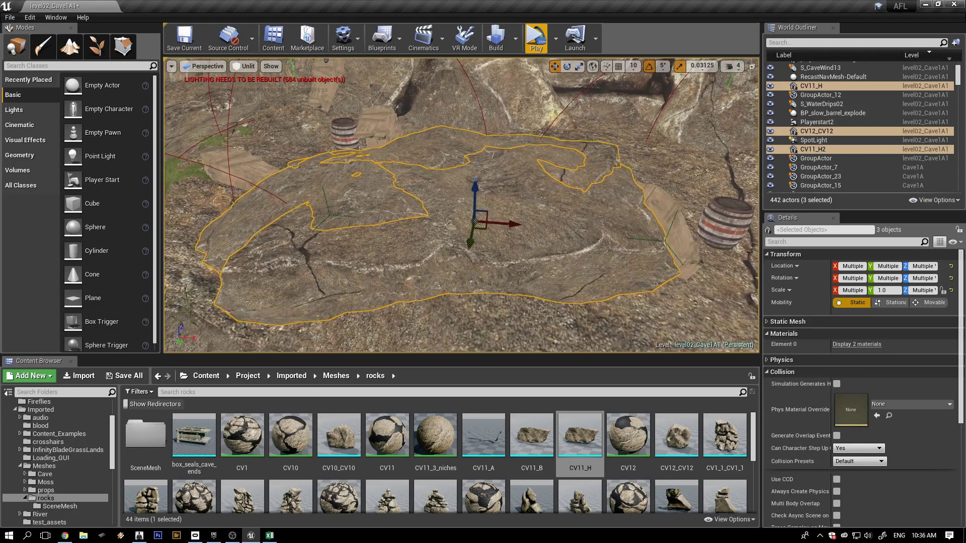
# Sink the rock group into the cave floor and turn it to follow the slope near the player start
pyautogui.moveTo(443, 196); pyautogui.dragTo(445, 269)
pyautogui.moveTo(446, 269); pyautogui.dragTo(596, 254, button='right')
pyautogui.moveTo(363, 261); pyautogui.dragTo(358, 250, button='right')
pyautogui.press('e')
pyautogui.moveTo(468, 238); pyautogui.dragTo(302, 218)
pyautogui.press('w')
pyautogui.moveTo(408, 201); pyautogui.dragTo(402, 191, button='right')
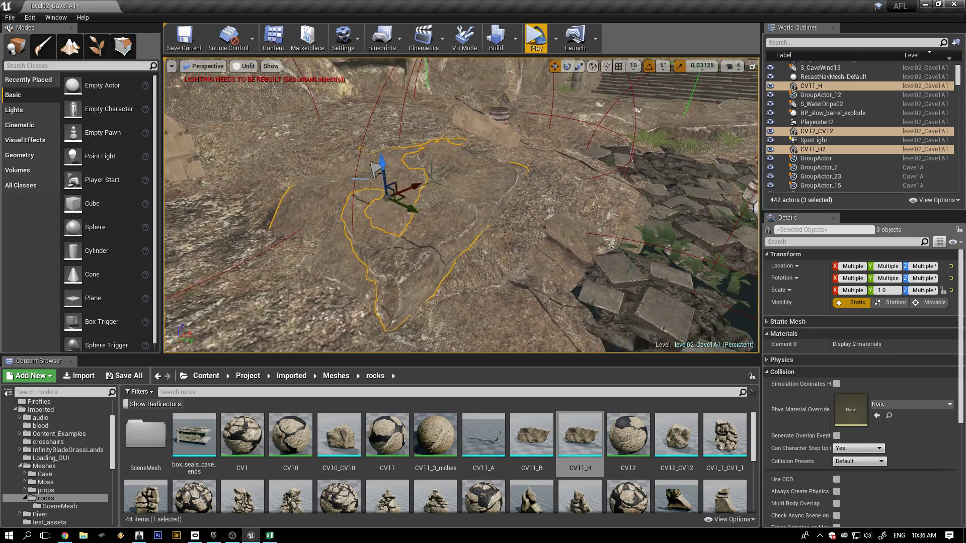
# Tilt the rock group slightly about X and nudge it to sit flush with the cave floor
pyautogui.press('e')
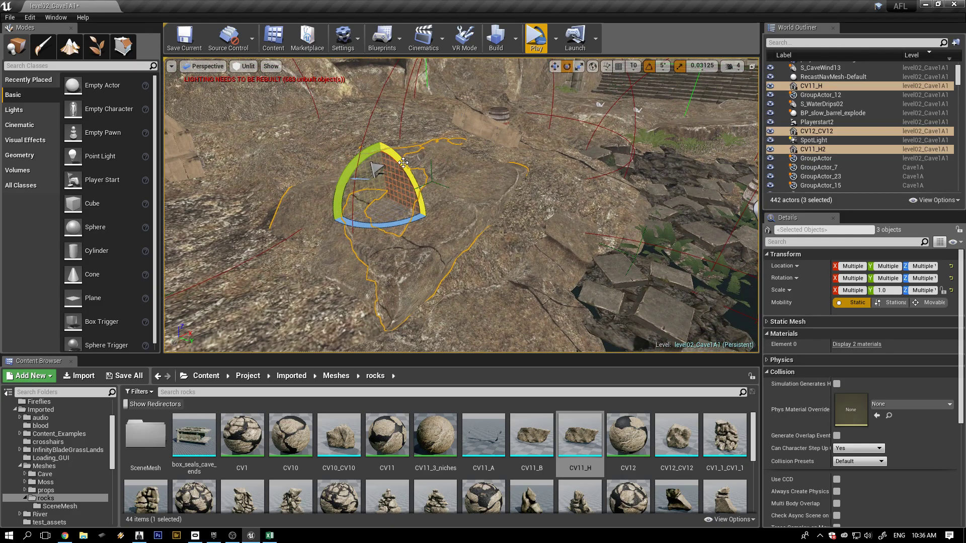
pyautogui.moveTo(404, 167); pyautogui.dragTo(412, 178)
pyautogui.moveTo(325, 276); pyautogui.dragTo(328, 281, button='right')
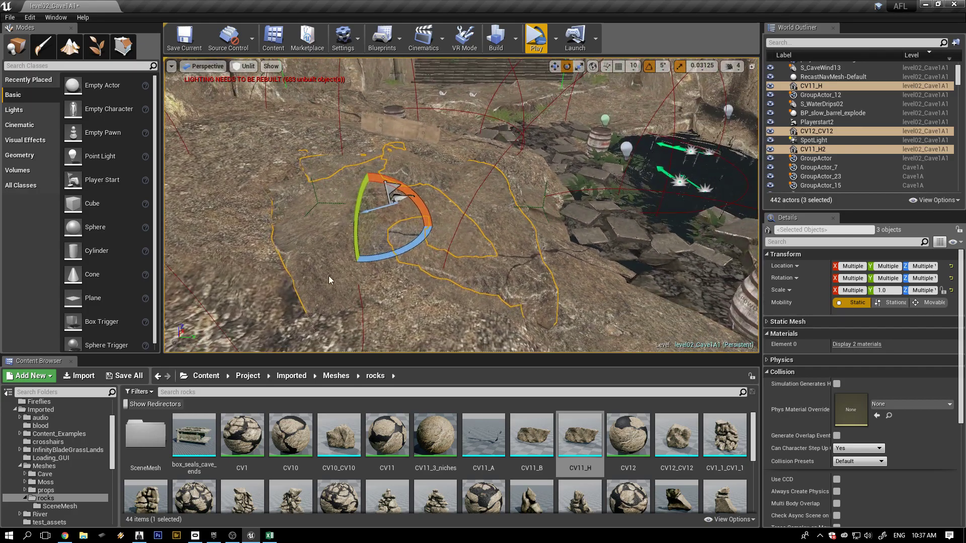
pyautogui.moveTo(428, 263); pyautogui.dragTo(459, 265, button='right')
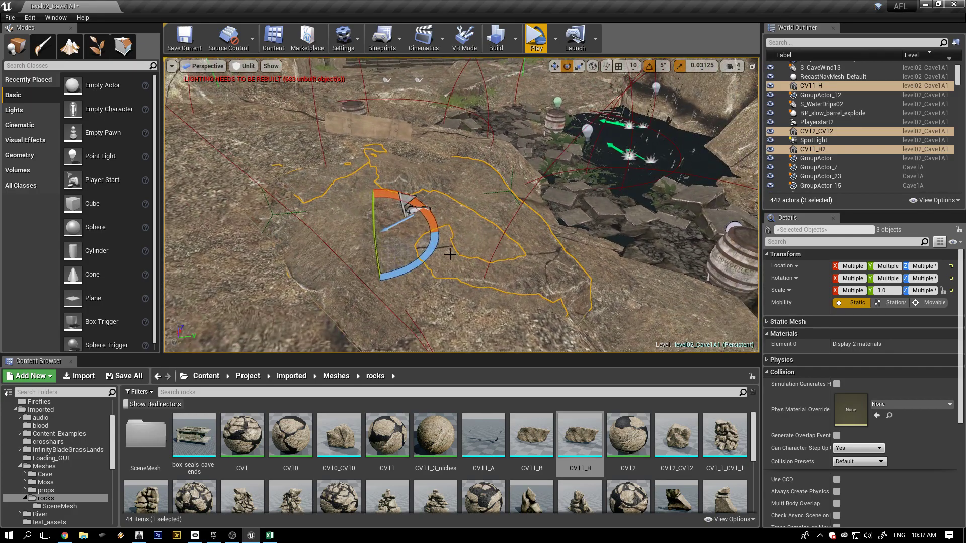
pyautogui.press('w')
pyautogui.moveTo(376, 210)
pyautogui.mouseDown()
pyautogui.moveTo(371, 201)
pyautogui.moveTo(369, 208)
pyautogui.mouseUp()
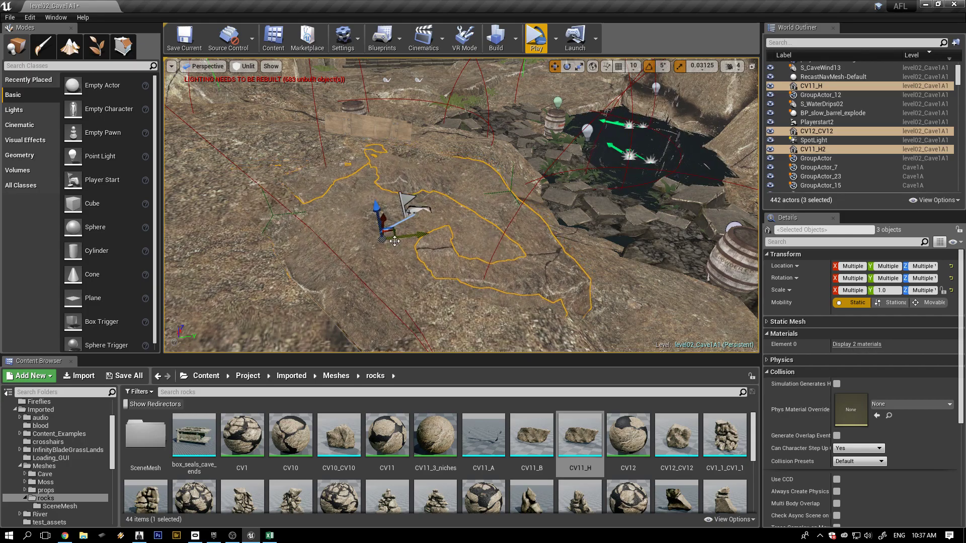
# Check the navigation mesh coverage over the rock group, then hide the overlay
pyautogui.moveTo(501, 242)
pyautogui.keyDown('alt'); pyautogui.mouseDown()
pyautogui.moveTo(421, 267)
pyautogui.moveTo(360, 254)
pyautogui.moveTo(320, 226)
pyautogui.moveTo(502, 247)
pyautogui.mouseUp(); pyautogui.keyUp('alt')
pyautogui.press('p')
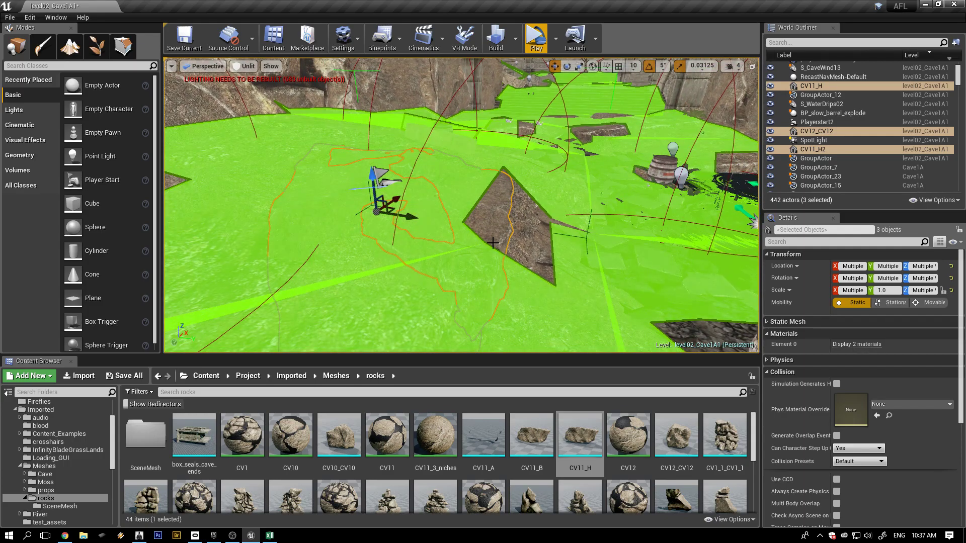
pyautogui.press('p')
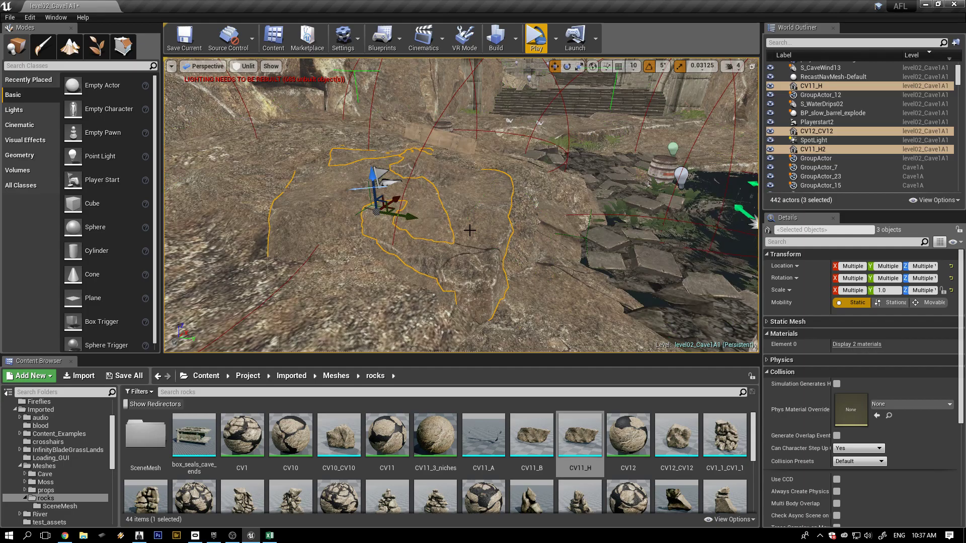
# Tilt the rock group again beside the player start and recheck the navigation mesh over it
pyautogui.press('e')
pyautogui.moveTo(408, 176); pyautogui.dragTo(392, 204)
pyautogui.press('w')
pyautogui.keyDown('alt'); pyautogui.moveTo(452, 216); pyautogui.dragTo(317, 201); pyautogui.keyUp('alt')
pyautogui.moveTo(313, 118); pyautogui.dragTo(396, 257, button='right')
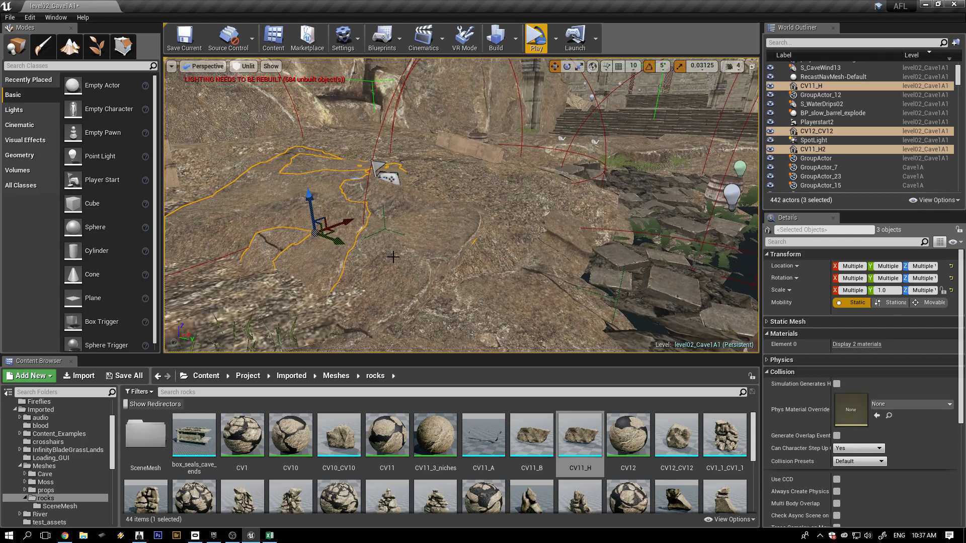
pyautogui.press('p')
pyautogui.press('p')
# Nudge the rock group and stretch it horizontally across the floor, undoing the unwanted scale change
pyautogui.keyDown('alt'); pyautogui.moveTo(373, 260); pyautogui.dragTo(471, 226); pyautogui.keyUp('alt')
pyautogui.moveTo(340, 233)
pyautogui.mouseDown()
pyautogui.moveTo(340, 253)
pyautogui.moveTo(331, 235)
pyautogui.mouseUp()
pyautogui.moveTo(501, 236); pyautogui.dragTo(505, 244, button='right')
pyautogui.press('r')
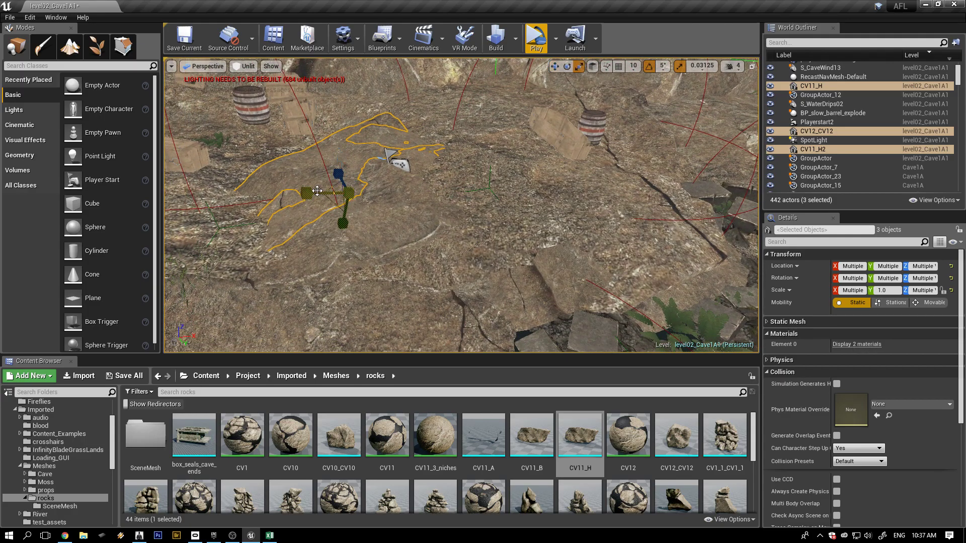
pyautogui.moveTo(308, 195); pyautogui.dragTo(292, 200)
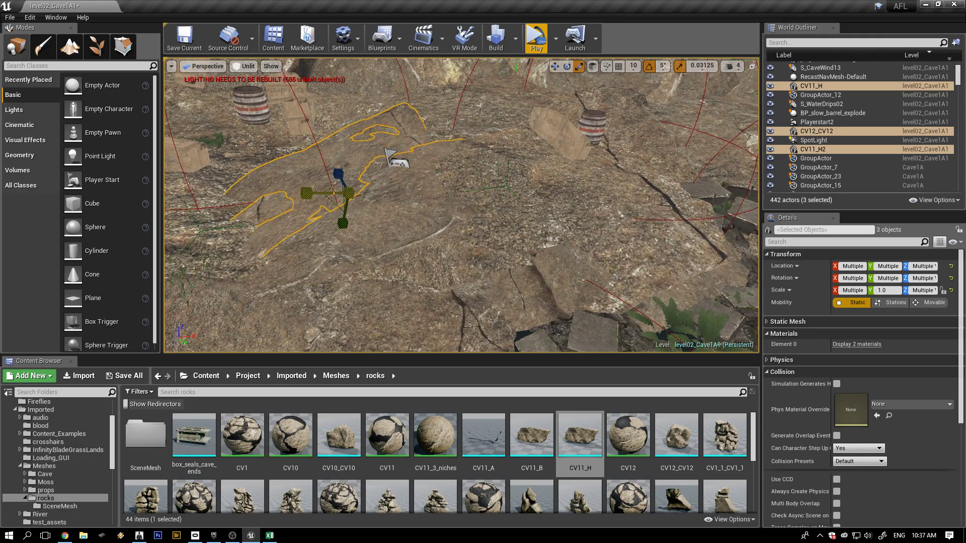
pyautogui.moveTo(342, 224); pyautogui.dragTo(347, 250)
pyautogui.hotkey('ctrl', 'z')
pyautogui.moveTo(344, 225); pyautogui.dragTo(354, 247, button='right')
pyautogui.moveTo(305, 272); pyautogui.dragTo(274, 270)
pyautogui.moveTo(327, 262); pyautogui.dragTo(443, 279, button='right')
# Shift the stretched rock group sideways and adjust its rotation to blend with the floor between the barrels
pyautogui.press('w')
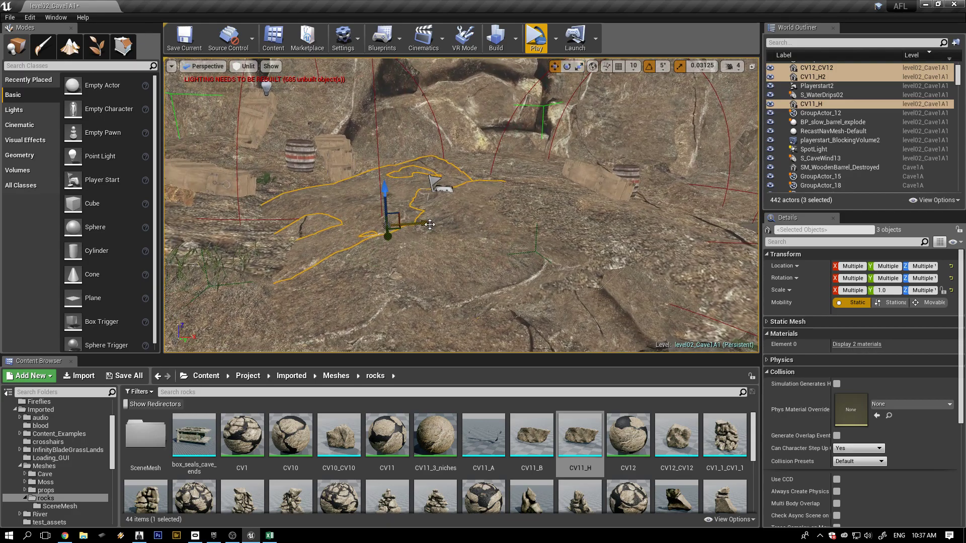
pyautogui.moveTo(423, 223); pyautogui.dragTo(407, 225)
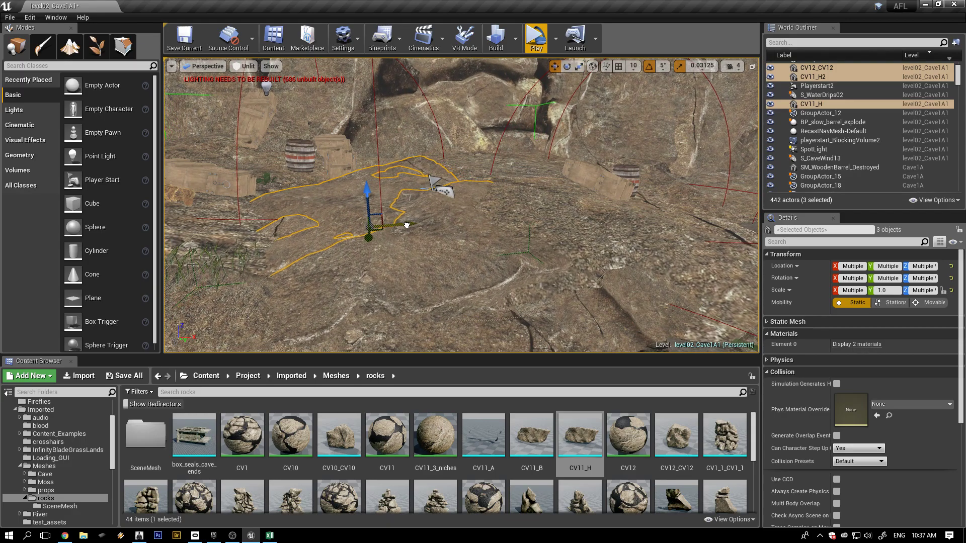
pyautogui.moveTo(397, 281); pyautogui.dragTo(425, 289, button='right')
pyautogui.press('e')
pyautogui.moveTo(426, 198); pyautogui.dragTo(437, 190)
pyautogui.moveTo(400, 295); pyautogui.dragTo(443, 297, button='right')
pyautogui.moveTo(423, 190); pyautogui.dragTo(422, 192, button='right')
pyautogui.press('w')
pyautogui.moveTo(479, 236); pyautogui.dragTo(454, 236)
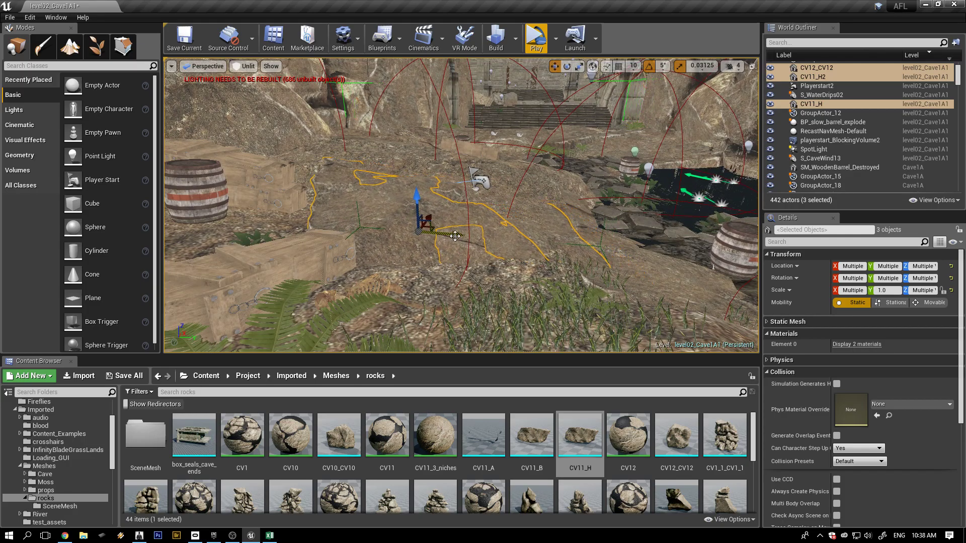
# Fine-tune the rock group's rotation to settle its edges into the surrounding cave floor
pyautogui.press('e')
pyautogui.moveTo(449, 199); pyautogui.dragTo(443, 193)
pyautogui.keyDown('alt'); pyautogui.moveTo(553, 280); pyautogui.dragTo(478, 282); pyautogui.keyUp('alt')
pyautogui.keyDown('alt'); pyautogui.moveTo(475, 189); pyautogui.dragTo(475, 188); pyautogui.keyUp('alt')
pyautogui.press('w')
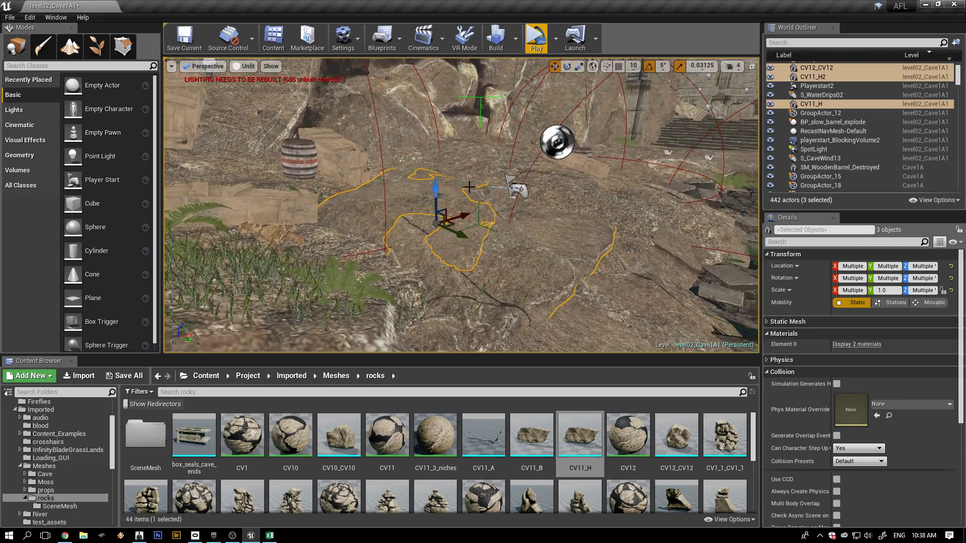
# Select the spotlight above the player start and shift it to about X -175
pyautogui.keyDown('alt'); pyautogui.moveTo(475, 211); pyautogui.dragTo(524, 211); pyautogui.keyUp('alt')
pyautogui.click(493, 77)
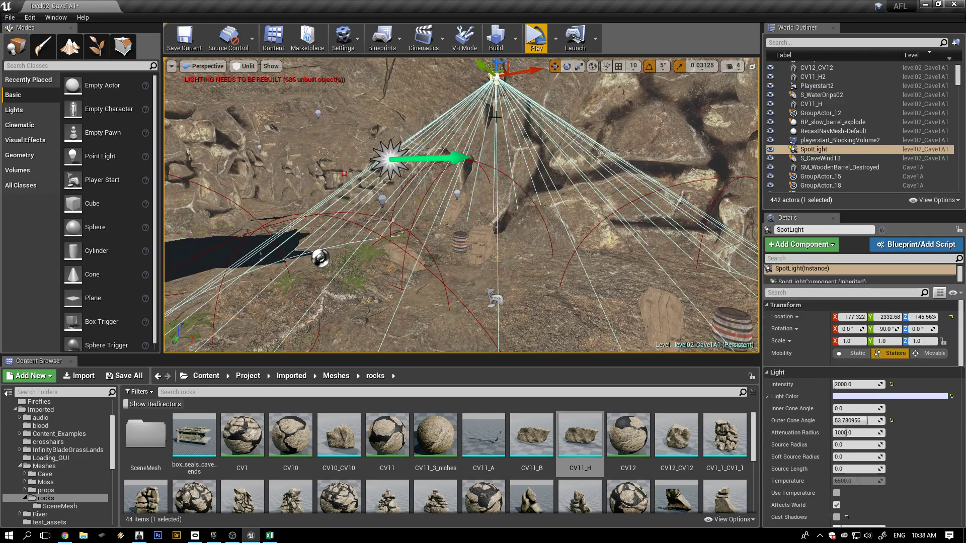
pyautogui.keyDown('ctrl'); pyautogui.moveTo(493, 297); pyautogui.dragTo(495, 294); pyautogui.keyUp('ctrl')
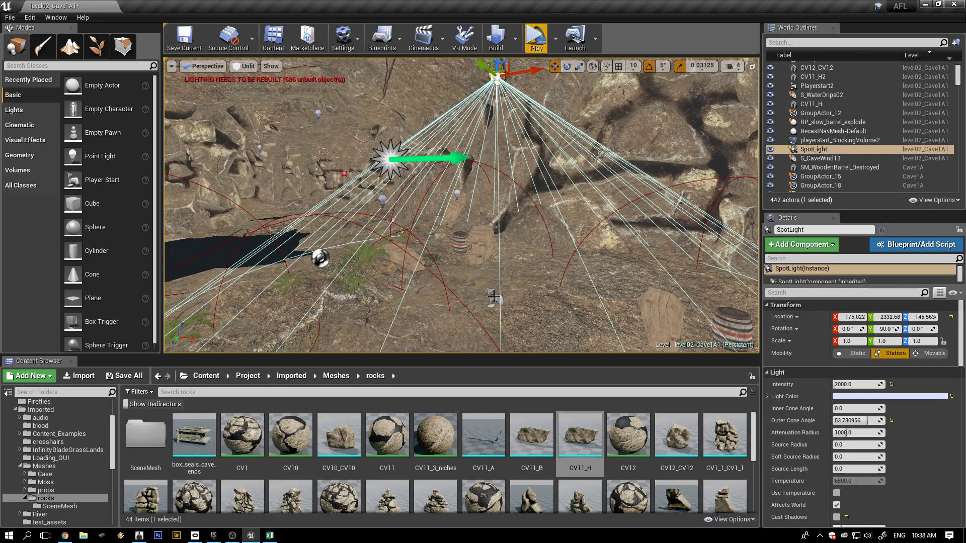
# Select the player start, its blocking volume and the spotlight above together and shift them along the X axis
pyautogui.moveTo(494, 296); pyautogui.dragTo(495, 296, button='right')
pyautogui.click(493, 296)
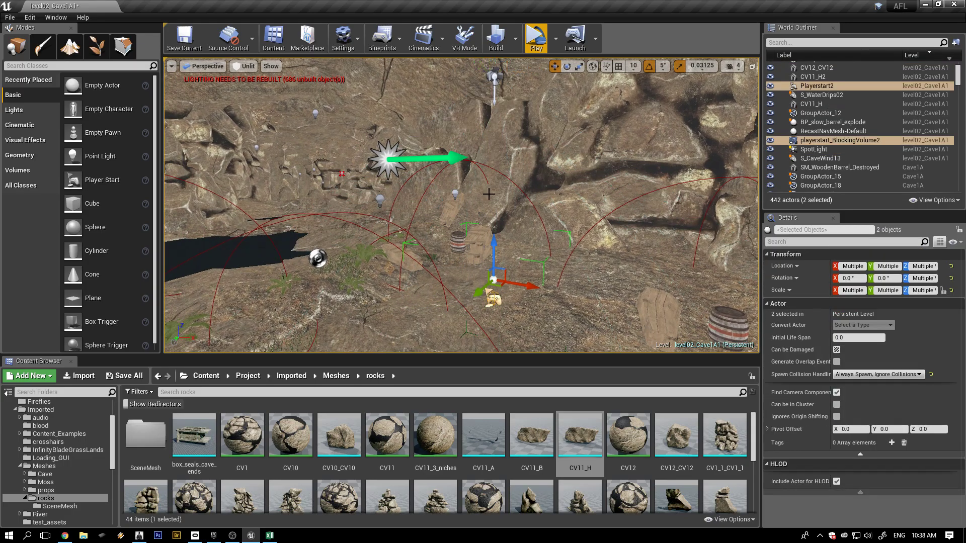
pyautogui.keyDown('ctrl'); pyautogui.click(493, 76); pyautogui.keyUp('ctrl')
pyautogui.keyDown('alt'); pyautogui.moveTo(472, 205); pyautogui.dragTo(443, 216); pyautogui.keyUp('alt')
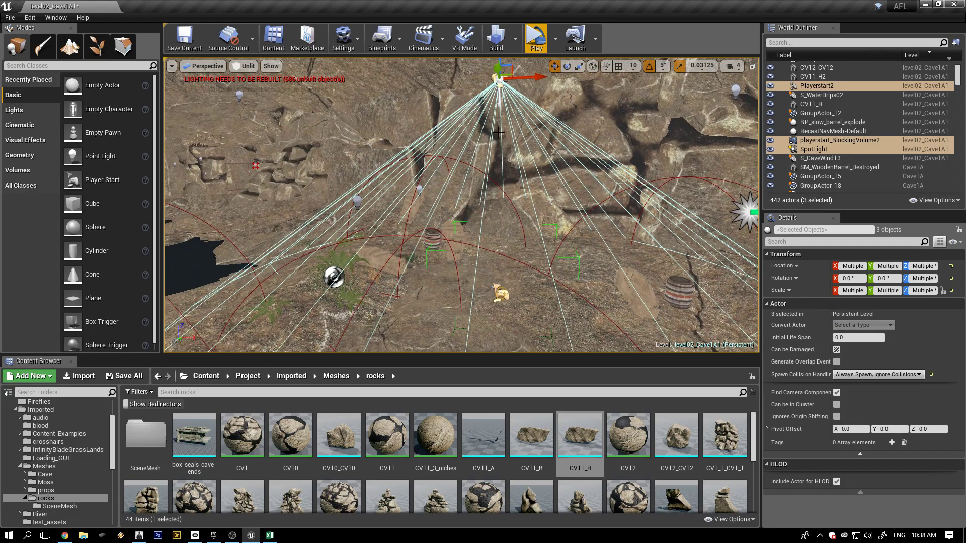
pyautogui.moveTo(540, 78); pyautogui.dragTo(500, 79)
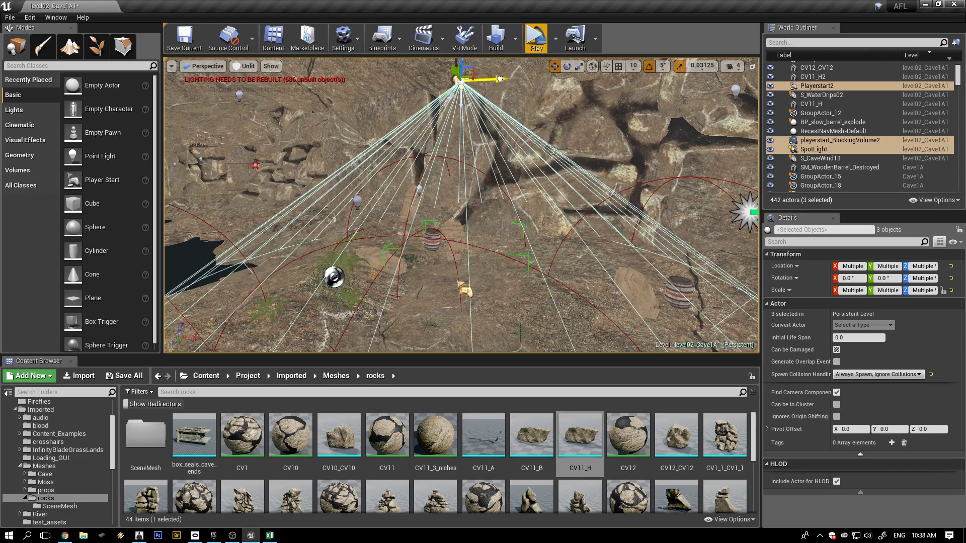
# Play-test the level, and save the current map and all modified assets
pyautogui.click(537, 44)
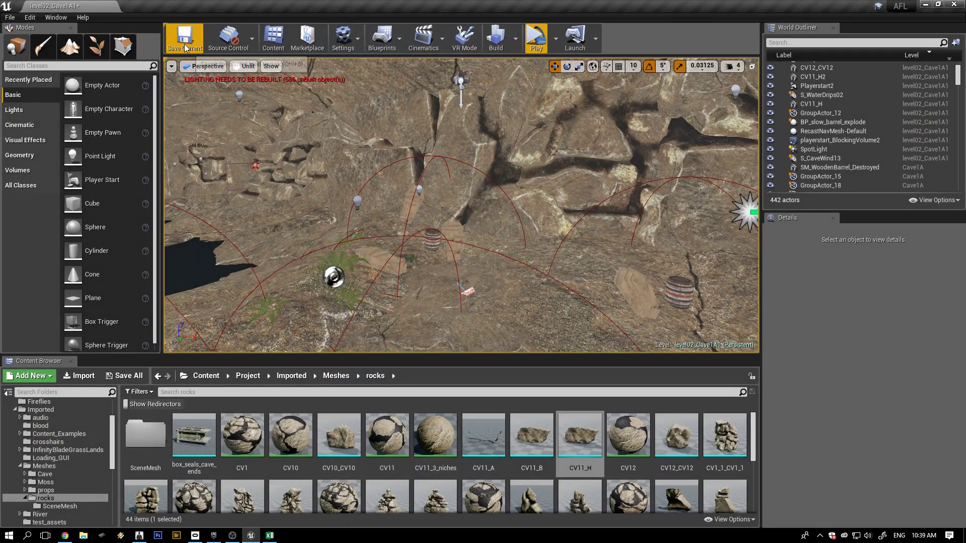
pyautogui.click(185, 45)
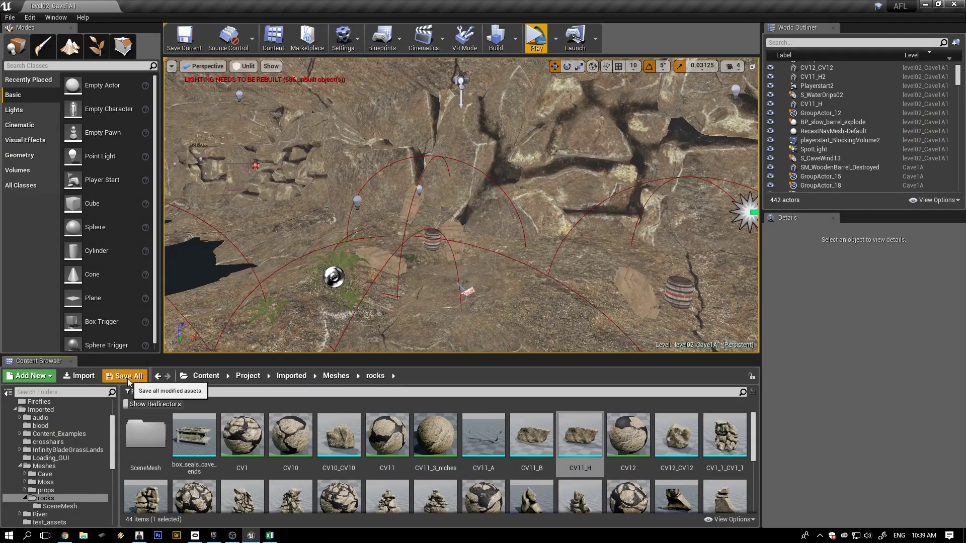
pyautogui.click(128, 379)
pyautogui.click(573, 362)
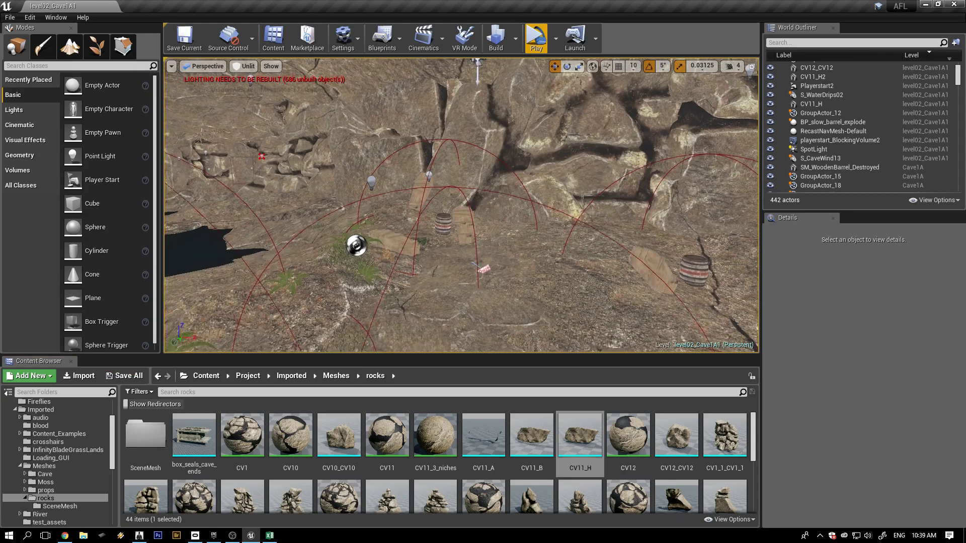
# Raise the grouped floor rocks to inspect their full shape and undo the move
pyautogui.moveTo(512, 289); pyautogui.dragTo(521, 307, button='right')
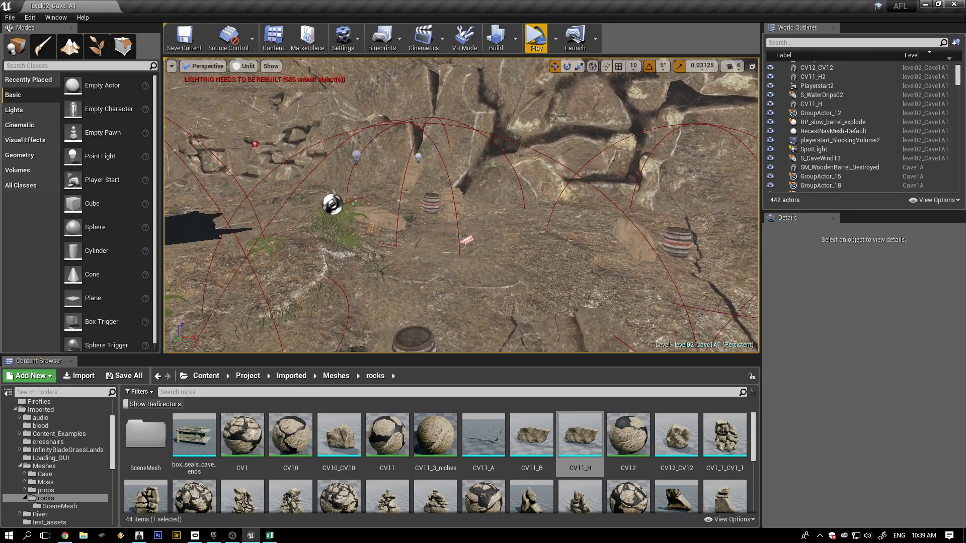
pyautogui.scroll(3, 498, 283)
pyautogui.click(436, 303)
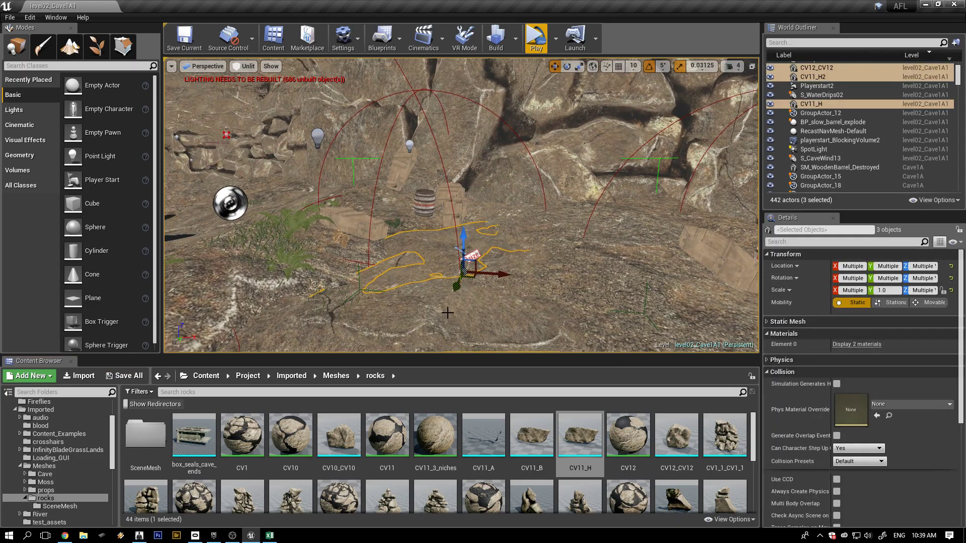
pyautogui.keyDown('alt'); pyautogui.moveTo(487, 312); pyautogui.dragTo(653, 312); pyautogui.keyUp('alt')
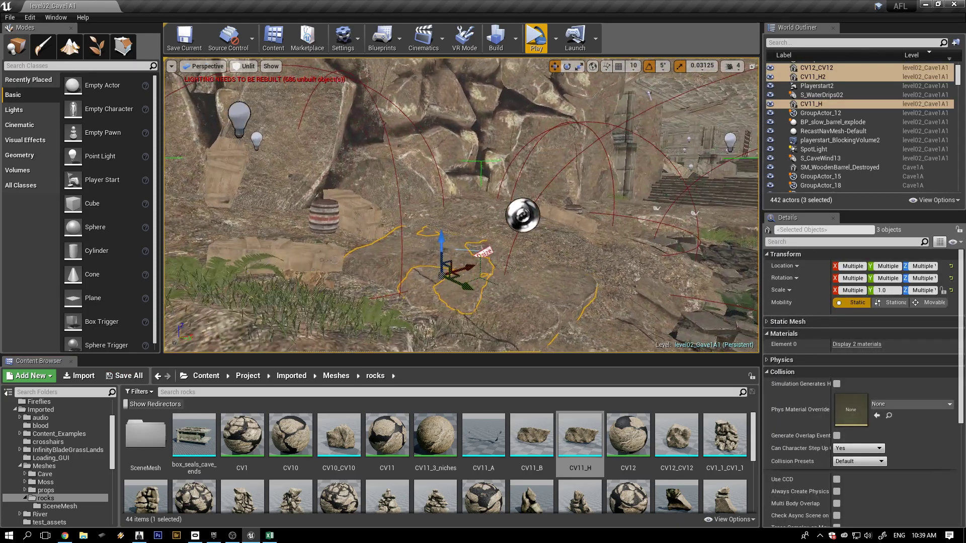
pyautogui.moveTo(445, 245); pyautogui.dragTo(432, 199)
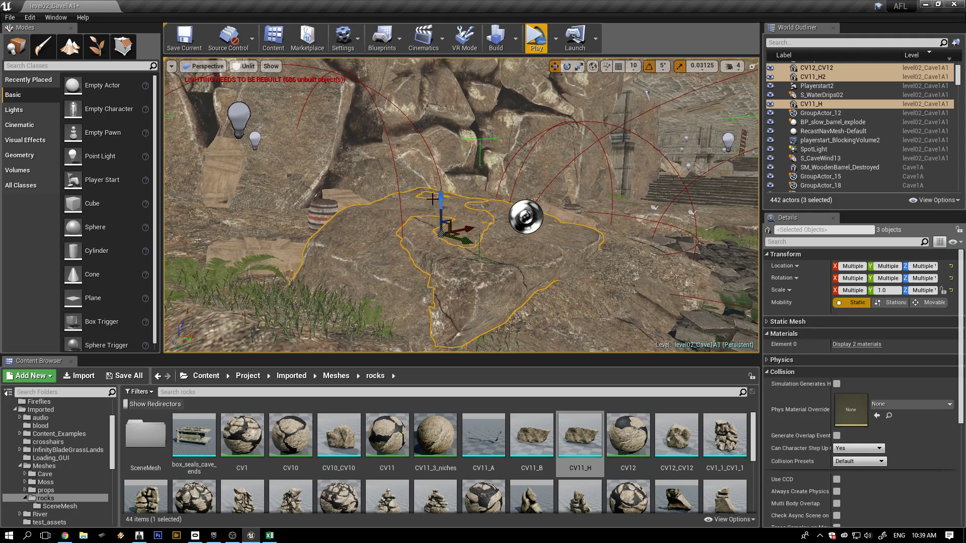
pyautogui.hotkey('ctrl', 'z')
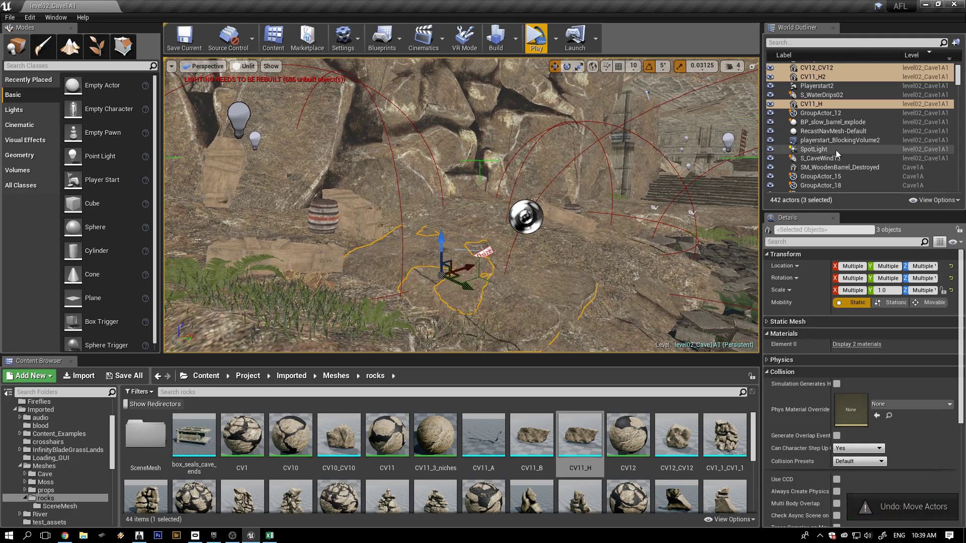
# Select the CV12_CV12, CV11_H2 and CV11_H rocks and start merging them with Merge Actors, keeping the source actors
pyautogui.scroll(3, 948, 86)
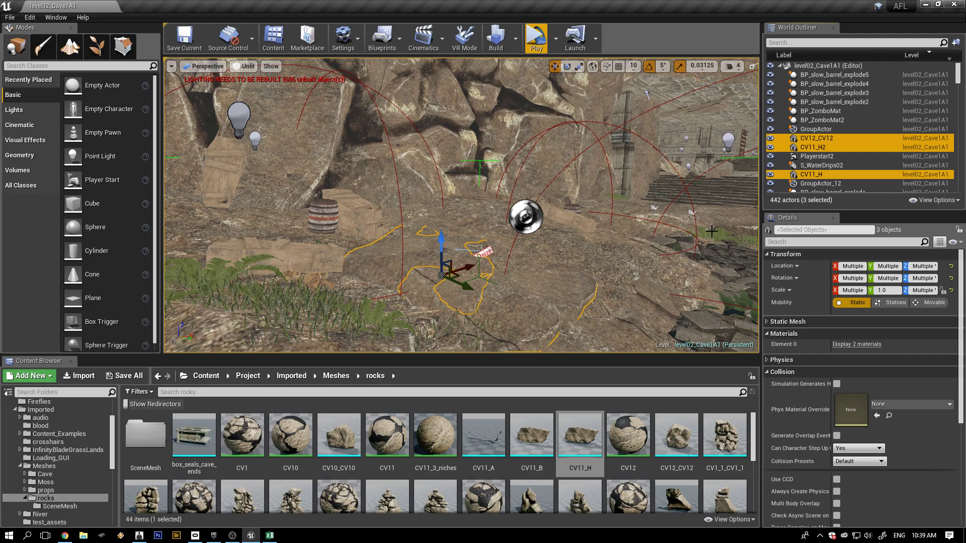
pyautogui.click(807, 139)
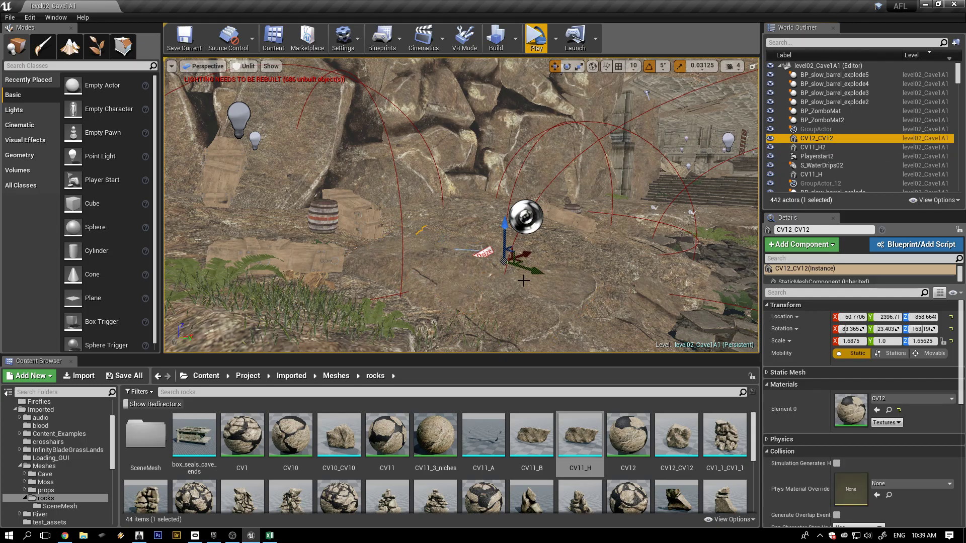
pyautogui.keyDown('ctrl'); pyautogui.click(813, 147); pyautogui.keyUp('ctrl')
pyautogui.keyDown('ctrl'); pyautogui.click(811, 174); pyautogui.keyUp('ctrl')
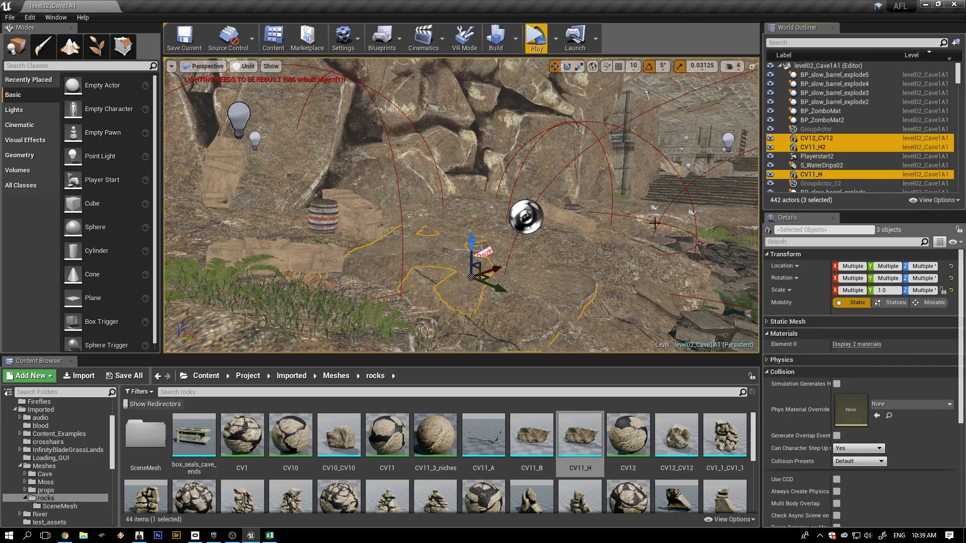
pyautogui.moveTo(471, 246); pyautogui.dragTo(460, 197)
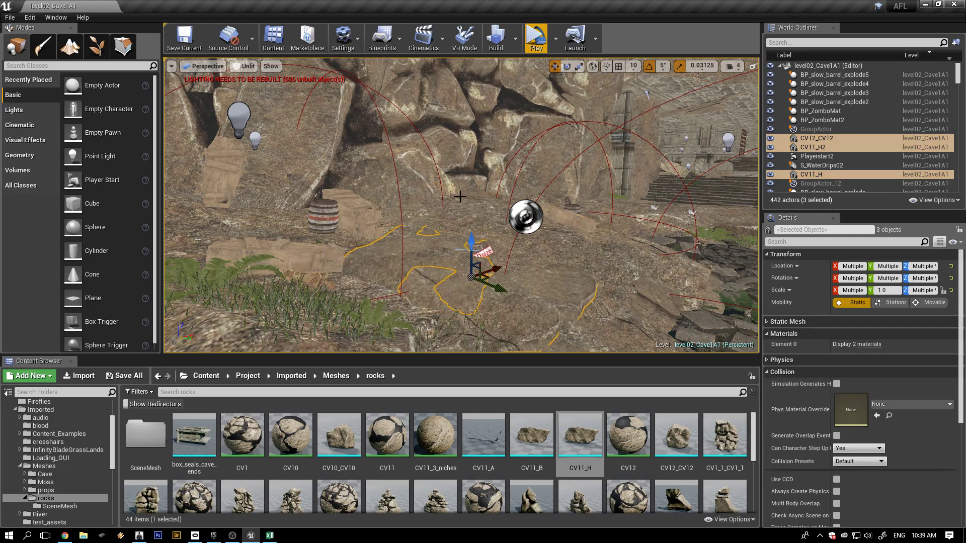
pyautogui.hotkey('ctrl', 'z')
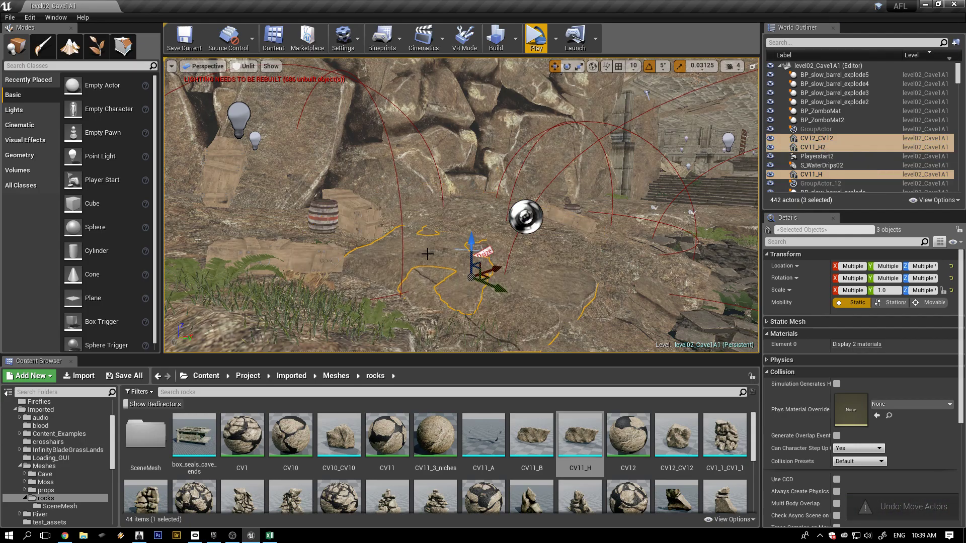
pyautogui.rightClick(428, 253)
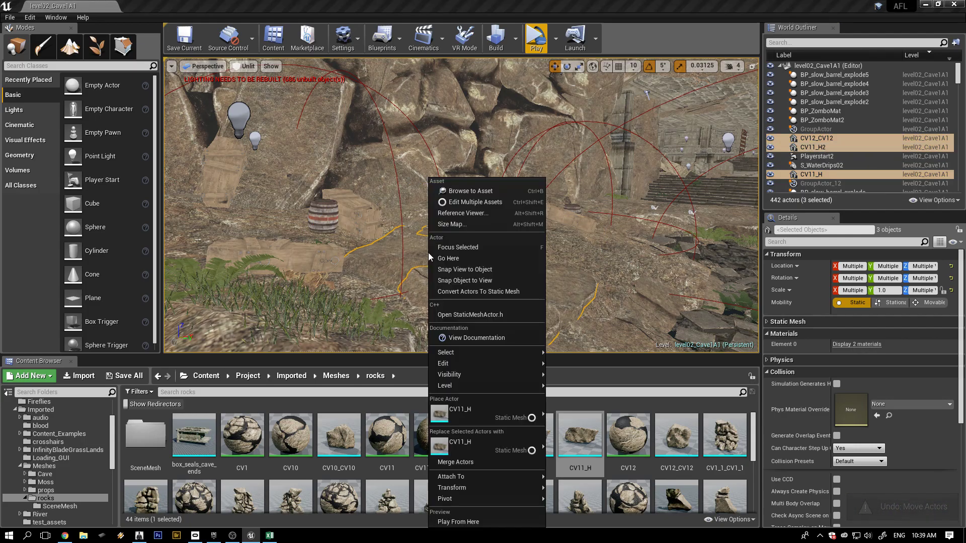
pyautogui.click(496, 462)
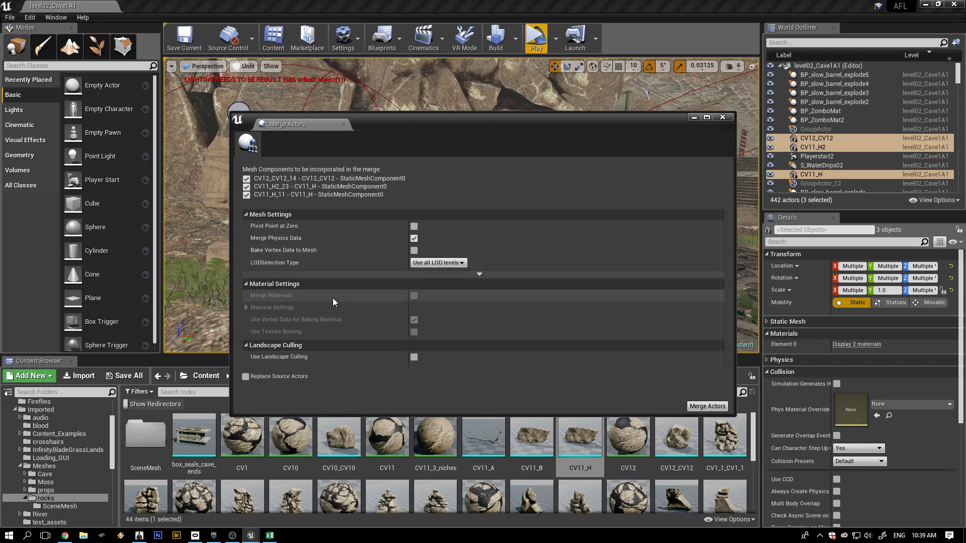
pyautogui.click(699, 408)
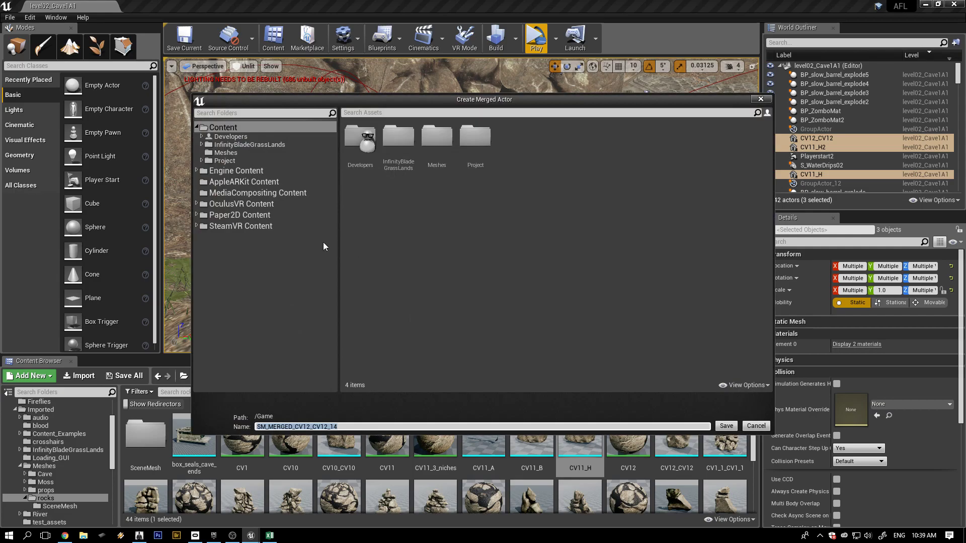
# Save the merged mesh as SM_floor_panel in Project/Imported/Meshes/rocks and close the merge dialog
pyautogui.click(196, 171)
pyautogui.click(195, 171)
pyautogui.click(202, 161)
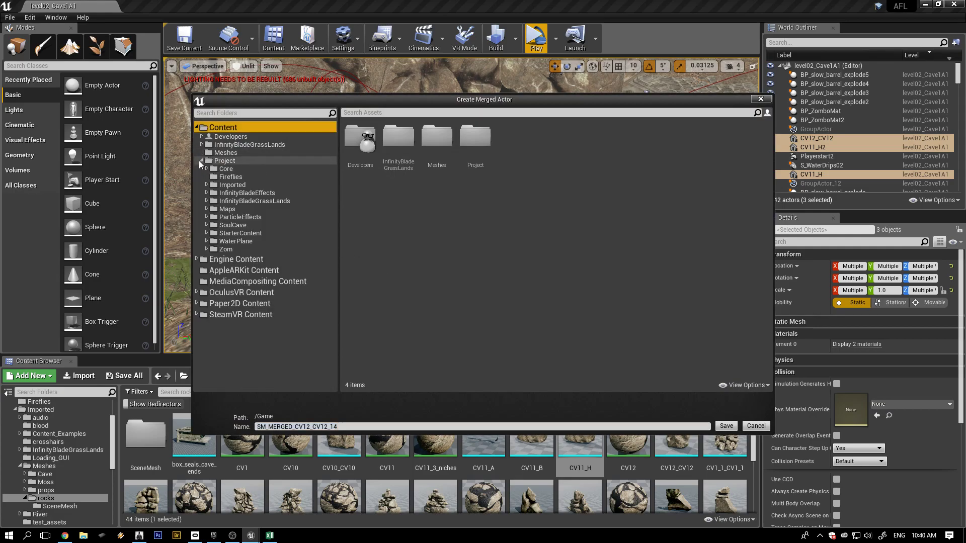
pyautogui.click(206, 185)
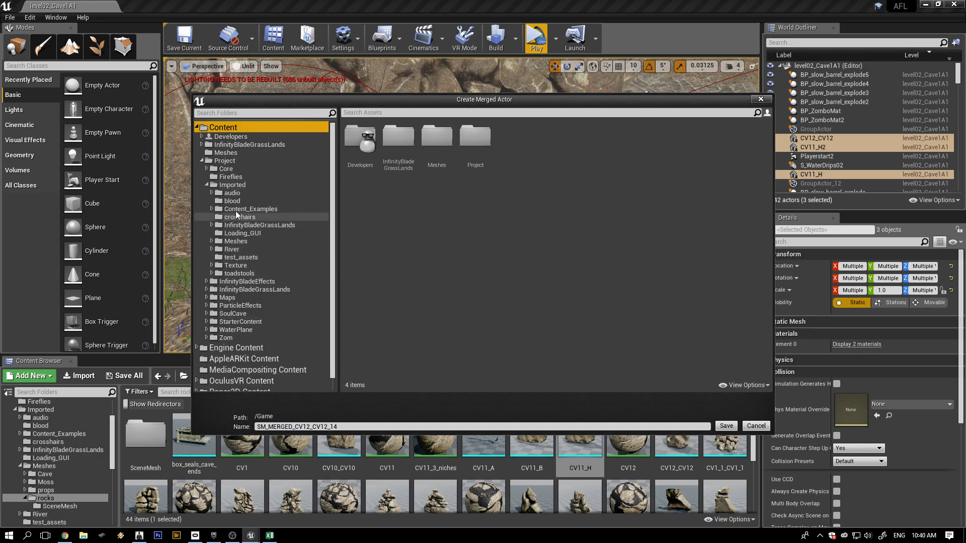
pyautogui.click(211, 241)
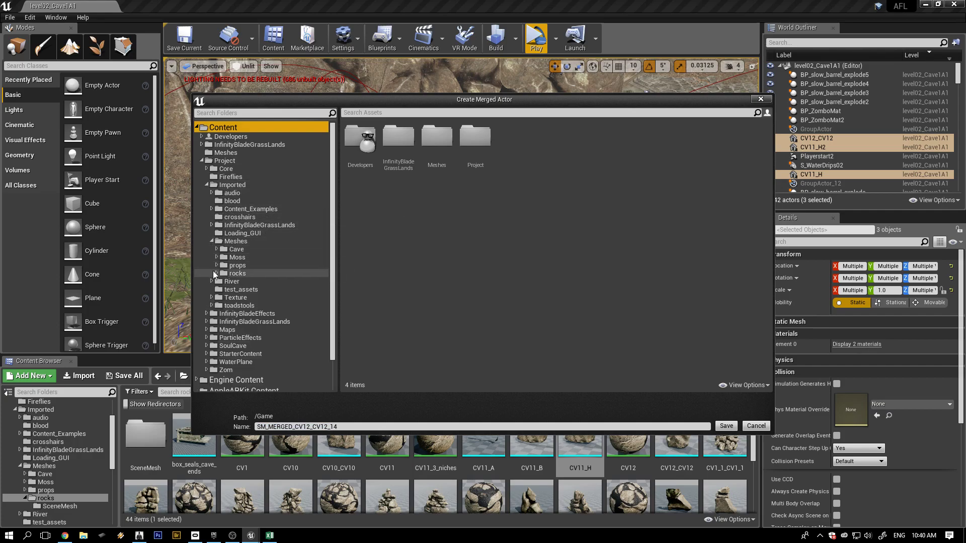
pyautogui.click(217, 273)
pyautogui.click(239, 274)
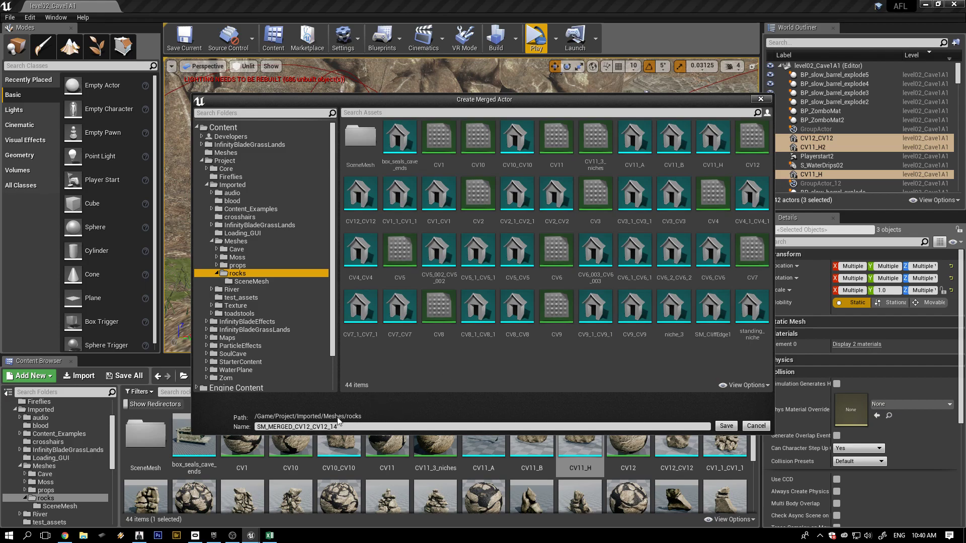
pyautogui.click(290, 426)
pyautogui.moveTo(270, 427); pyautogui.dragTo(320, 428)
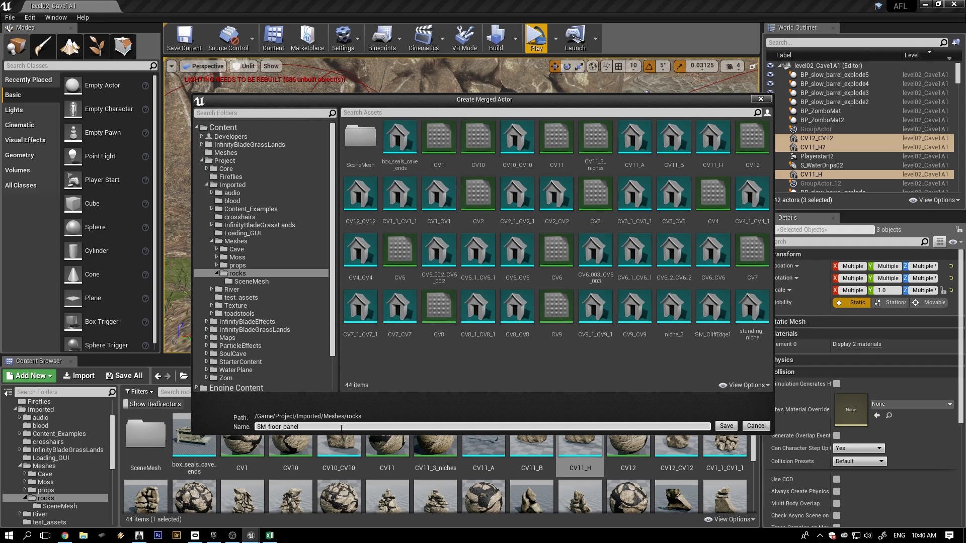
pyautogui.click(725, 426)
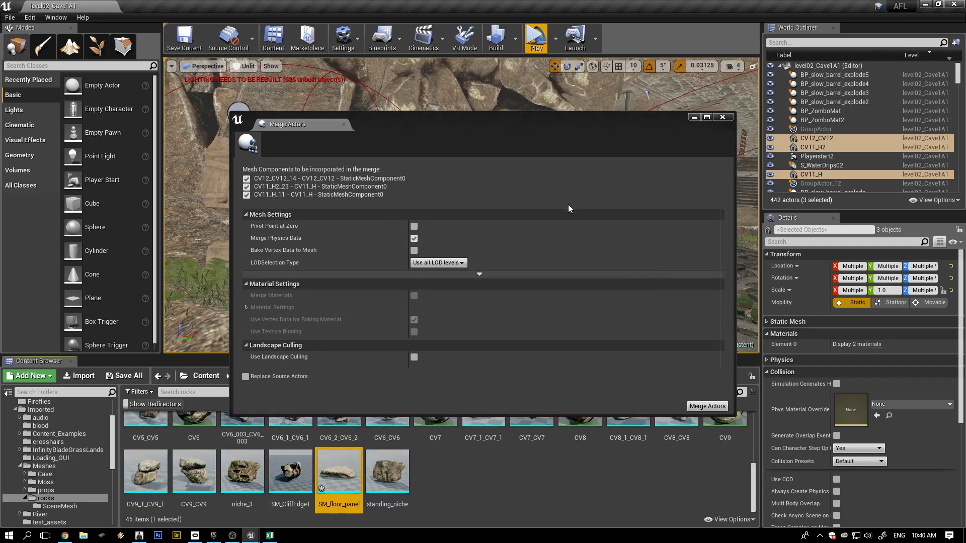
pyautogui.moveTo(578, 122); pyautogui.dragTo(559, 117)
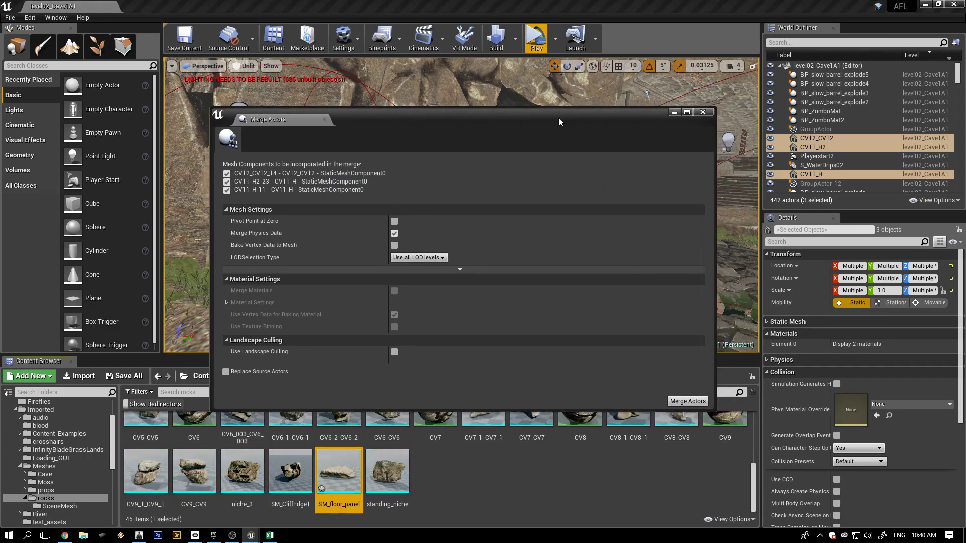
pyautogui.click(703, 112)
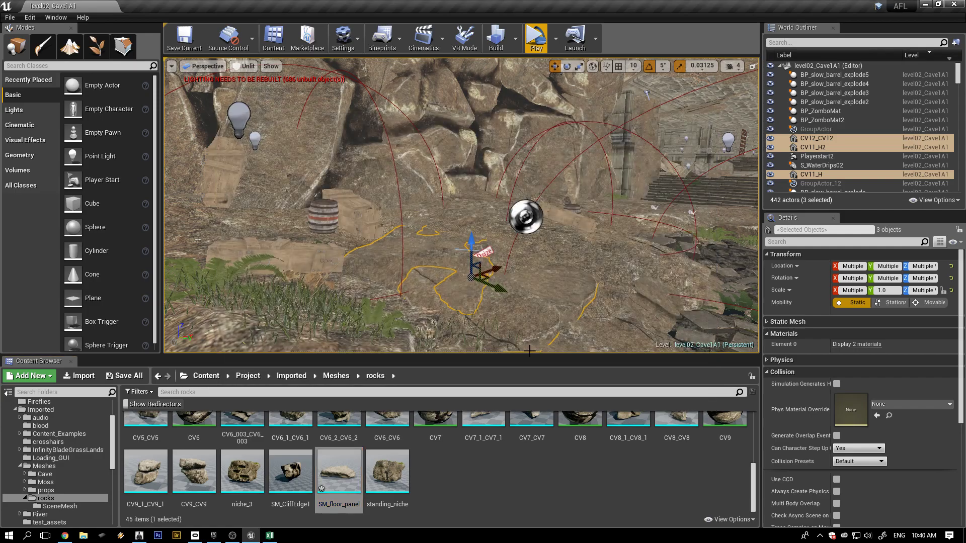
# Inspect the SM_floor_panel mesh from above and below in the static mesh editor, and close it
pyautogui.doubleClick(342, 475)
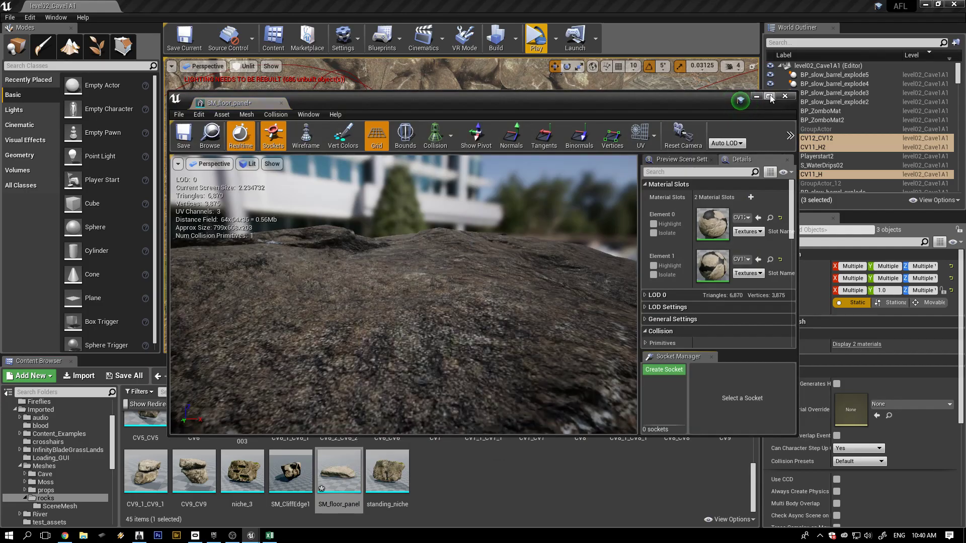
pyautogui.click(769, 96)
pyautogui.moveTo(524, 277); pyautogui.dragTo(342, 201)
pyautogui.scroll(-4, 364, 266)
pyautogui.moveTo(365, 337); pyautogui.dragTo(359, 307)
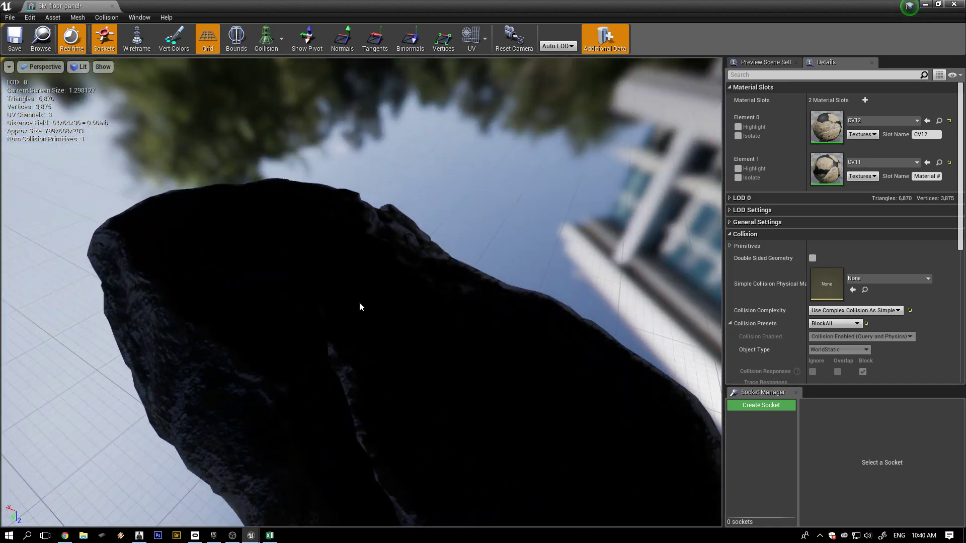
pyautogui.moveTo(348, 382); pyautogui.dragTo(302, 90)
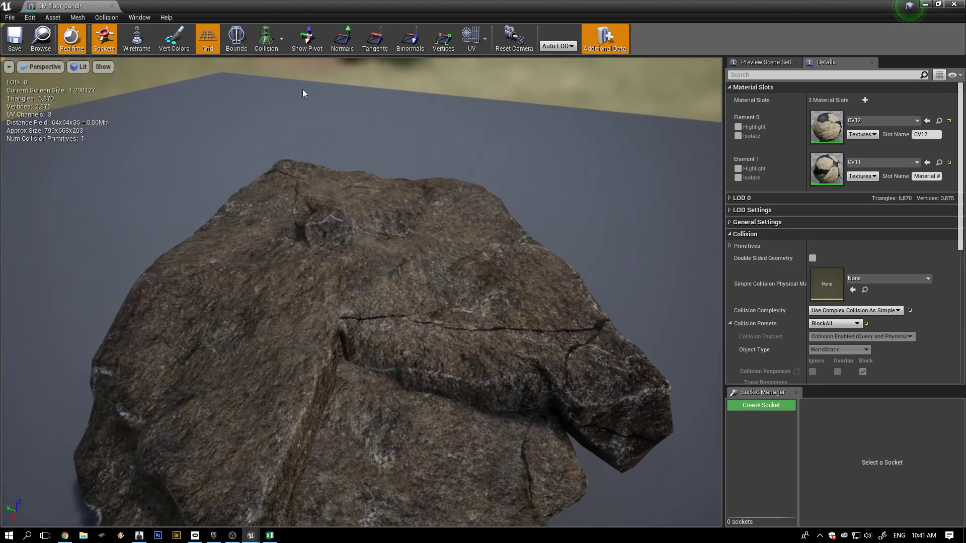
pyautogui.click(112, 7)
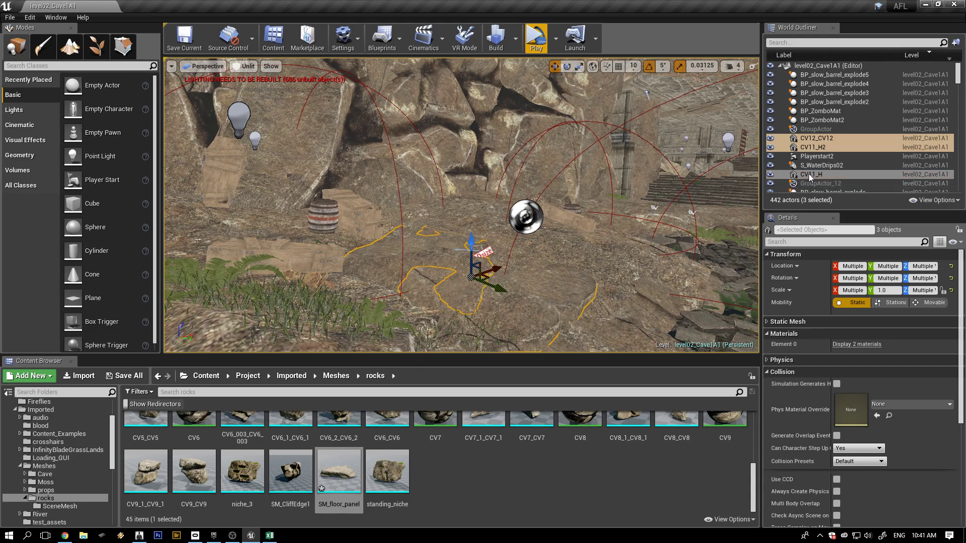
# Delete the original CV12_CV12, CV11_H2 and CV11_H rocks from the level
pyautogui.click(823, 140)
pyautogui.keyDown('ctrl'); pyautogui.click(823, 149); pyautogui.keyUp('ctrl')
pyautogui.keyDown('ctrl'); pyautogui.click(822, 176); pyautogui.keyUp('ctrl')
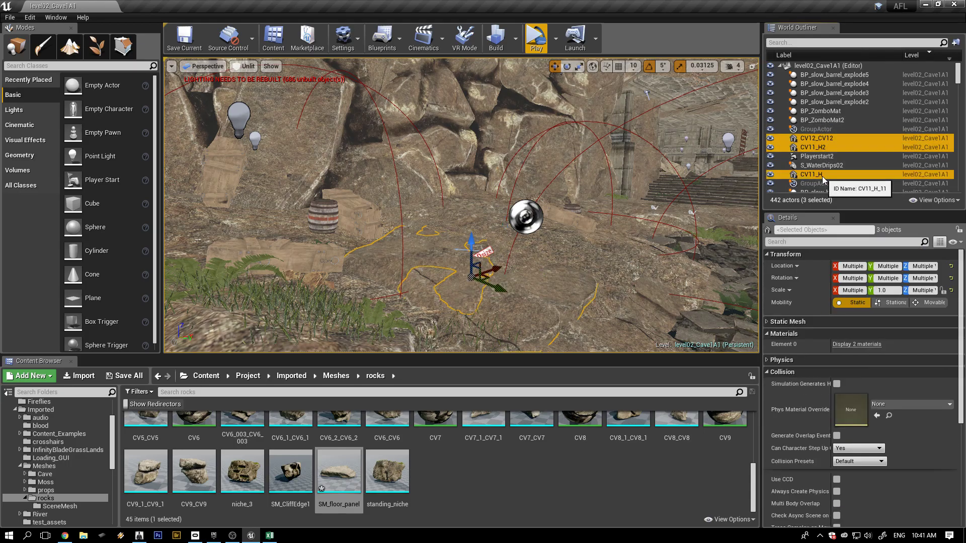
pyautogui.press('Delete')
# Place SM_floor_panel on the cave floor near the player start and sink it to about Z -850
pyautogui.moveTo(347, 469); pyautogui.dragTo(367, 247)
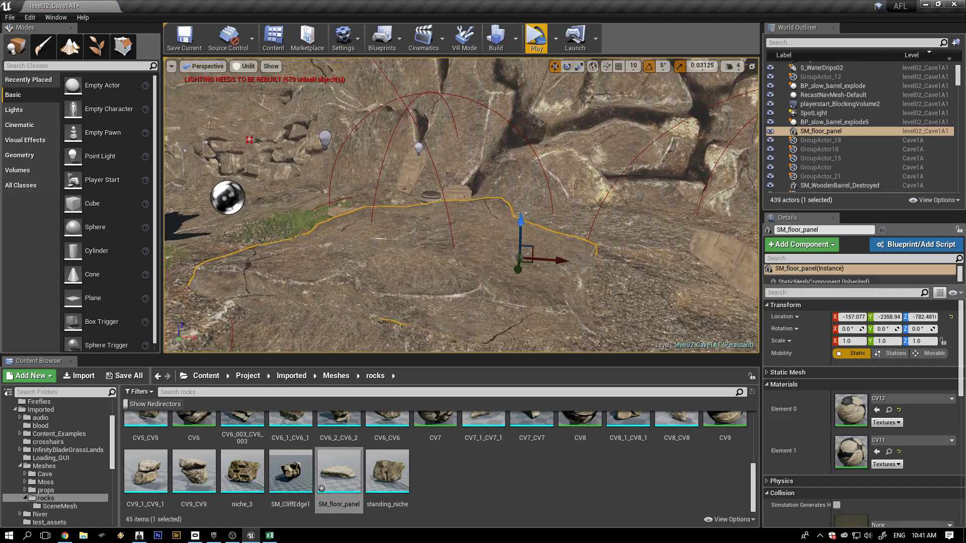
pyautogui.moveTo(521, 221); pyautogui.dragTo(519, 247)
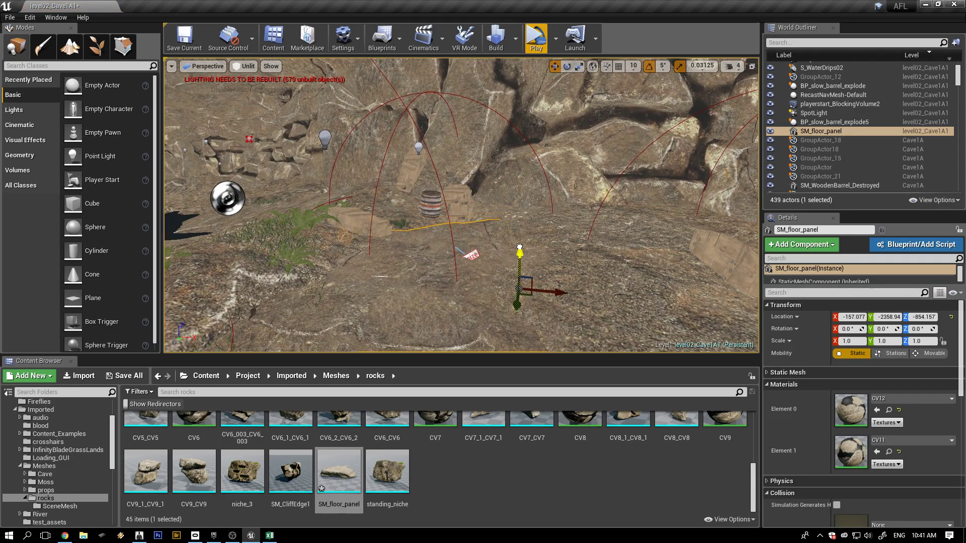
pyautogui.moveTo(520, 247); pyautogui.dragTo(518, 246)
pyautogui.keyDown('alt'); pyautogui.moveTo(426, 277); pyautogui.dragTo(467, 266); pyautogui.keyUp('alt')
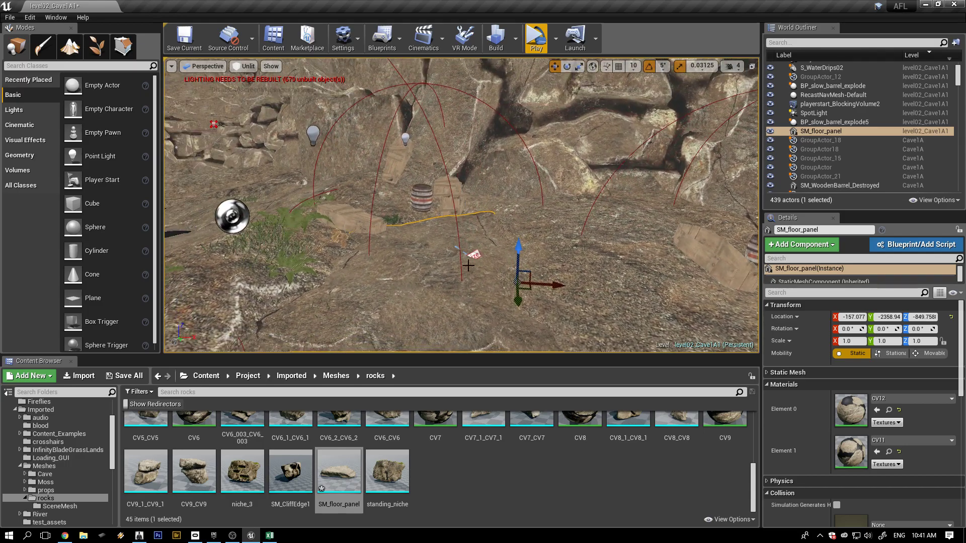
# Raise the Playerstart2 player start to about Z -743 and shift it to about X -273
pyautogui.click(475, 255)
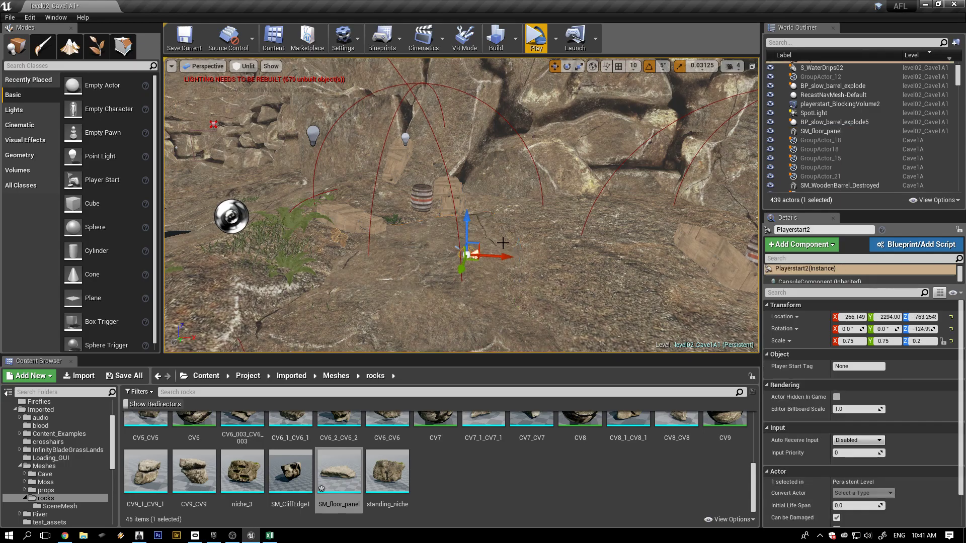
pyautogui.moveTo(468, 220); pyautogui.dragTo(466, 211)
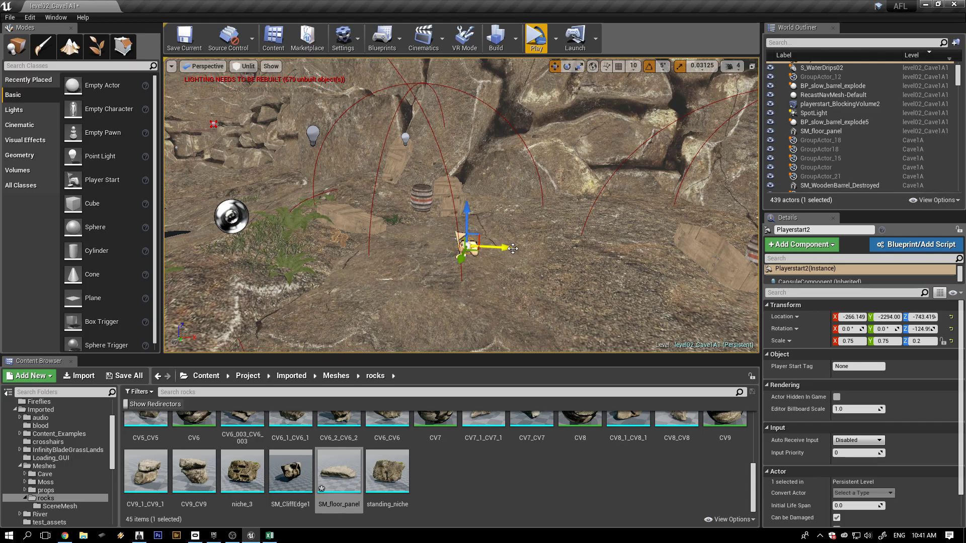
pyautogui.moveTo(503, 246); pyautogui.dragTo(500, 247)
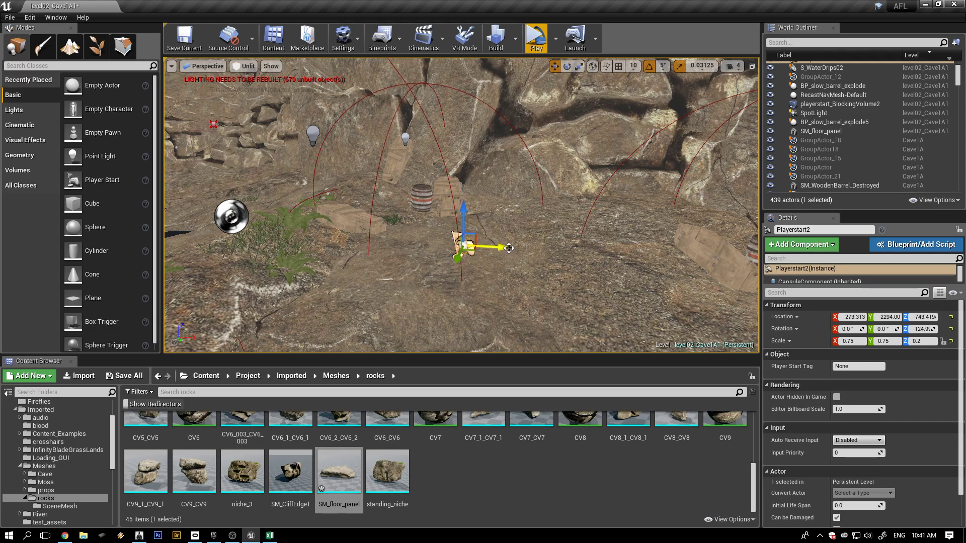
# Raise playerstart_BlockingVolume2 to about Z -815, shift it to about X -299, and adjust its position along Y beneath the player start
pyautogui.click(922, 56)
pyautogui.click(915, 55)
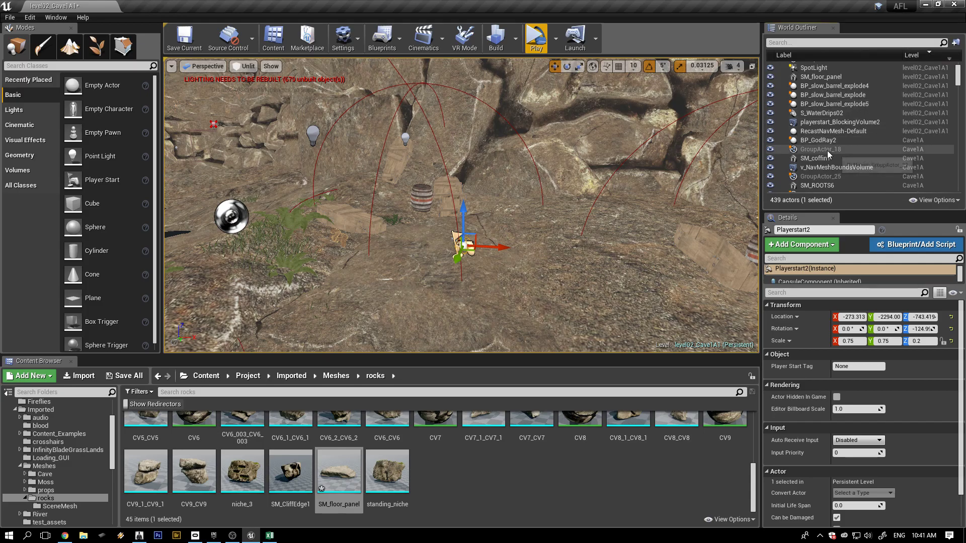
pyautogui.click(830, 122)
pyautogui.keyDown('alt'); pyautogui.moveTo(574, 292); pyautogui.dragTo(501, 257); pyautogui.keyUp('alt')
pyautogui.moveTo(573, 287); pyautogui.dragTo(577, 296, button='right')
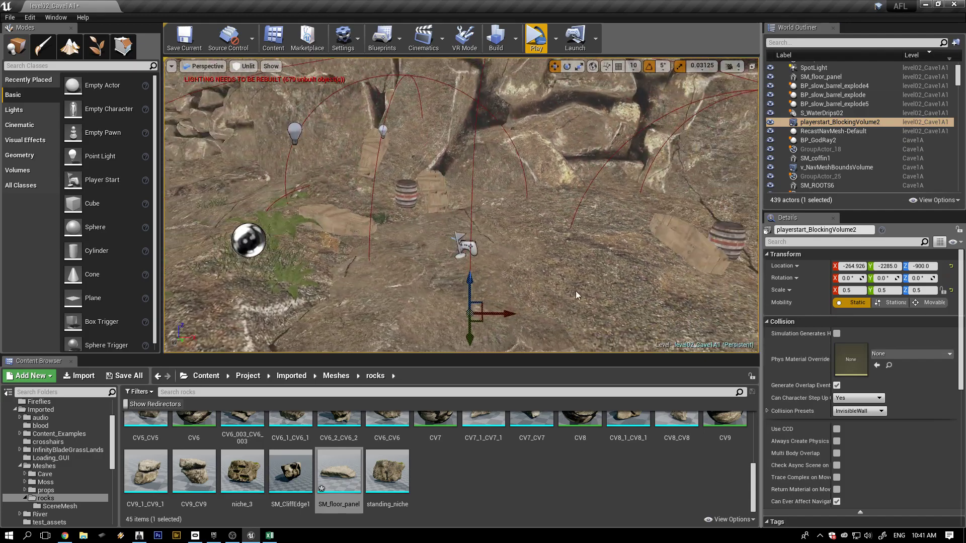
pyautogui.moveTo(470, 279); pyautogui.dragTo(470, 244)
pyautogui.moveTo(507, 279); pyautogui.dragTo(528, 270)
pyautogui.moveTo(528, 270); pyautogui.dragTo(462, 233, button='right')
pyautogui.moveTo(385, 240); pyautogui.dragTo(472, 288, button='right')
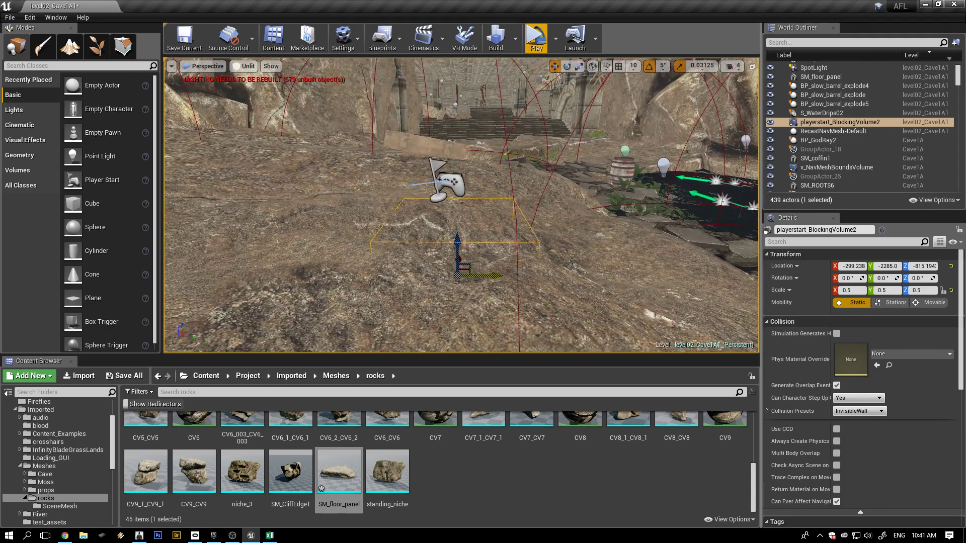
pyautogui.moveTo(499, 275); pyautogui.dragTo(436, 270)
# Shift Playerstart2 along Y over the blocking volume, and save the SM_floor_panel mesh and Cave1A level
pyautogui.click(446, 181)
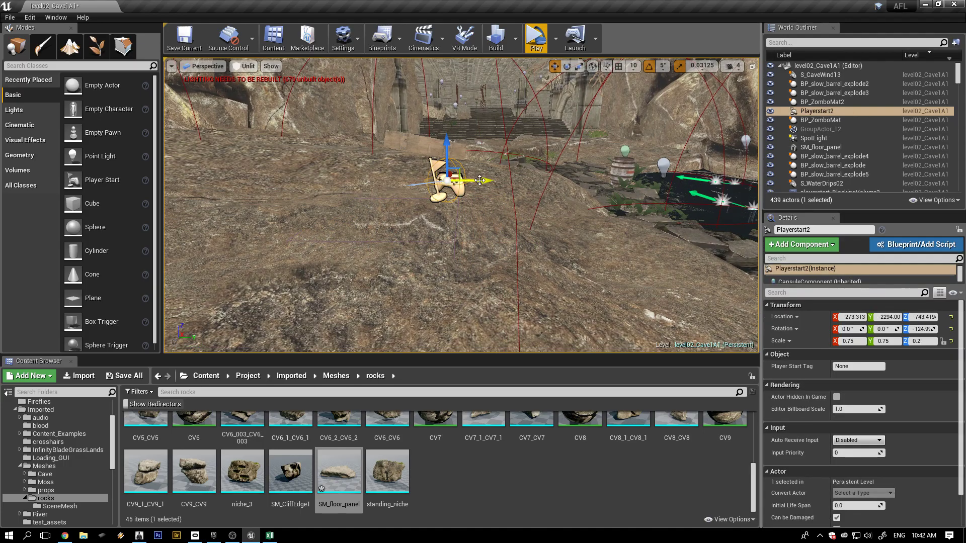
pyautogui.moveTo(479, 180); pyautogui.dragTo(448, 181)
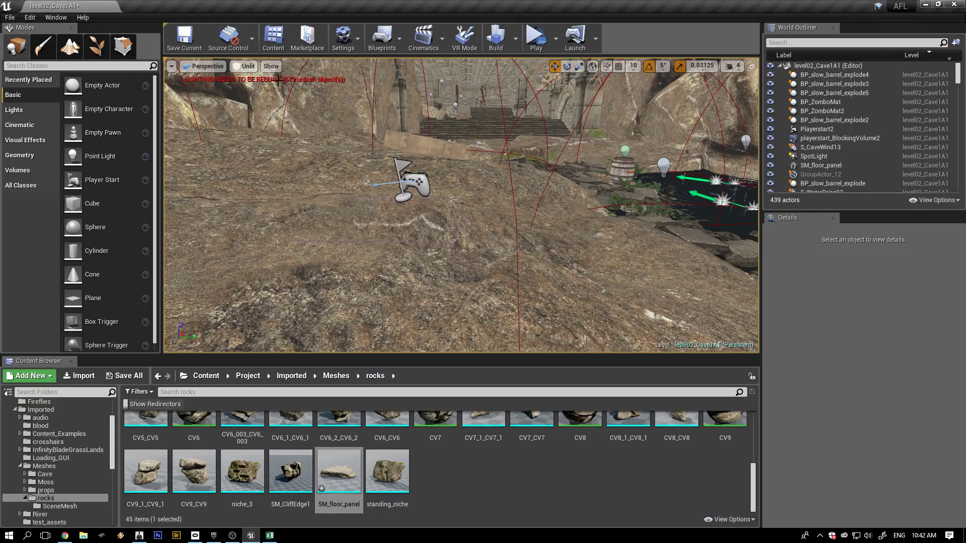
pyautogui.click(125, 376)
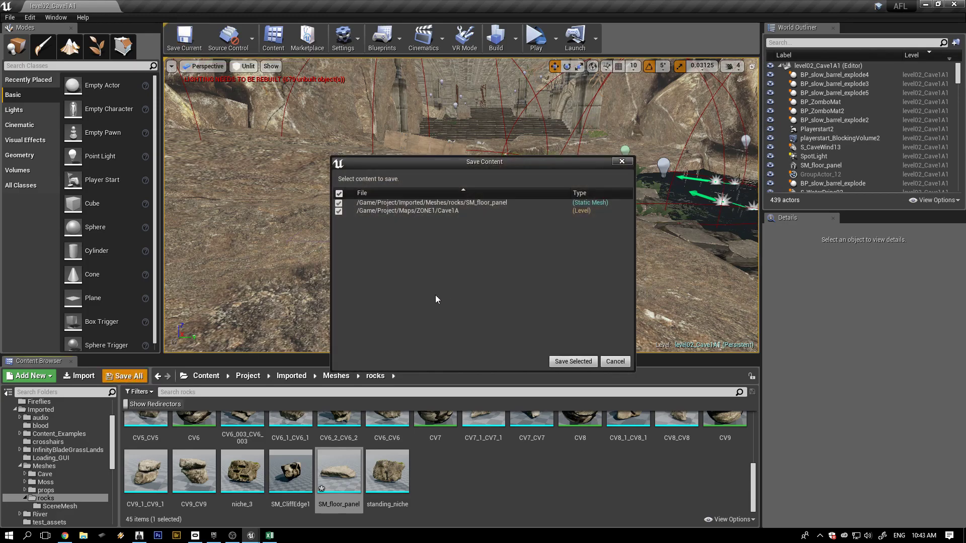
pyautogui.click(572, 361)
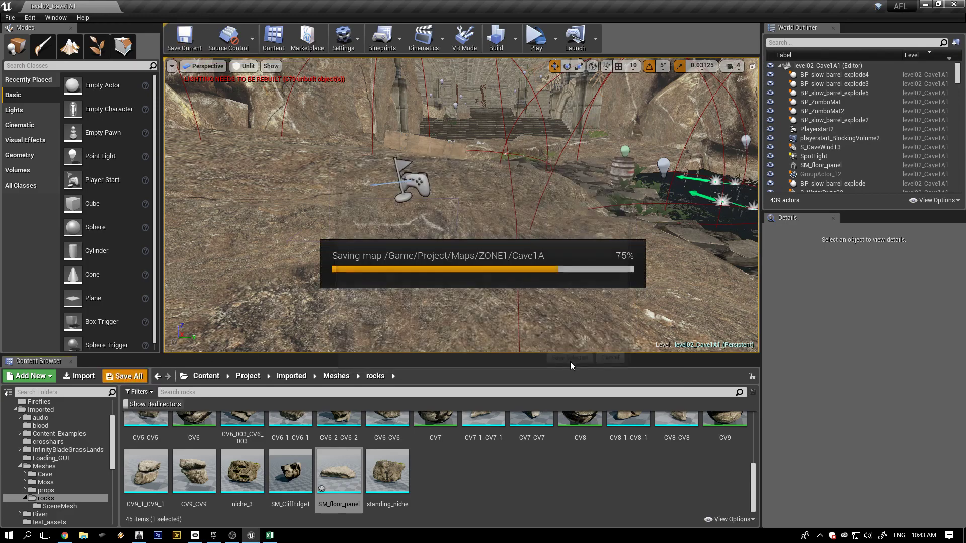
# Move the SM_fern3 fern between the coffin crates along X to about -494
pyautogui.moveTo(517, 279); pyautogui.dragTo(508, 347, button='right')
pyautogui.moveTo(621, 305); pyautogui.dragTo(541, 260, button='right')
pyautogui.moveTo(494, 292); pyautogui.dragTo(547, 280, button='right')
pyautogui.moveTo(525, 321); pyautogui.dragTo(459, 209, button='right')
pyautogui.click(459, 210)
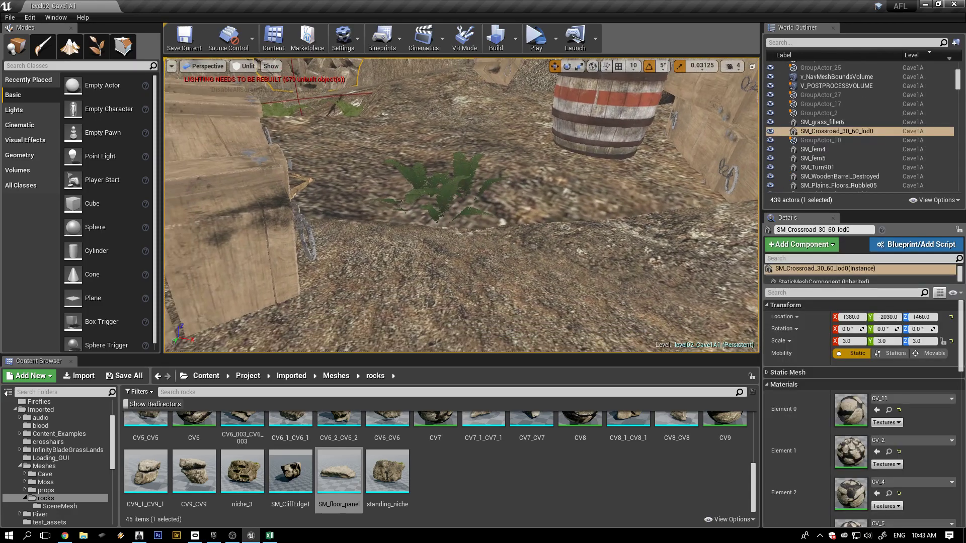
pyautogui.click(443, 192)
pyautogui.moveTo(437, 258); pyautogui.dragTo(395, 226, button='right')
pyautogui.moveTo(305, 191); pyautogui.dragTo(368, 192)
pyautogui.moveTo(354, 246); pyautogui.dragTo(307, 254, button='right')
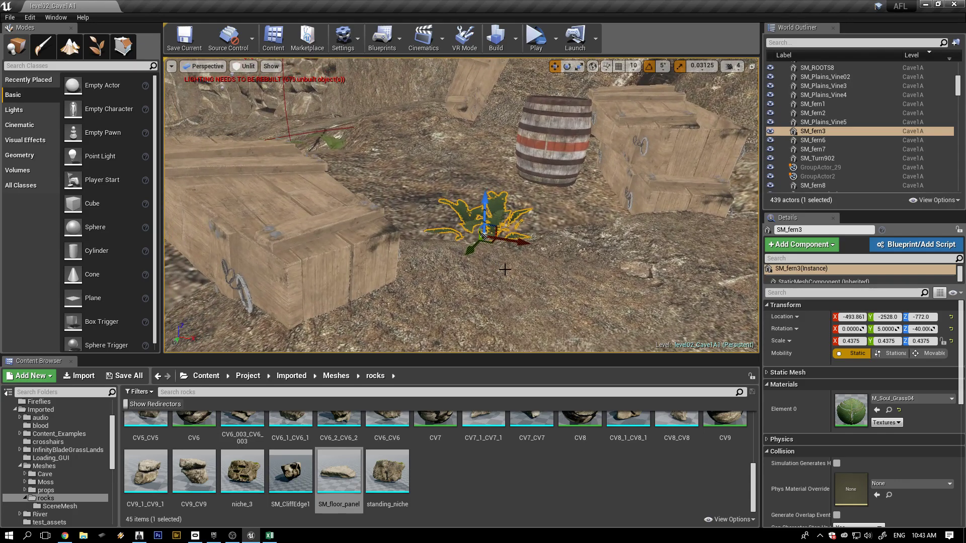
# Duplicate the small fern twice, placing the copies near the single coffin crate at about X -546, Y -2488 and X -507, Y -2310
pyautogui.moveTo(518, 248); pyautogui.dragTo(447, 233)
pyautogui.hotkey('ctrl', 'w')
pyautogui.moveTo(466, 256); pyautogui.dragTo(392, 256, button='right')
pyautogui.moveTo(446, 226); pyautogui.dragTo(469, 240)
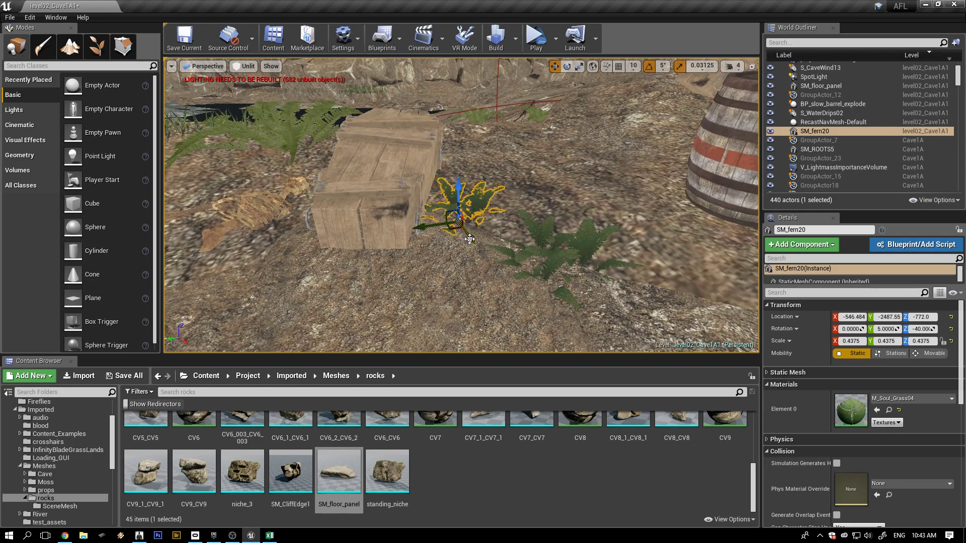
pyautogui.moveTo(511, 276)
pyautogui.mouseDown(button='right')
pyautogui.moveTo(481, 281)
pyautogui.moveTo(516, 276)
pyautogui.mouseUp(button='right')
pyautogui.hotkey('ctrl', 'w')
pyautogui.moveTo(546, 248); pyautogui.dragTo(311, 319)
pyautogui.moveTo(430, 299); pyautogui.dragTo(405, 291, button='right')
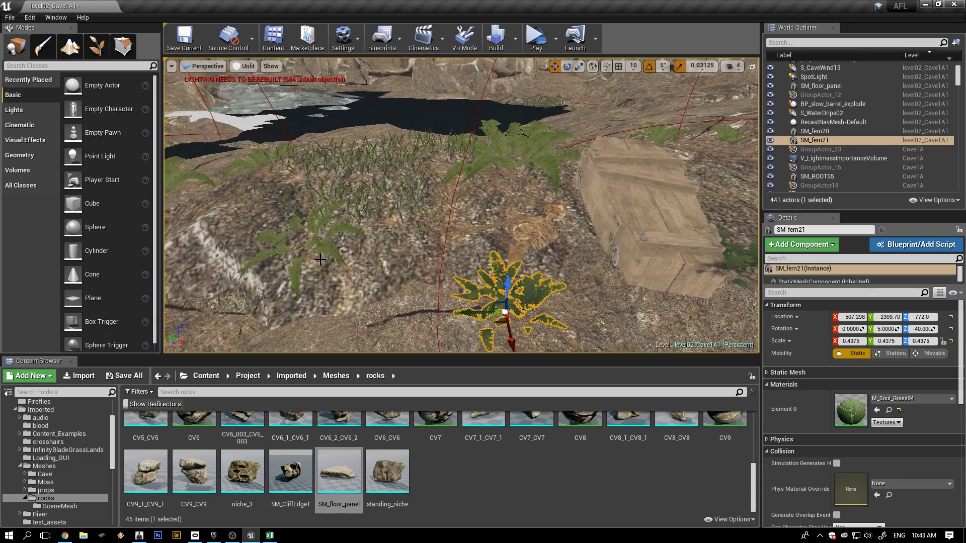
# Copy the larger SM_S_Soul_Plants_Fern4 fern and place the copy on the ground behind the newest small fern
pyautogui.click(494, 160)
pyautogui.moveTo(494, 218); pyautogui.dragTo(467, 218, button='right')
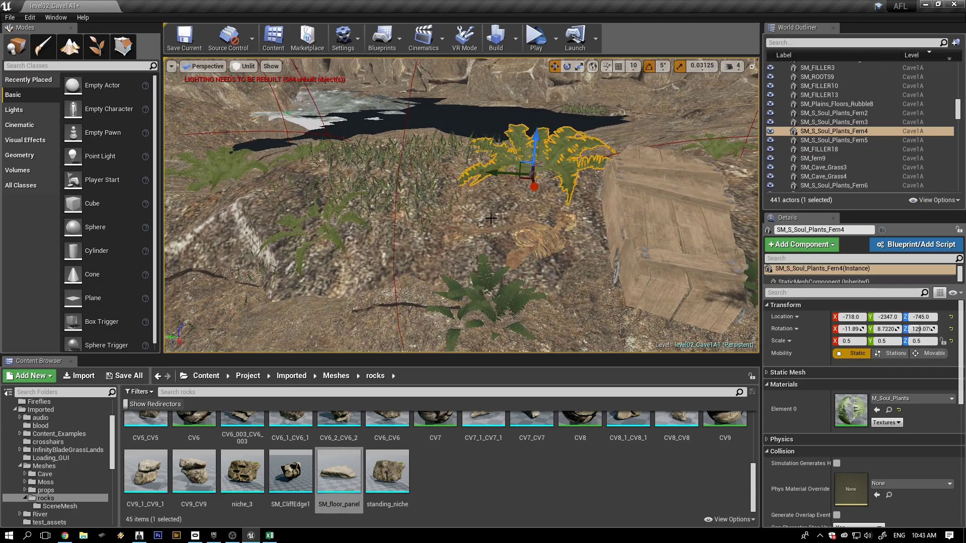
pyautogui.keyDown('alt'); pyautogui.moveTo(502, 174); pyautogui.dragTo(405, 173); pyautogui.keyUp('alt')
pyautogui.moveTo(405, 173); pyautogui.dragTo(447, 201, button='right')
pyautogui.moveTo(471, 162); pyautogui.dragTo(400, 227)
# Scale the large fern copy to 0.34375, rotate it to about 54° around Z, and shift it to about X -537
pyautogui.press('e')
pyautogui.press('r')
pyautogui.press('e')
pyautogui.moveTo(415, 272); pyautogui.dragTo(442, 271)
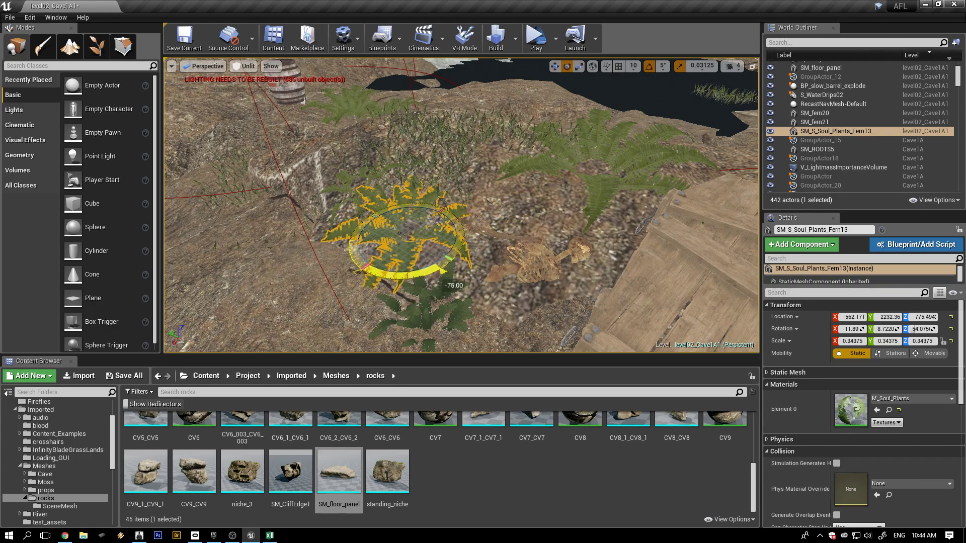
pyautogui.press('w')
pyautogui.moveTo(405, 208)
pyautogui.mouseDown()
pyautogui.moveTo(406, 218)
pyautogui.moveTo(404, 208)
pyautogui.mouseUp()
pyautogui.moveTo(377, 254); pyautogui.dragTo(355, 269)
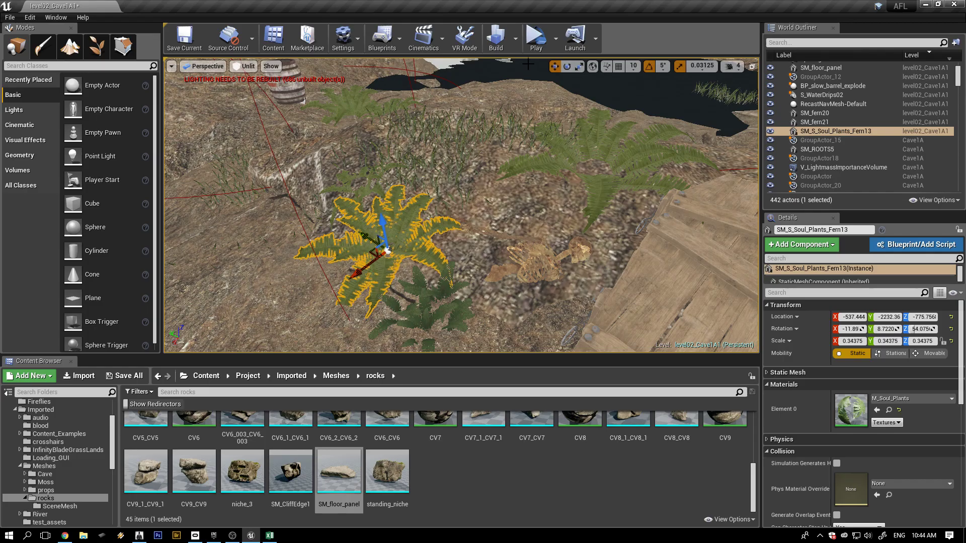
# Play-test the level to check the floor and ferns, and look over the single coffin crate's surroundings
pyautogui.click(536, 33)
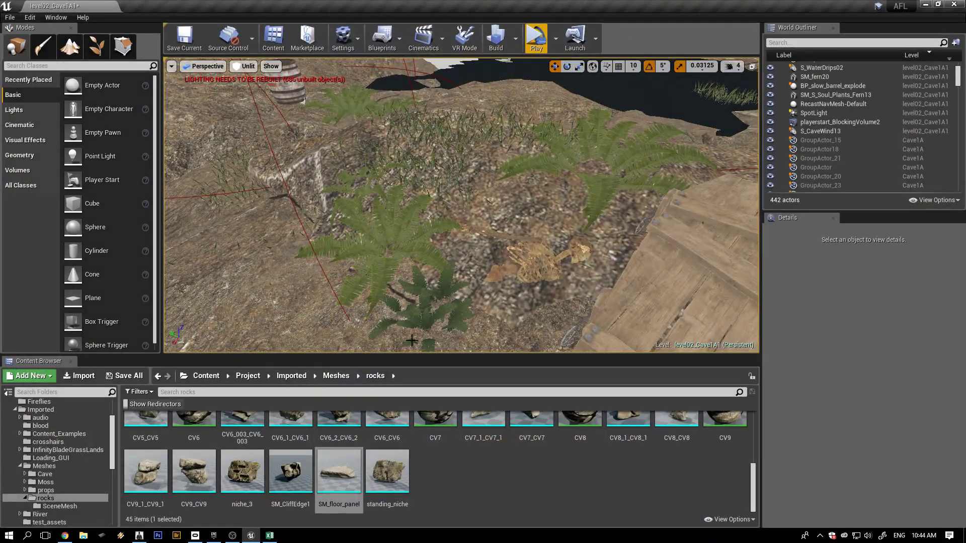
pyautogui.keyDown('alt'); pyautogui.moveTo(412, 340); pyautogui.dragTo(440, 269); pyautogui.keyUp('alt')
pyautogui.moveTo(441, 270); pyautogui.dragTo(428, 241, button='right')
# Tilt the SM_coffin1 crate to about -85° around X and adjust its height so it sits on the floor
pyautogui.click(428, 185)
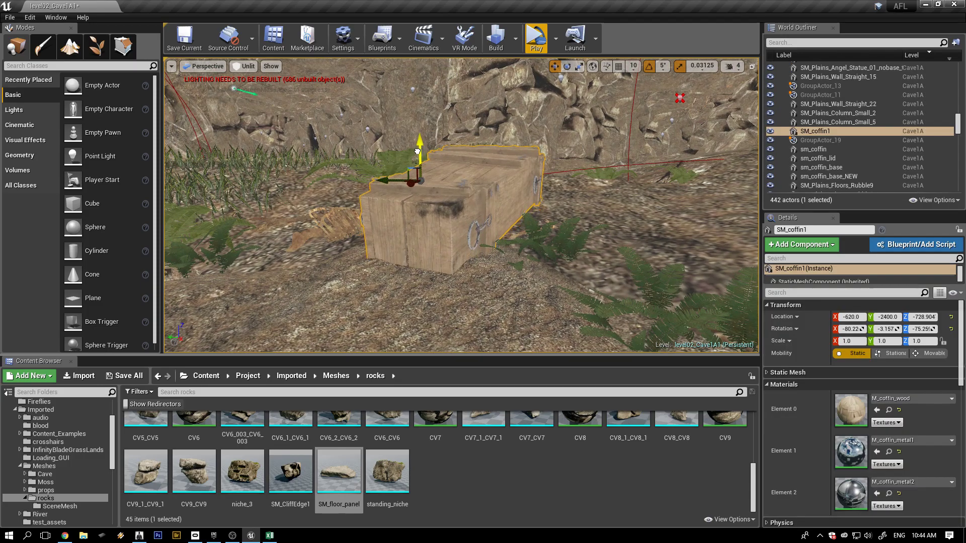
pyautogui.moveTo(531, 274); pyautogui.dragTo(525, 261, button='right')
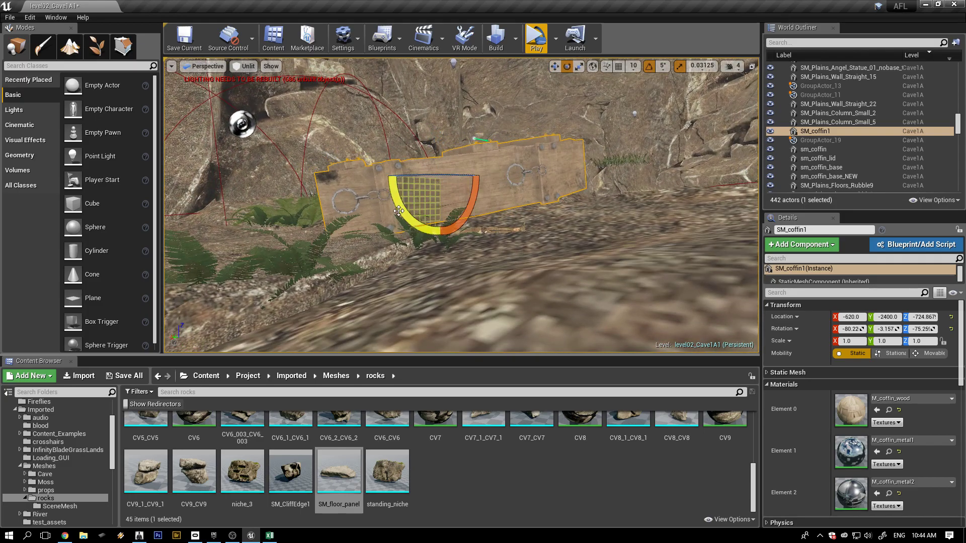
pyautogui.moveTo(385, 175); pyautogui.dragTo(385, 171)
pyautogui.moveTo(461, 205); pyautogui.dragTo(554, 205, button='right')
pyautogui.press('a')
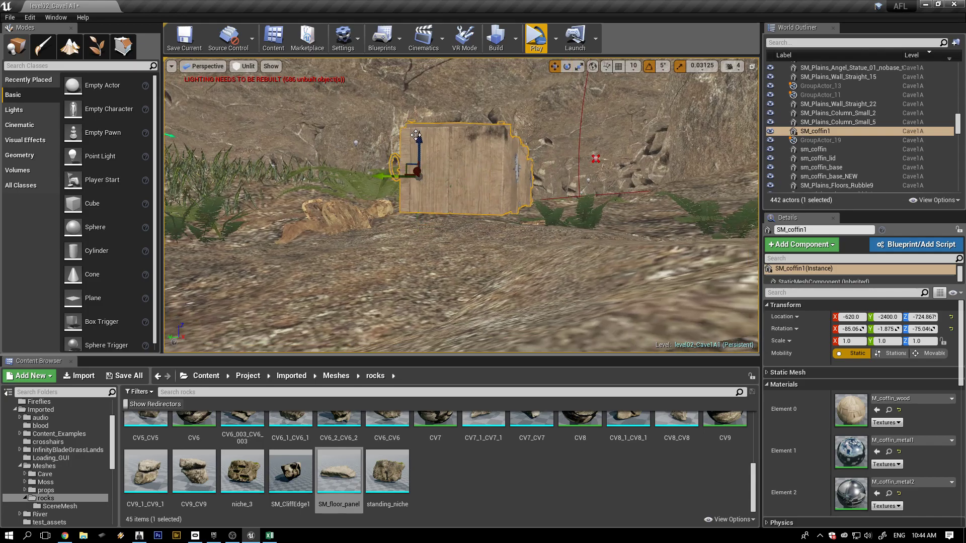
pyautogui.moveTo(416, 134); pyautogui.dragTo(418, 143)
# Slide SM_coffin2, the lower crate of the stack, along Y to about -2703
pyautogui.moveTo(501, 251)
pyautogui.mouseDown(button='right')
pyautogui.moveTo(539, 300)
pyautogui.moveTo(499, 239)
pyautogui.mouseUp(button='right')
pyautogui.press('w')
pyautogui.click(499, 239)
pyautogui.moveTo(439, 307); pyautogui.dragTo(460, 277, button='right')
pyautogui.press('a')
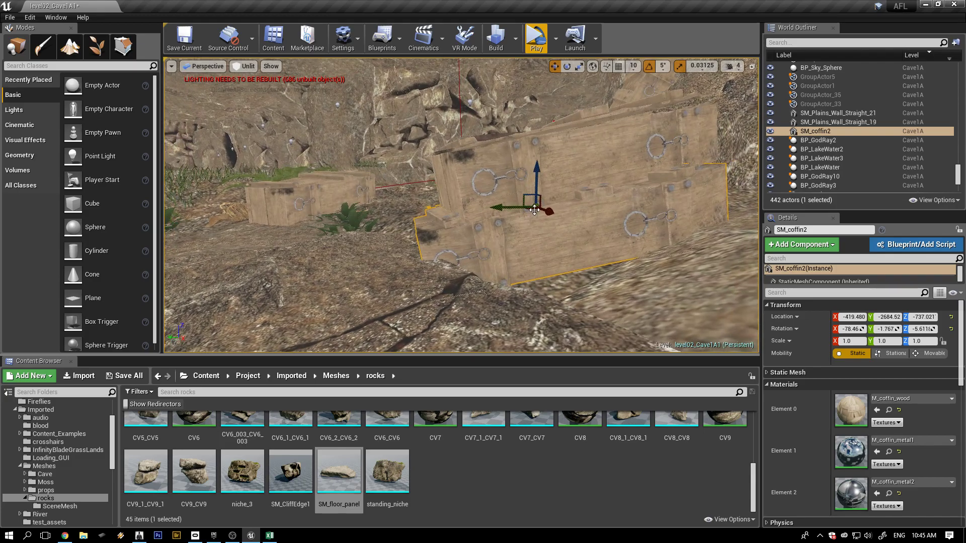
pyautogui.moveTo(507, 207); pyautogui.dragTo(538, 201)
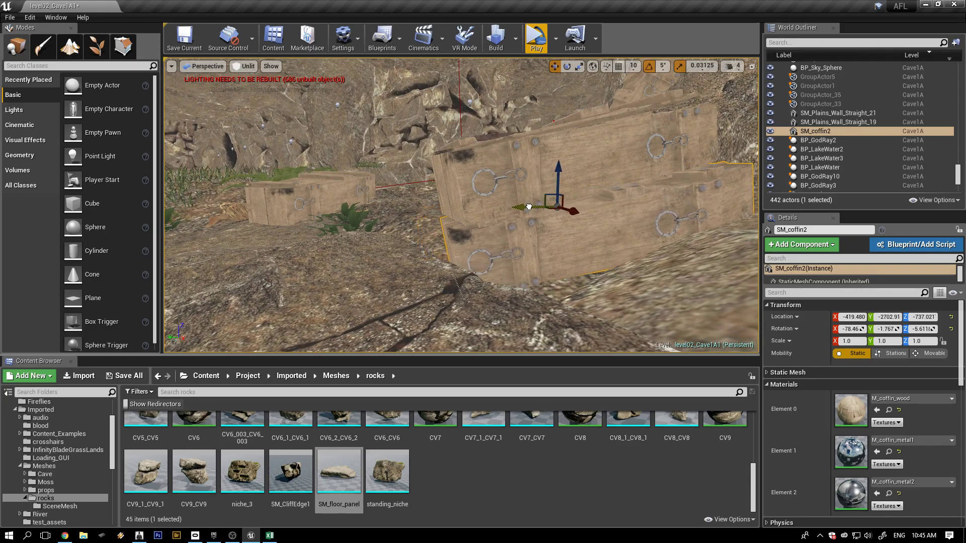
# Select sm_coffin_base together with SM_coffin2 and raise both stacked crates slightly
pyautogui.press('d')
pyautogui.moveTo(595, 223); pyautogui.dragTo(596, 223, button='right')
pyautogui.keyDown('ctrl'); pyautogui.click(584, 186); pyautogui.keyUp('ctrl')
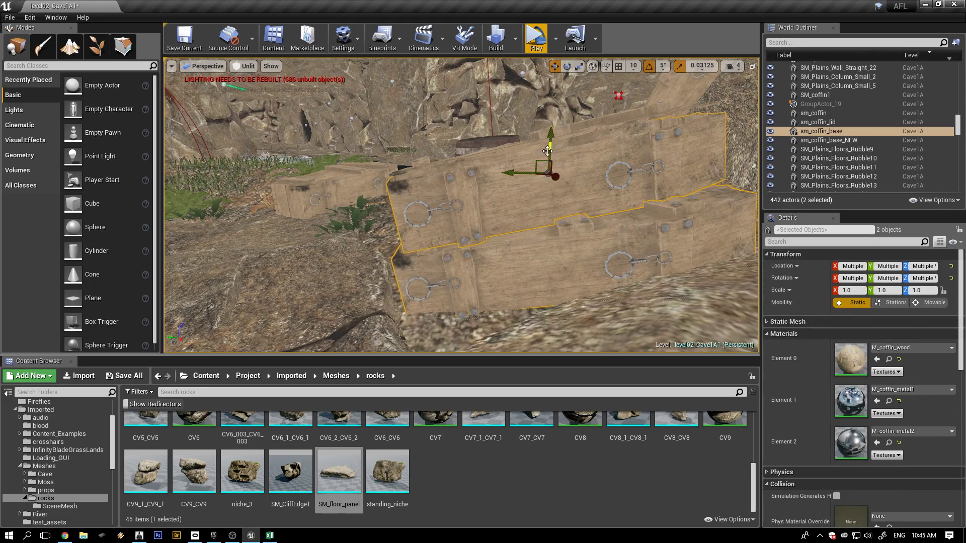
pyautogui.moveTo(549, 137)
pyautogui.mouseDown()
pyautogui.moveTo(549, 121)
pyautogui.moveTo(549, 130)
pyautogui.mouseUp()
pyautogui.press('a')
pyautogui.moveTo(361, 243); pyautogui.dragTo(381, 283, button='right')
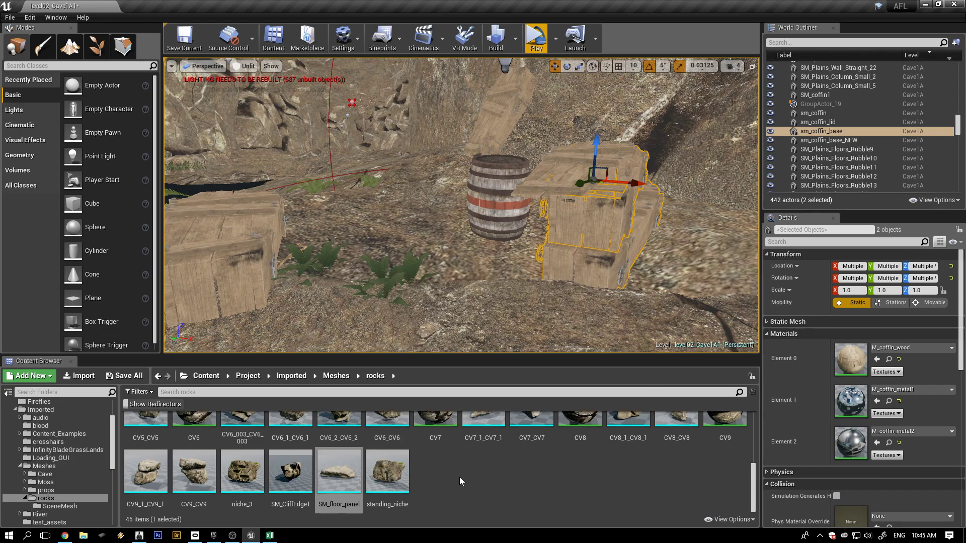
# Place a CV10_CV10 rock between the crates, flatten it to 0.28125 in Y, and lay it down at about 85° around X
pyautogui.scroll(5, 754, 475)
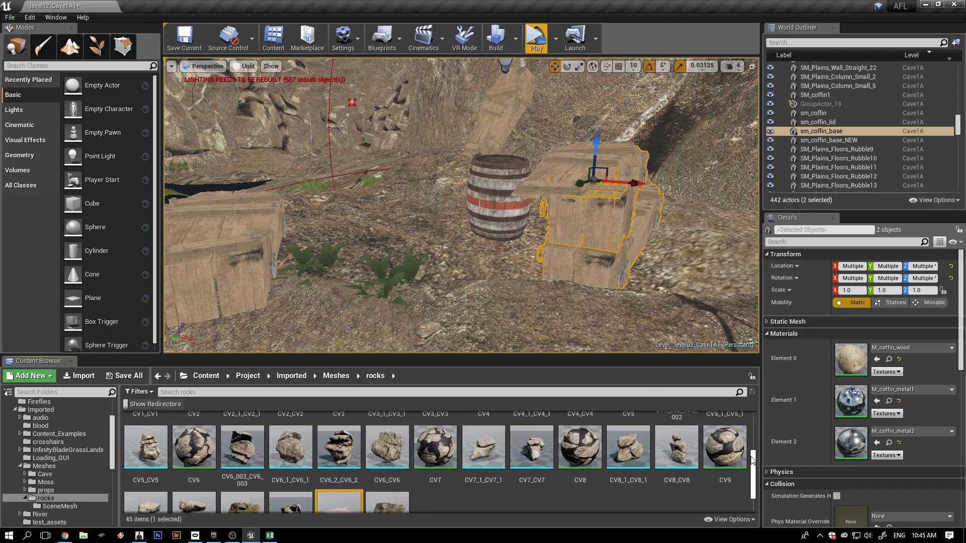
pyautogui.moveTo(339, 435); pyautogui.dragTo(370, 243)
pyautogui.press('r')
pyautogui.moveTo(336, 252); pyautogui.dragTo(363, 244)
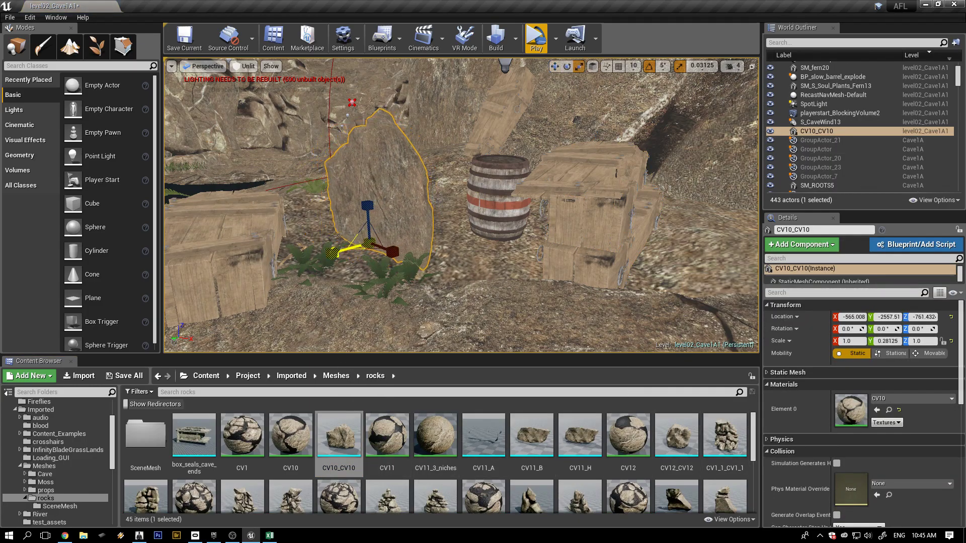
pyautogui.press('e')
pyautogui.moveTo(347, 193); pyautogui.dragTo(302, 251)
# Scale the CV10_CV10 rock to 1.25, 0.625, 1.25 and sink it into the floor at about Y -2605, Z -797
pyautogui.press('r')
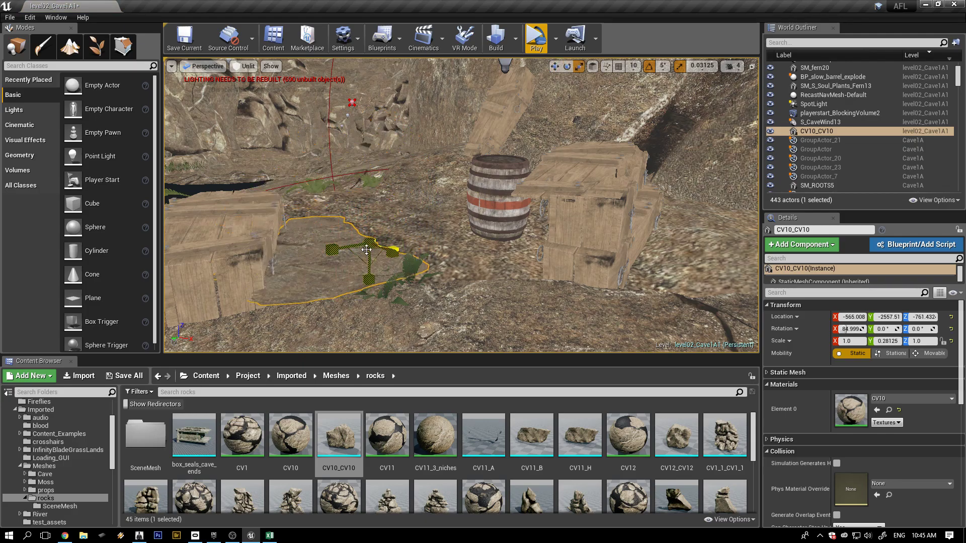
pyautogui.moveTo(368, 281); pyautogui.dragTo(369, 278)
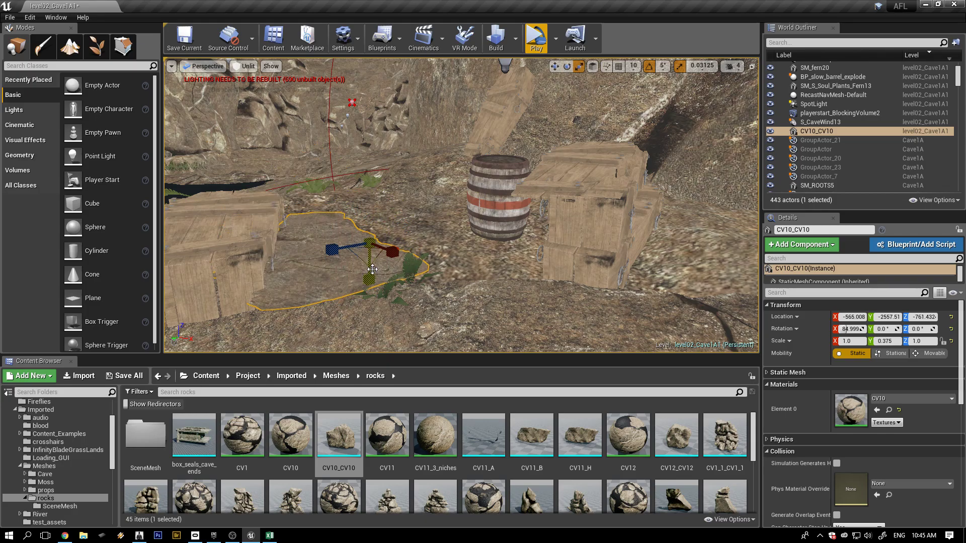
pyautogui.moveTo(335, 244)
pyautogui.mouseDown()
pyautogui.moveTo(383, 234)
pyautogui.moveTo(335, 243)
pyautogui.mouseUp()
pyautogui.moveTo(428, 232); pyautogui.dragTo(488, 205)
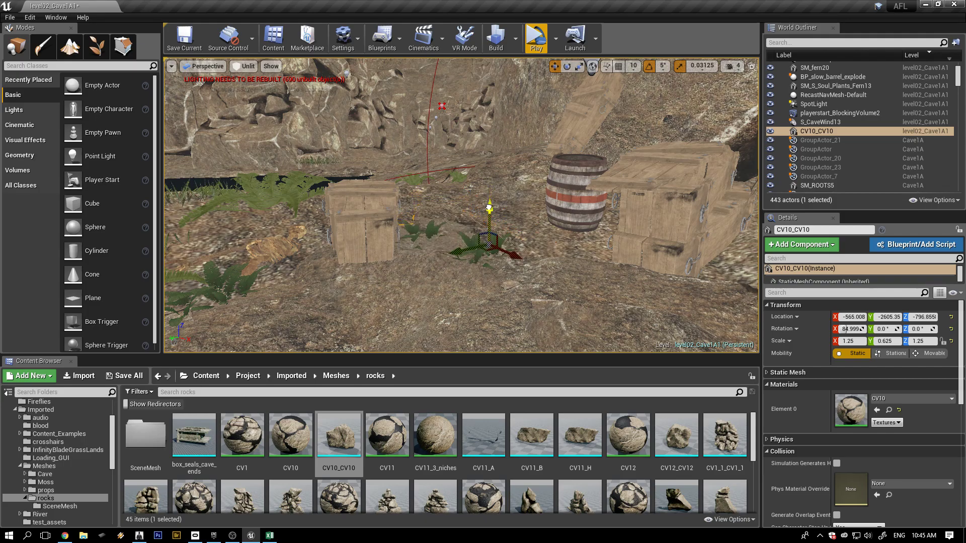
pyautogui.scroll(3, 471, 276)
# Rotate the CV10_CV10 rock to about 90° around X, set its Z scale to 1.5, and move it to about X -594, Y -2661, Z -780
pyautogui.keyDown('alt'); pyautogui.moveTo(432, 301); pyautogui.dragTo(387, 320); pyautogui.keyUp('alt')
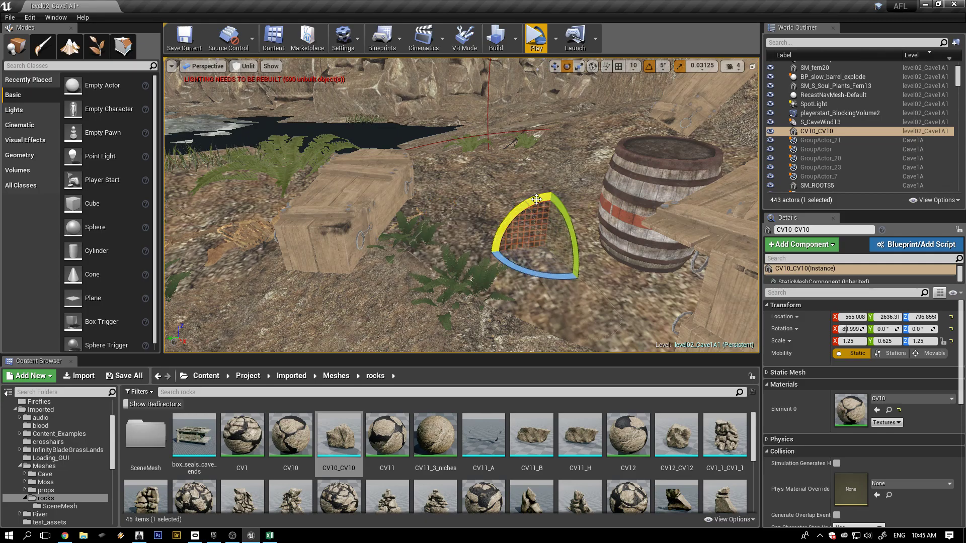
pyautogui.moveTo(547, 199); pyautogui.dragTo(533, 188)
pyautogui.keyDown('alt'); pyautogui.moveTo(496, 249); pyautogui.dragTo(485, 259); pyautogui.keyUp('alt')
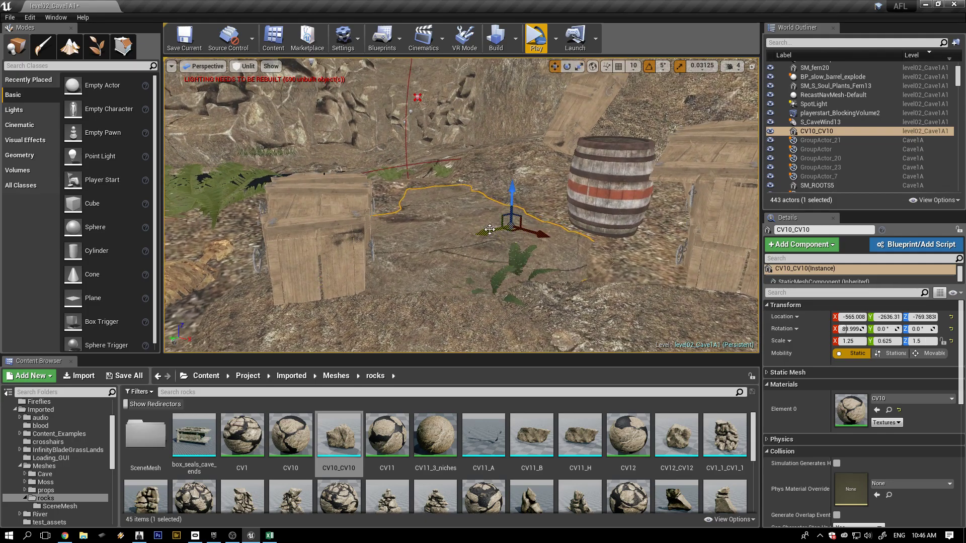
pyautogui.moveTo(523, 229); pyautogui.dragTo(485, 225)
pyautogui.moveTo(505, 175); pyautogui.dragTo(508, 184)
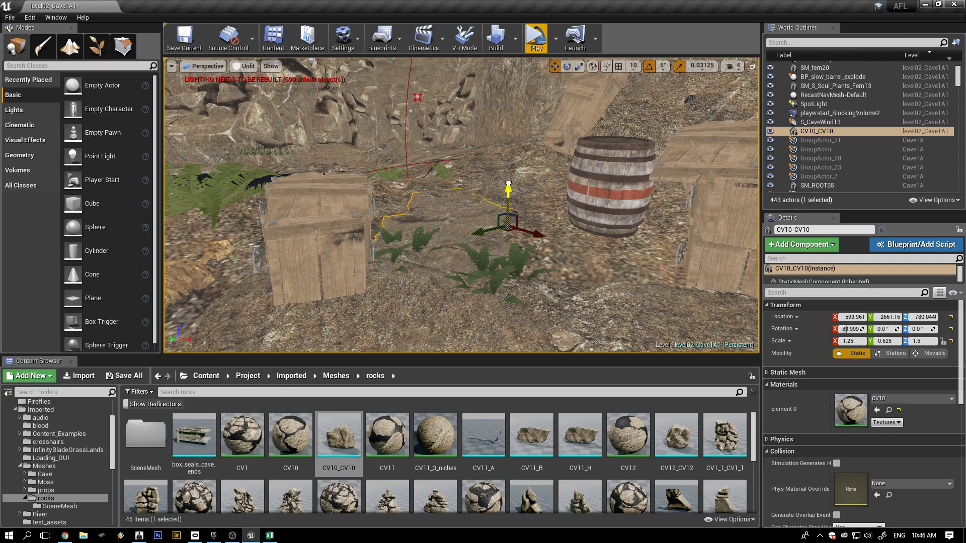
# Play-test the level and walk forward past the crates to check the new floor rock
pyautogui.click(537, 37)
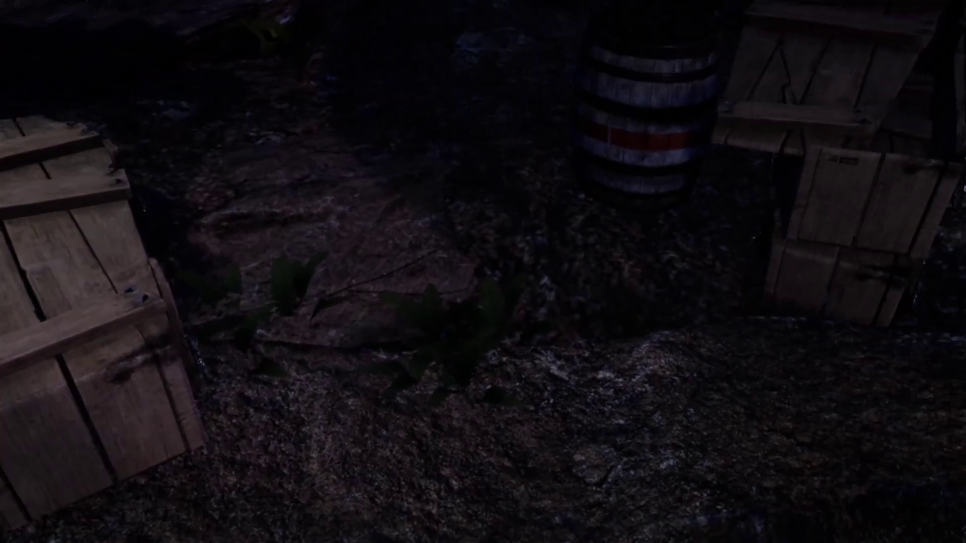
pyautogui.press('w')
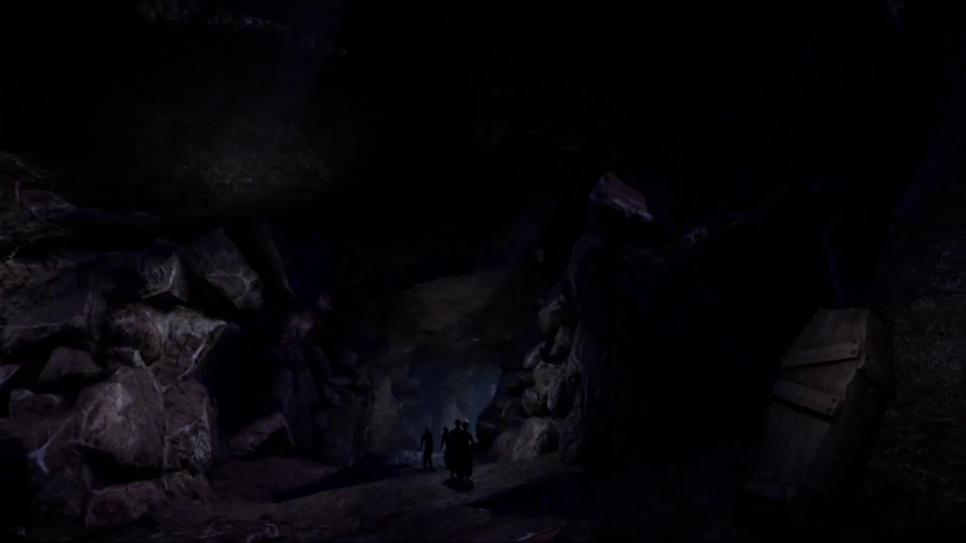
pyautogui.press('Escape')
# Duplicate the CV10_CV10 rock, turn the copy to about 85° around Z, and move it to about X -543, Y -2303
pyautogui.click(455, 232)
pyautogui.moveTo(433, 301); pyautogui.dragTo(413, 305, button='right')
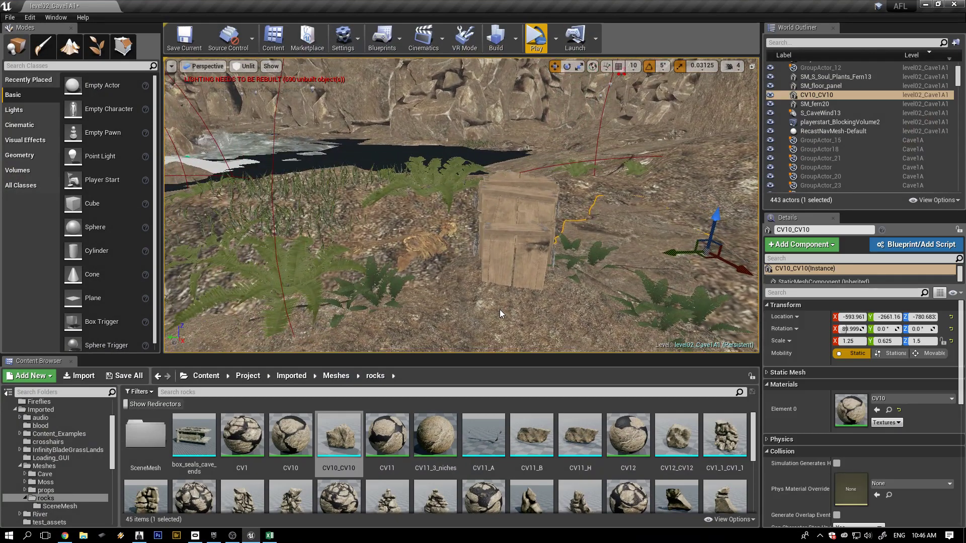
pyautogui.hotkey('ctrl', 'w')
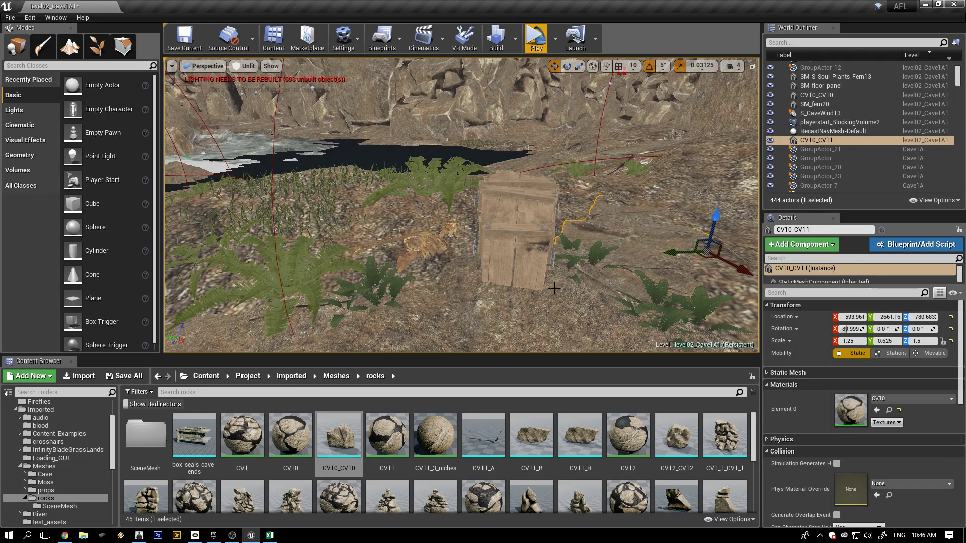
pyautogui.moveTo(659, 253); pyautogui.dragTo(397, 290)
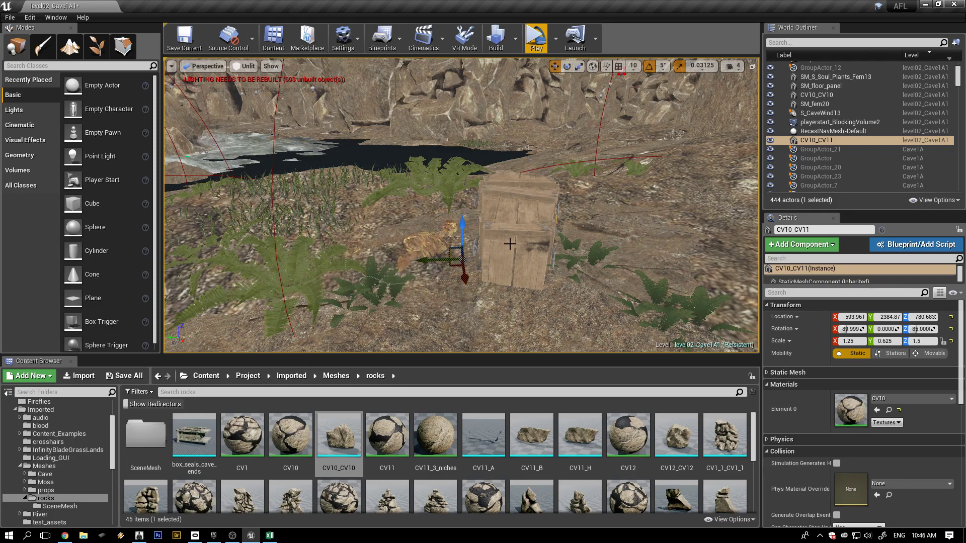
pyautogui.moveTo(458, 271); pyautogui.dragTo(336, 288)
pyautogui.keyDown('alt'); pyautogui.moveTo(486, 293); pyautogui.dragTo(509, 297); pyautogui.keyUp('alt')
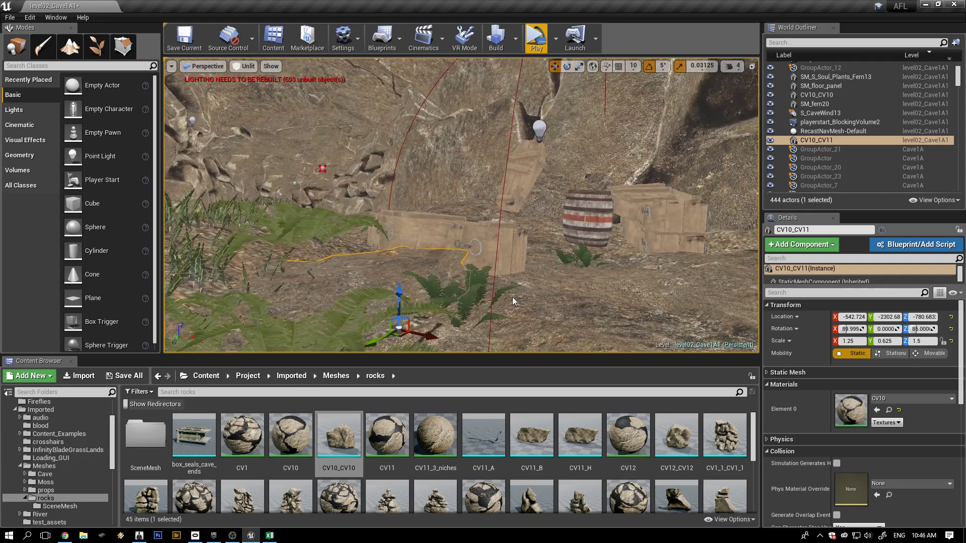
# Tilt CV10_CV11 to about 75° around X and 4° around Y, and sink it at about X -546, Y -2286, Z -803
pyautogui.moveTo(519, 296); pyautogui.dragTo(533, 297, button='right')
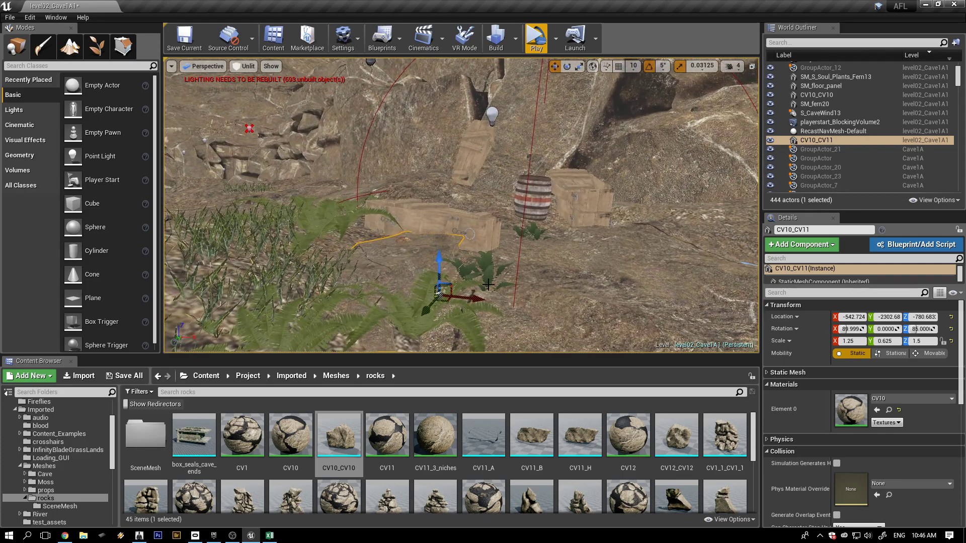
pyautogui.press('e')
pyautogui.moveTo(459, 250); pyautogui.dragTo(416, 216)
pyautogui.moveTo(359, 240); pyautogui.dragTo(398, 250)
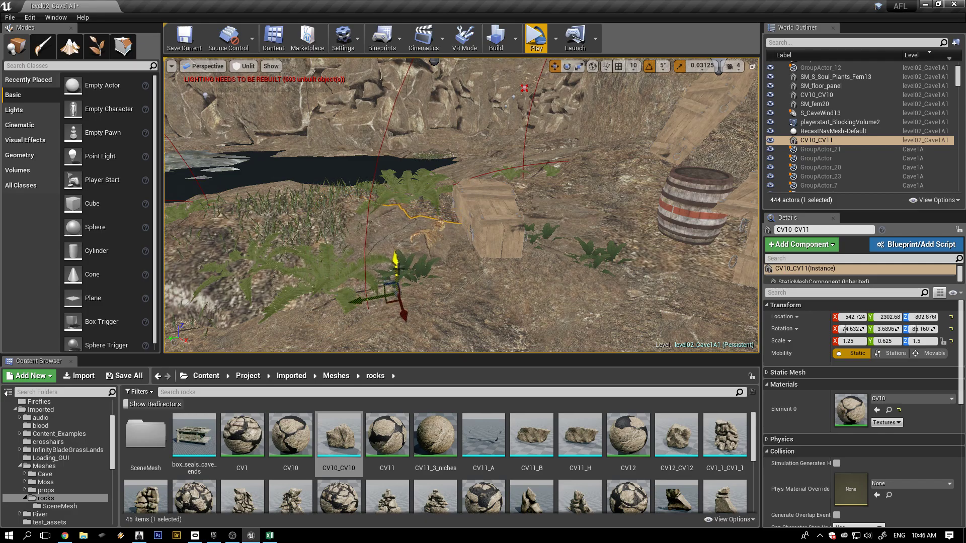
pyautogui.moveTo(360, 298); pyautogui.dragTo(341, 298)
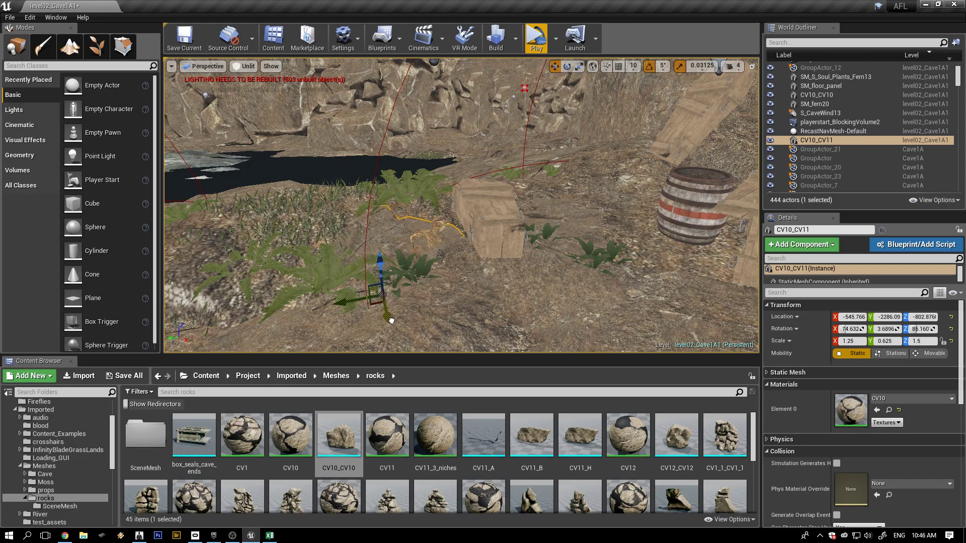
# Select SM_SKELETON beside the crate and shift it along Y to about -2330
pyautogui.scroll(4, 475, 310)
pyautogui.moveTo(453, 295)
pyautogui.mouseDown(button='right')
pyautogui.moveTo(483, 282)
pyautogui.moveTo(523, 307)
pyautogui.moveTo(452, 296)
pyautogui.mouseUp(button='right')
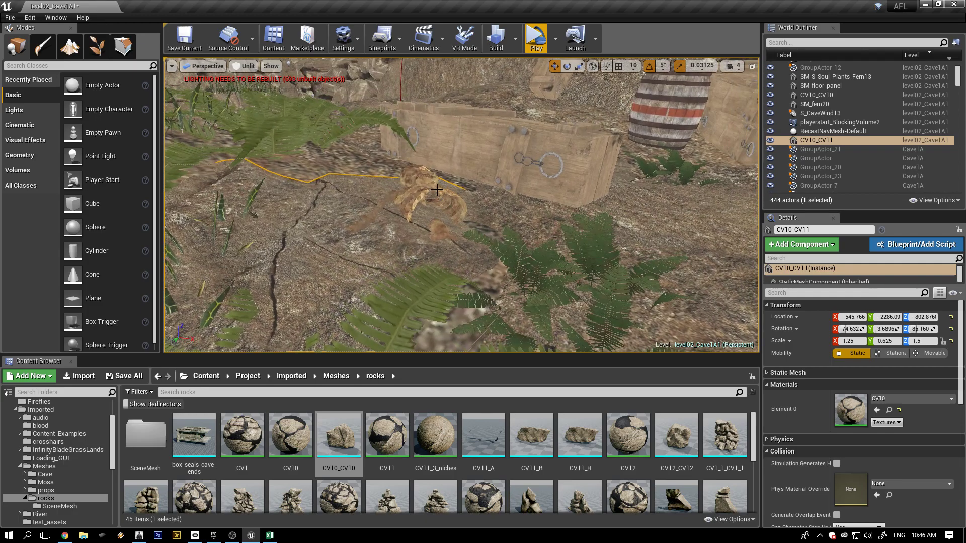
pyautogui.click(432, 192)
pyautogui.moveTo(375, 193); pyautogui.dragTo(371, 187)
pyautogui.moveTo(371, 186); pyautogui.dragTo(372, 186, button='right')
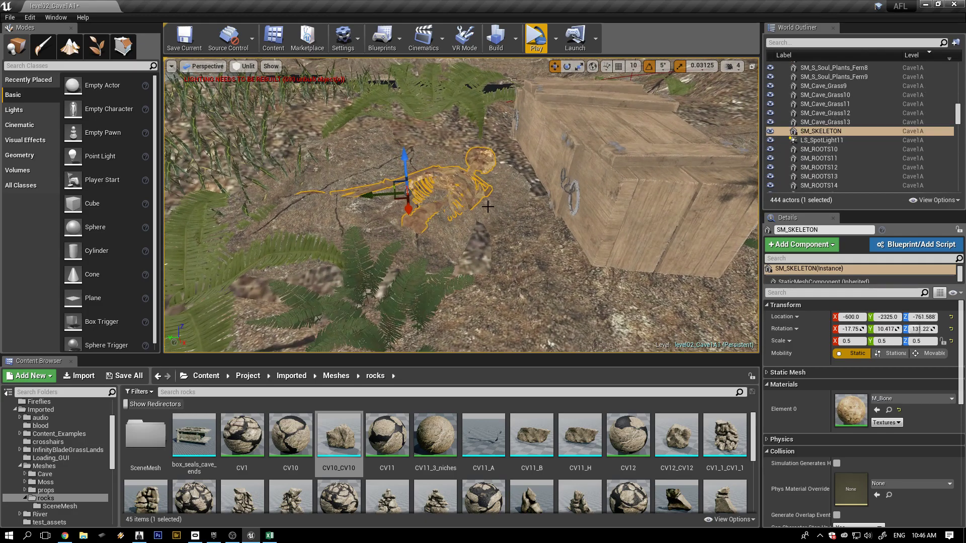
pyautogui.moveTo(368, 193); pyautogui.dragTo(376, 192)
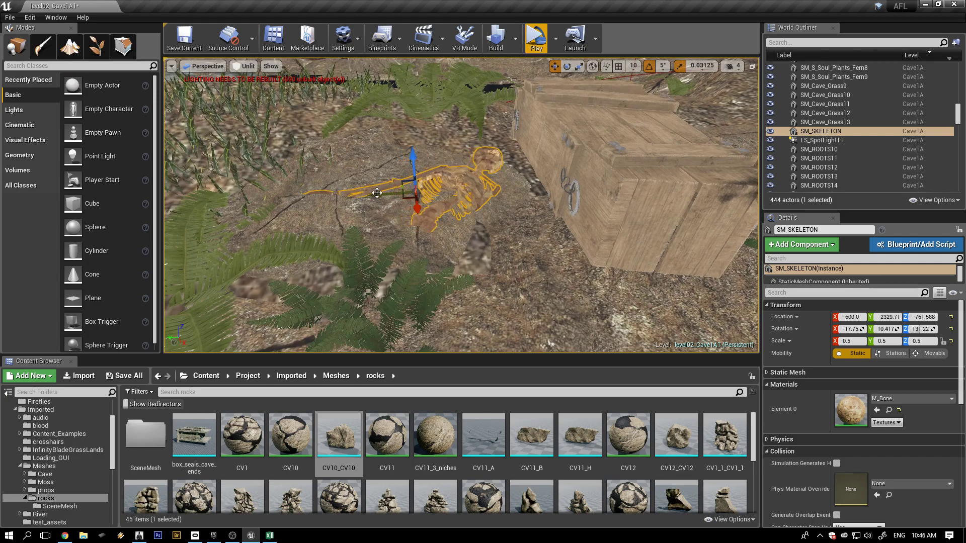
pyautogui.moveTo(412, 134); pyautogui.dragTo(416, 134)
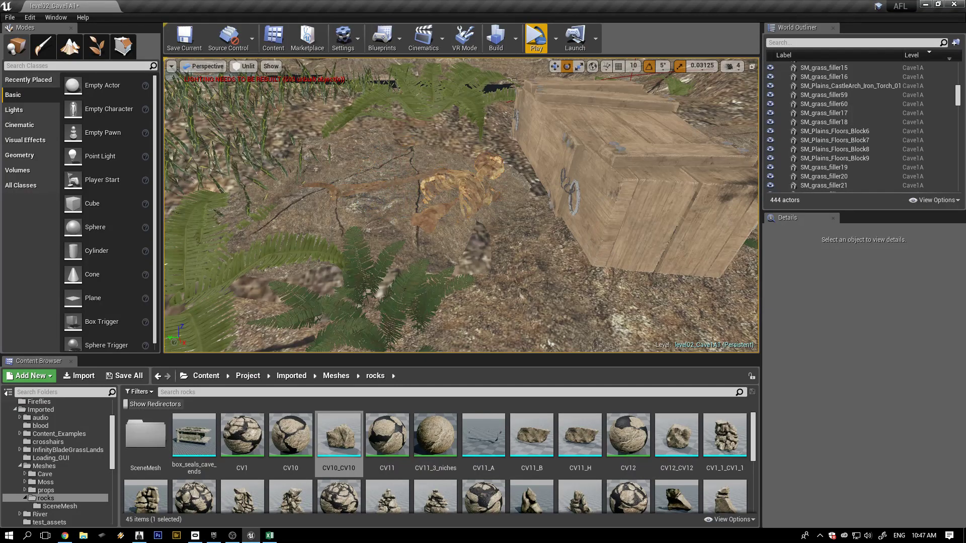
# Duplicate the small fern near the skeleton and move the copy to about X -590, Y -2244, Z -761
pyautogui.scroll(5, 594, 268)
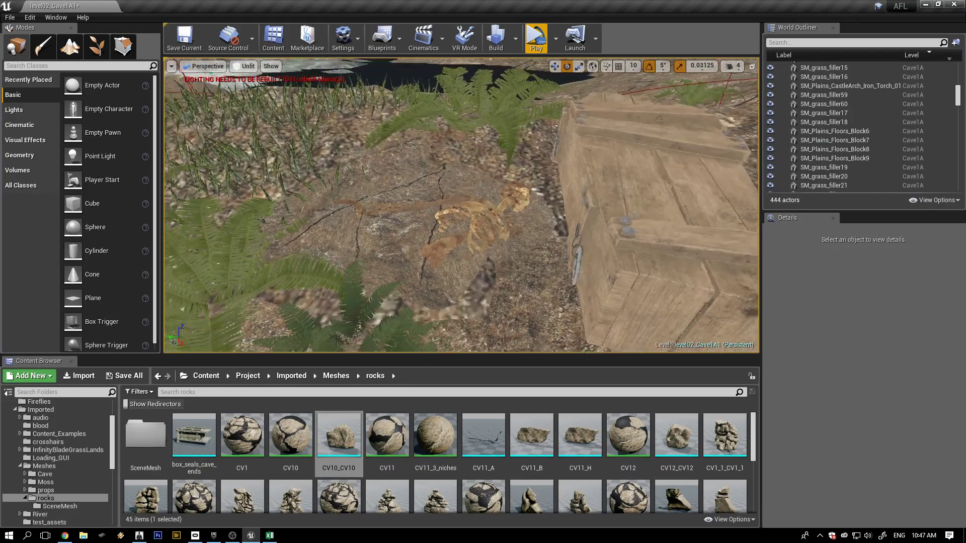
pyautogui.click(348, 309)
pyautogui.hotkey('ctrl', 'w')
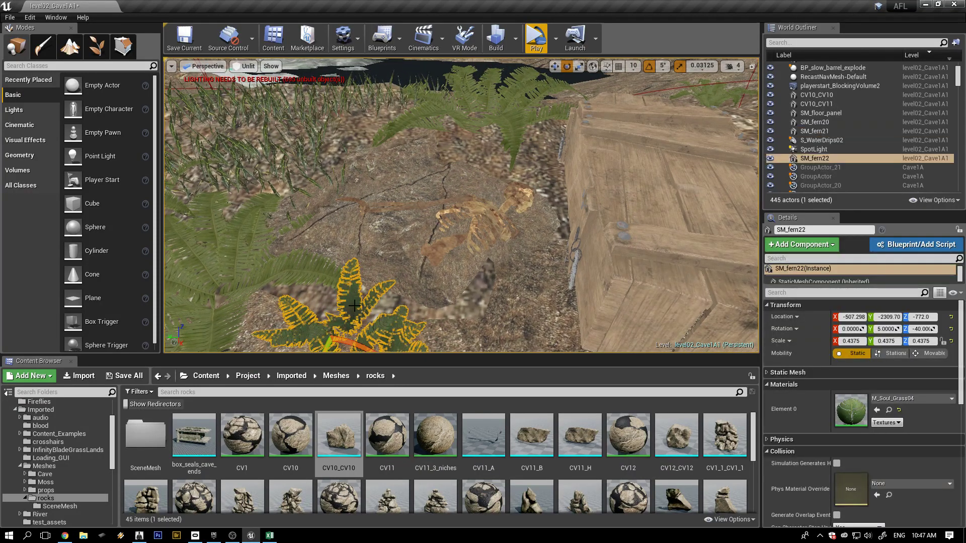
pyautogui.scroll(-4, 403, 308)
pyautogui.moveTo(385, 315); pyautogui.dragTo(477, 203)
pyautogui.press('f')
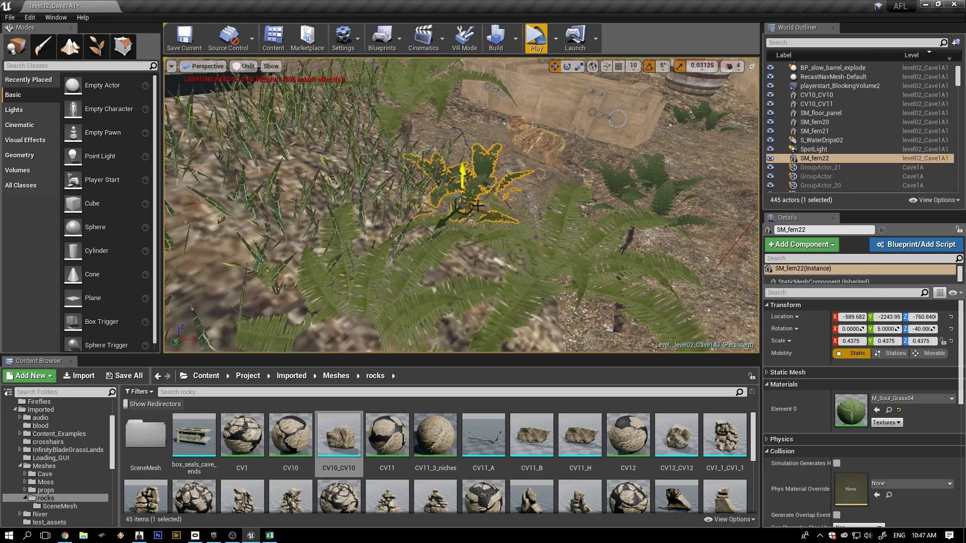
# Rotate SM_fern22 to about -4.5°, -5.2°, -74.5° and move it to about X -607, Y -2230, Z -752
pyautogui.keyDown('alt'); pyautogui.moveTo(530, 246); pyautogui.dragTo(453, 266); pyautogui.keyUp('alt')
pyautogui.press('e')
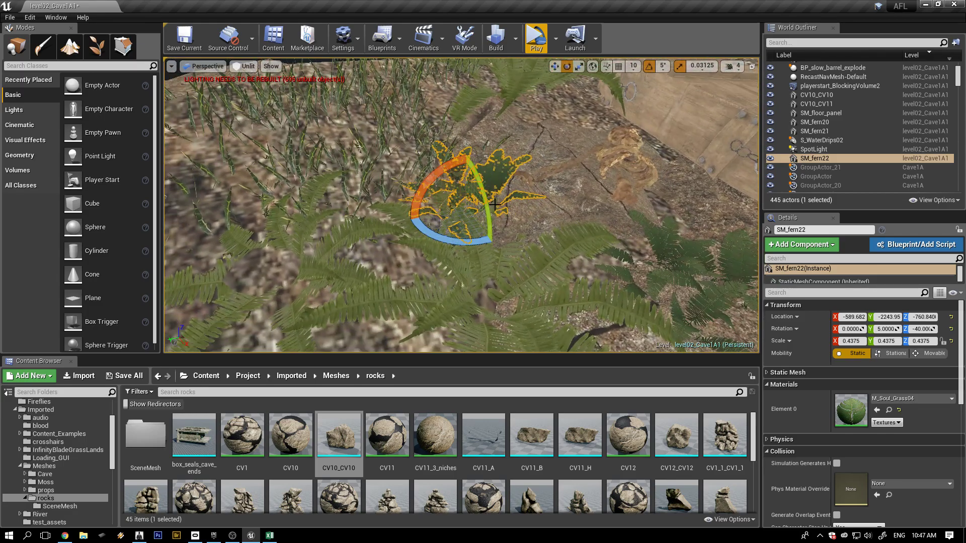
pyautogui.moveTo(471, 175)
pyautogui.mouseDown()
pyautogui.moveTo(479, 189)
pyautogui.moveTo(439, 172)
pyautogui.moveTo(466, 172)
pyautogui.mouseUp()
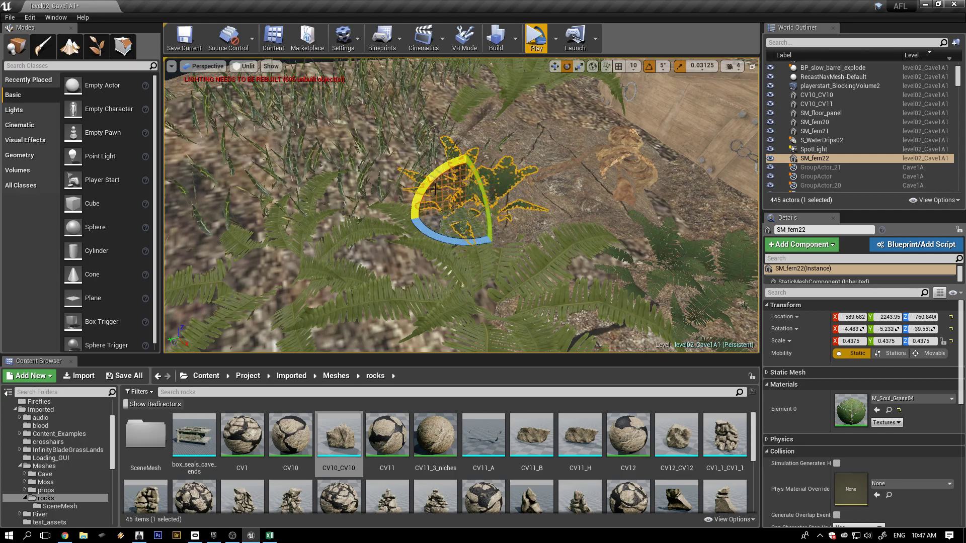
pyautogui.moveTo(423, 234); pyautogui.dragTo(312, 226)
pyautogui.press('w')
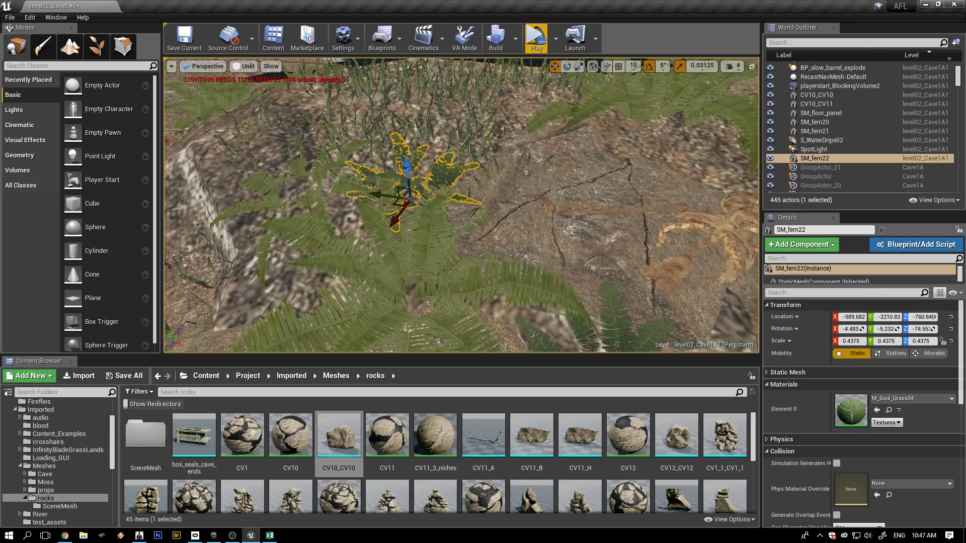
pyautogui.moveTo(417, 173)
pyautogui.mouseDown()
pyautogui.moveTo(406, 191)
pyautogui.moveTo(420, 172)
pyautogui.mouseUp()
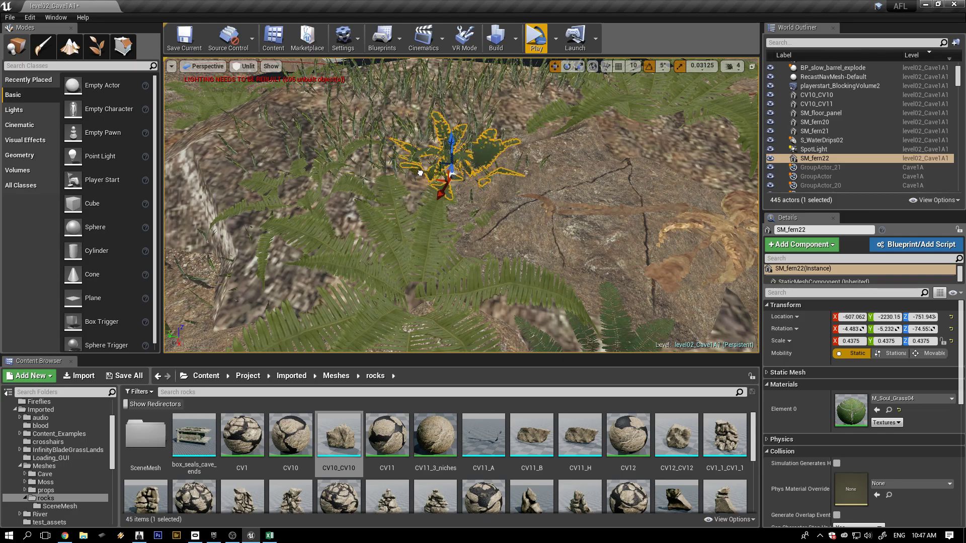
# Play-test the level and inspect the dressed floor around the player start, crates and barrel
pyautogui.click(535, 40)
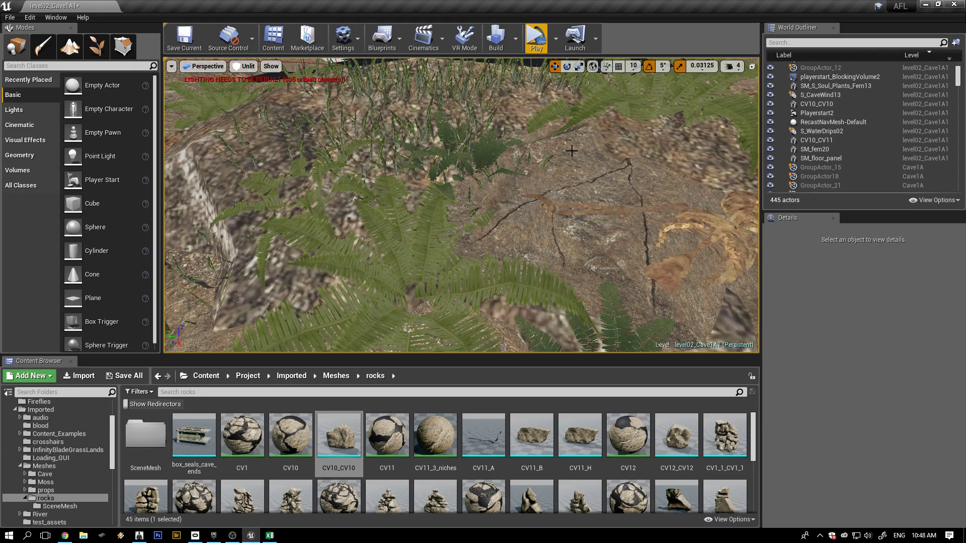
pyautogui.moveTo(364, 177); pyautogui.dragTo(304, 193, button='right')
pyautogui.moveTo(473, 302); pyautogui.dragTo(387, 271, button='right')
pyautogui.scroll(-3, 499, 276)
pyautogui.moveTo(526, 251); pyautogui.dragTo(359, 259, button='right')
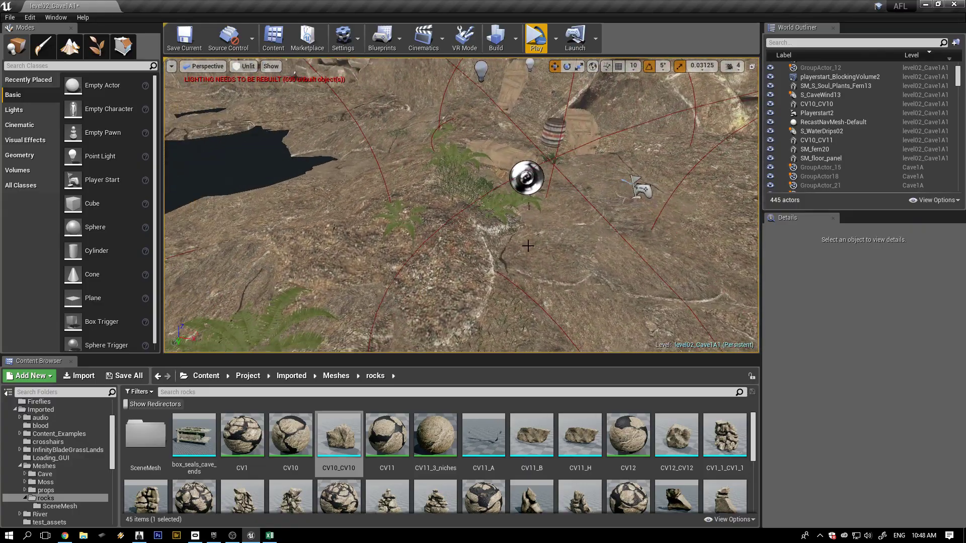
pyautogui.scroll(3, 560, 239)
pyautogui.moveTo(547, 242); pyautogui.dragTo(659, 167, button='right')
pyautogui.scroll(5, 640, 168)
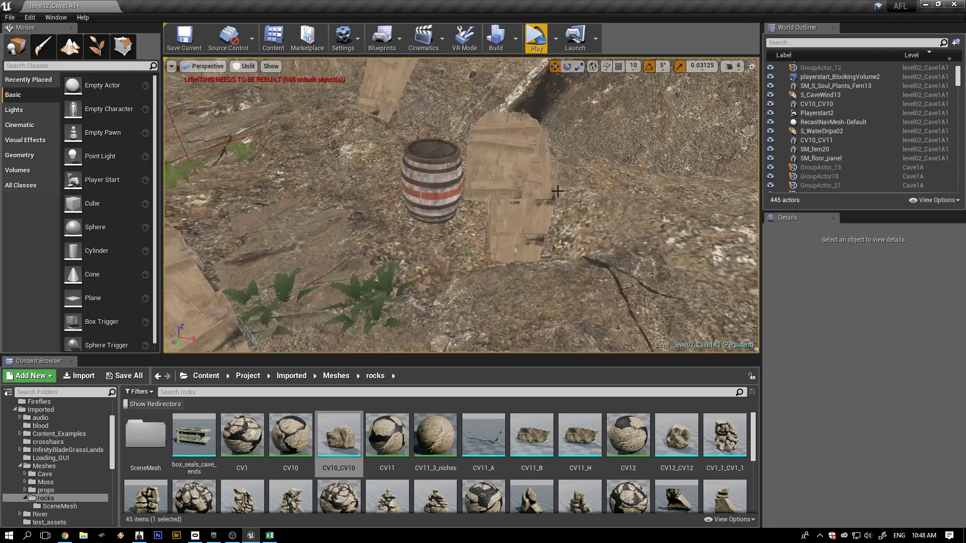
# Select sm_coffin_lid on the stacked crates and reposition it at about X -378, Z -687
pyautogui.click(545, 262)
pyautogui.press('f')
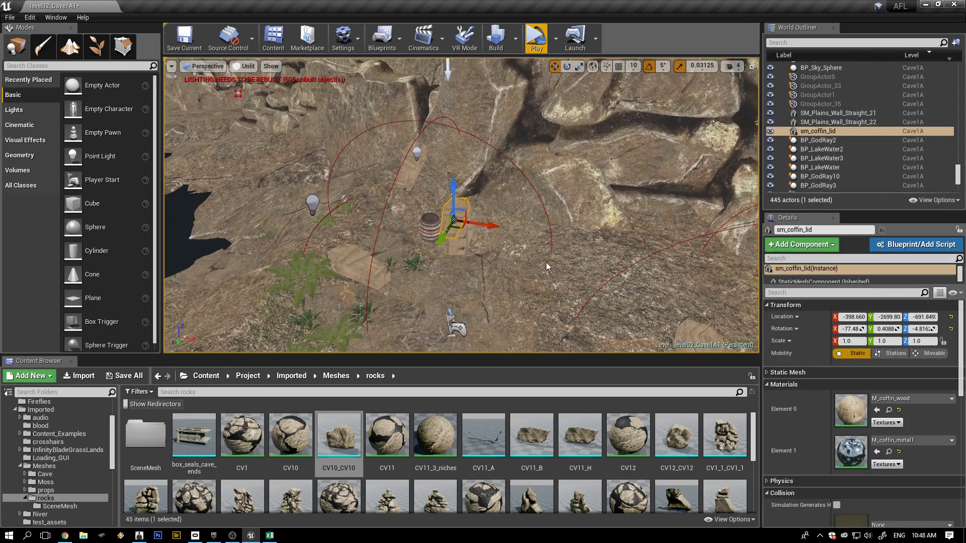
pyautogui.keyDown('alt'); pyautogui.moveTo(507, 304); pyautogui.dragTo(670, 217); pyautogui.keyUp('alt')
pyautogui.keyDown('alt'); pyautogui.moveTo(448, 254); pyautogui.dragTo(438, 266); pyautogui.keyUp('alt')
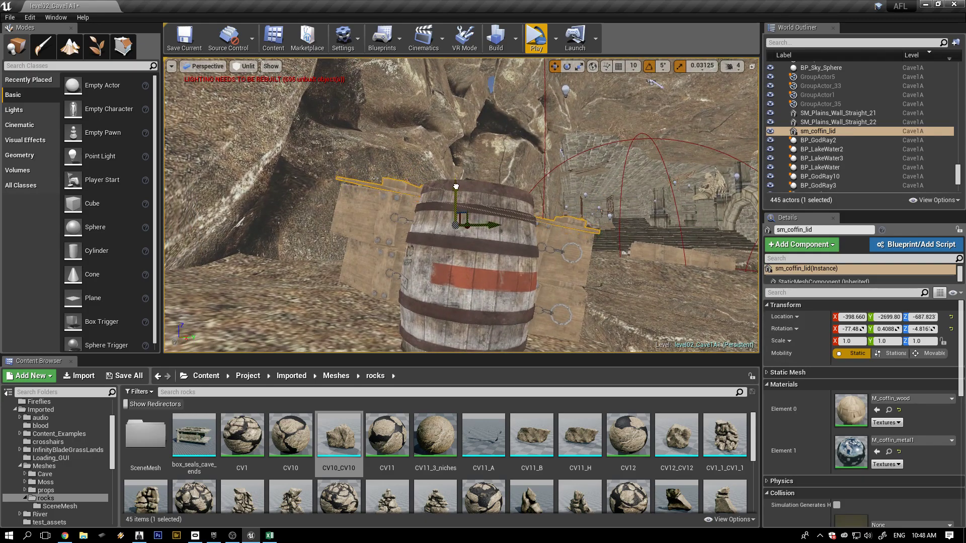
pyautogui.keyDown('alt'); pyautogui.moveTo(573, 271); pyautogui.dragTo(541, 294); pyautogui.keyUp('alt')
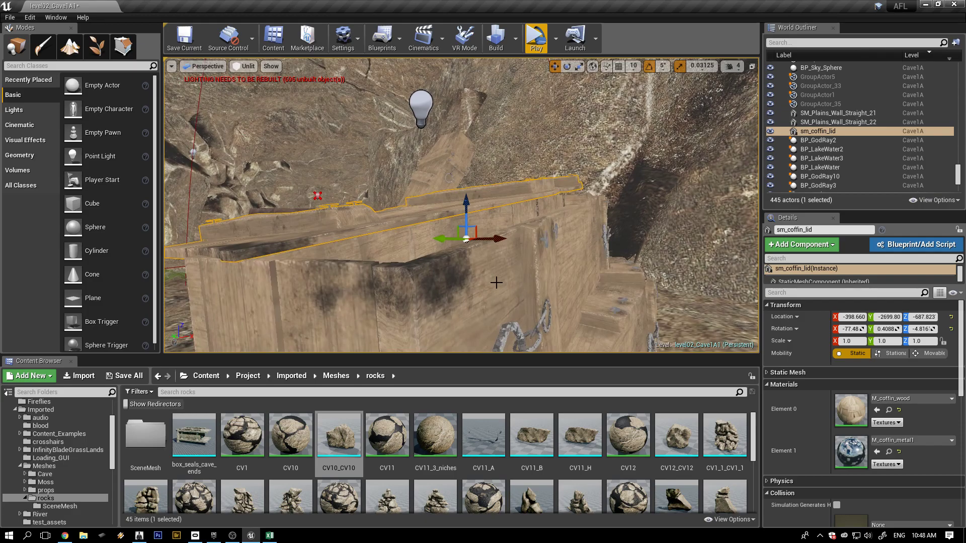
pyautogui.keyDown('alt'); pyautogui.moveTo(427, 282); pyautogui.dragTo(436, 278); pyautogui.keyUp('alt')
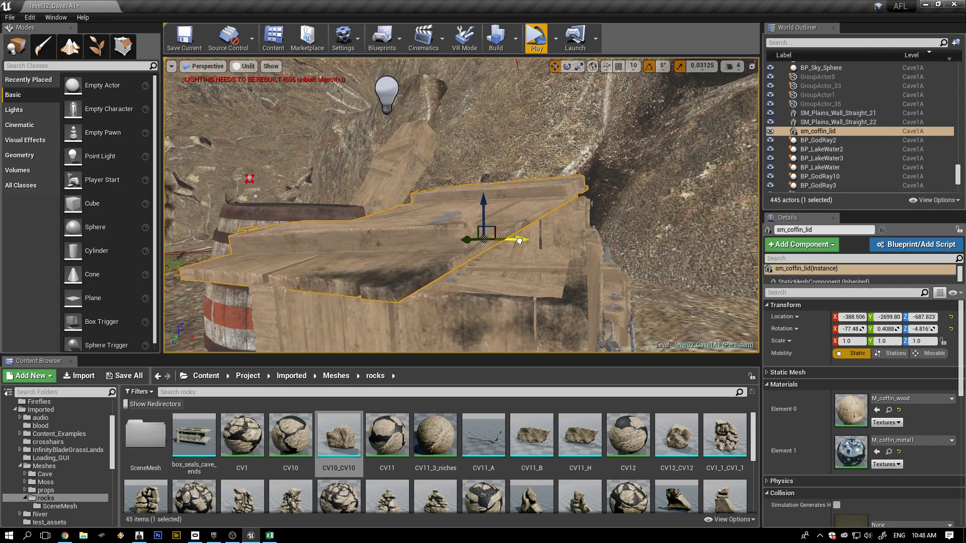
pyautogui.keyDown('alt'); pyautogui.moveTo(426, 285); pyautogui.dragTo(529, 248); pyautogui.keyUp('alt')
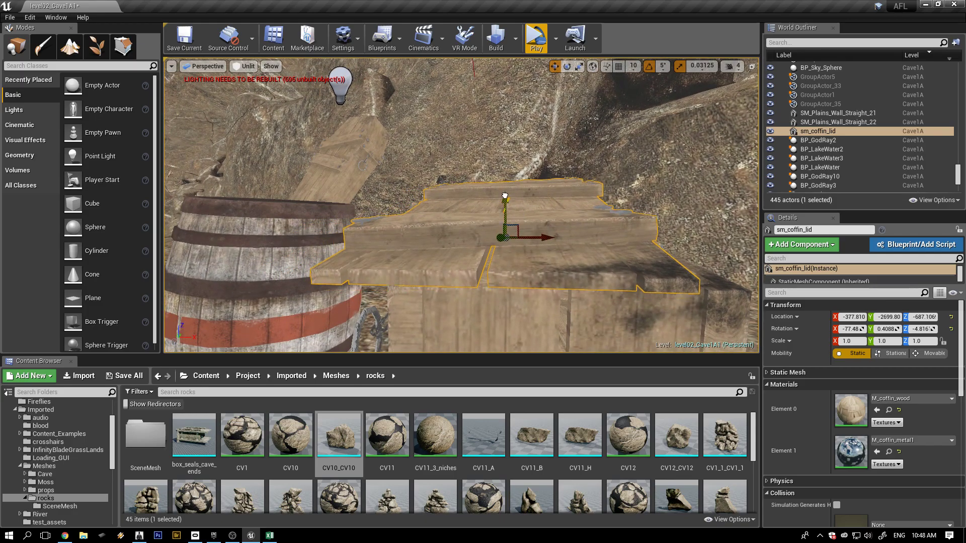
pyautogui.keyDown('alt'); pyautogui.moveTo(619, 265); pyautogui.dragTo(622, 273); pyautogui.keyUp('alt')
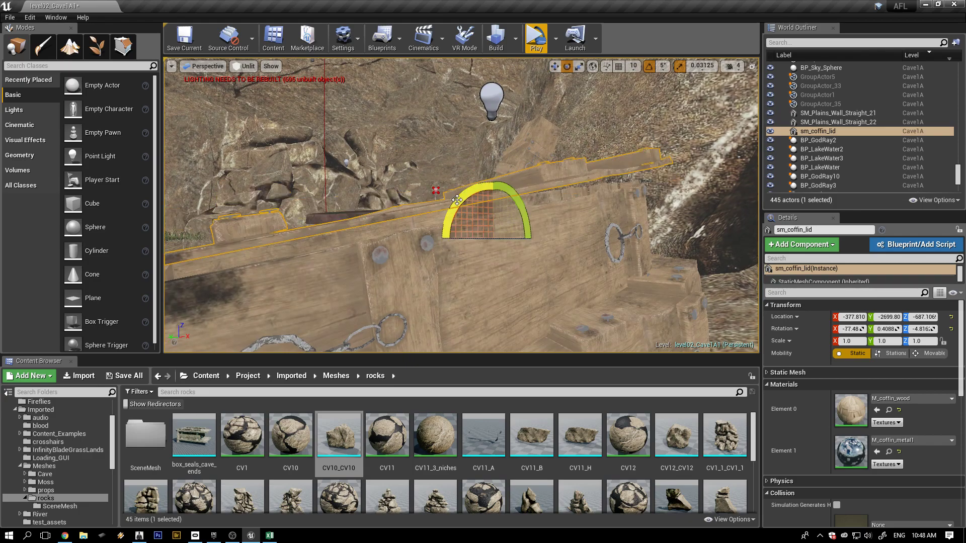
pyautogui.keyDown('alt'); pyautogui.moveTo(359, 284); pyautogui.dragTo(369, 244); pyautogui.keyUp('alt')
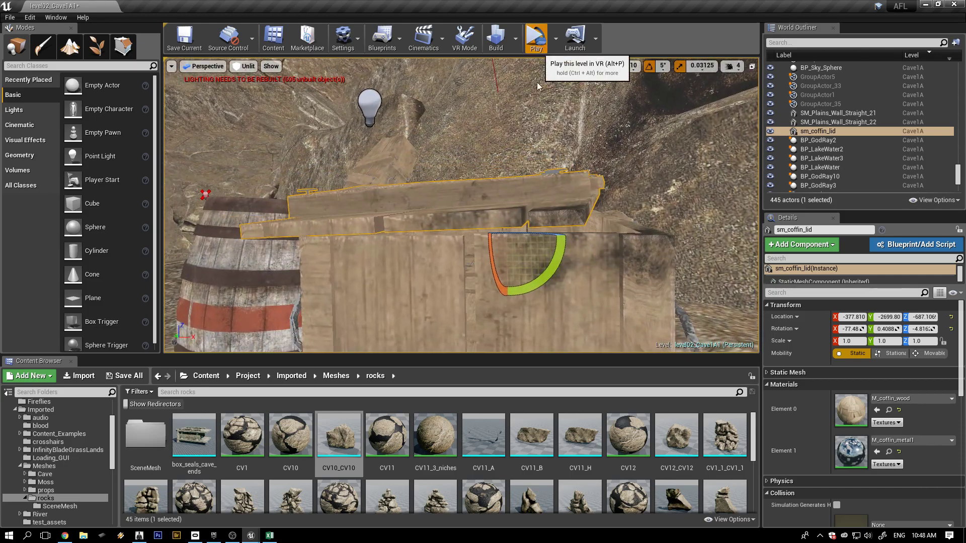
# Play-test the level, nudge sm_coffin_lid along X, and test the level again
pyautogui.click(537, 35)
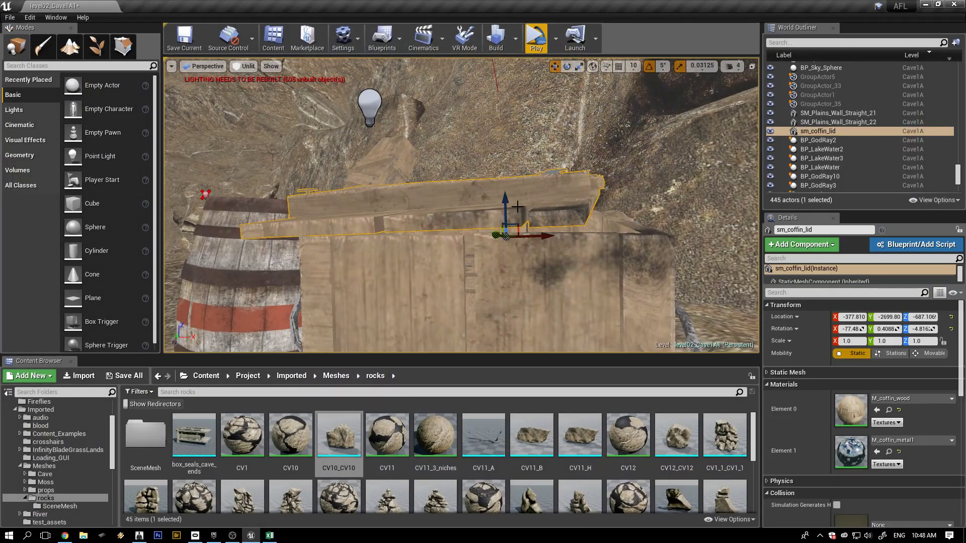
pyautogui.moveTo(546, 236); pyautogui.dragTo(523, 166)
pyautogui.click(536, 41)
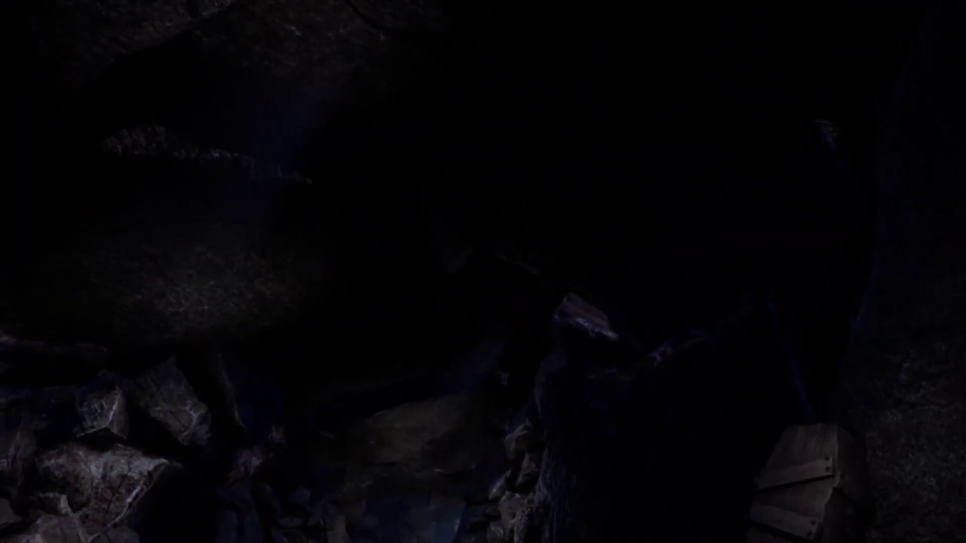
pyautogui.press('Escape')
# Select sm_coffin_base_NEW and lower it into the floor to about Z -766
pyautogui.moveTo(461, 206); pyautogui.dragTo(573, 216, button='right')
pyautogui.moveTo(453, 258); pyautogui.dragTo(400, 302, button='right')
pyautogui.click(458, 233)
pyautogui.moveTo(307, 318); pyautogui.dragTo(307, 318, button='right')
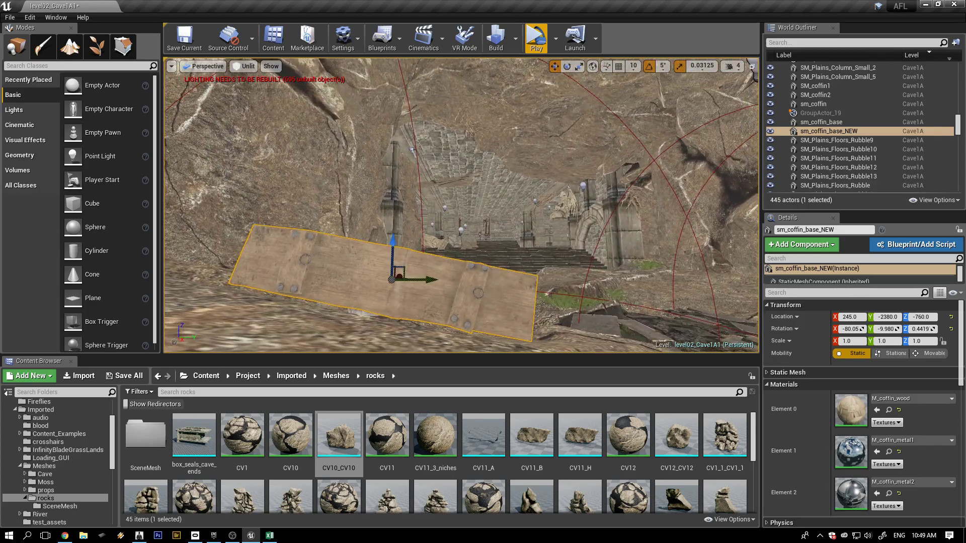
pyautogui.moveTo(388, 243); pyautogui.dragTo(393, 247)
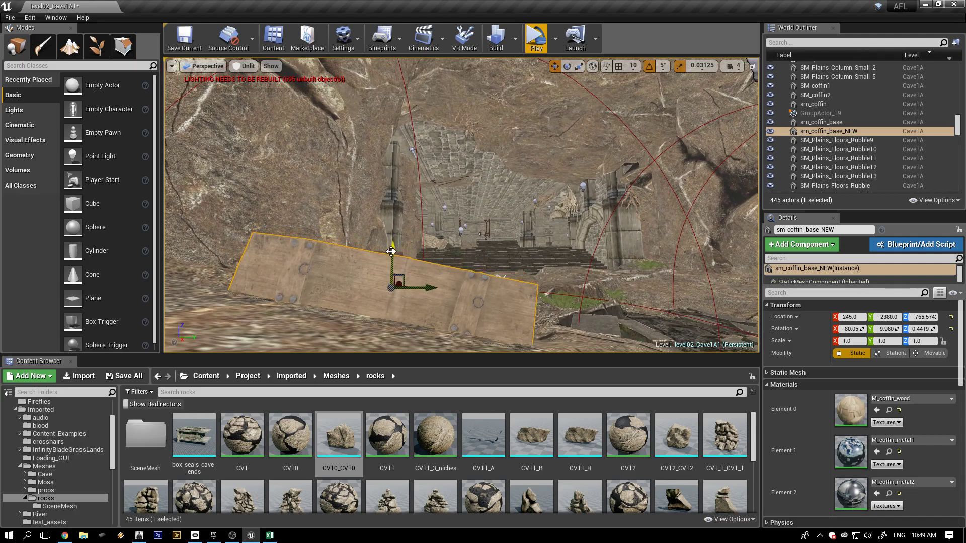
# Duplicate the fern SM_S_Soul_Plants_Fern4 and move the copy along X to about 123, beside the sunken coffin base
pyautogui.moveTo(347, 328); pyautogui.dragTo(373, 277, button='right')
pyautogui.click(381, 219)
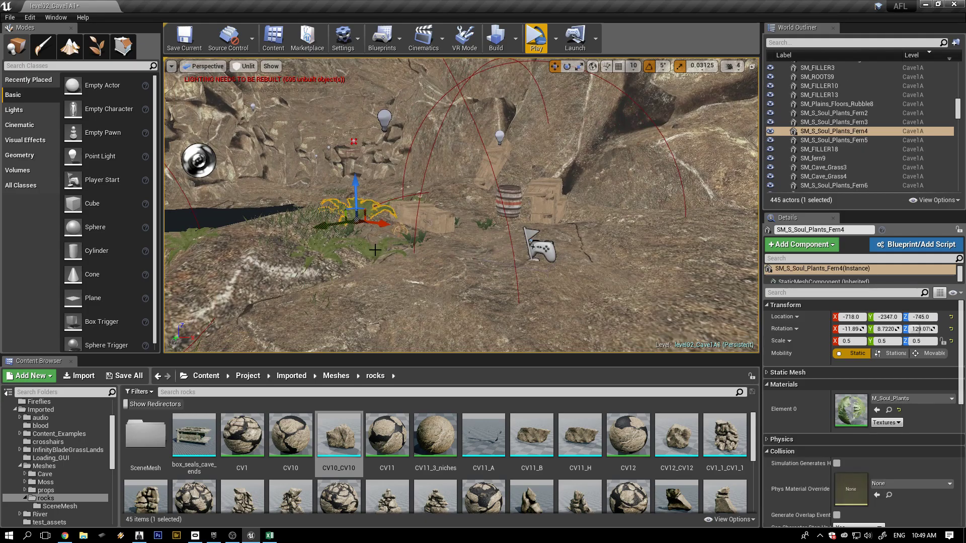
pyautogui.moveTo(380, 220); pyautogui.dragTo(405, 295, button='right')
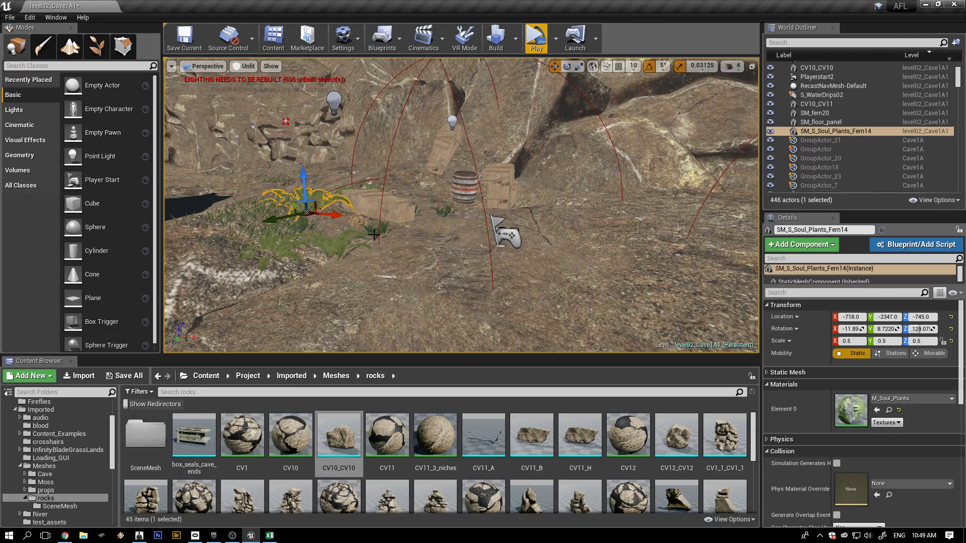
pyautogui.moveTo(332, 215); pyautogui.dragTo(729, 227)
pyautogui.press('f')
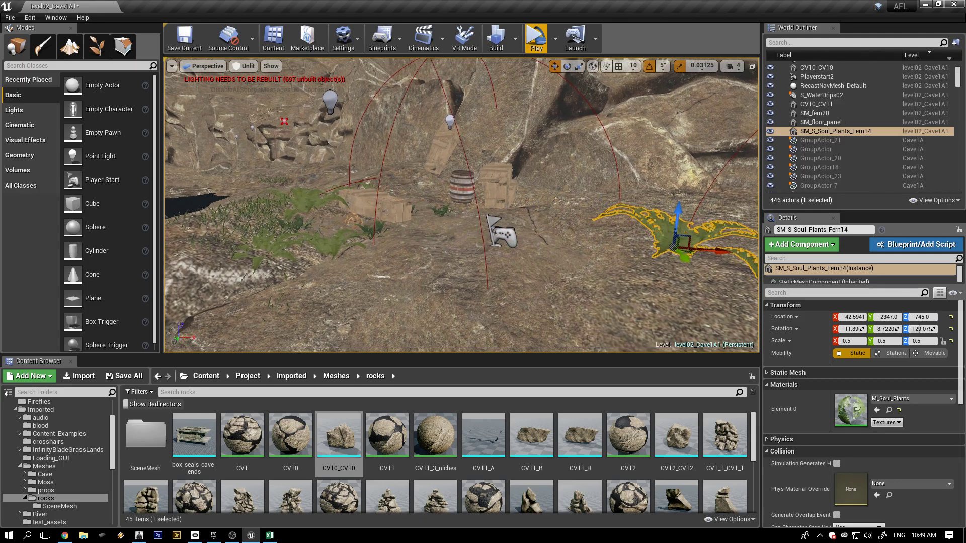
pyautogui.moveTo(351, 275); pyautogui.dragTo(382, 274, button='right')
pyautogui.moveTo(216, 246); pyautogui.dragTo(403, 248)
pyautogui.moveTo(403, 248); pyautogui.dragTo(538, 222, button='right')
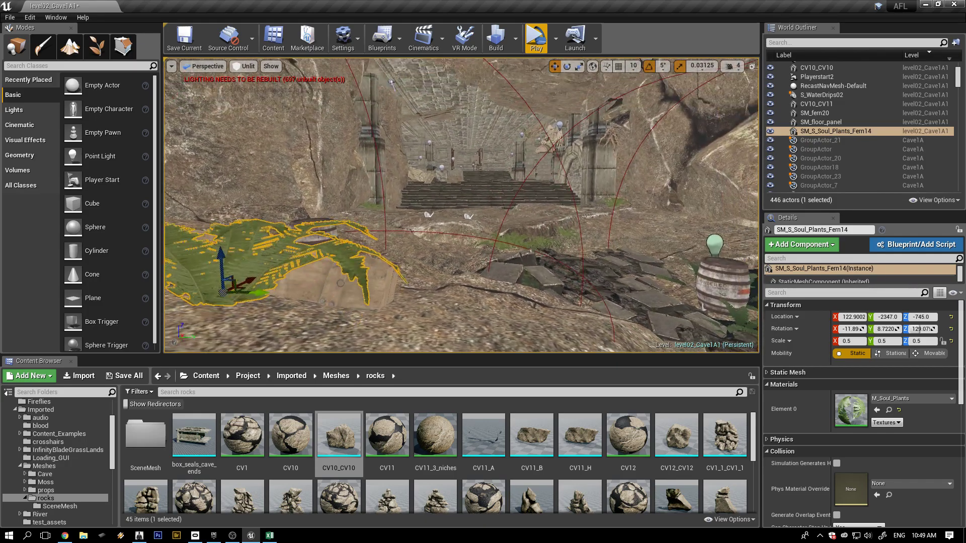
# Scale the copied fern to 0.21875, tilt it, and seat it in front of the coffin base at about X 170, Y -2300, Z -789
pyautogui.moveTo(326, 291); pyautogui.dragTo(349, 297, button='middle')
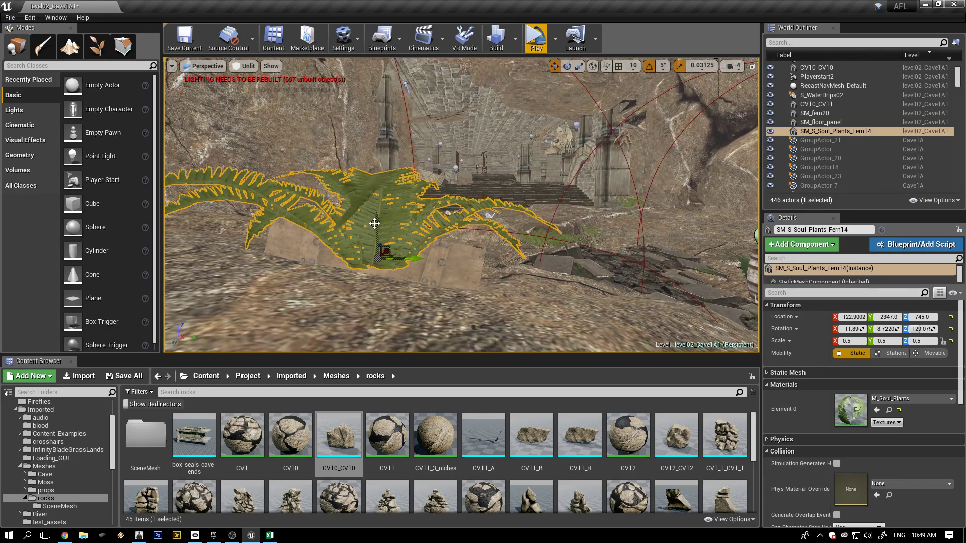
pyautogui.moveTo(375, 223); pyautogui.dragTo(453, 345)
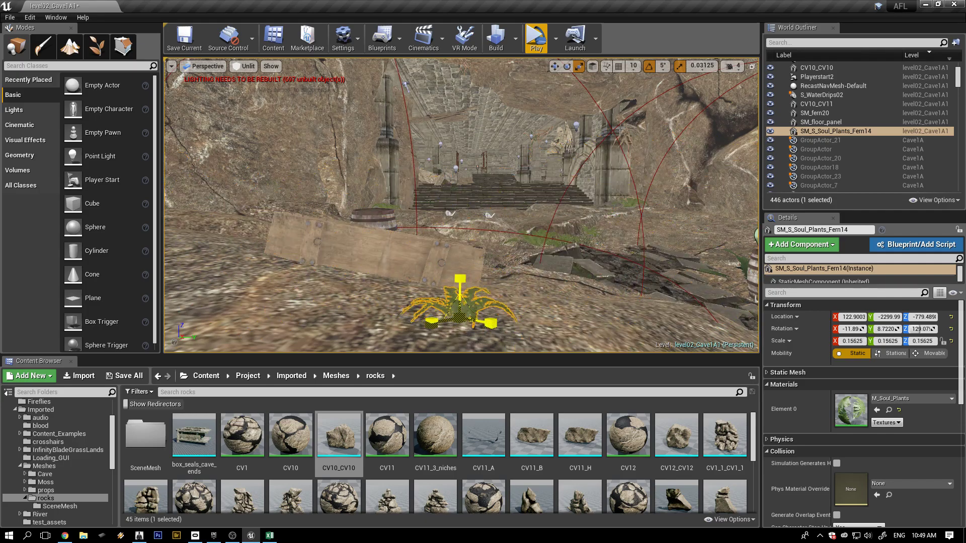
pyautogui.keyDown('alt'); pyautogui.moveTo(474, 297); pyautogui.dragTo(362, 327); pyautogui.keyUp('alt')
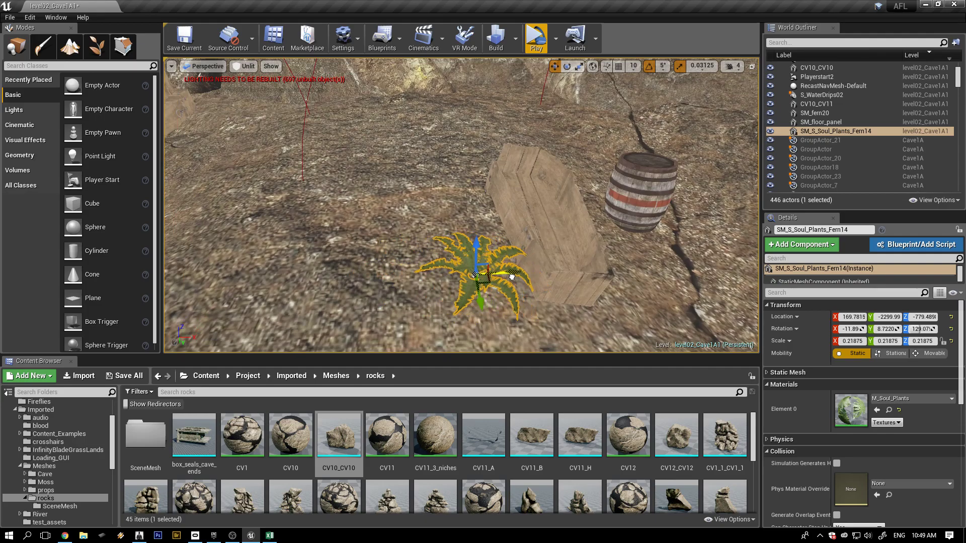
pyautogui.moveTo(358, 295)
pyautogui.keyDown('alt'); pyautogui.mouseDown()
pyautogui.moveTo(358, 312)
pyautogui.moveTo(358, 292)
pyautogui.mouseUp(); pyautogui.keyUp('alt')
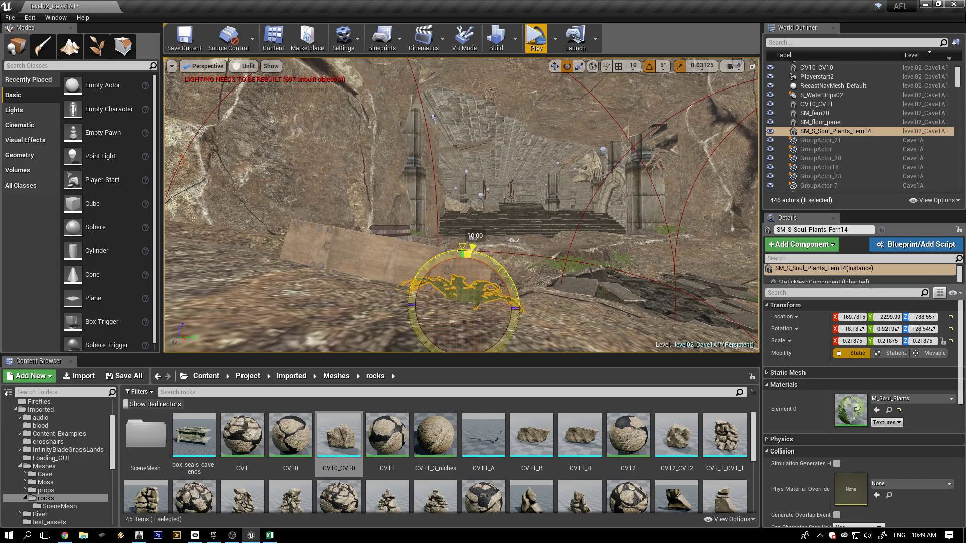
# Play-test the level, then save the current level and the Cave1A sublevel
pyautogui.click(537, 39)
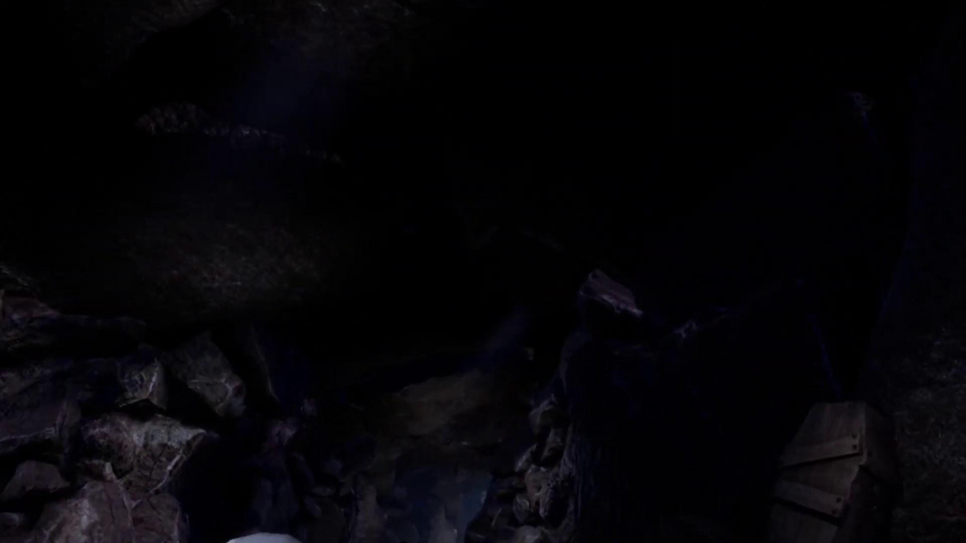
pyautogui.press('Escape')
pyautogui.click(185, 47)
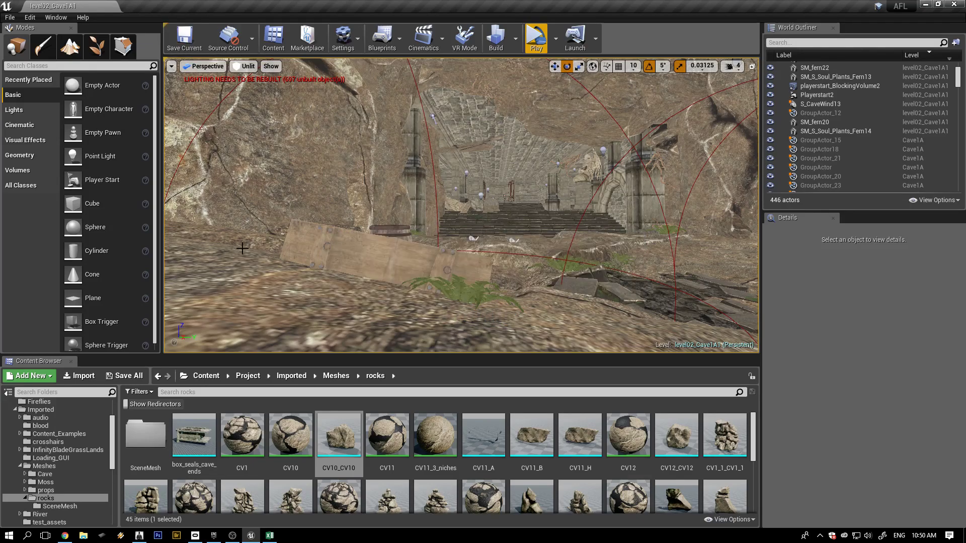
pyautogui.click(137, 378)
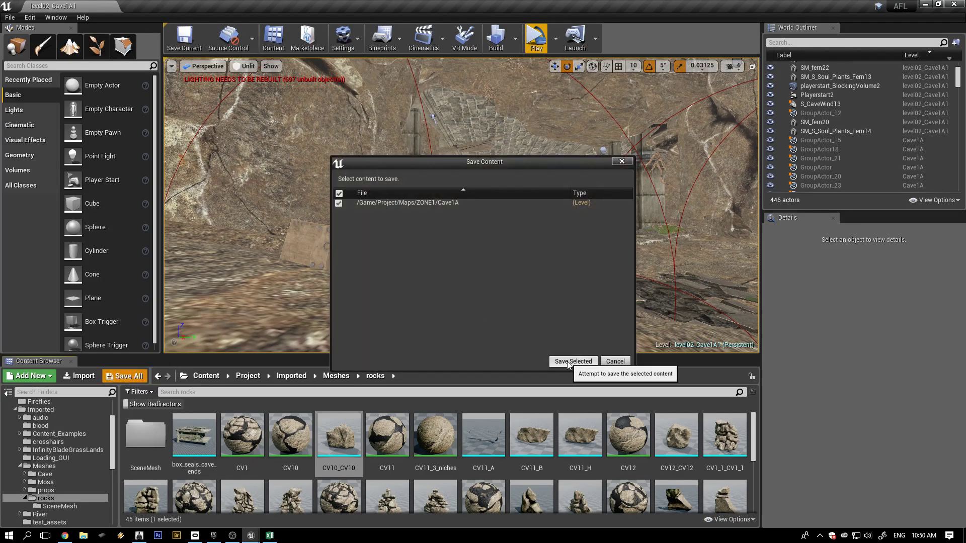
pyautogui.click(567, 361)
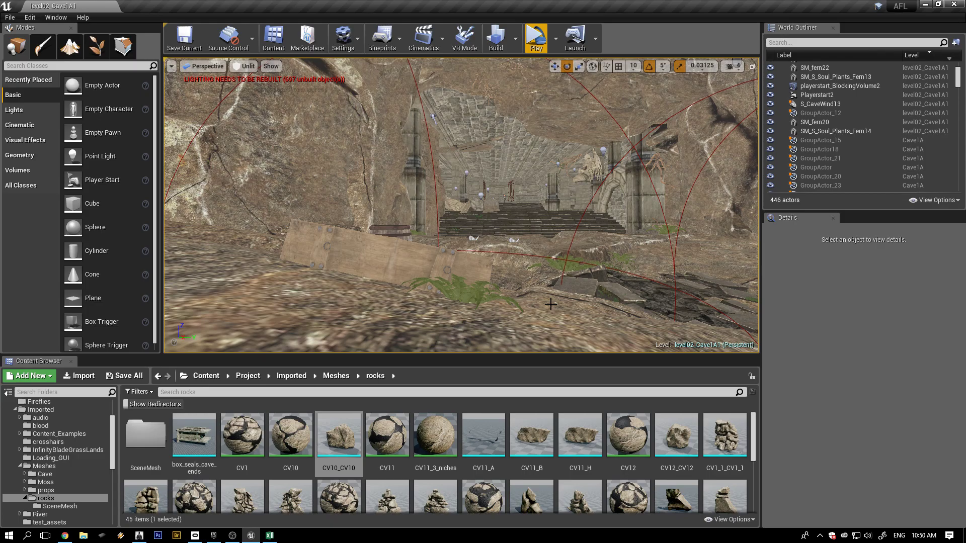
# Place a CV10_CV10 rock near the coffin base, flatten it to Z scale 0.625, and move it to about X 30, Y -2449, Z -802
pyautogui.keyDown('alt'); pyautogui.moveTo(528, 294); pyautogui.dragTo(352, 304); pyautogui.keyUp('alt')
pyautogui.moveTo(450, 295); pyautogui.dragTo(486, 294, button='right')
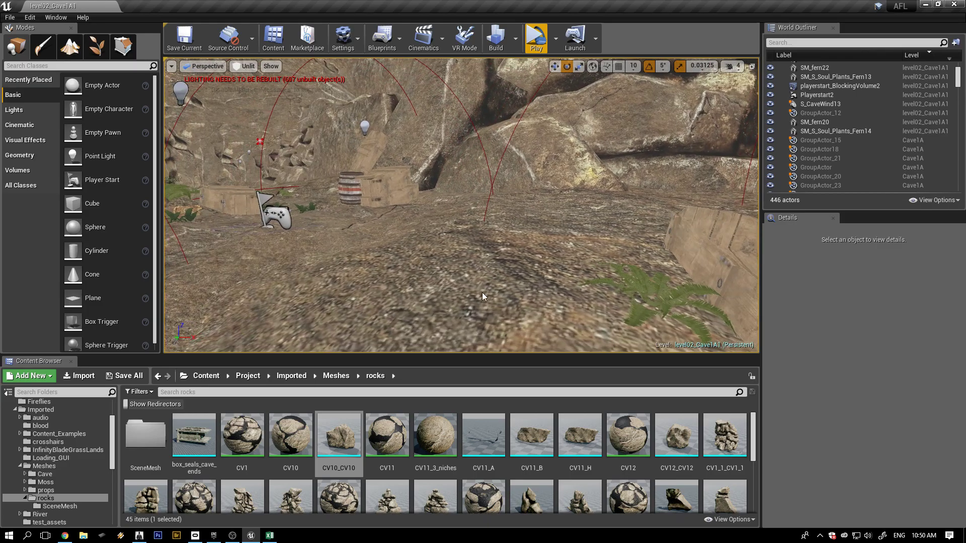
pyautogui.moveTo(348, 418); pyautogui.dragTo(485, 249)
pyautogui.moveTo(383, 296)
pyautogui.mouseDown(button='right')
pyautogui.moveTo(441, 295)
pyautogui.moveTo(388, 297)
pyautogui.mouseUp(button='right')
pyautogui.press('r')
pyautogui.moveTo(363, 227); pyautogui.dragTo(360, 267)
pyautogui.scroll(-3, 434, 285)
pyautogui.moveTo(338, 318)
pyautogui.keyDown('alt'); pyautogui.mouseDown()
pyautogui.moveTo(422, 316)
pyautogui.moveTo(341, 310)
pyautogui.mouseUp(); pyautogui.keyUp('alt')
pyautogui.moveTo(402, 288); pyautogui.dragTo(327, 277)
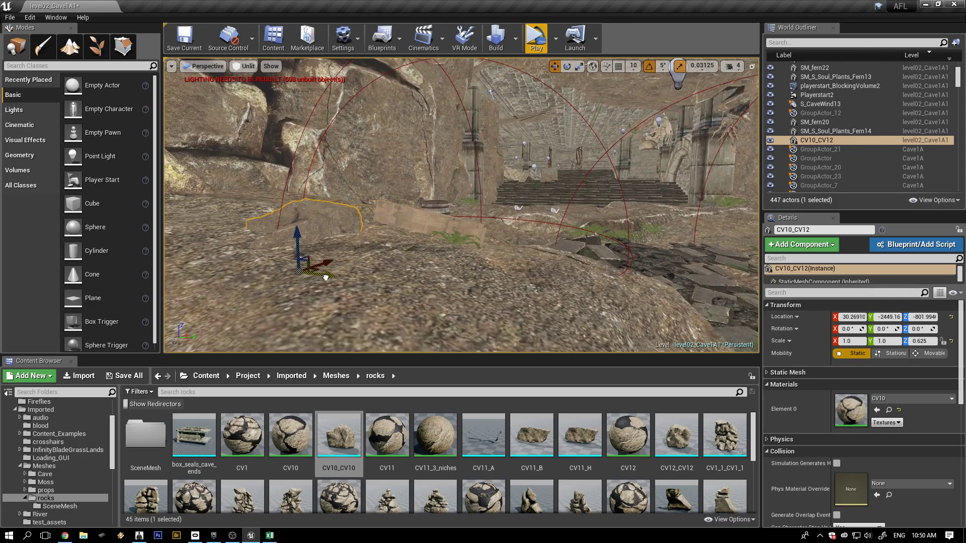
# Scale the new rock to 1.25, 1.25, 0.6875, rotate it 30° about Z, and move it to about Y -2534, Z -770
pyautogui.moveTo(335, 311)
pyautogui.keyDown('alt'); pyautogui.mouseDown()
pyautogui.moveTo(325, 301)
pyautogui.moveTo(317, 314)
pyautogui.moveTo(324, 322)
pyautogui.moveTo(339, 309)
pyautogui.mouseUp(); pyautogui.keyUp('alt')
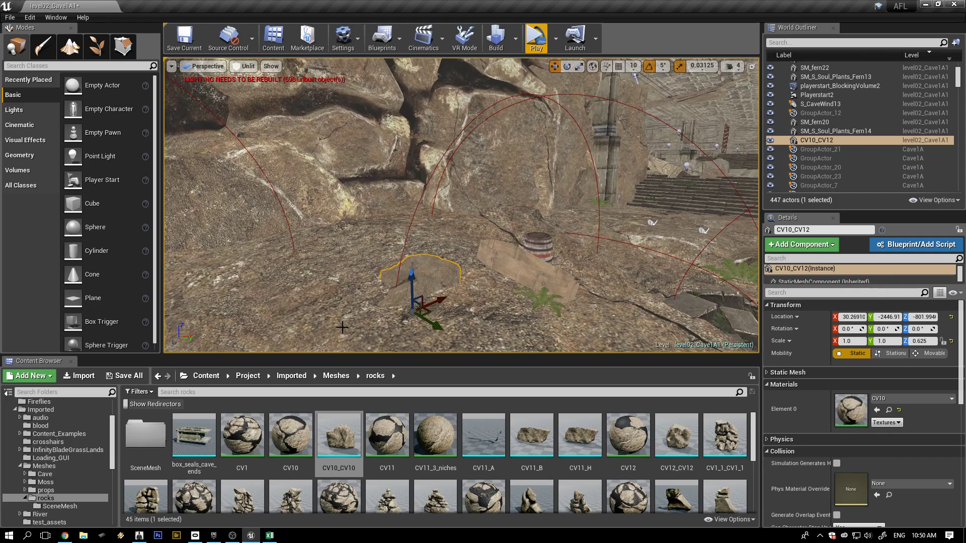
pyautogui.moveTo(408, 308); pyautogui.dragTo(418, 299)
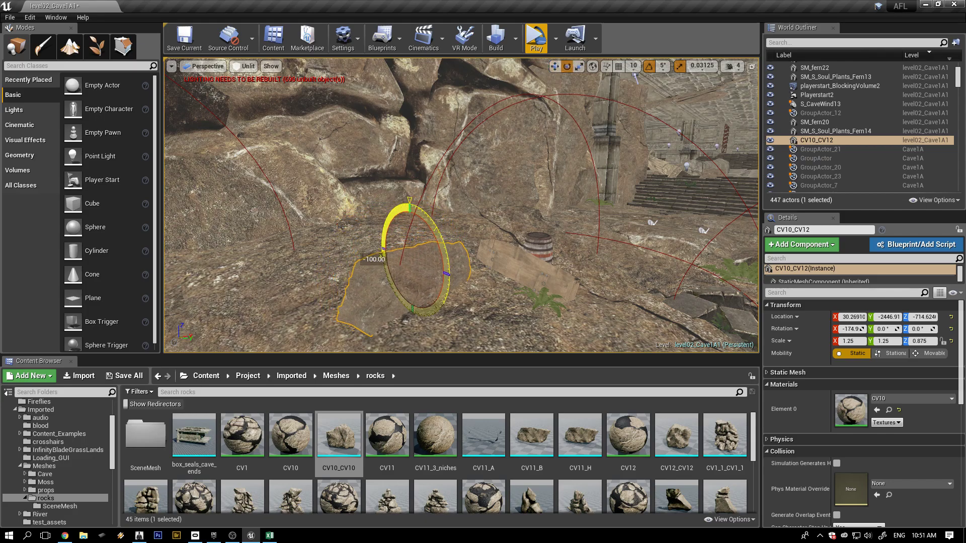
pyautogui.moveTo(382, 262); pyautogui.dragTo(411, 260)
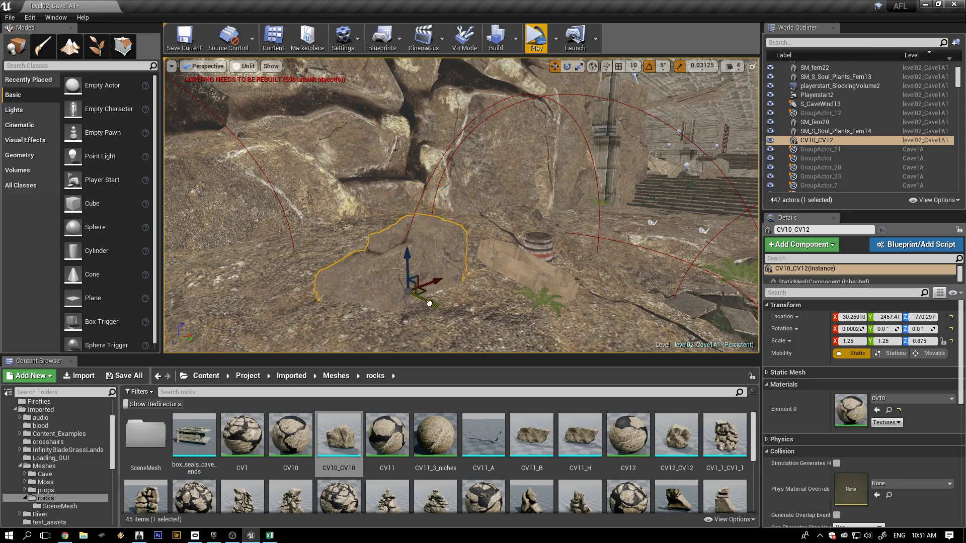
pyautogui.moveTo(431, 305); pyautogui.dragTo(411, 297)
pyautogui.moveTo(439, 336); pyautogui.dragTo(447, 317, button='right')
pyautogui.moveTo(448, 307); pyautogui.dragTo(447, 290)
pyautogui.moveTo(522, 217); pyautogui.dragTo(497, 216)
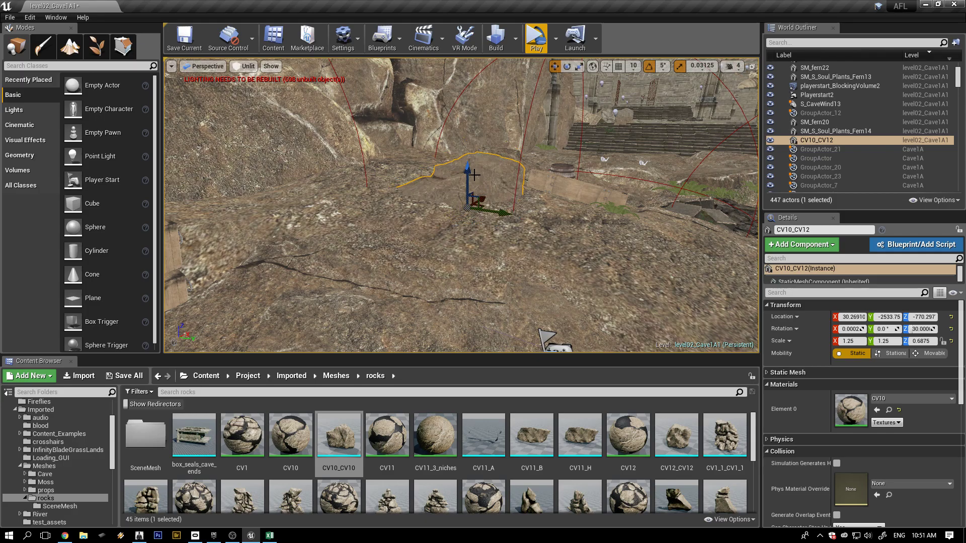
# Play-test the level with the reshaped rock, then save the current level and Cave1A
pyautogui.click(536, 45)
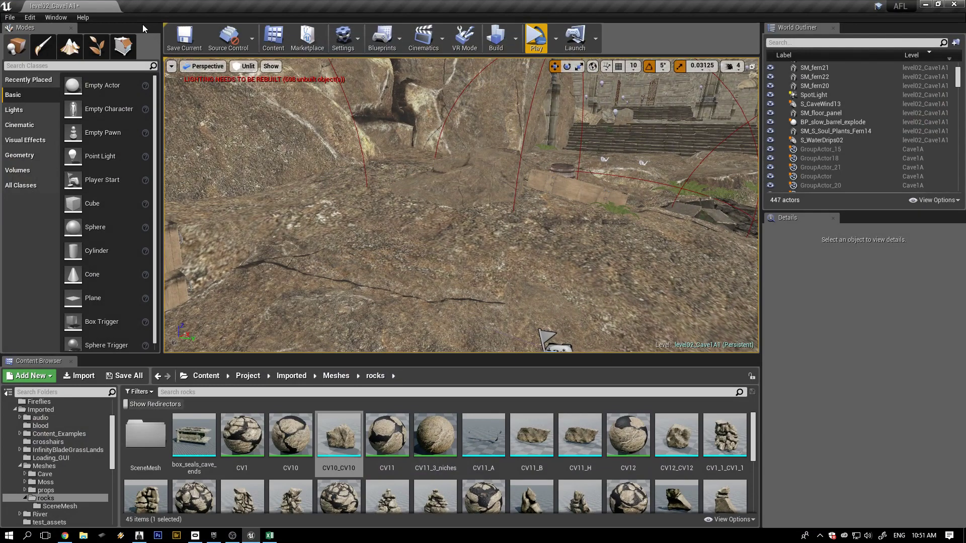
pyautogui.click(184, 39)
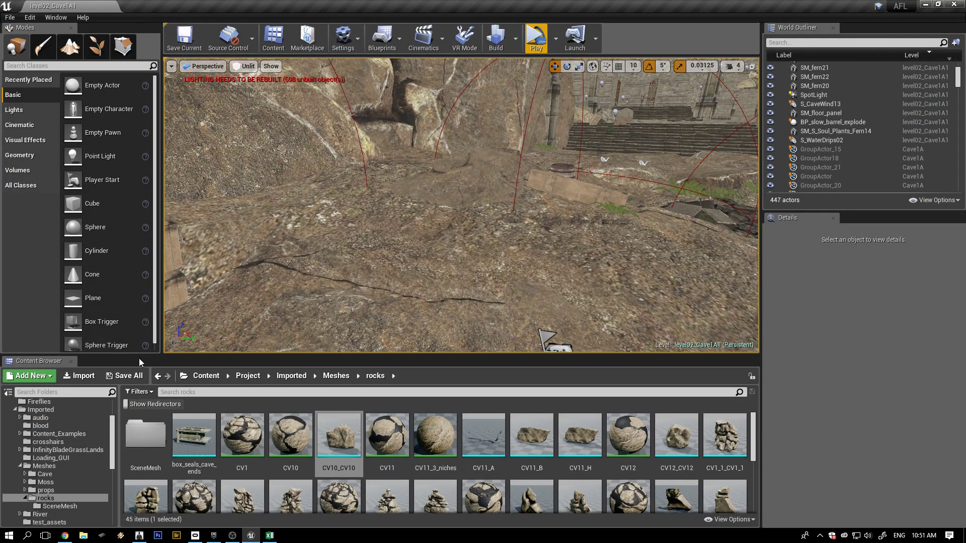
pyautogui.click(124, 377)
pyautogui.click(568, 361)
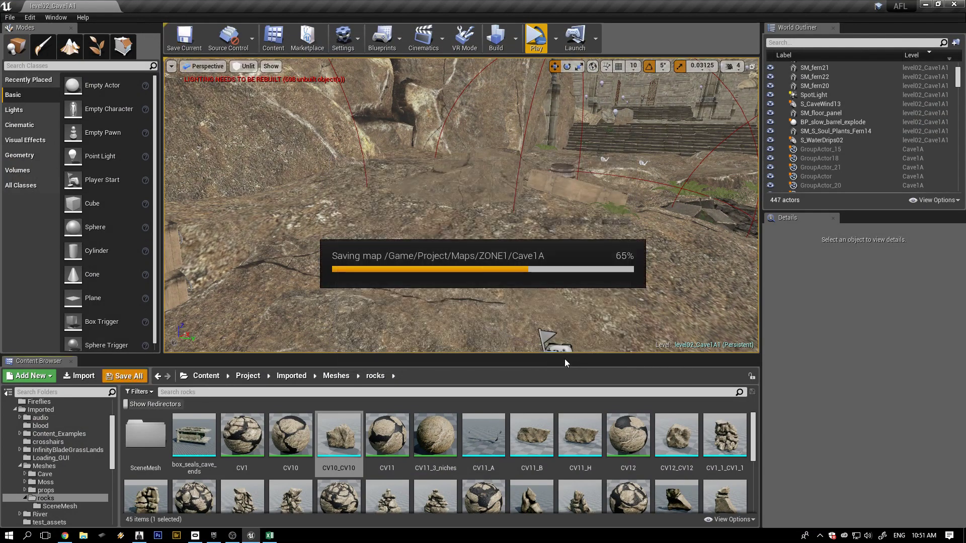
# Enlarge the World Outliner in height and width and re-sort its actors by level
pyautogui.moveTo(857, 214); pyautogui.dragTo(830, 289)
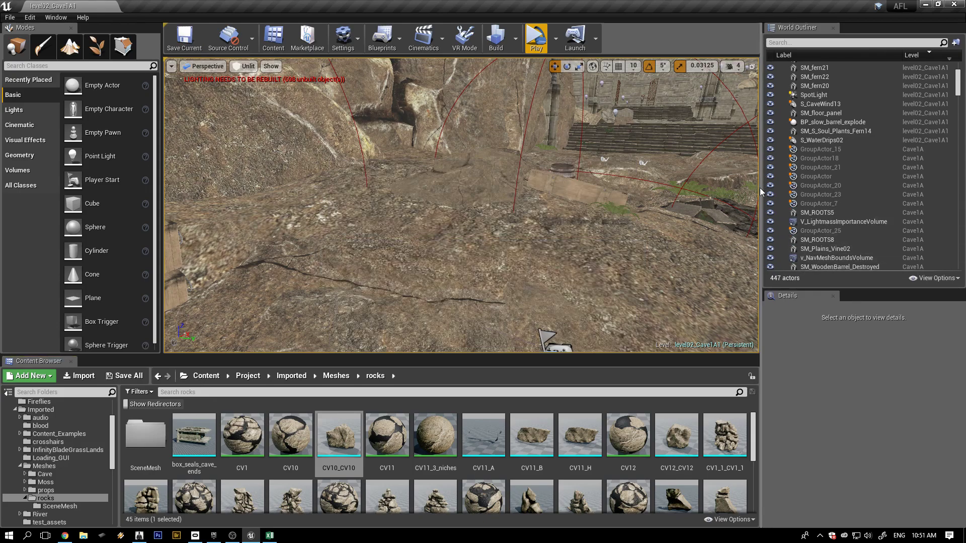
pyautogui.moveTo(759, 187); pyautogui.dragTo(719, 193)
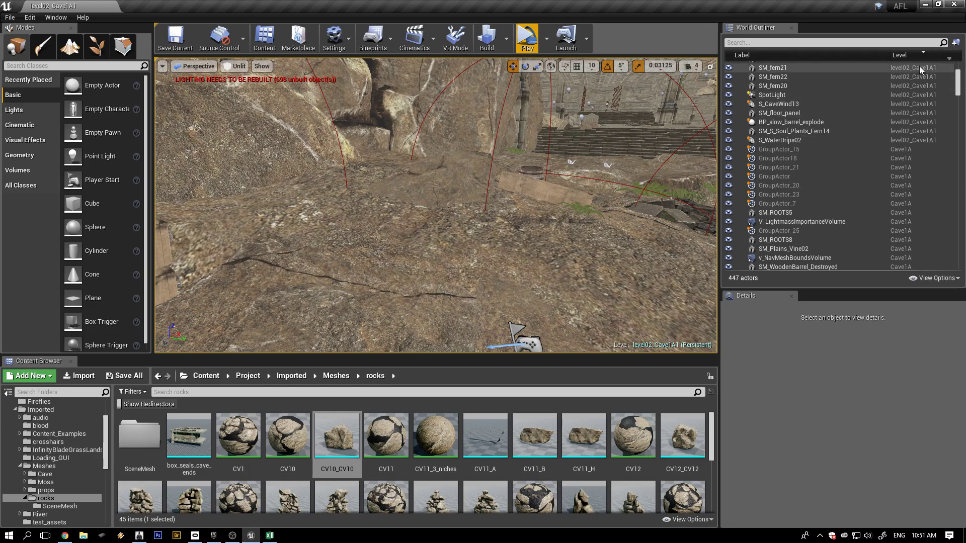
pyautogui.click(908, 55)
pyautogui.click(909, 54)
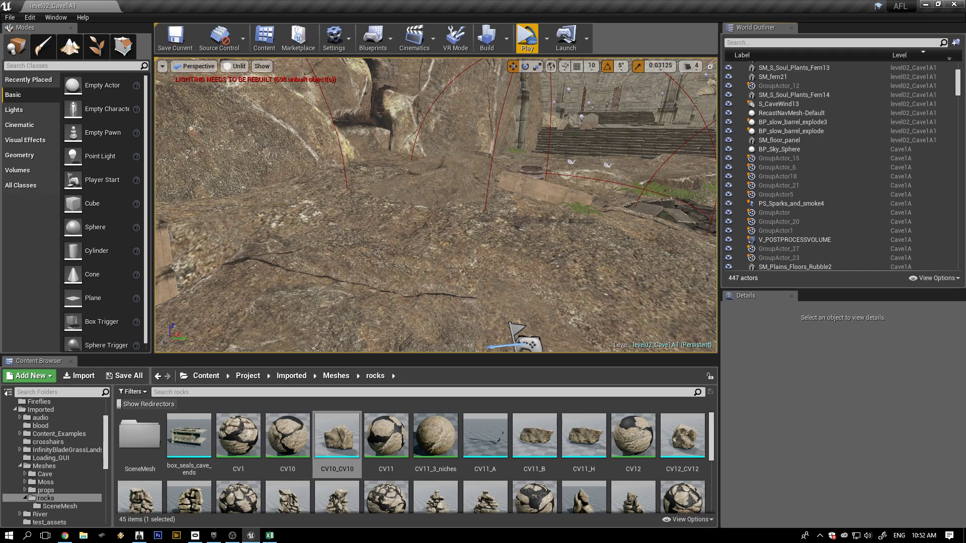
# Open the Levels window, make Cave1A the current level, and close the window
pyautogui.click(56, 18)
pyautogui.click(94, 68)
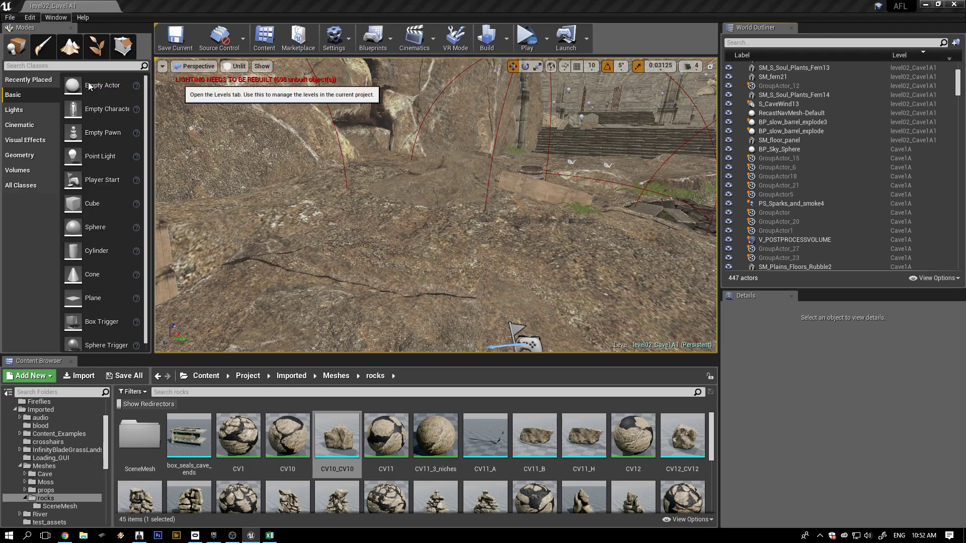
pyautogui.rightClick(278, 176)
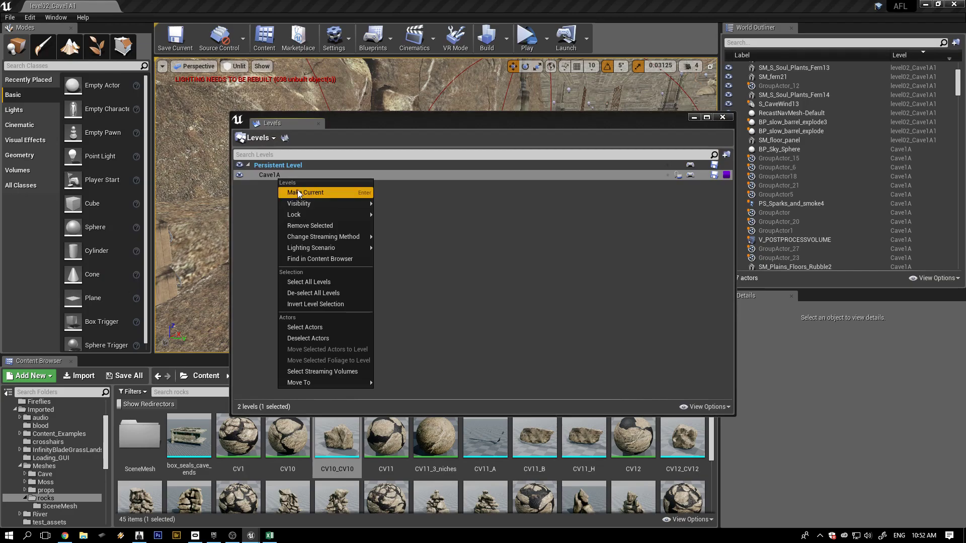
pyautogui.click(298, 190)
pyautogui.click(723, 118)
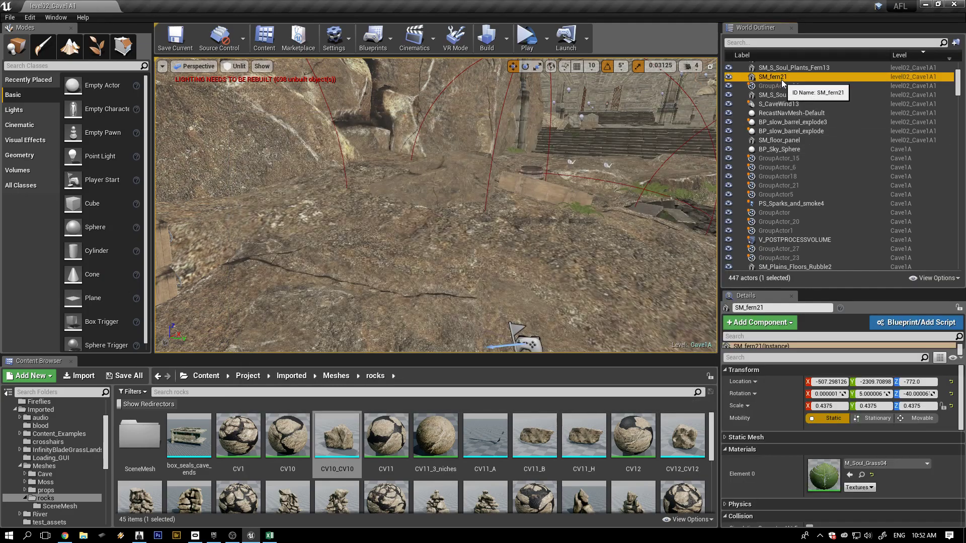
# Move the five ferns and the three CV10 rocks from level02_Cave1A1 to the current level, Cave1A
pyautogui.keyDown('ctrl'); pyautogui.click(797, 69); pyautogui.keyUp('ctrl')
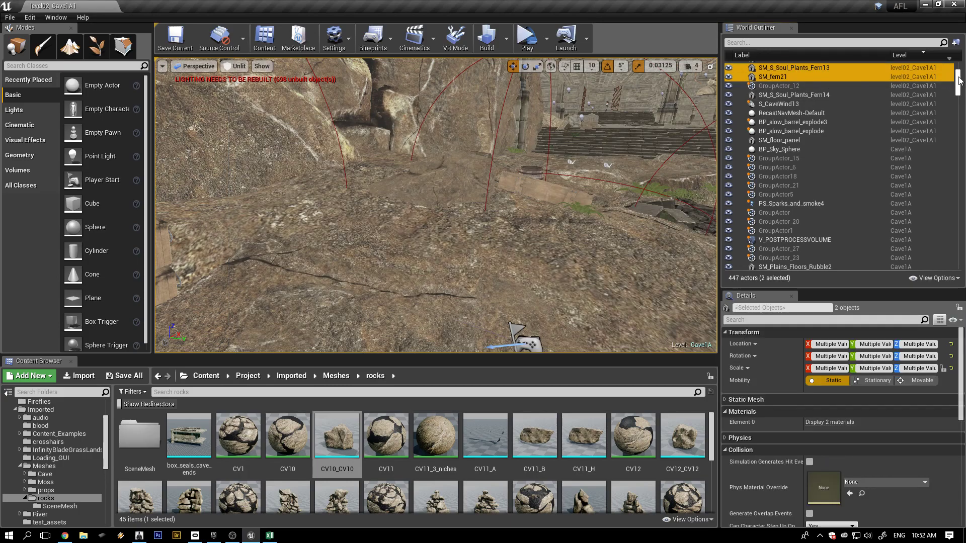
pyautogui.scroll(5, 861, 76)
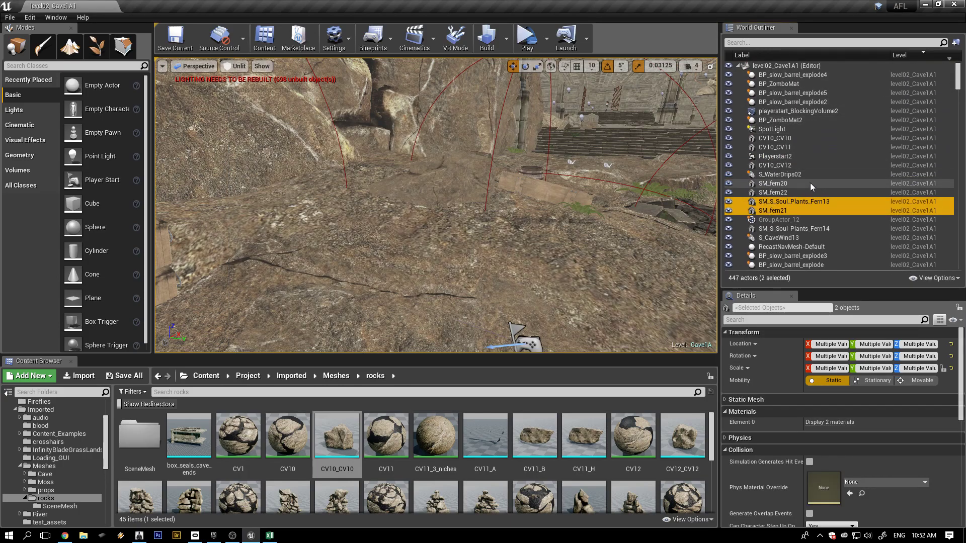
pyautogui.keyDown('ctrl'); pyautogui.click(773, 192); pyautogui.keyUp('ctrl')
pyautogui.keyDown('ctrl'); pyautogui.click(780, 185); pyautogui.keyUp('ctrl')
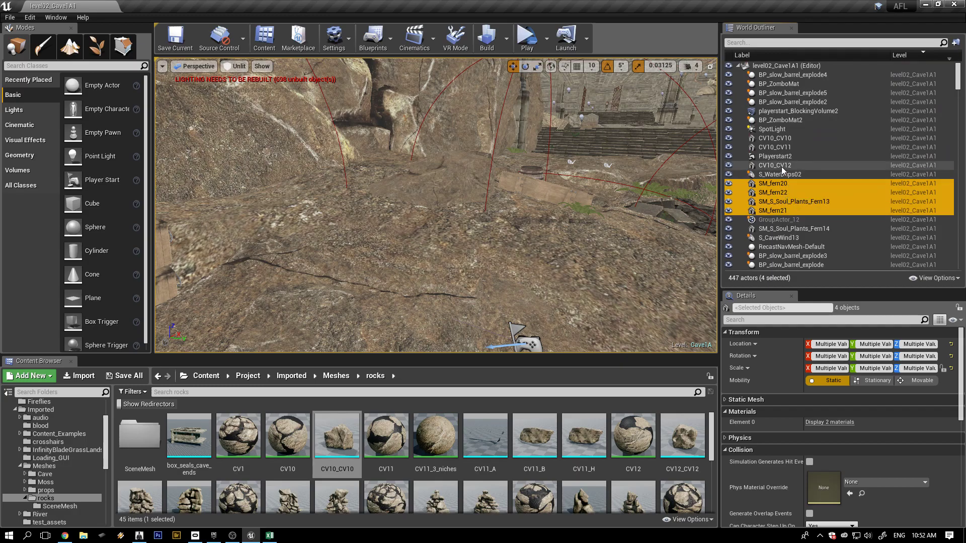
pyautogui.keyDown('ctrl'); pyautogui.click(781, 166); pyautogui.keyUp('ctrl')
pyautogui.keyDown('ctrl'); pyautogui.click(777, 147); pyautogui.keyUp('ctrl')
pyautogui.keyDown('ctrl'); pyautogui.click(783, 139); pyautogui.keyUp('ctrl')
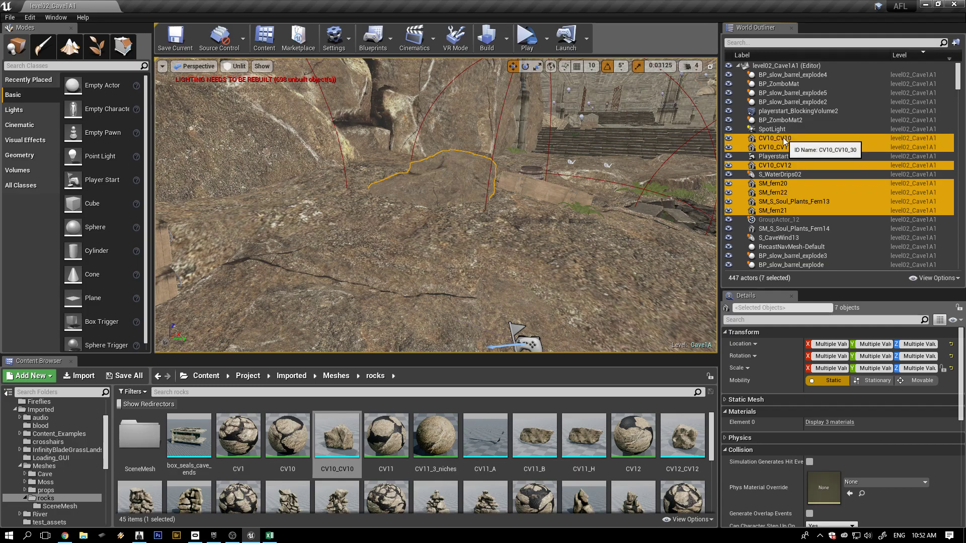
pyautogui.moveTo(607, 235); pyautogui.dragTo(725, 252, button='right')
pyautogui.moveTo(573, 229); pyautogui.dragTo(480, 236, button='right')
pyautogui.moveTo(600, 244); pyautogui.dragTo(549, 246, button='right')
pyautogui.keyDown('ctrl'); pyautogui.click(791, 230); pyautogui.keyUp('ctrl')
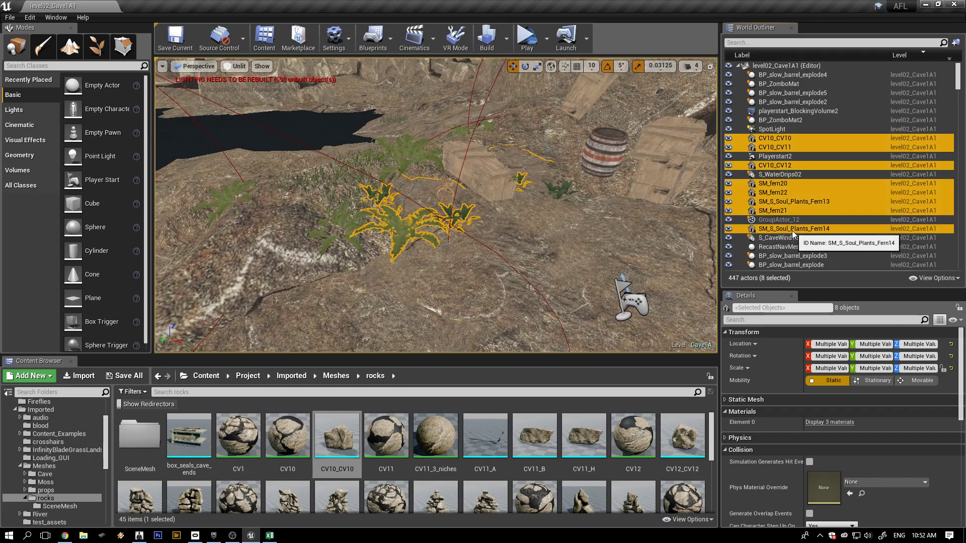
pyautogui.rightClick(796, 144)
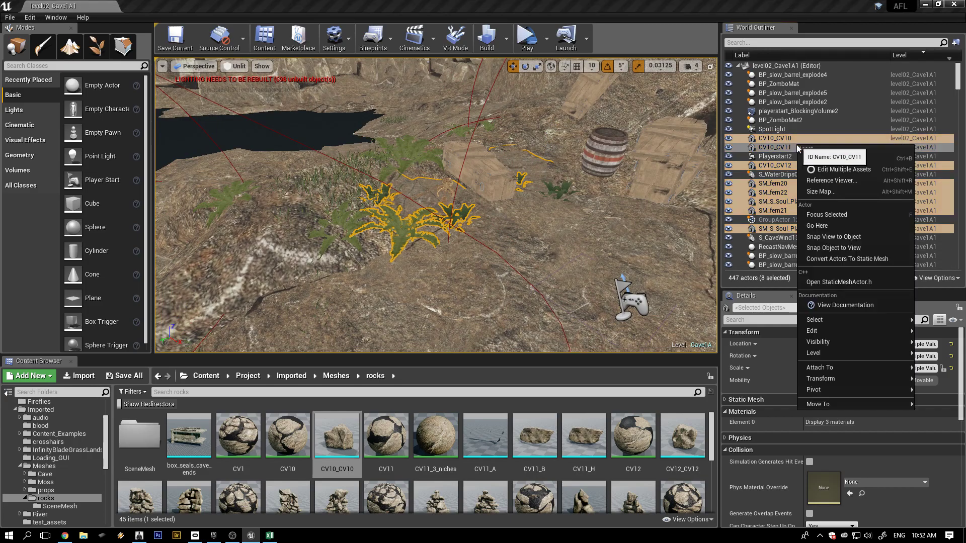
pyautogui.moveTo(835, 353)
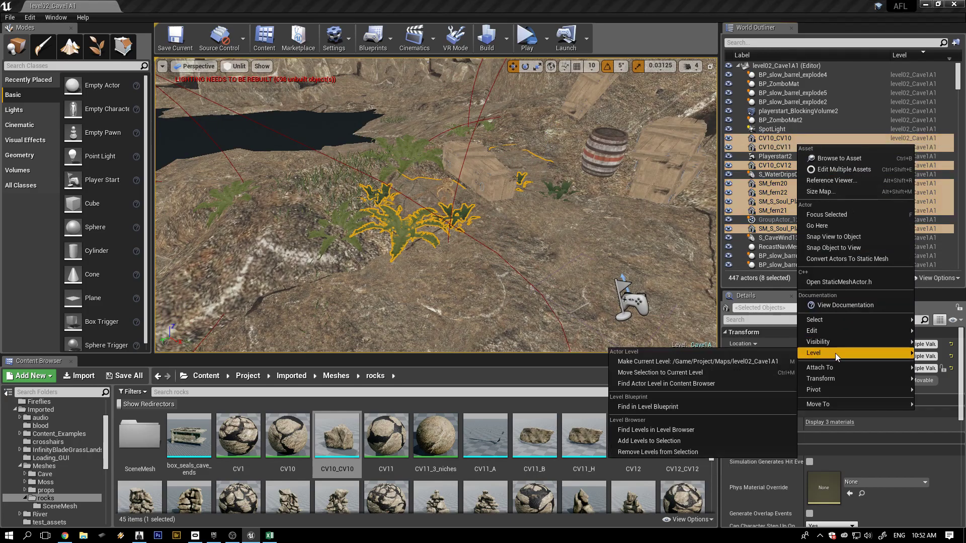
pyautogui.click(726, 373)
# Rename the SpotLight actor in level02_Cave1A1 as ls_player_spot
pyautogui.moveTo(956, 250); pyautogui.dragTo(959, 77)
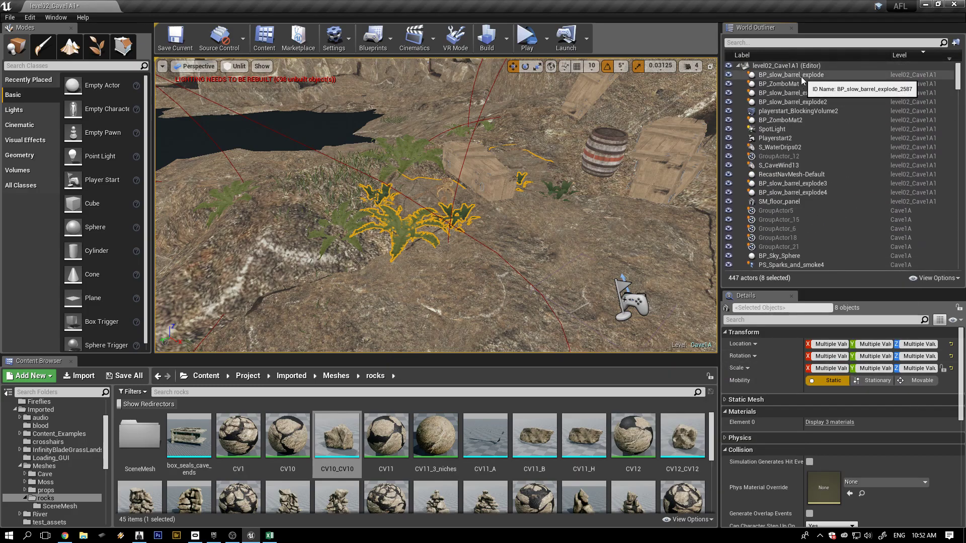
pyautogui.click(796, 93)
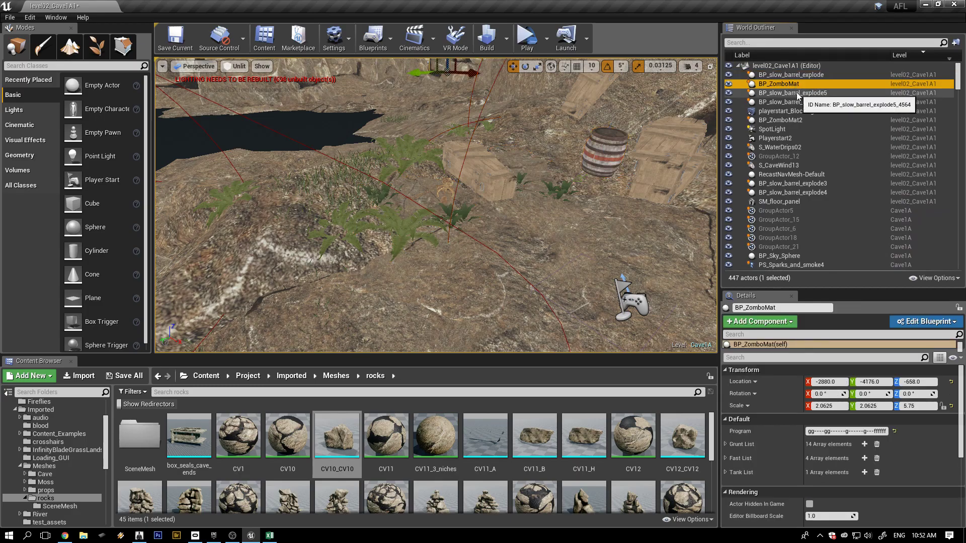
pyautogui.click(807, 111)
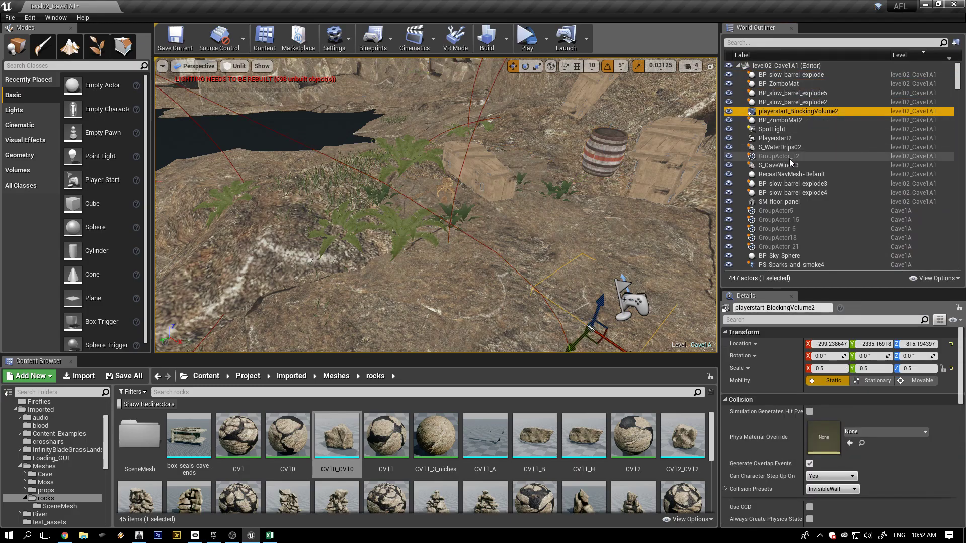
pyautogui.press('Down')
pyautogui.press('Down')
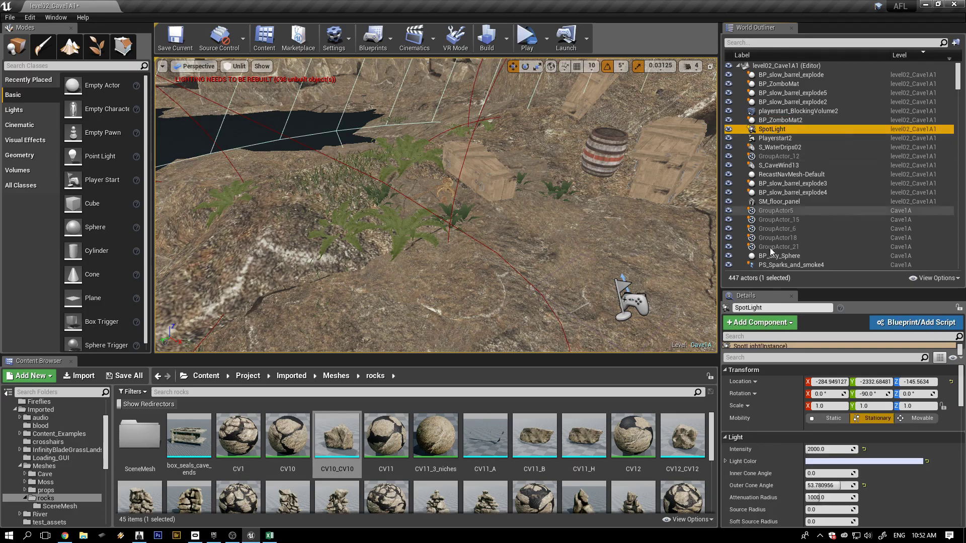
pyautogui.click(737, 308)
pyautogui.write('s_player_spot')
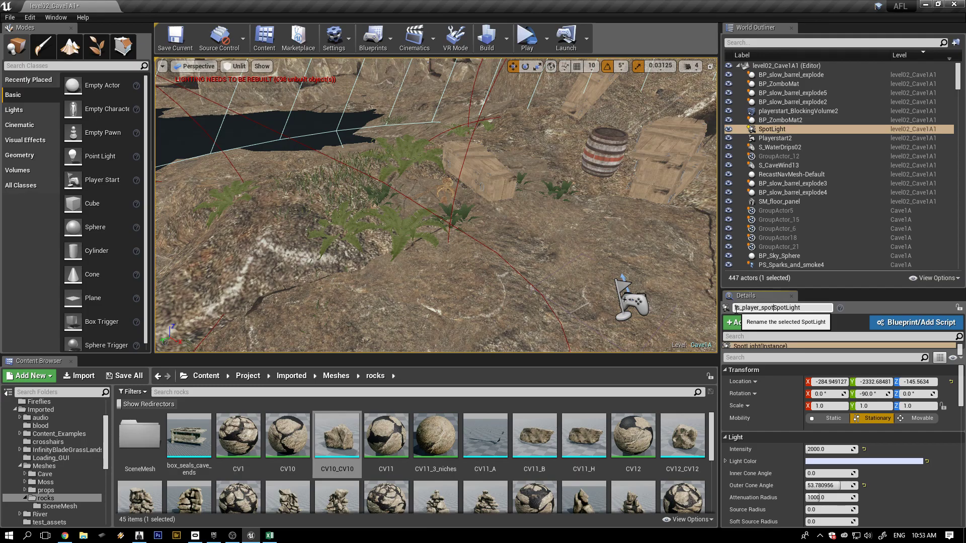
pyautogui.press('Delete')
pyautogui.press('Delete')
pyautogui.press('Delete')
pyautogui.press('Delete')
pyautogui.press('Delete')
pyautogui.press('Delete')
pyautogui.press('Delete')
pyautogui.press('Delete')
pyautogui.press('Delete')
pyautogui.write('l')
pyautogui.press('Return')
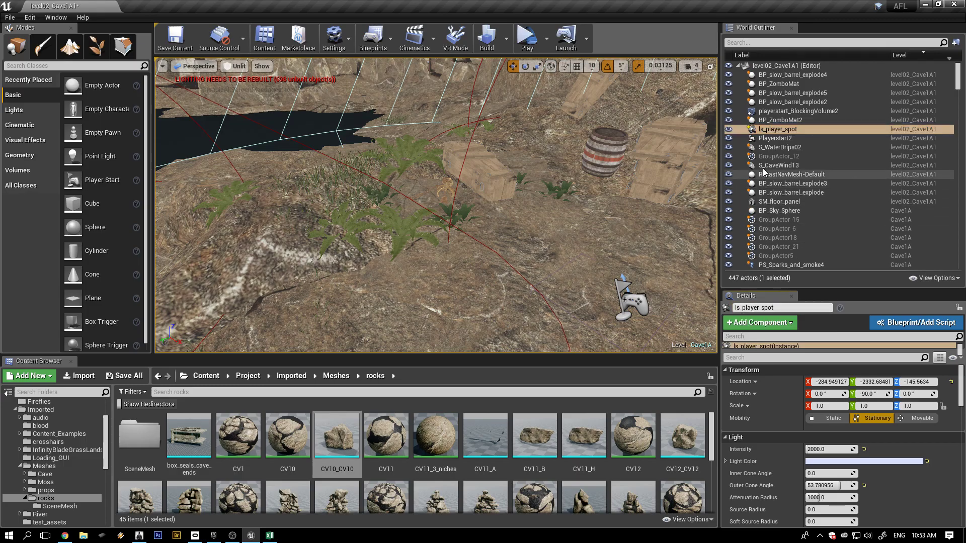
# Check the remaining level02_Cave1A1 actors and move SM_floor_panel to the current level, Cave1A
pyautogui.click(778, 138)
pyautogui.click(787, 147)
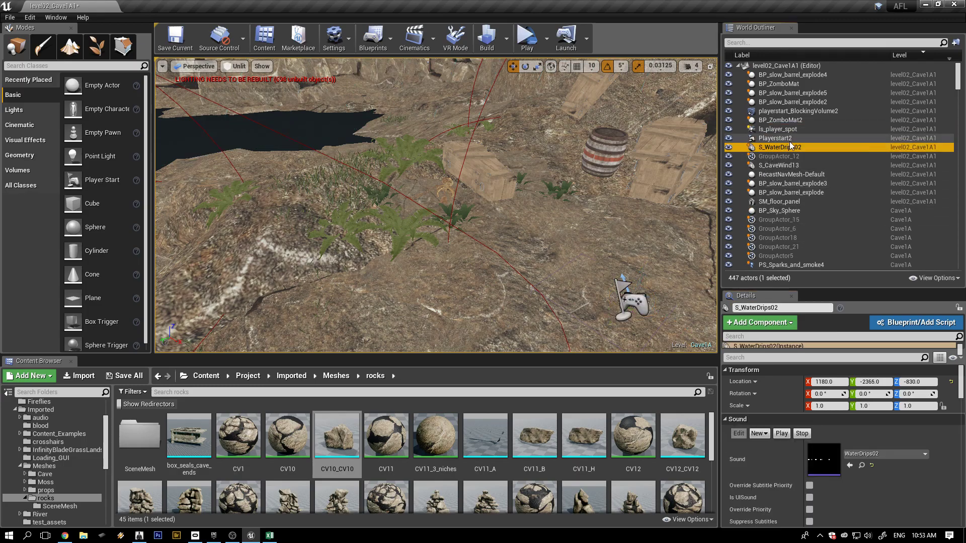
pyautogui.click(779, 165)
pyautogui.click(783, 175)
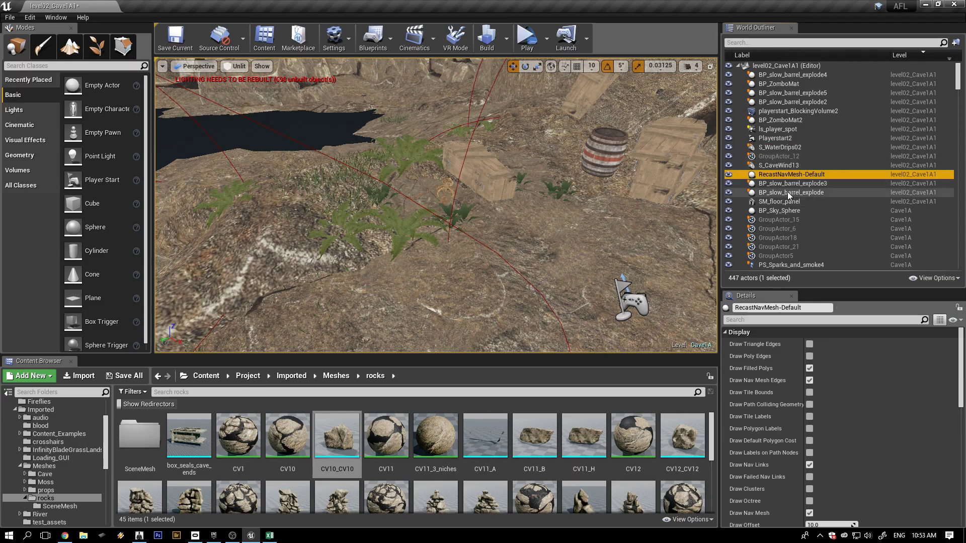
pyautogui.click(791, 192)
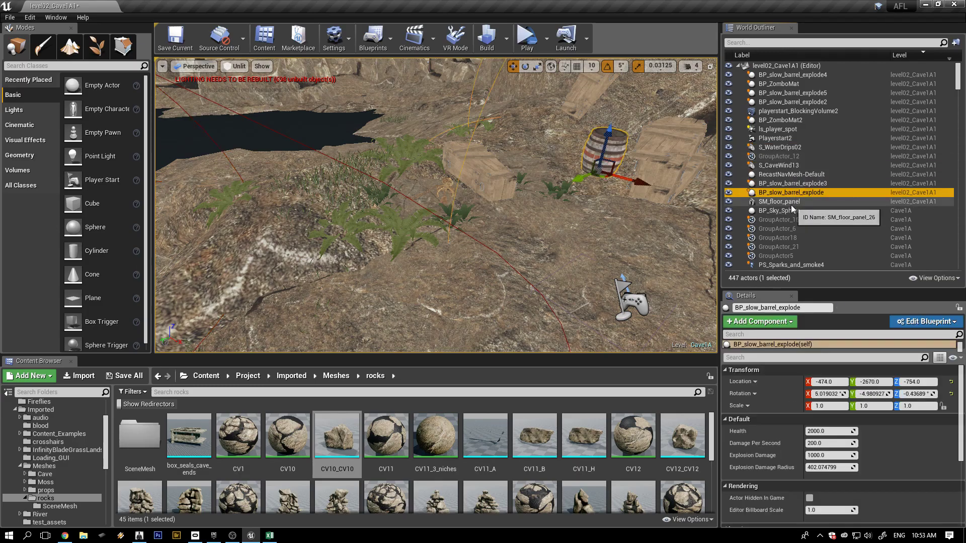
pyautogui.click(790, 204)
pyautogui.rightClick(787, 203)
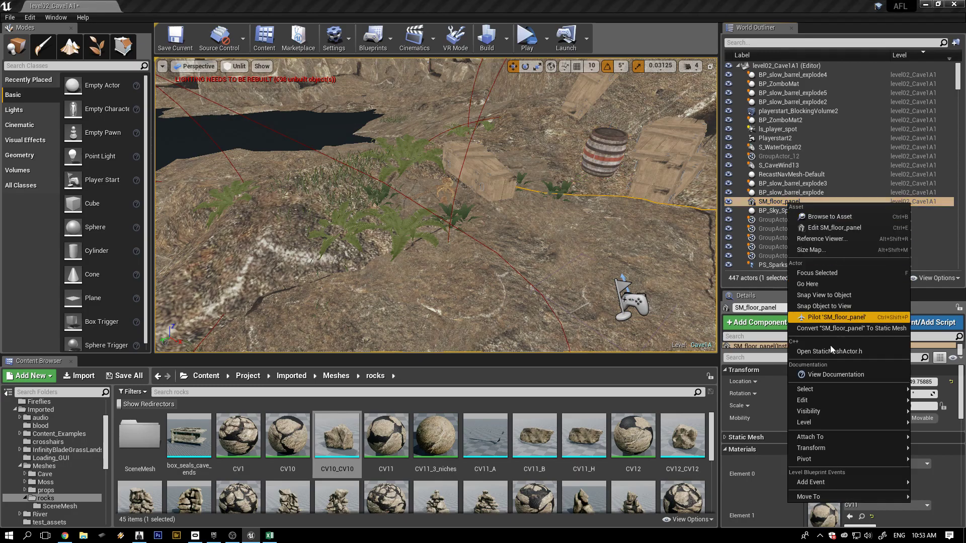
pyautogui.moveTo(825, 421)
pyautogui.click(723, 441)
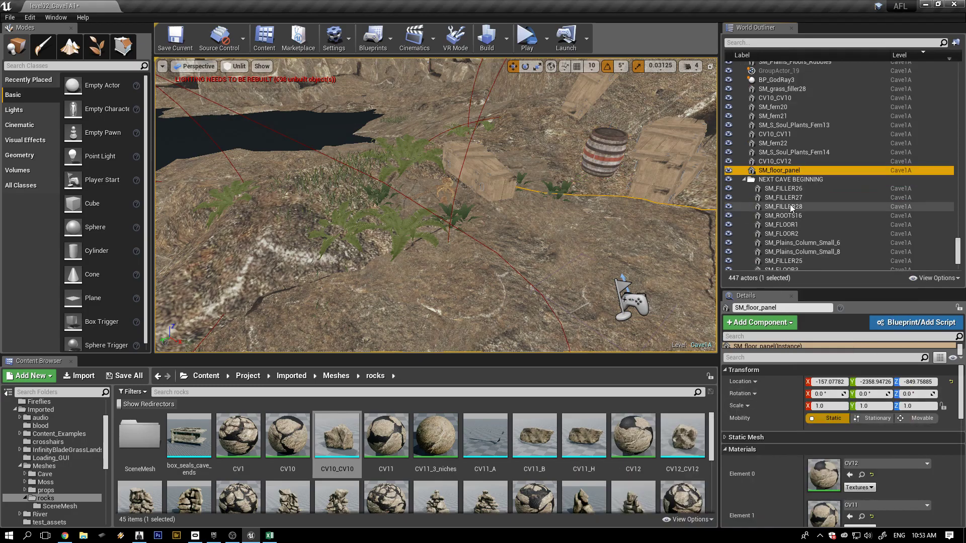
# Save the level02_Cave1A1 level and playtest it
pyautogui.moveTo(958, 251); pyautogui.dragTo(957, 70)
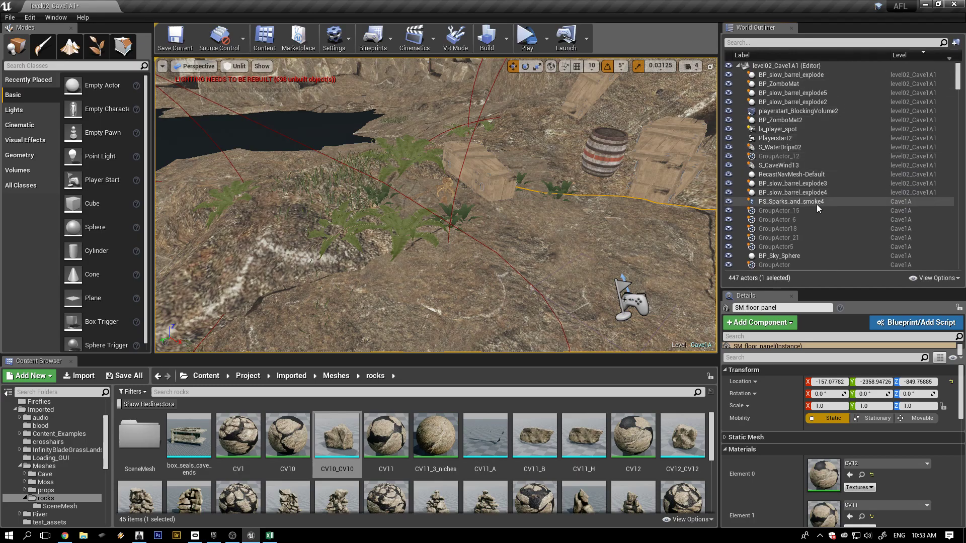
pyautogui.click(797, 185)
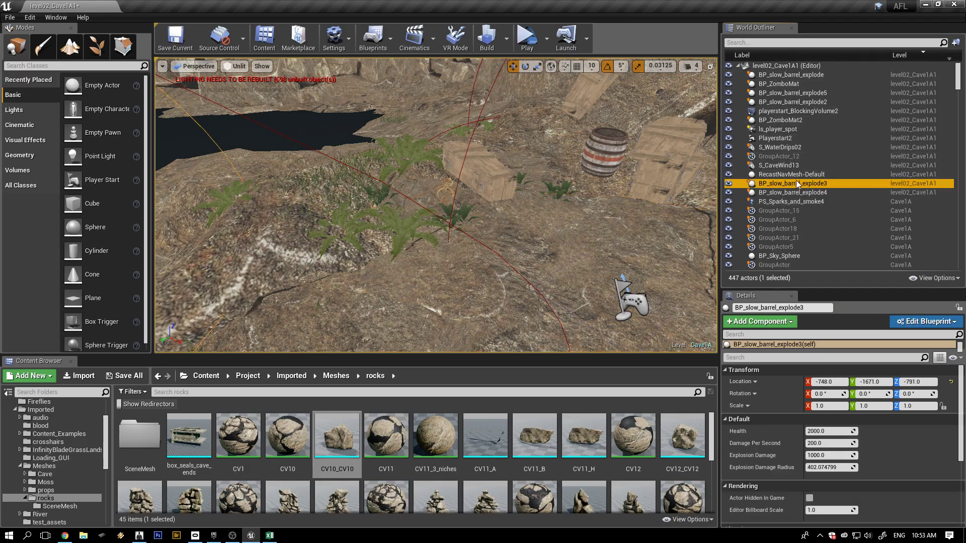
pyautogui.click(175, 41)
pyautogui.click(124, 375)
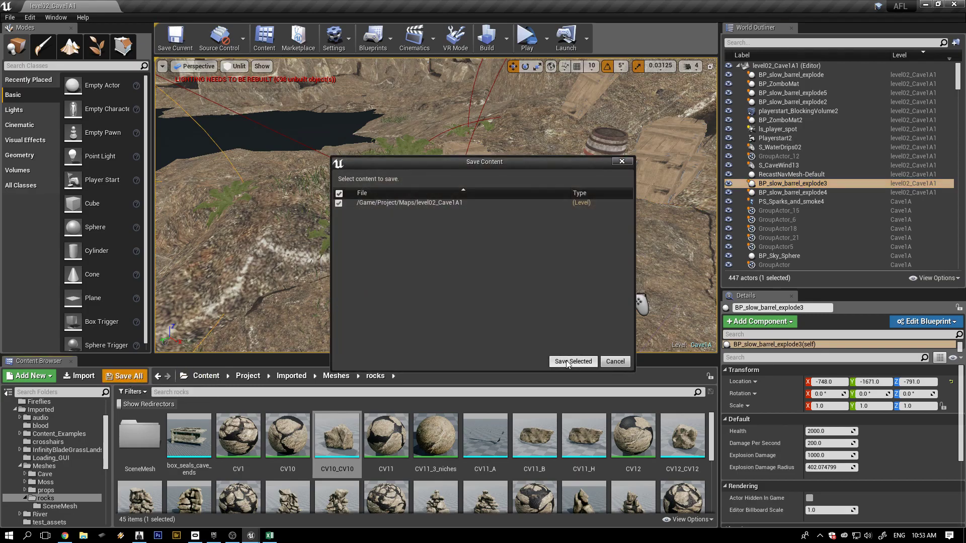
pyautogui.click(568, 363)
pyautogui.moveTo(484, 260); pyautogui.dragTo(435, 252, button='right')
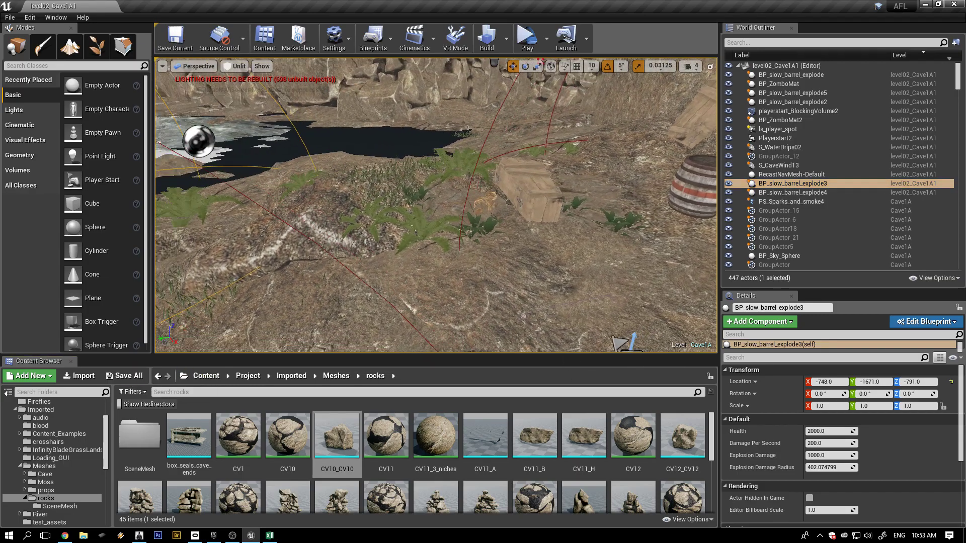
pyautogui.click(526, 38)
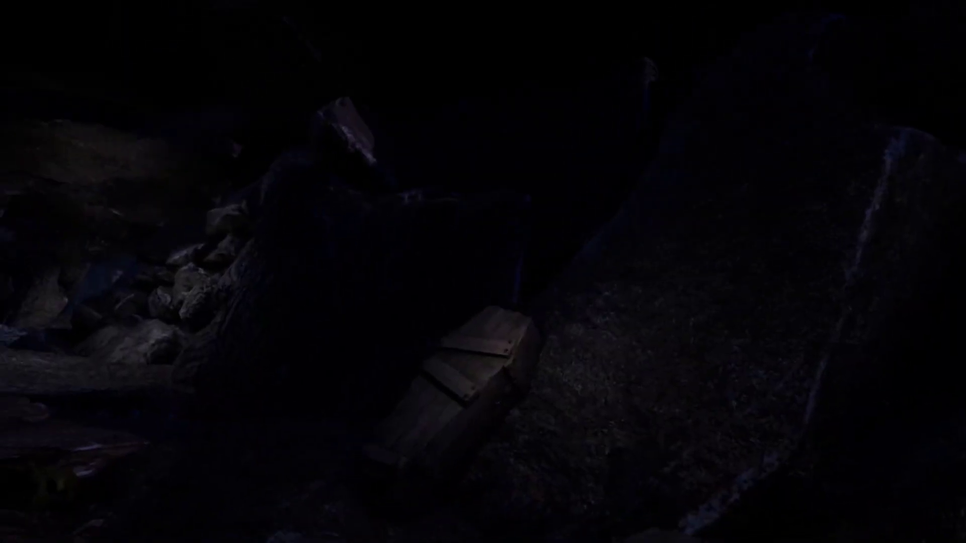
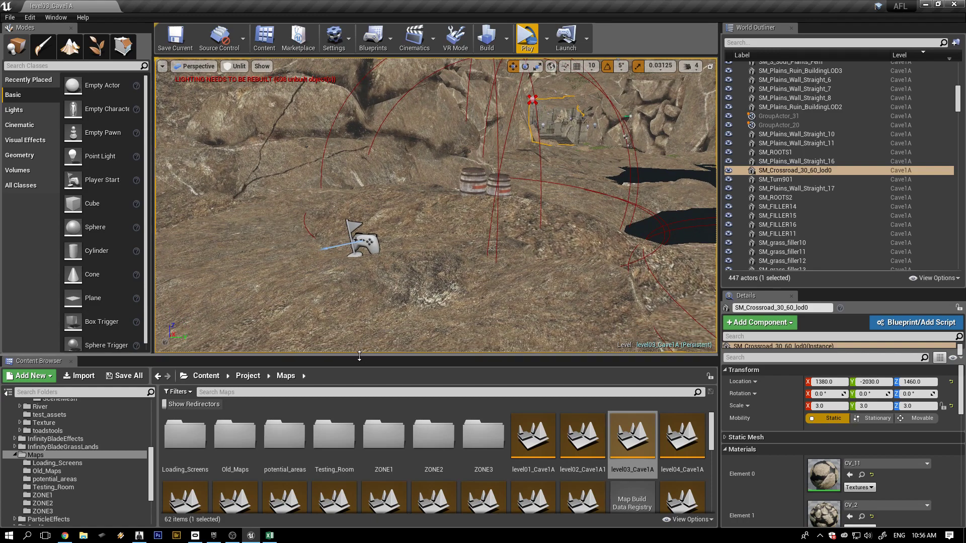
# Enlarge the Content Browser slightly and show the meshes in the rocks folder
pyautogui.moveTo(359, 356); pyautogui.dragTo(360, 347)
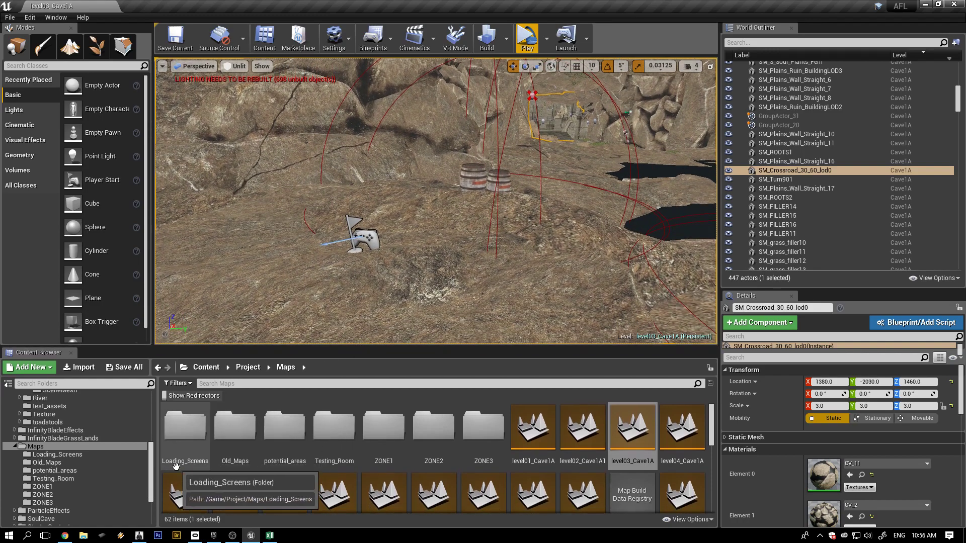
pyautogui.moveTo(151, 468); pyautogui.dragTo(152, 442)
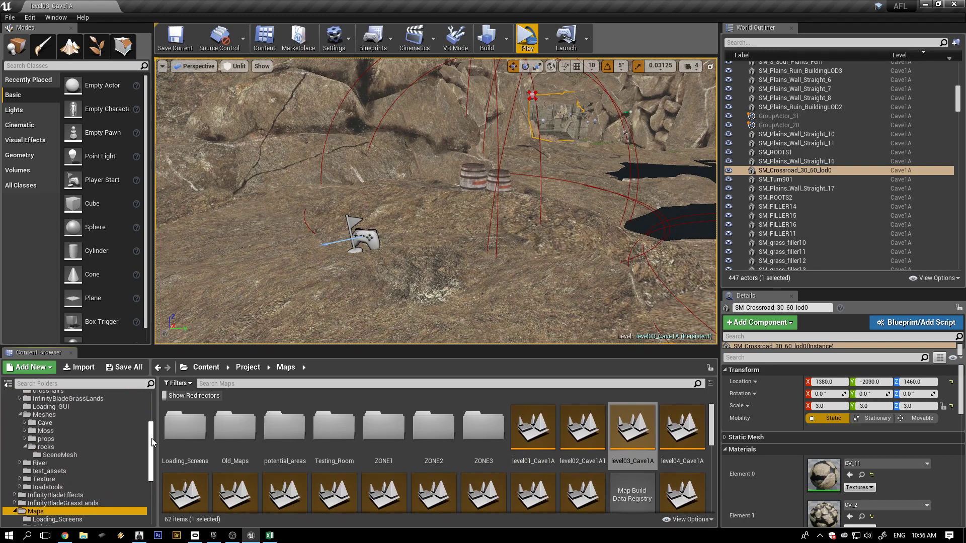
pyautogui.click(54, 449)
pyautogui.scroll(-5, 436, 468)
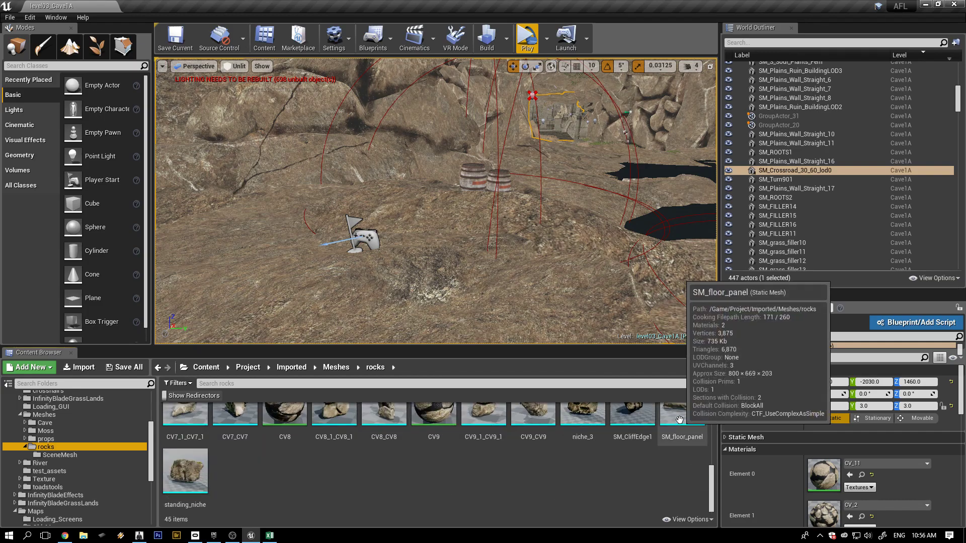
# Try an SM_floor_panel mesh on the ground near the player start, lowered slightly into the terrain
pyautogui.moveTo(682, 420); pyautogui.dragTo(438, 184)
pyautogui.moveTo(480, 267); pyautogui.dragTo(533, 244, button='middle')
pyautogui.moveTo(533, 244); pyautogui.dragTo(465, 310, button='right')
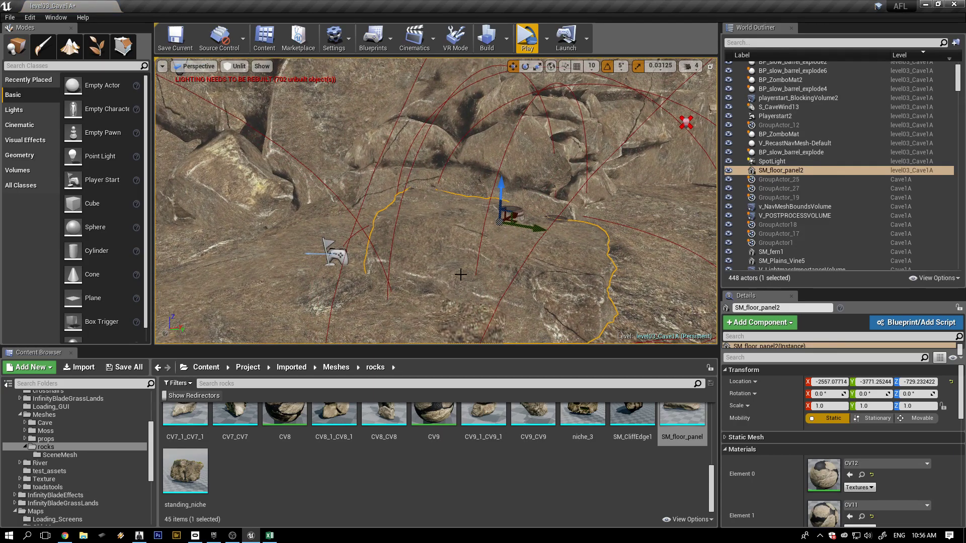
pyautogui.moveTo(501, 190); pyautogui.dragTo(508, 206)
# Try the floor panel rotated about 140° around Z and shifted across the ground near the player start, and delete it
pyautogui.moveTo(458, 281); pyautogui.dragTo(351, 300, button='right')
pyautogui.moveTo(246, 185); pyautogui.dragTo(245, 171)
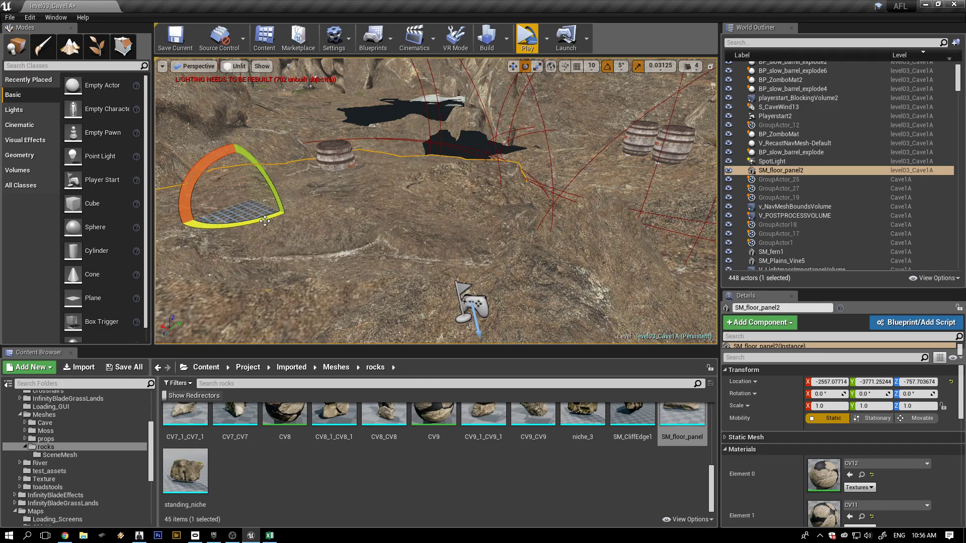
pyautogui.moveTo(265, 221); pyautogui.dragTo(313, 197)
pyautogui.press('w')
pyautogui.moveTo(227, 189); pyautogui.dragTo(331, 187)
pyautogui.moveTo(429, 209)
pyautogui.mouseDown(button='right')
pyautogui.moveTo(420, 227)
pyautogui.moveTo(442, 214)
pyautogui.moveTo(433, 214)
pyautogui.mouseUp(button='right')
pyautogui.moveTo(416, 173); pyautogui.dragTo(504, 155)
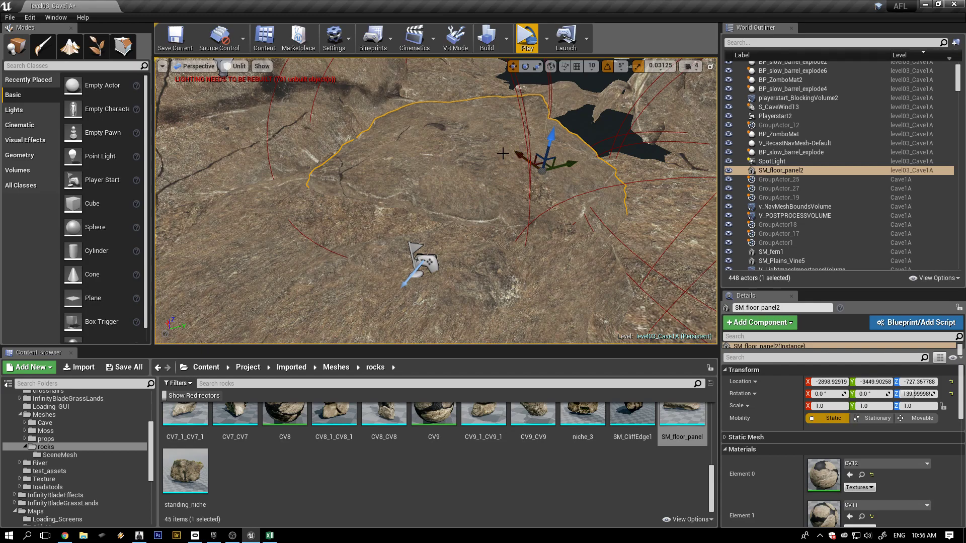
pyautogui.press('Delete')
# Place a CV10_CV10 rock from the rocks folder on the ground beside the player start
pyautogui.scroll(1, 709, 476)
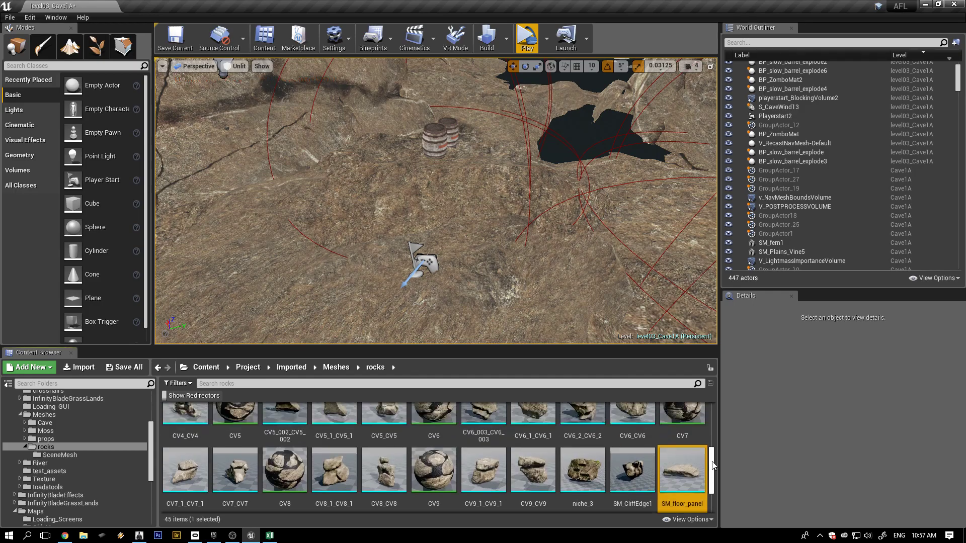
pyautogui.moveTo(713, 466); pyautogui.dragTo(711, 416)
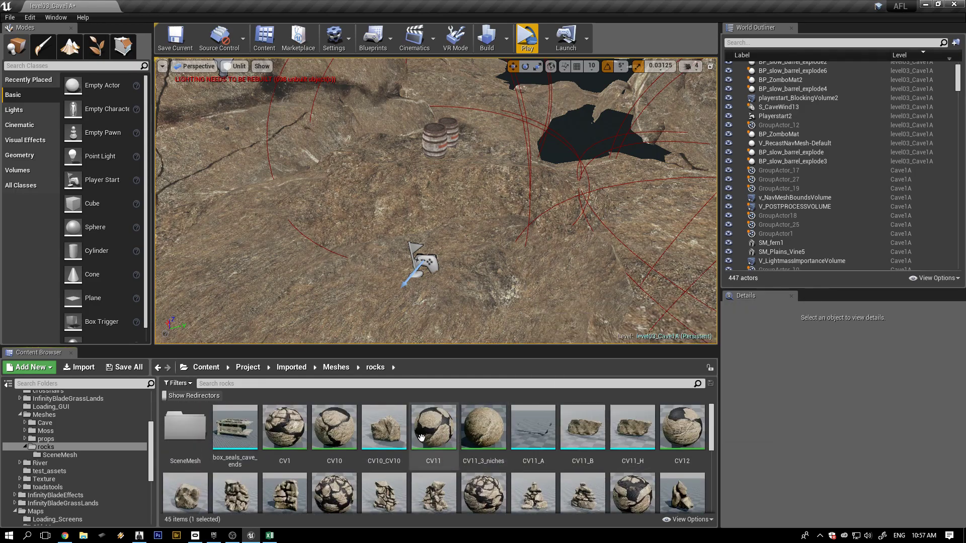
pyautogui.moveTo(384, 428); pyautogui.dragTo(422, 242)
pyautogui.scroll(2, 476, 256)
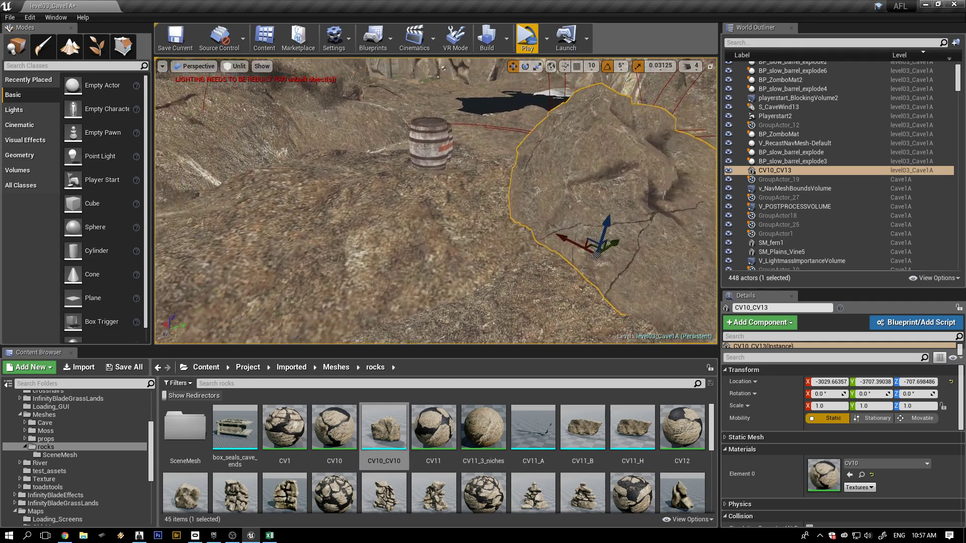
pyautogui.scroll(-5, 460, 267)
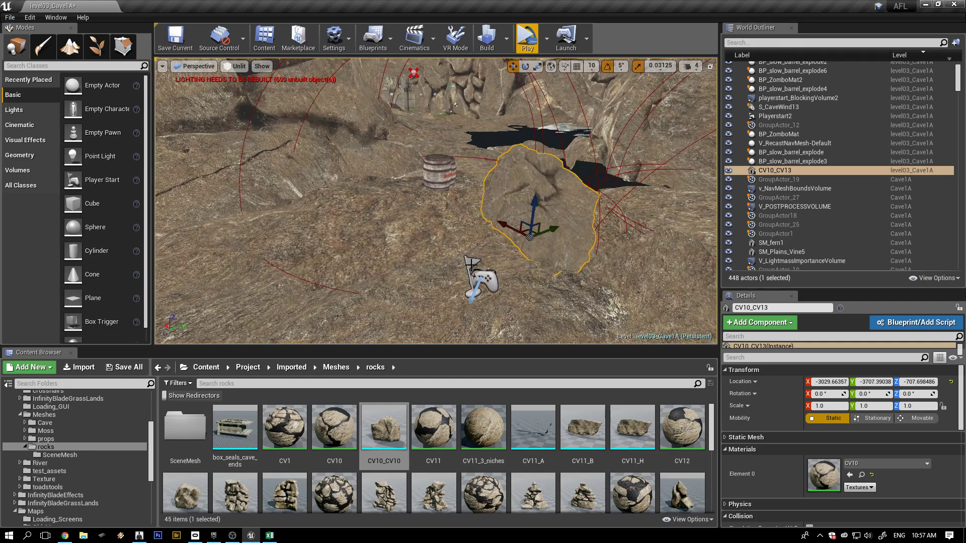
# Rotate the new CV10_CV10 rock to about -95° around X and -35° around Z, and stretch it to 1.59375 along X
pyautogui.moveTo(470, 268); pyautogui.dragTo(465, 265, button='right')
pyautogui.press('e')
pyautogui.moveTo(524, 255); pyautogui.dragTo(436, 283)
pyautogui.keyDown('alt'); pyautogui.moveTo(390, 308); pyautogui.dragTo(391, 309); pyautogui.keyUp('alt')
pyautogui.press('r')
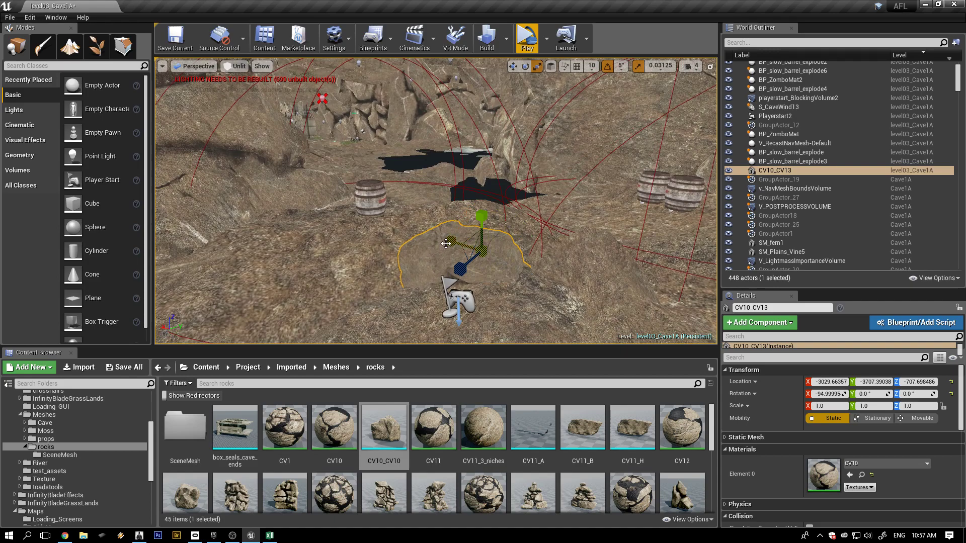
pyautogui.moveTo(445, 244); pyautogui.dragTo(532, 298)
pyautogui.press('w')
pyautogui.scroll(2, 533, 297)
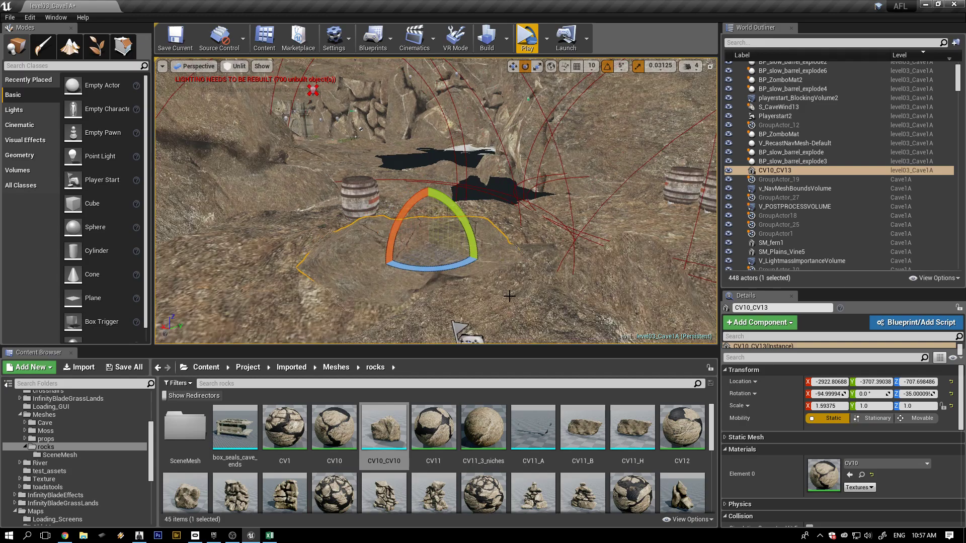
# Check the rock in Lit view, adjusting its rotation to about -102° around X and shifting it to about X -2885
pyautogui.hotkey('alt', '4')
pyautogui.moveTo(486, 294); pyautogui.dragTo(599, 289, button='right')
pyautogui.moveTo(531, 294); pyautogui.dragTo(482, 294, button='right')
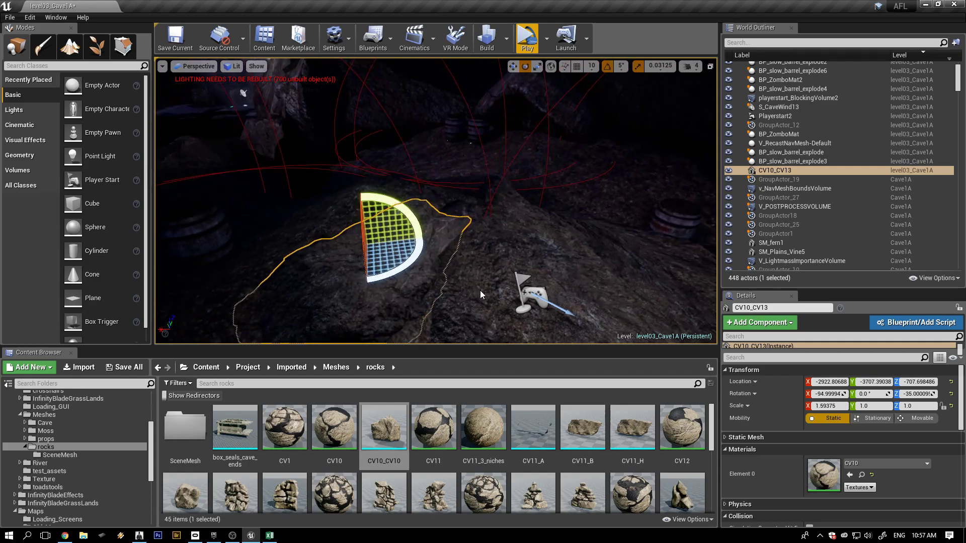
pyautogui.moveTo(385, 203); pyautogui.dragTo(308, 247)
pyautogui.press('w')
pyautogui.press('f')
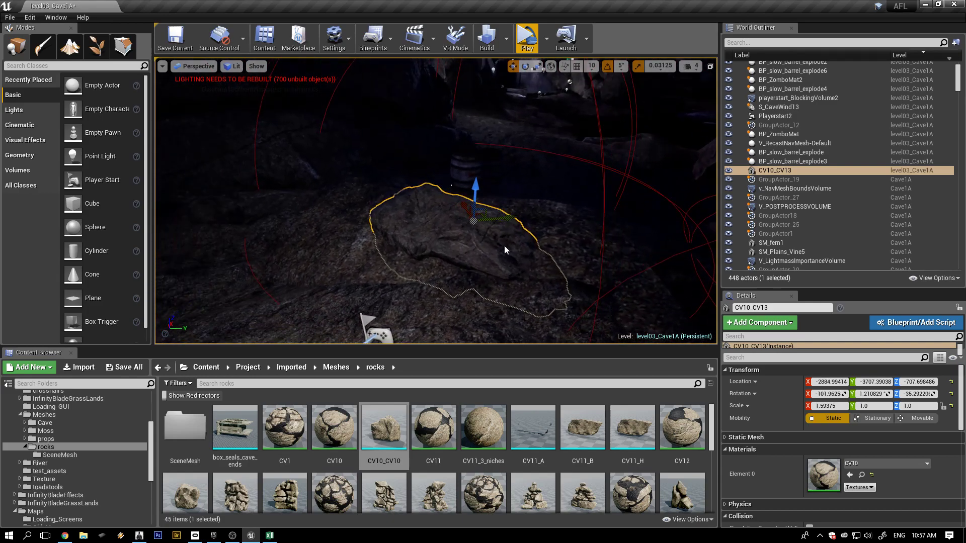
# Return the viewport to Unlit, turn the rock to about -55° around Z, and scale it to 2.03125 in X and 1.3125 in Z
pyautogui.hotkey('alt', '3')
pyautogui.keyDown('alt'); pyautogui.moveTo(504, 245); pyautogui.dragTo(541, 213); pyautogui.keyUp('alt')
pyautogui.press('e')
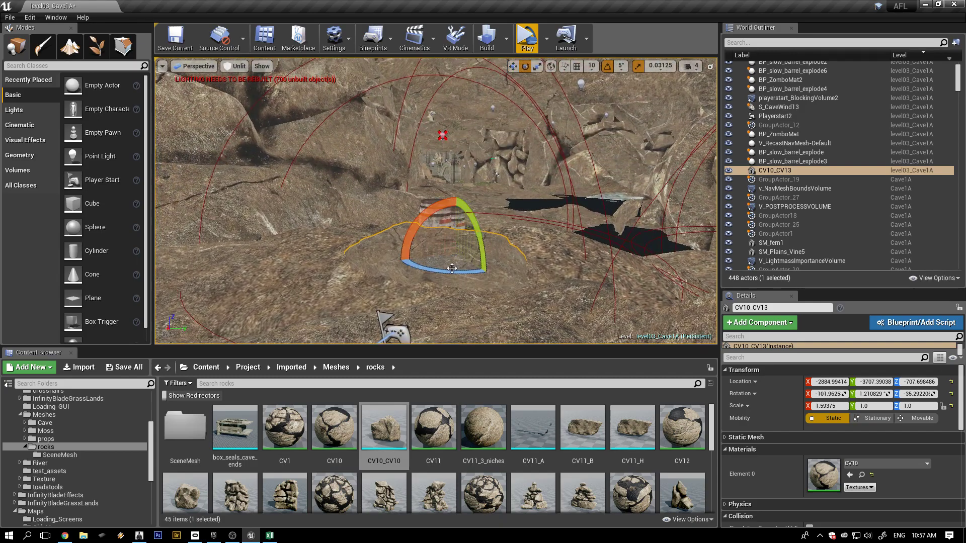
pyautogui.moveTo(452, 270); pyautogui.dragTo(411, 247)
pyautogui.press('r')
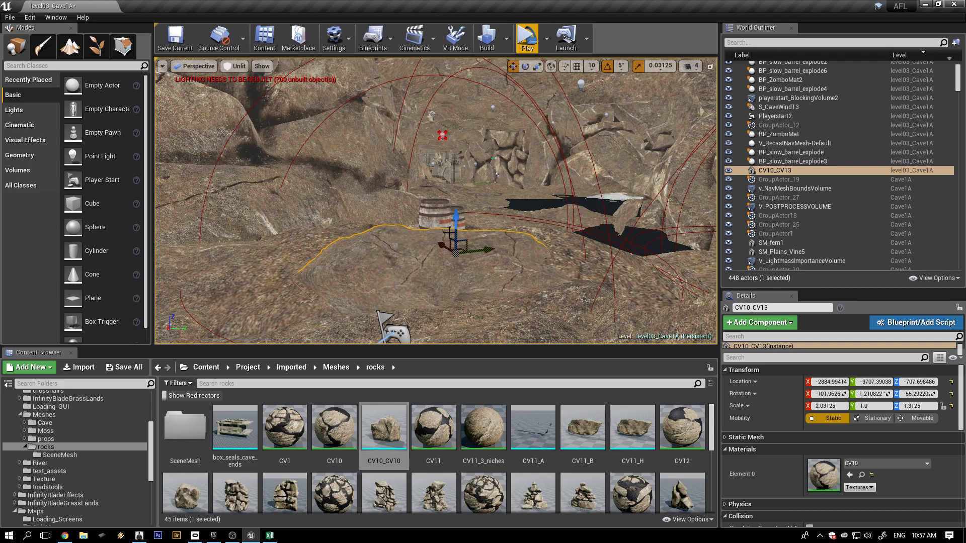
# Shift the rock to about Y -3666 and sink it into the ground to about Z -714
pyautogui.moveTo(451, 220); pyautogui.dragTo(451, 227)
pyautogui.moveTo(312, 260); pyautogui.dragTo(344, 270, button='right')
pyautogui.moveTo(363, 233); pyautogui.dragTo(358, 192)
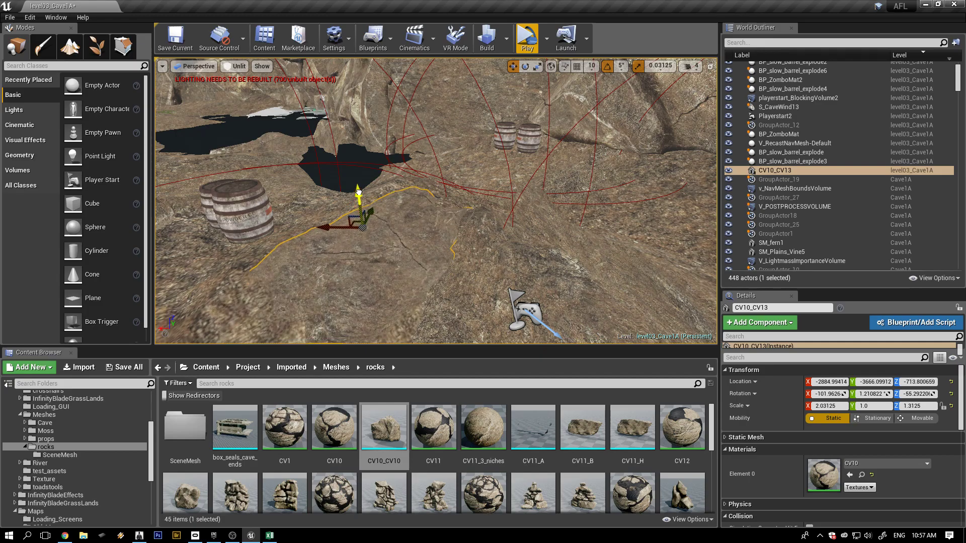
# Move BP_slow_barrel_explode5 and its neighbouring barrel apart along Y and tilt both slightly, BP_slow_barrel_explode5 by 5° around X
pyautogui.moveTo(444, 257); pyautogui.dragTo(421, 268, button='right')
pyautogui.scroll(3, 491, 251)
pyautogui.click(455, 261)
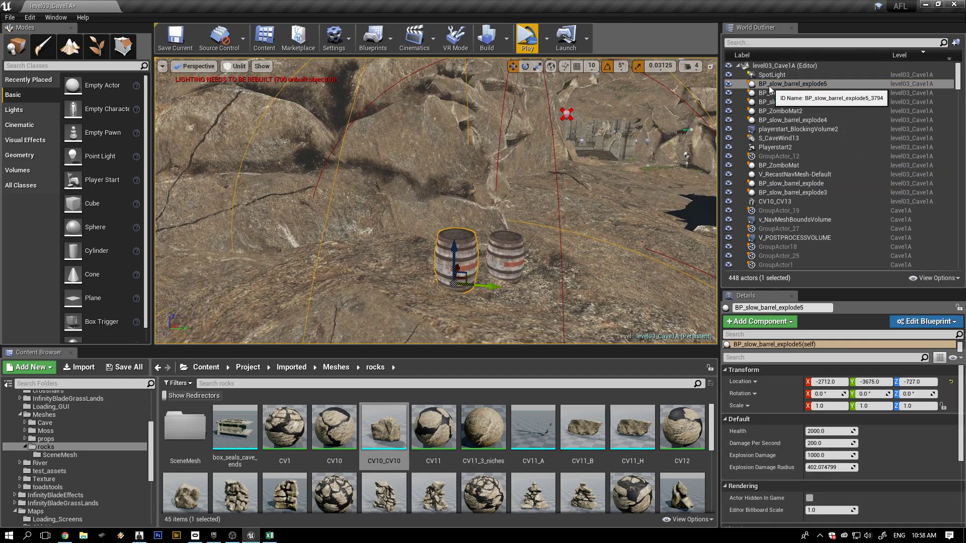
pyautogui.moveTo(495, 288); pyautogui.dragTo(431, 274)
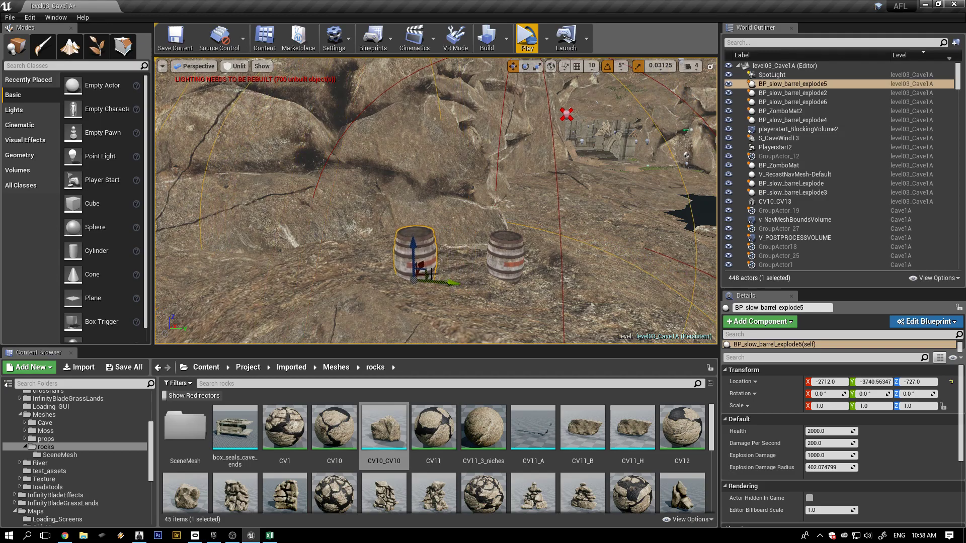
pyautogui.click(507, 256)
pyautogui.moveTo(536, 278); pyautogui.dragTo(587, 280)
pyautogui.moveTo(555, 244); pyautogui.dragTo(540, 235)
pyautogui.click(428, 240)
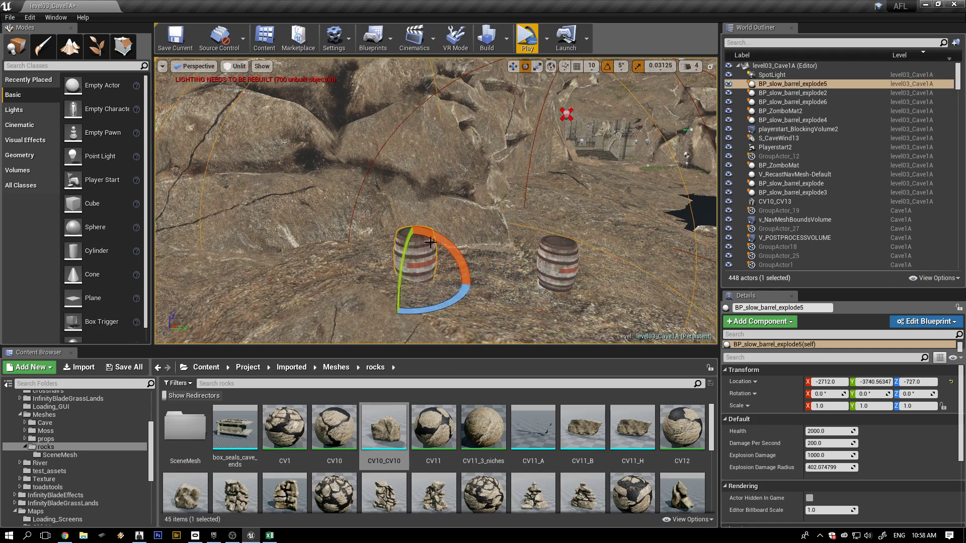
pyautogui.moveTo(429, 234); pyautogui.dragTo(433, 236)
# Move BP_slow_barrel_explode3 to about X -3104, Y -3222, lower it onto the ground at about Z -751, and tilt it slightly
pyautogui.moveTo(485, 295); pyautogui.dragTo(438, 273, button='right')
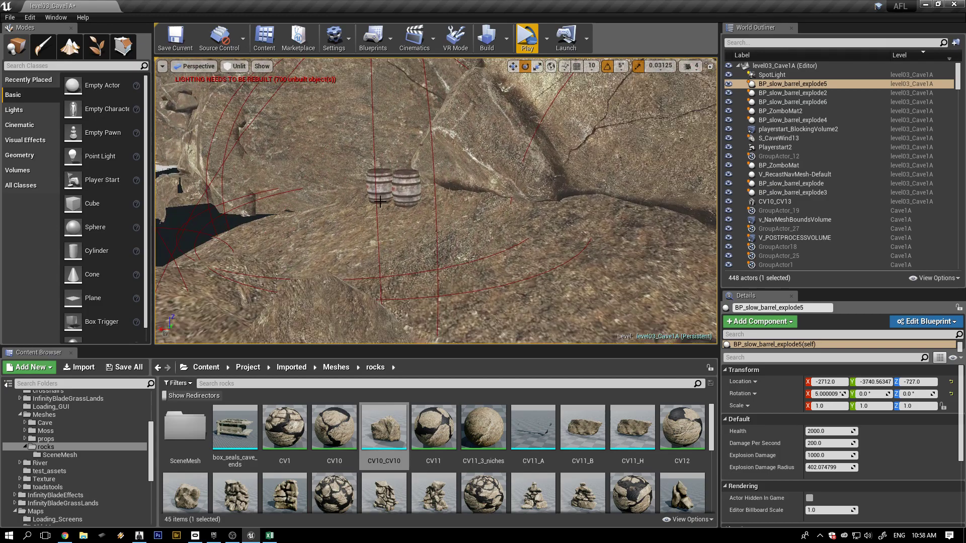
pyautogui.click(375, 185)
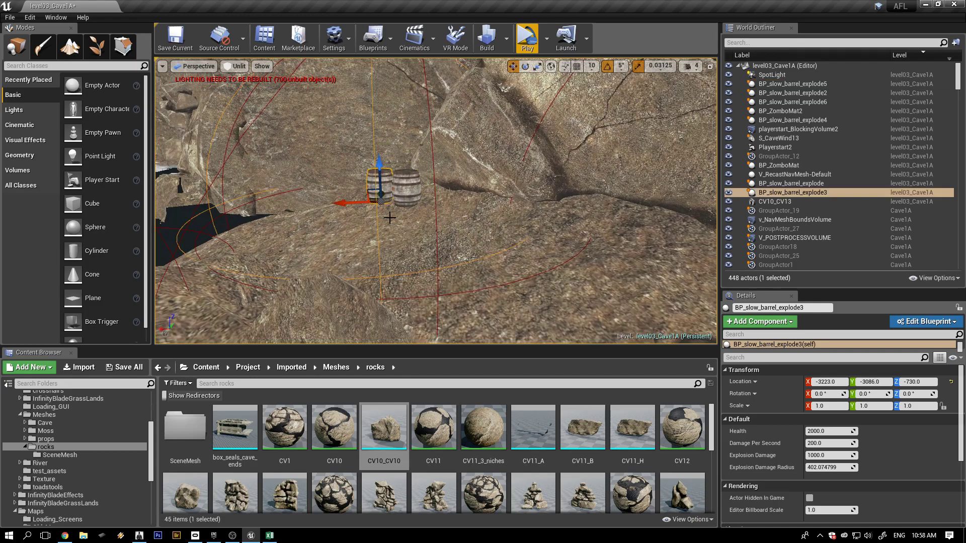
pyautogui.moveTo(390, 217); pyautogui.dragTo(388, 226, button='right')
pyautogui.moveTo(442, 147); pyautogui.dragTo(394, 140)
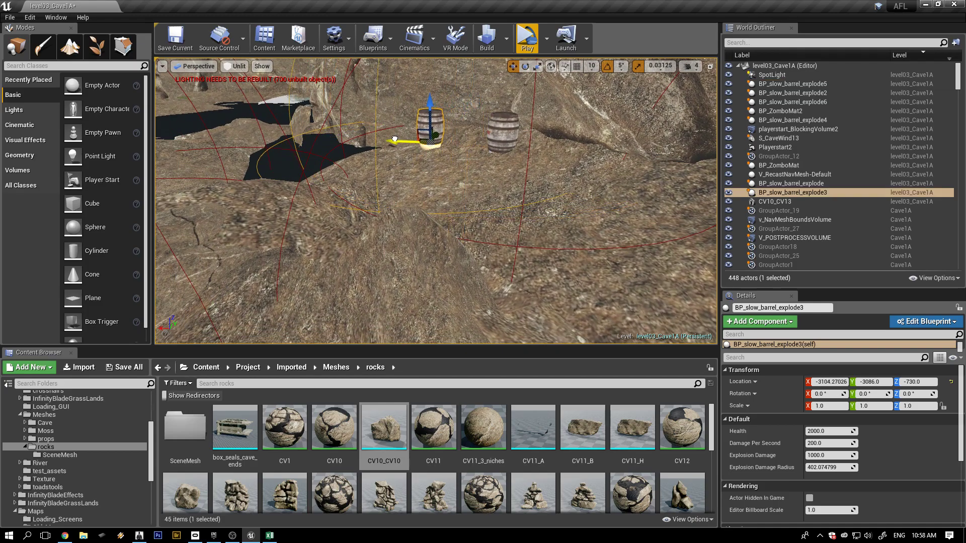
pyautogui.moveTo(437, 144); pyautogui.dragTo(508, 153, button='right')
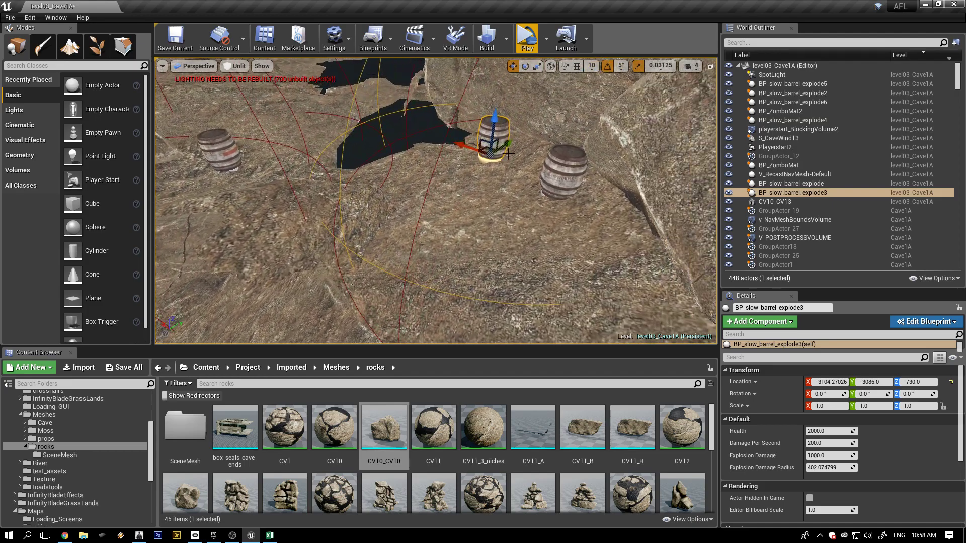
pyautogui.moveTo(507, 142); pyautogui.dragTo(473, 161)
pyautogui.moveTo(473, 161); pyautogui.dragTo(307, 225, button='right')
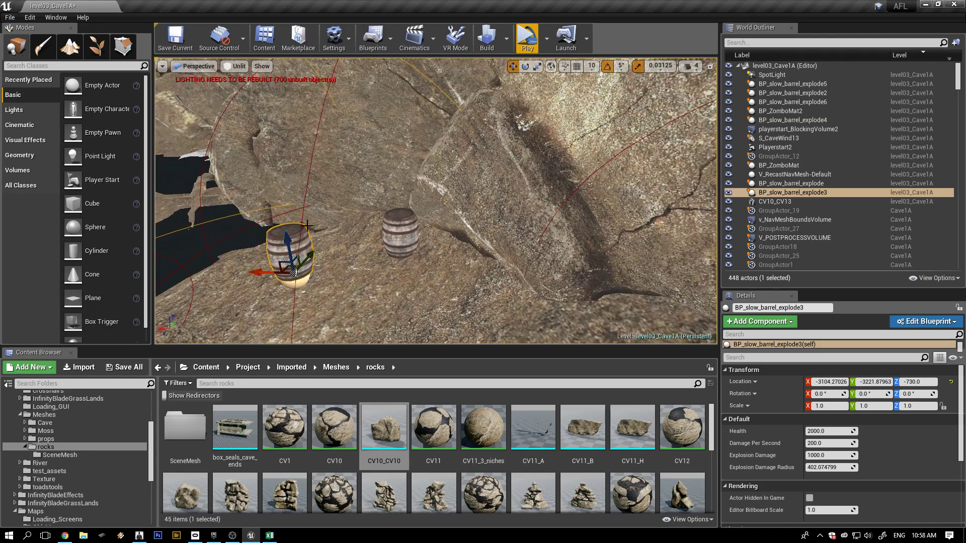
pyautogui.moveTo(285, 234); pyautogui.dragTo(289, 245)
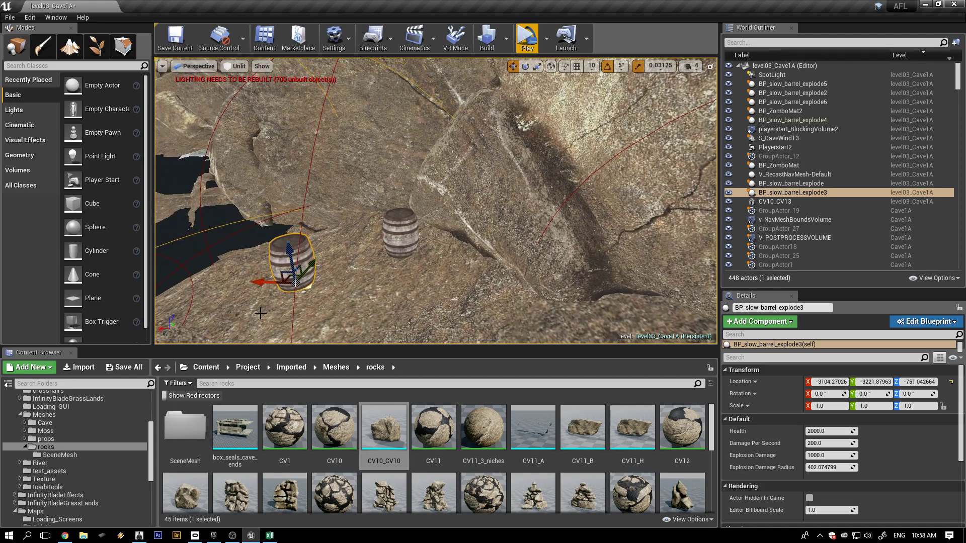
pyautogui.moveTo(282, 335); pyautogui.dragTo(332, 299, button='right')
pyautogui.moveTo(443, 250); pyautogui.dragTo(352, 282, button='right')
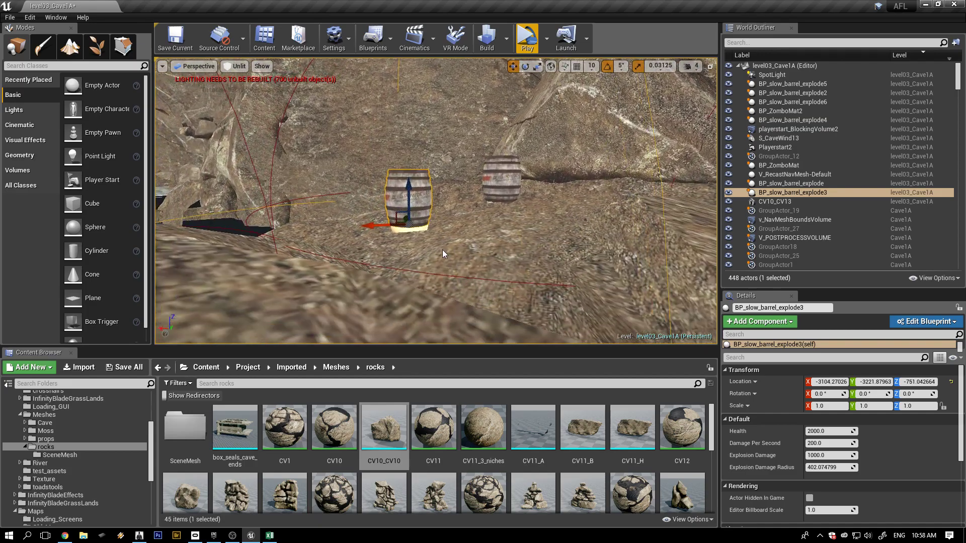
pyautogui.moveTo(413, 186); pyautogui.dragTo(376, 187)
# Tilt BP_slow_barrel_explode2 by -5° around X
pyautogui.moveTo(480, 211); pyautogui.dragTo(498, 223, button='right')
pyautogui.click(428, 144)
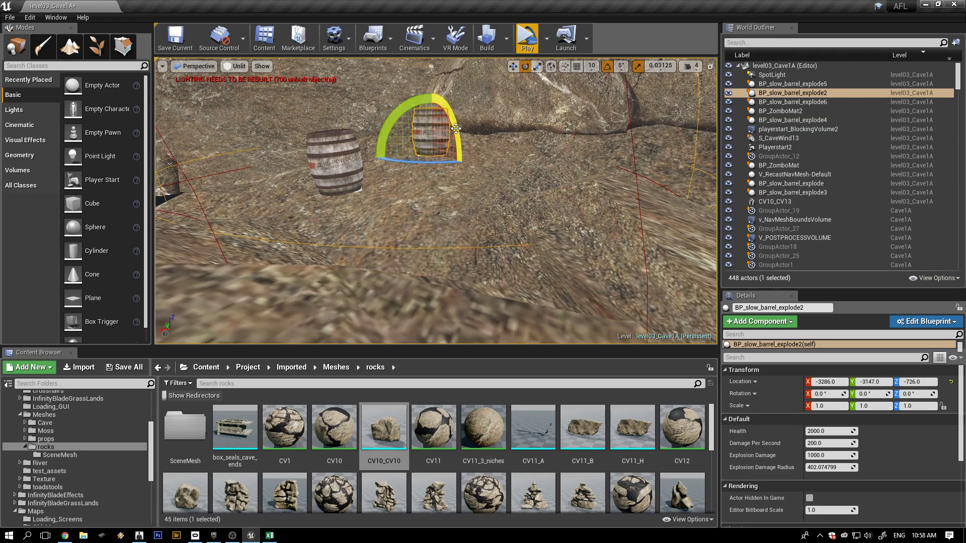
pyautogui.moveTo(456, 129); pyautogui.dragTo(455, 131)
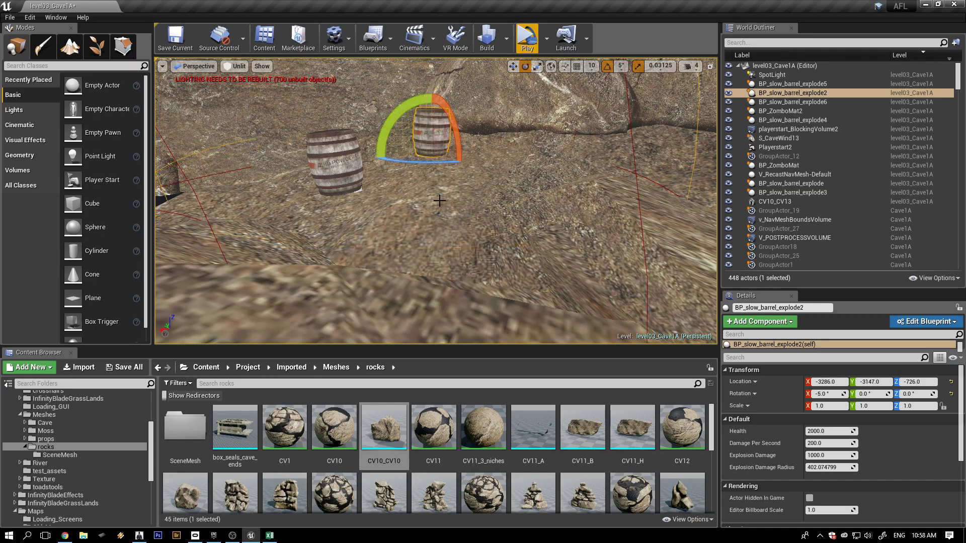
# Move BP_slow_barrel_explode across the cave floor to about X -3716, Y -3969
pyautogui.scroll(-3, 439, 204)
pyautogui.moveTo(461, 211); pyautogui.dragTo(344, 254, button='right')
pyautogui.scroll(-3, 338, 251)
pyautogui.click(327, 240)
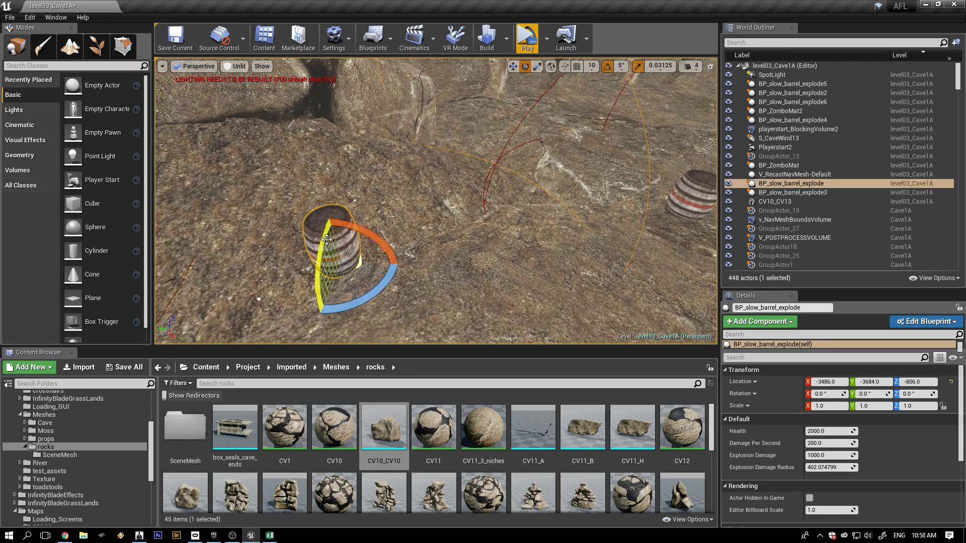
pyautogui.press('w')
pyautogui.moveTo(320, 268); pyautogui.dragTo(505, 187)
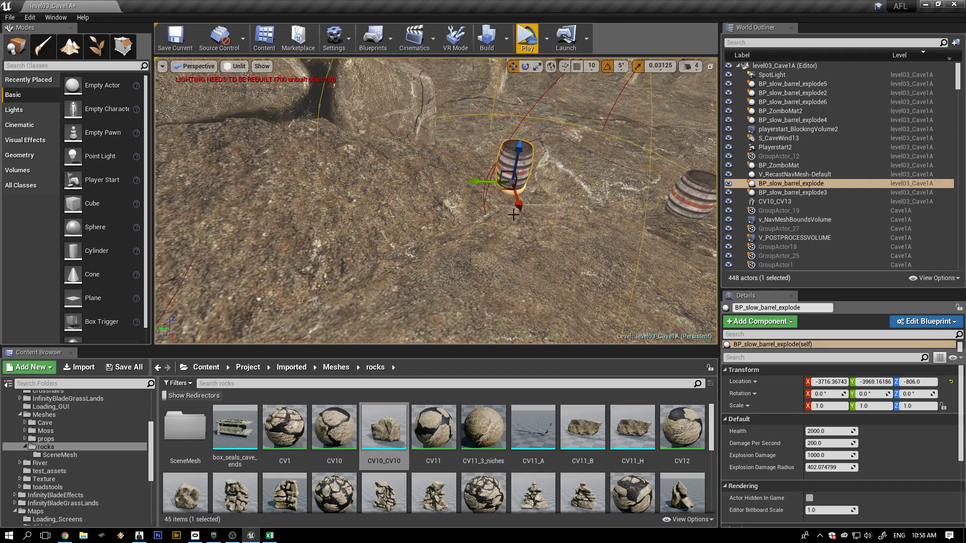
# Shift BP_slow_barrel_explode to about X -3777, lower it to about Z -860, and tilt it -5° around X
pyautogui.moveTo(513, 215); pyautogui.dragTo(465, 303, button='right')
pyautogui.moveTo(389, 278); pyautogui.dragTo(382, 269)
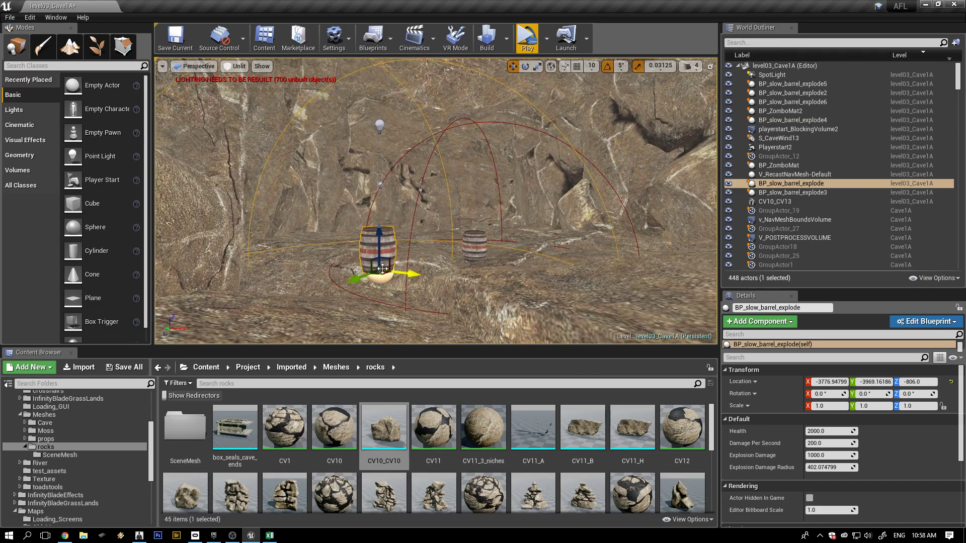
pyautogui.moveTo(379, 235); pyautogui.dragTo(355, 279)
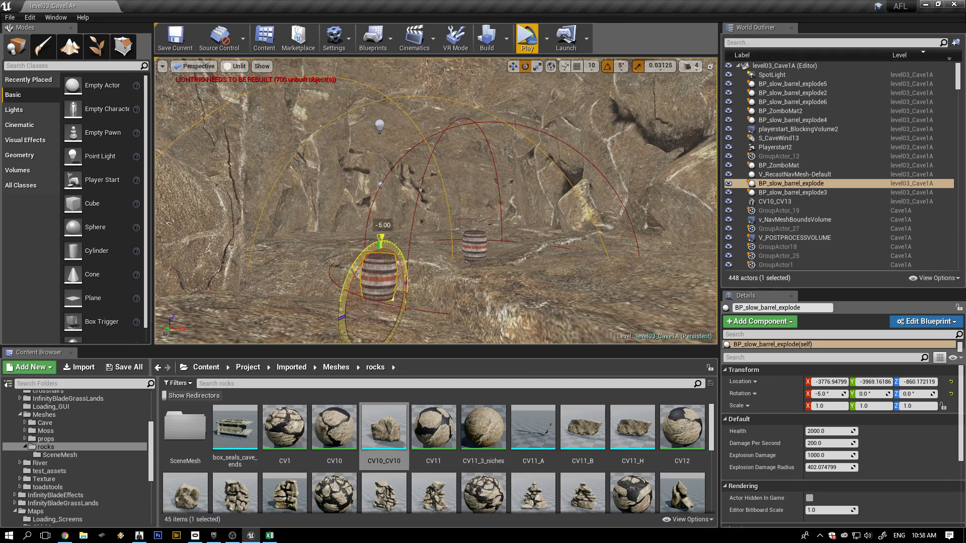
# Playtest the level in VR to examine the placed rock and the repositioned barrels
pyautogui.moveTo(484, 278); pyautogui.dragTo(475, 277, button='right')
pyautogui.moveTo(475, 276); pyautogui.dragTo(434, 249)
pyautogui.moveTo(433, 249); pyautogui.dragTo(528, 247, button='right')
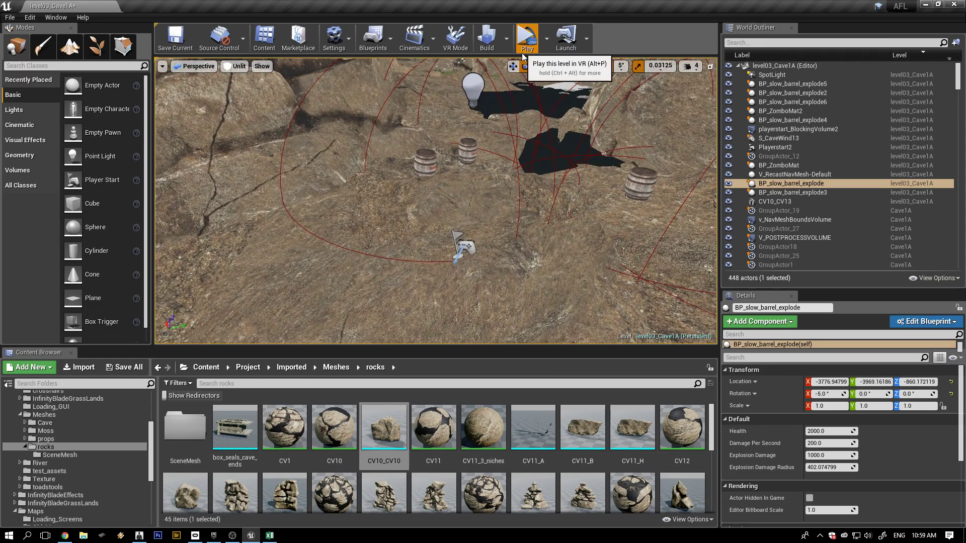
pyautogui.click(523, 52)
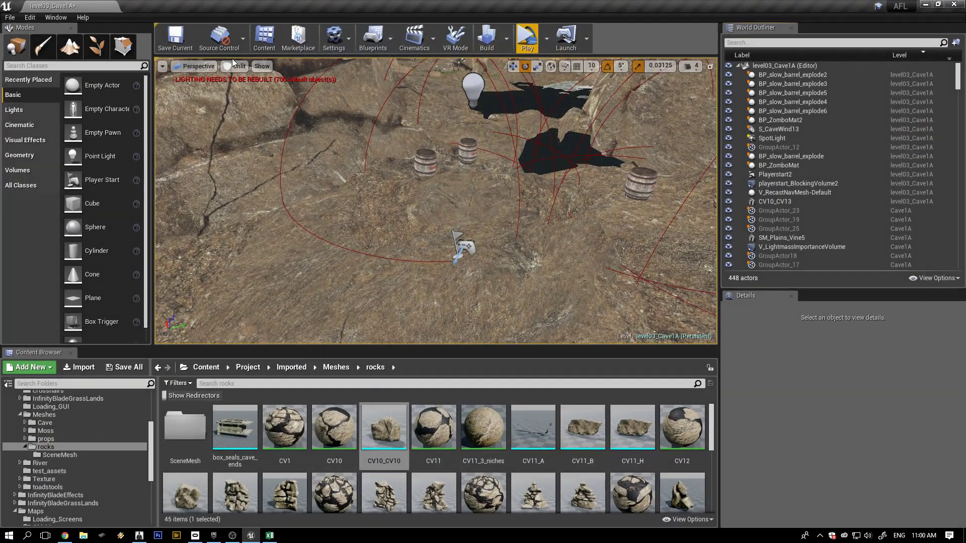
# Save all modified content, including the Cave1A level
pyautogui.click(130, 367)
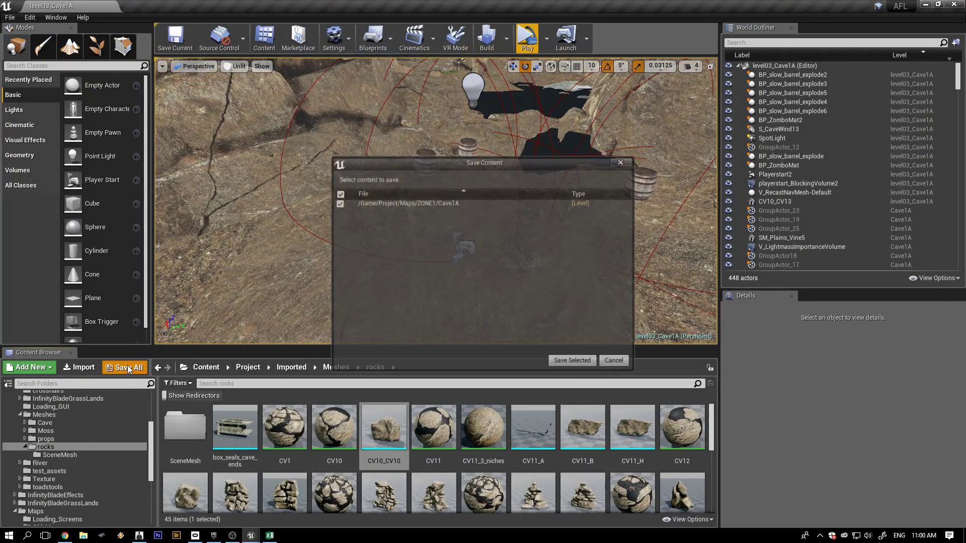
pyautogui.click(570, 363)
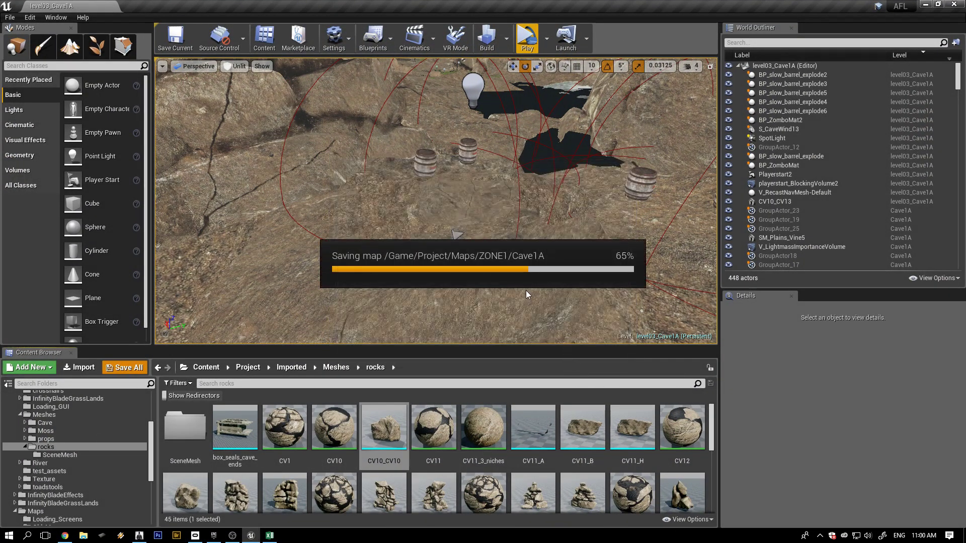
# Raise playerstart_BlockingVolume2 beneath the player start to about Z -771
pyautogui.keyDown('alt'); pyautogui.moveTo(529, 277); pyautogui.dragTo(588, 247); pyautogui.keyUp('alt')
pyautogui.click(524, 203)
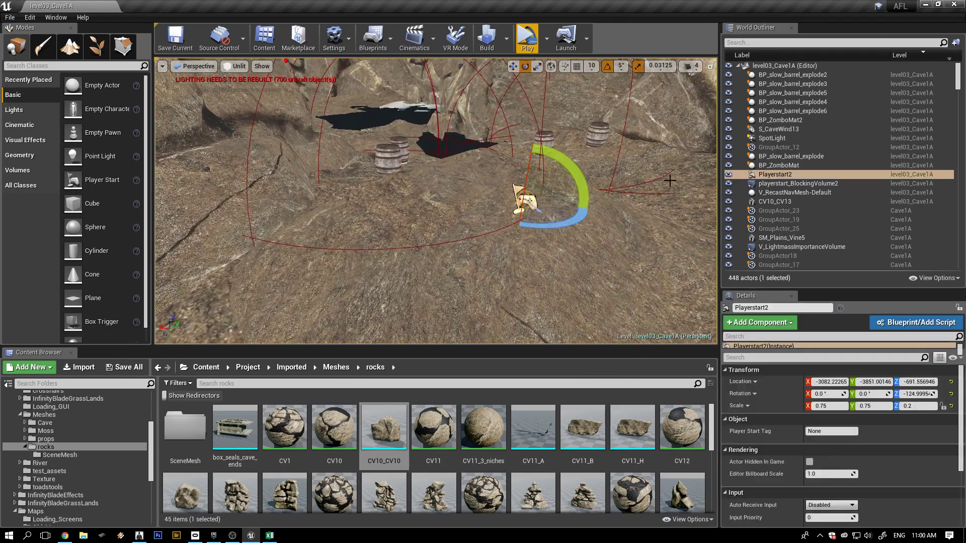
pyautogui.click(813, 184)
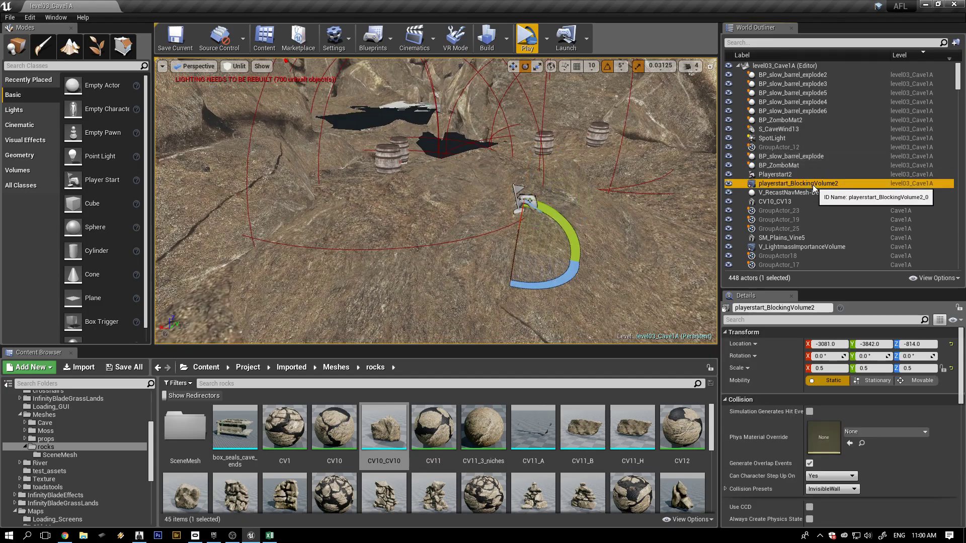
pyautogui.press('w')
pyautogui.keyDown('alt'); pyautogui.moveTo(600, 256); pyautogui.dragTo(226, 208); pyautogui.keyUp('alt')
pyautogui.moveTo(654, 242); pyautogui.dragTo(628, 256, button='right')
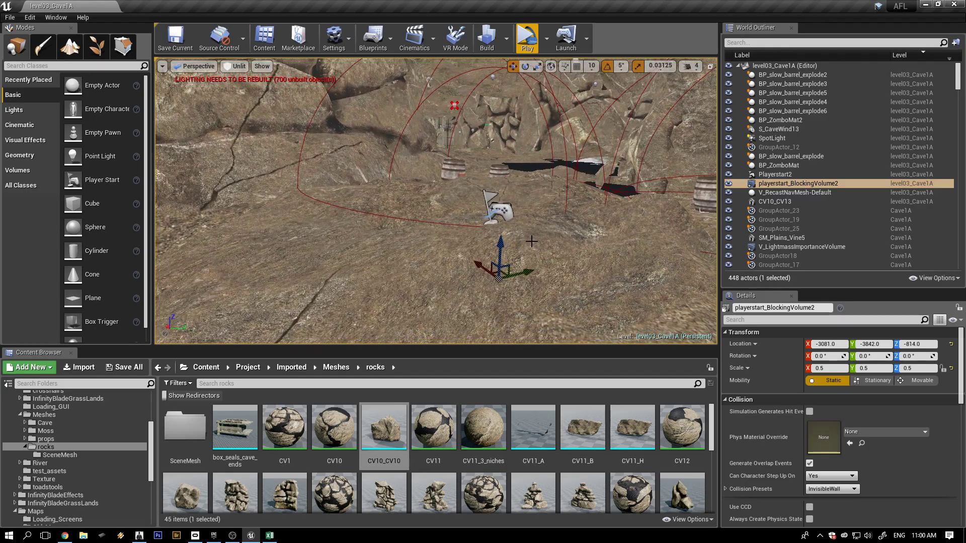
pyautogui.moveTo(501, 246); pyautogui.dragTo(496, 233)
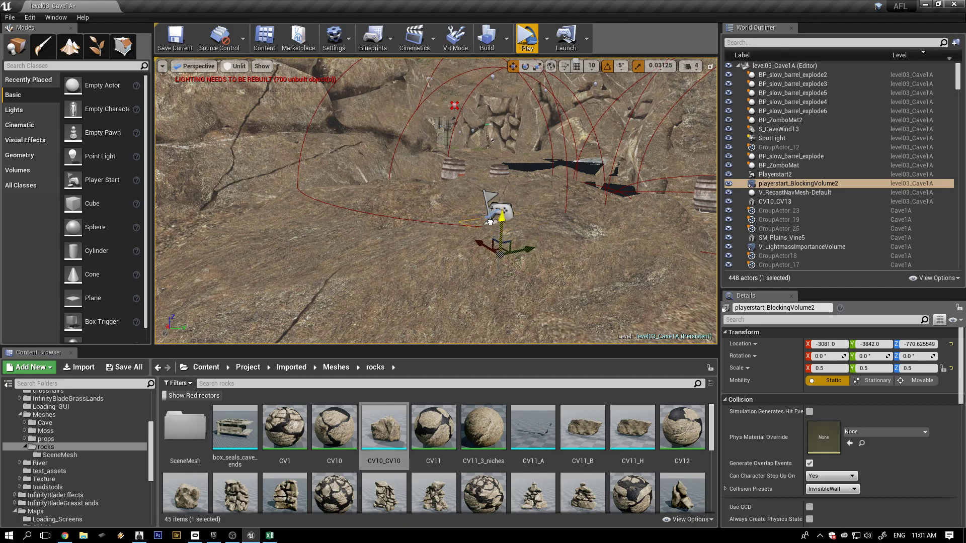
pyautogui.moveTo(443, 268); pyautogui.dragTo(445, 276, button='right')
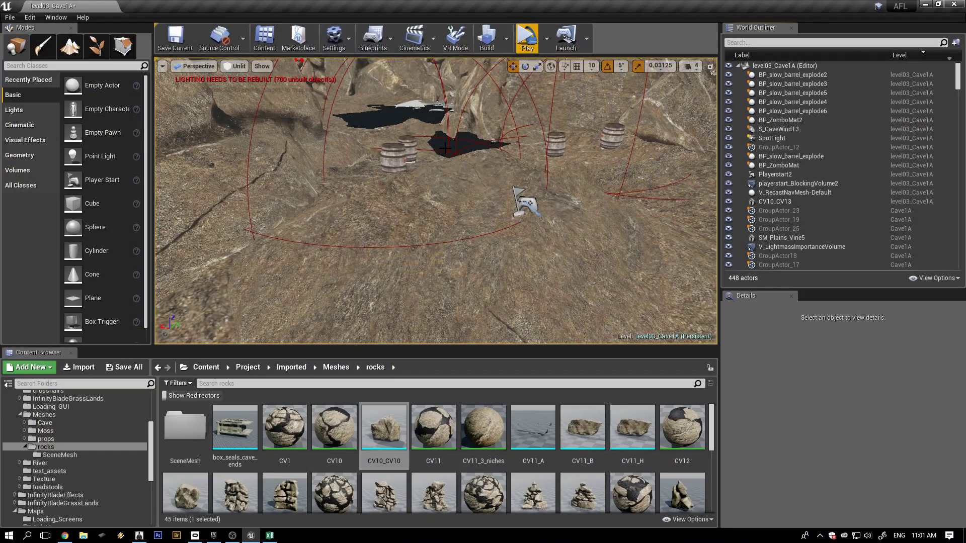
# Save the current level and the modified Cave1A level
pyautogui.click(175, 38)
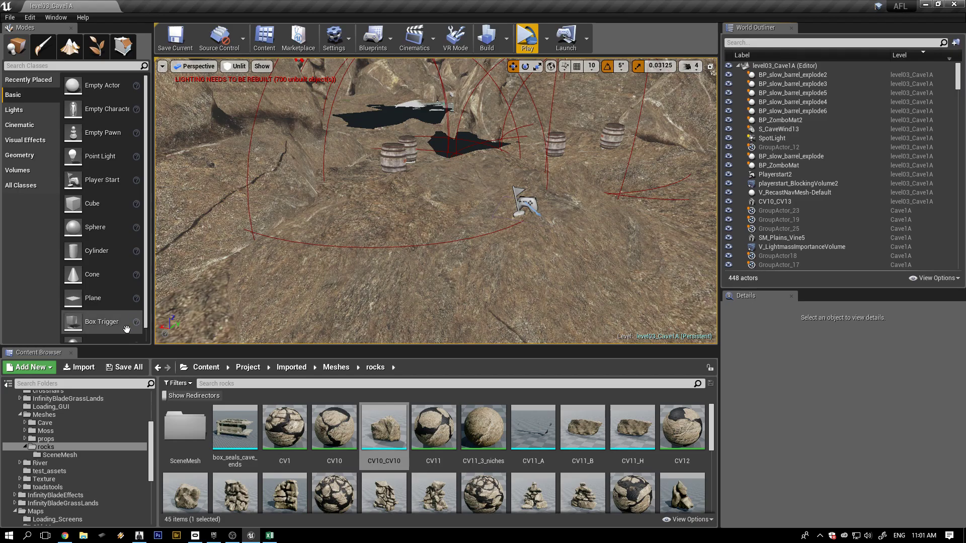
pyautogui.click(124, 369)
pyautogui.click(569, 363)
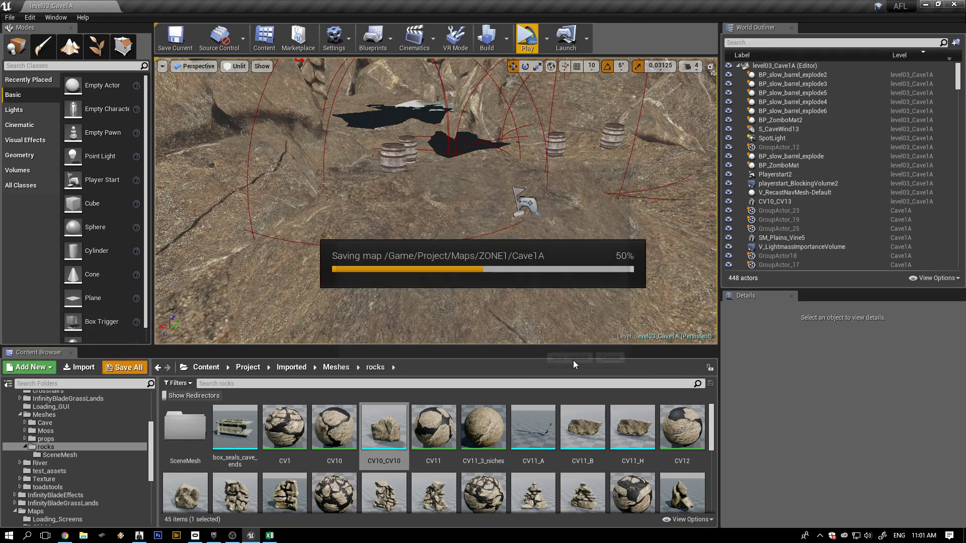
pyautogui.moveTo(527, 269); pyautogui.dragTo(464, 278, button='right')
pyautogui.scroll(3, 459, 277)
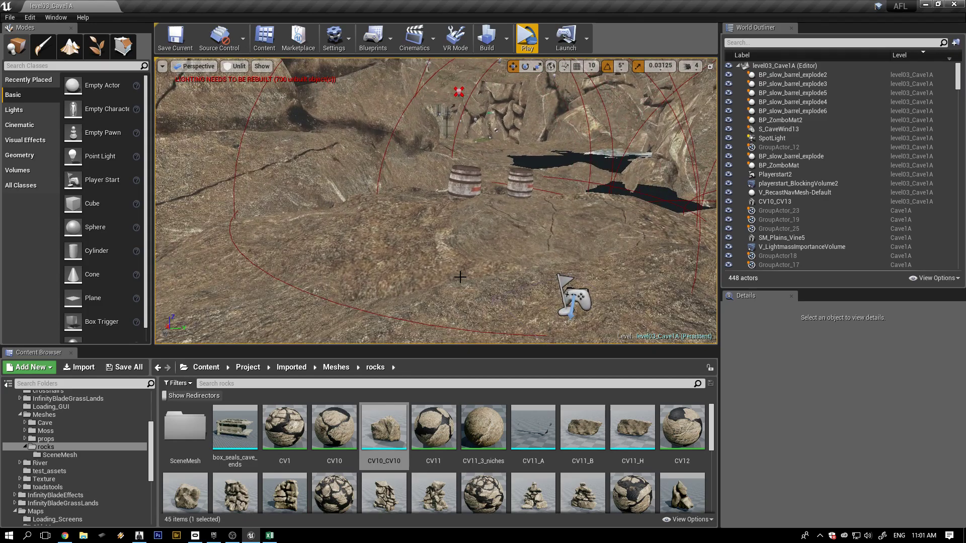
# Look through the Meshes props subfolders and the surrounding project folders for assets to dress the ground near the player start
pyautogui.scroll(8, 503, 274)
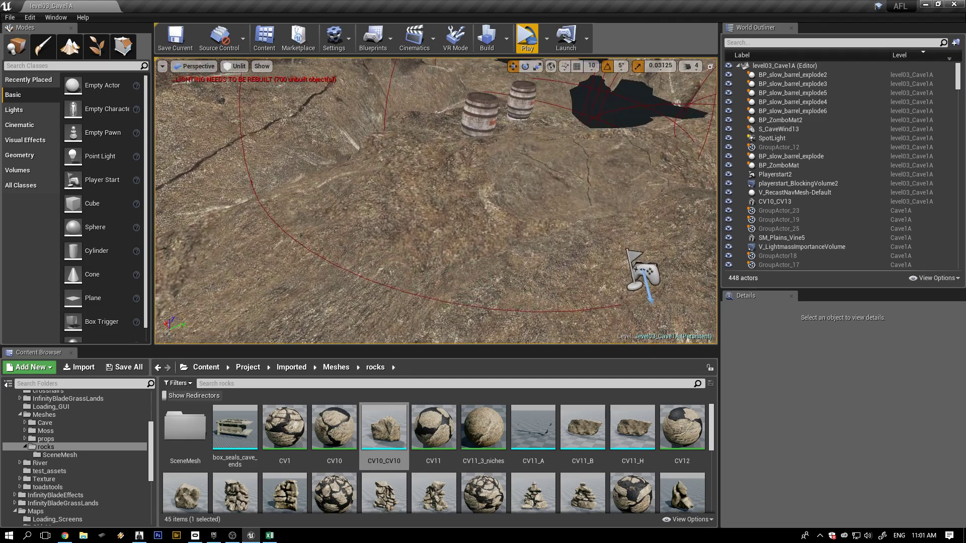
pyautogui.scroll(-3, 546, 264)
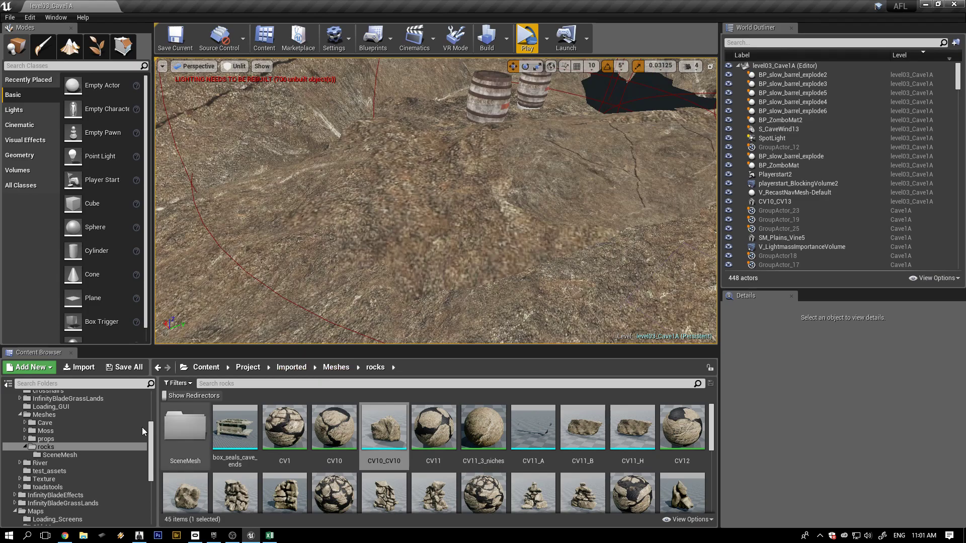
pyautogui.click(24, 439)
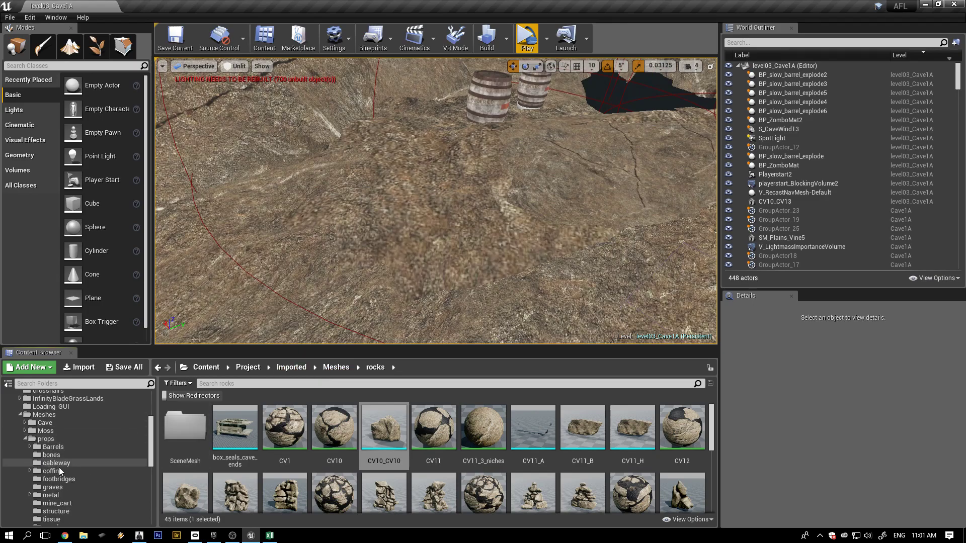
pyautogui.scroll(-3, 152, 456)
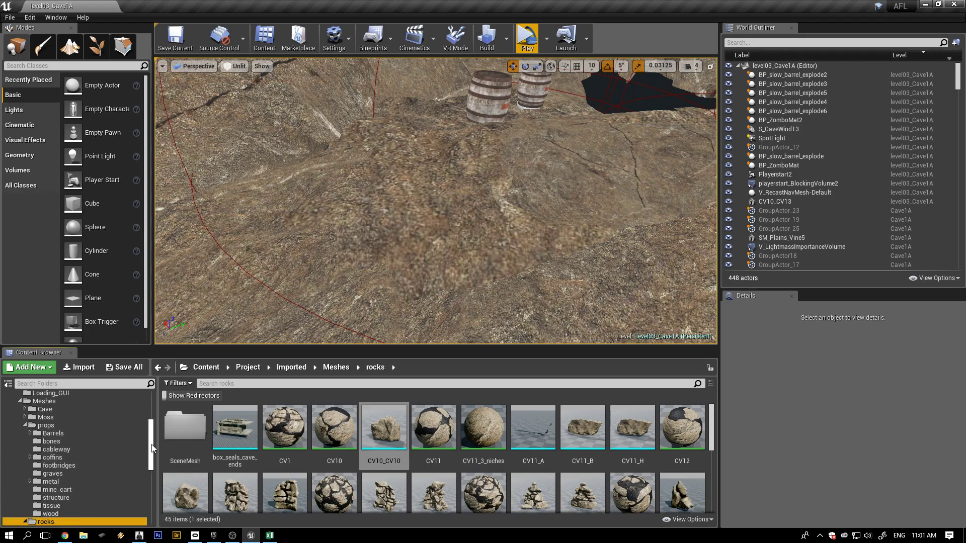
pyautogui.scroll(3, 152, 456)
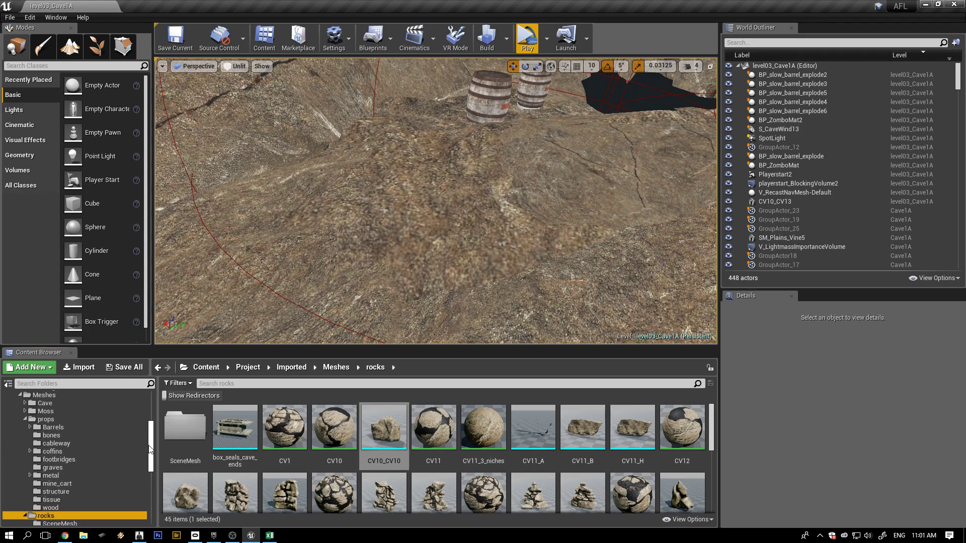
pyautogui.click(26, 419)
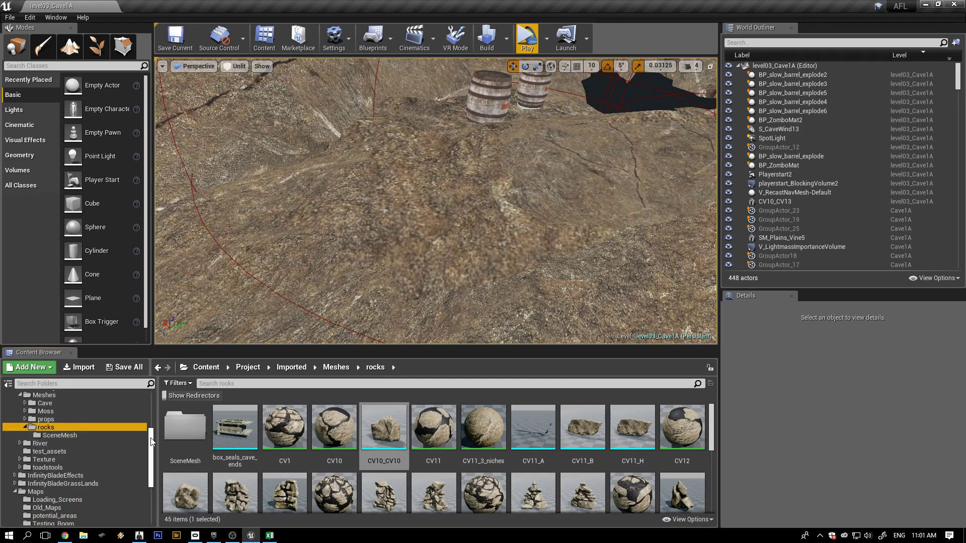
pyautogui.moveTo(152, 442); pyautogui.dragTo(152, 431)
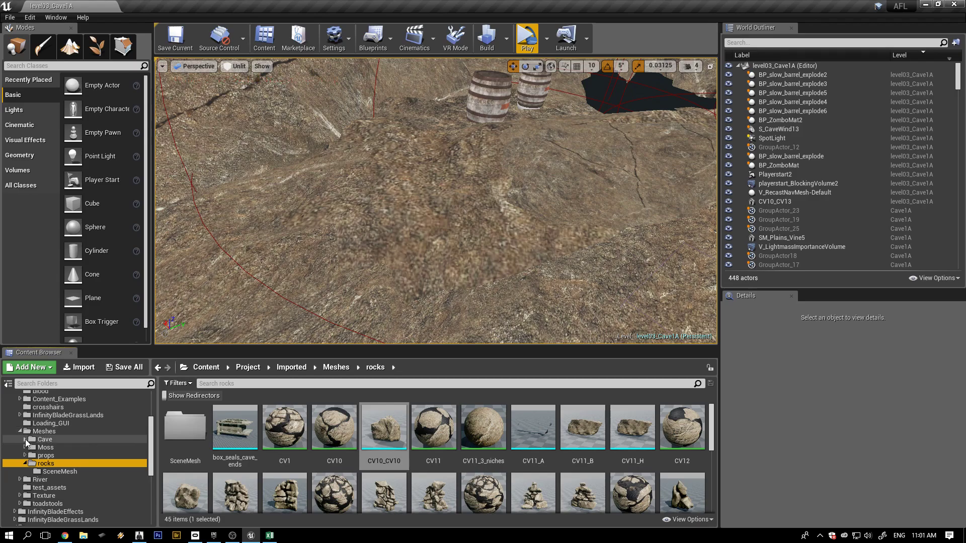
pyautogui.click(25, 456)
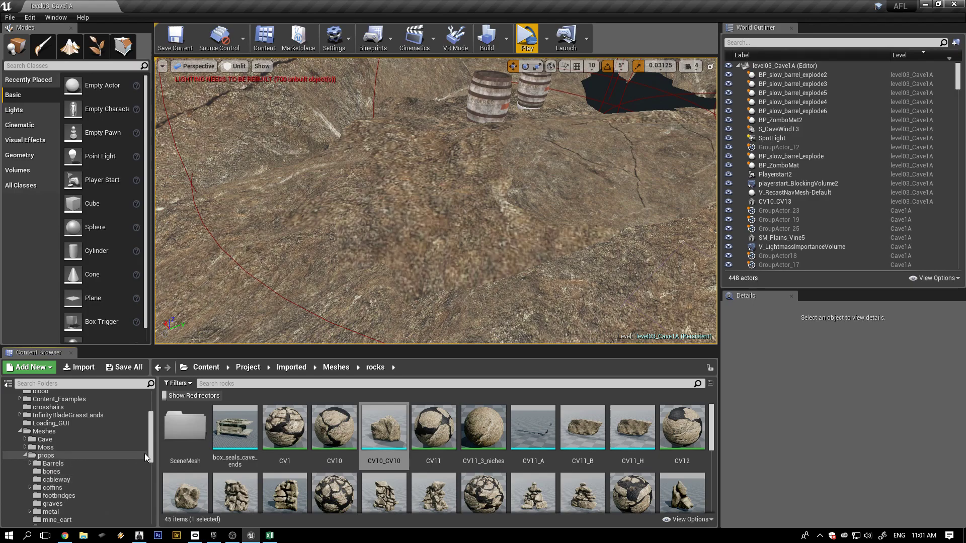
pyautogui.scroll(-2, 154, 448)
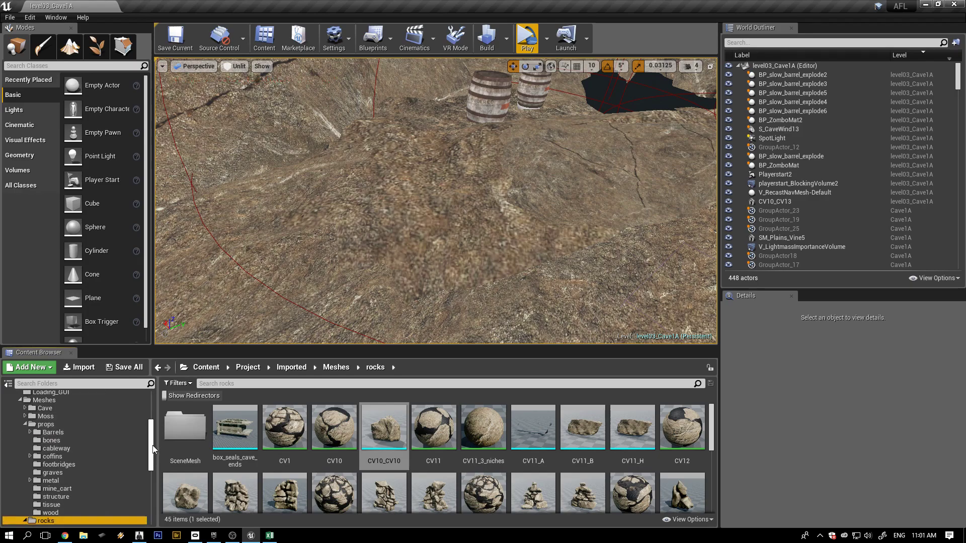
pyautogui.moveTo(152, 446); pyautogui.dragTo(156, 476)
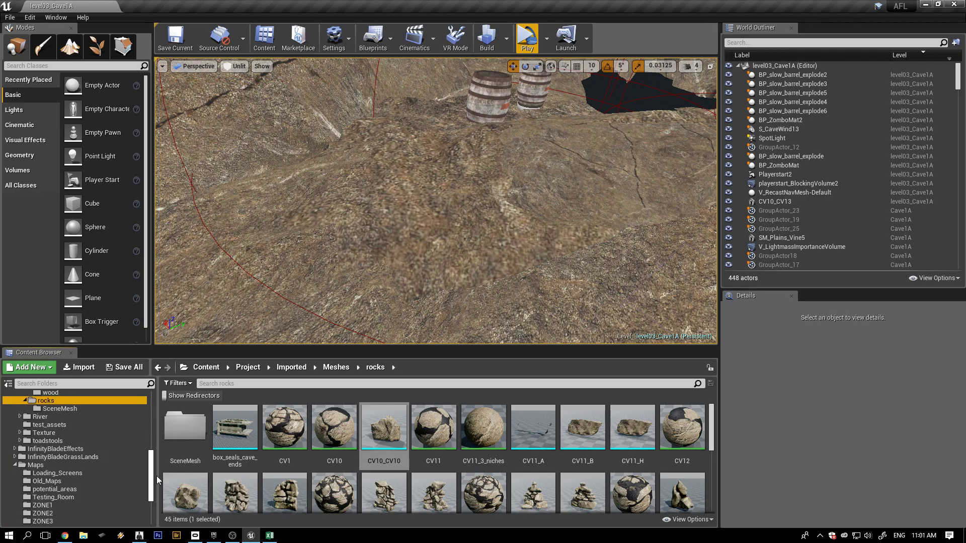
# Save the current level and open level04_Cave1A from the project's Maps folder
pyautogui.click(175, 38)
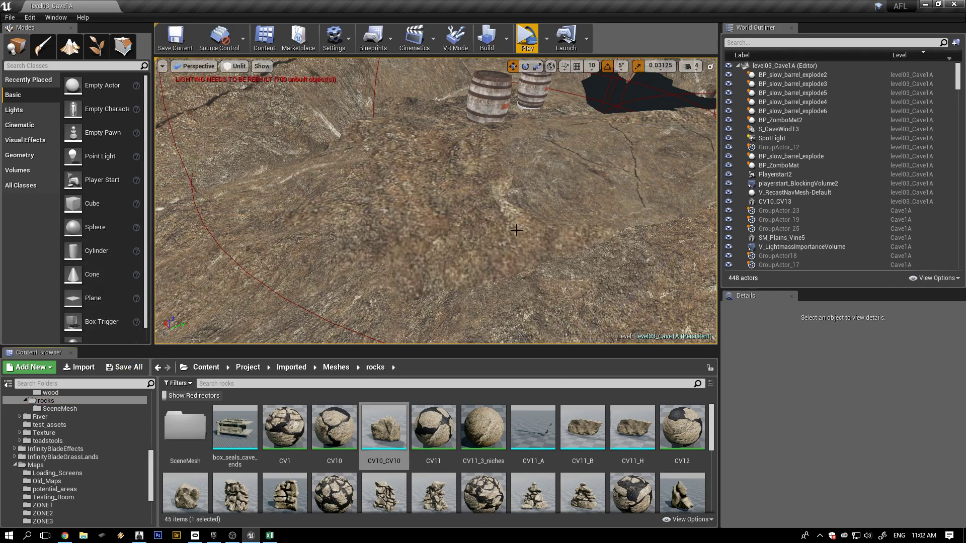
pyautogui.click(35, 464)
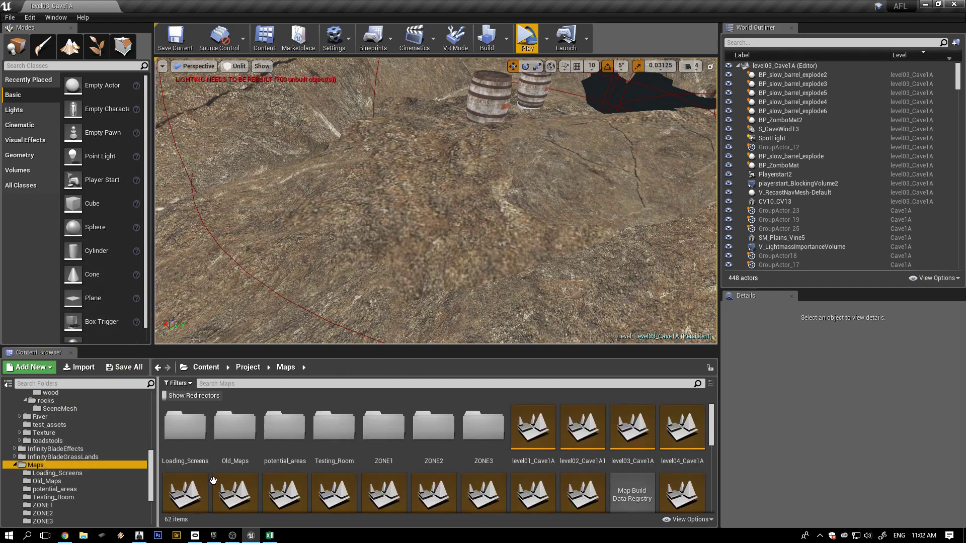
pyautogui.doubleClick(687, 440)
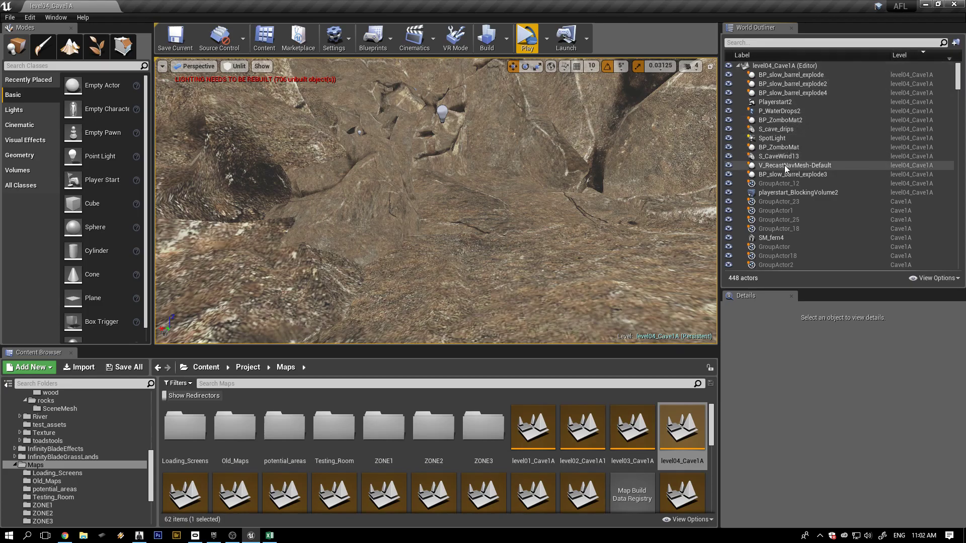
# Focus on playerstart_BlockingVolume2 in level04_Cave1A and examine the ground and barrels around the player start
pyautogui.click(787, 194)
pyautogui.doubleClick(787, 194)
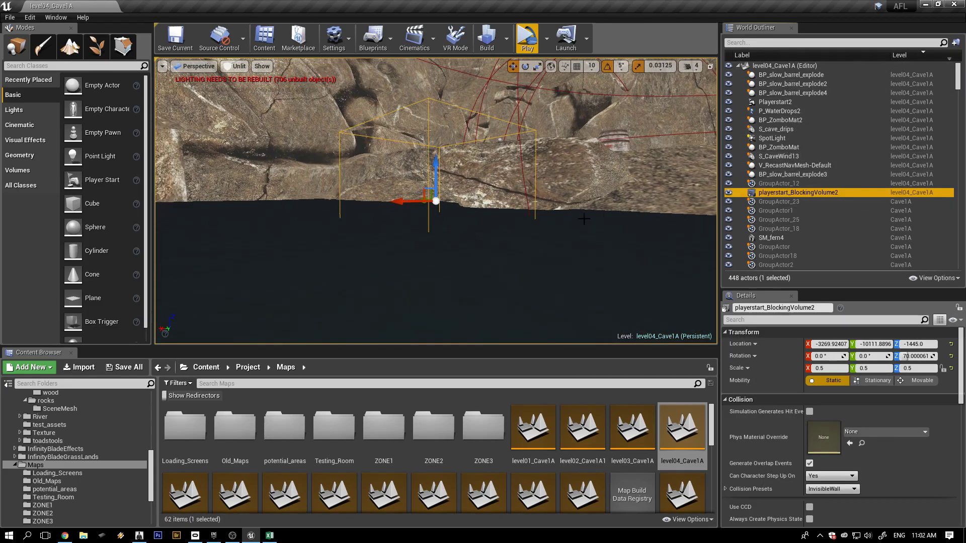
pyautogui.keyDown('alt'); pyautogui.moveTo(587, 203); pyautogui.dragTo(586, 252); pyautogui.keyUp('alt')
pyautogui.moveTo(564, 216); pyautogui.dragTo(564, 166, button='right')
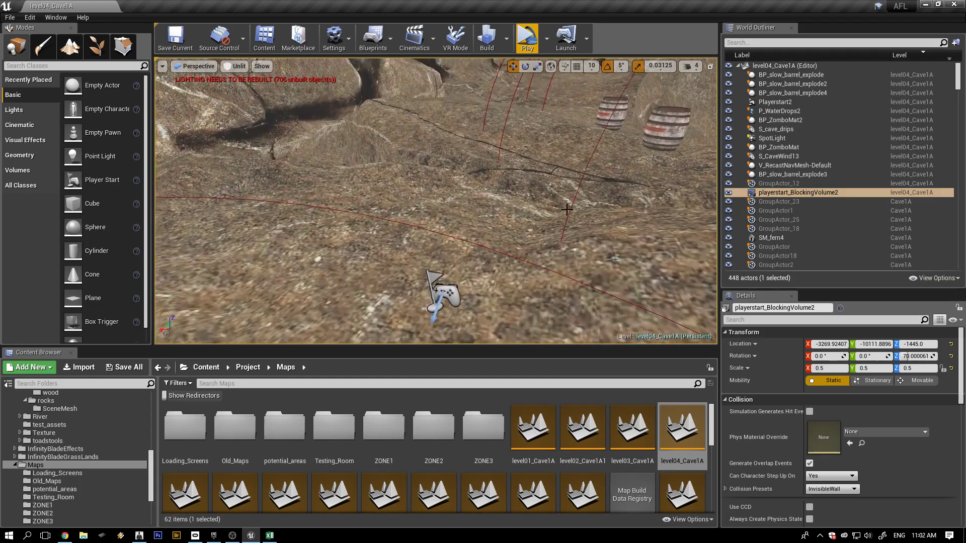
pyautogui.scroll(-3, 563, 216)
pyautogui.scroll(-2, 546, 228)
pyautogui.keyDown('alt'); pyautogui.moveTo(554, 248); pyautogui.dragTo(875, 236); pyautogui.keyUp('alt')
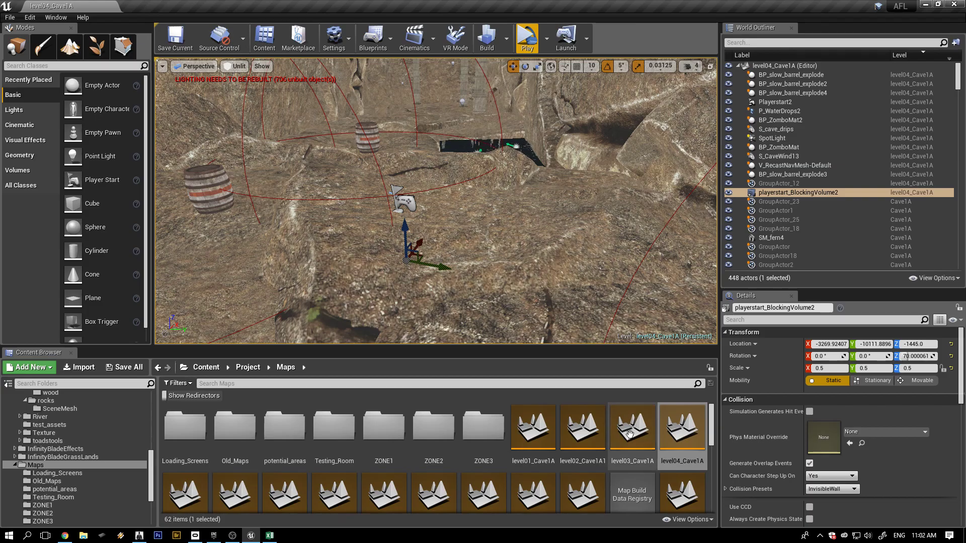
# Open level02_Cave1A1 and focus on Playerstart2 to examine the plants around it
pyautogui.doubleClick(584, 428)
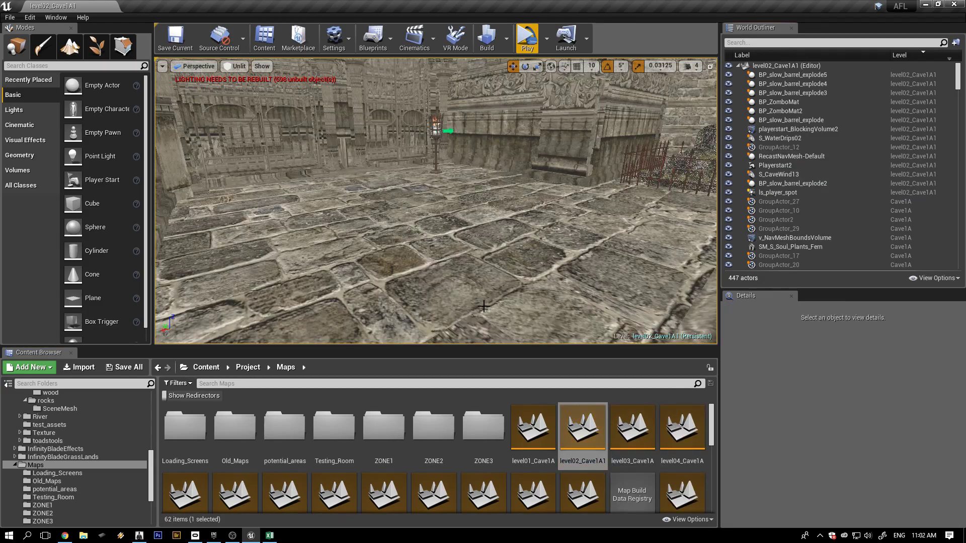
pyautogui.doubleClick(775, 165)
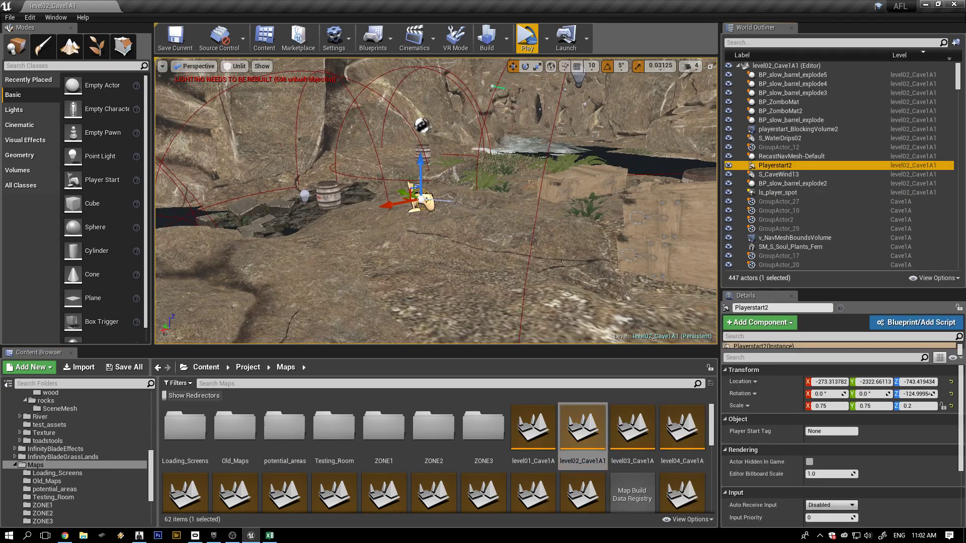
pyautogui.keyDown('alt'); pyautogui.moveTo(490, 202); pyautogui.dragTo(489, 252); pyautogui.keyUp('alt')
pyautogui.scroll(3, 490, 203)
pyautogui.moveTo(491, 204)
pyautogui.mouseDown(button='right')
pyautogui.moveTo(543, 166)
pyautogui.moveTo(492, 205)
pyautogui.mouseUp(button='right')
# Select the fern SM_S_Soul_Plants_Fern13 near the player start and locate its source mesh in the project content
pyautogui.click(398, 192)
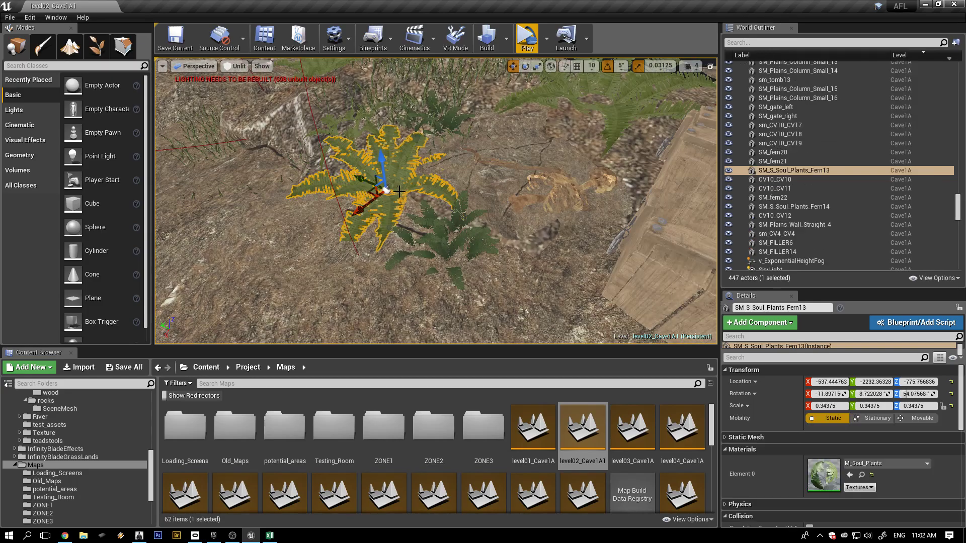
pyautogui.rightClick(779, 171)
pyautogui.click(800, 181)
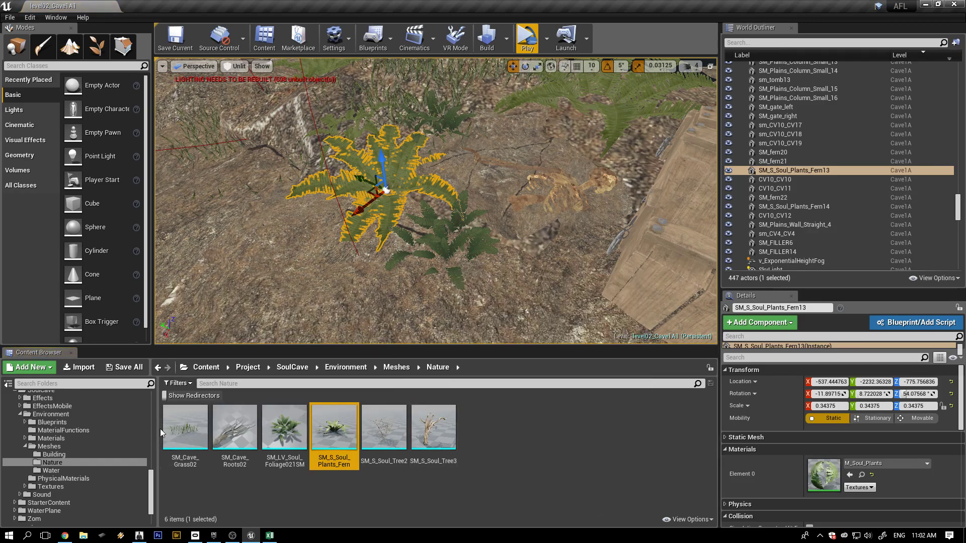
# Reopen level03_Cave1A from the Maps folder and bring its own actors into view in the actor list
pyautogui.click(154, 484)
pyautogui.moveTo(153, 484); pyautogui.dragTo(152, 466)
pyautogui.click(31, 403)
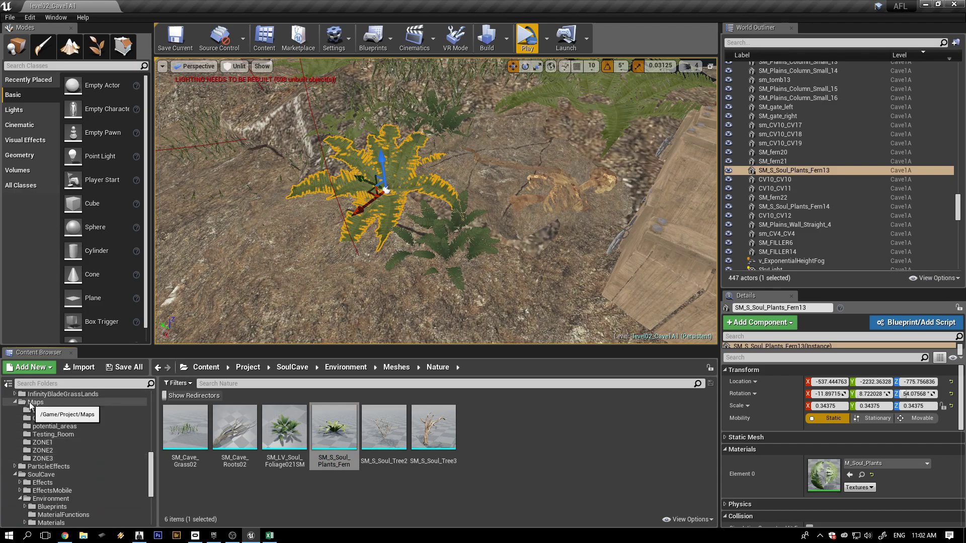
pyautogui.doubleClick(629, 430)
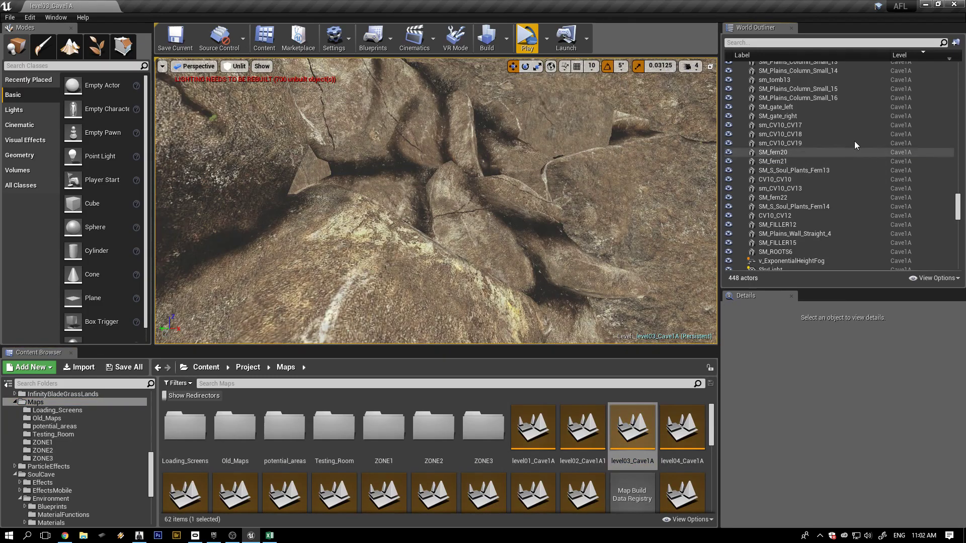
pyautogui.moveTo(958, 210); pyautogui.dragTo(959, 75)
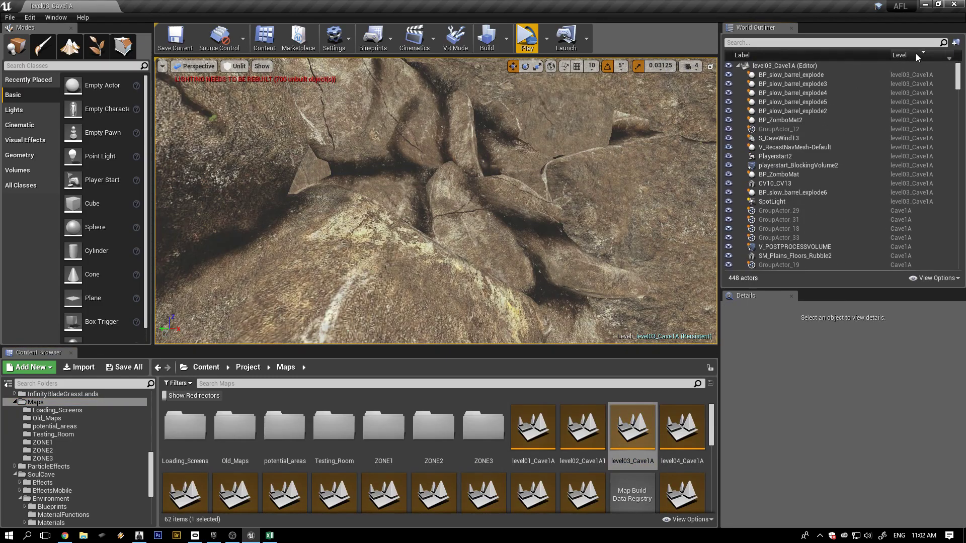
# Frame Playerstart2 with the ground and barrels in front of it, and switch the viewport to Lit mode
pyautogui.doubleClick(773, 156)
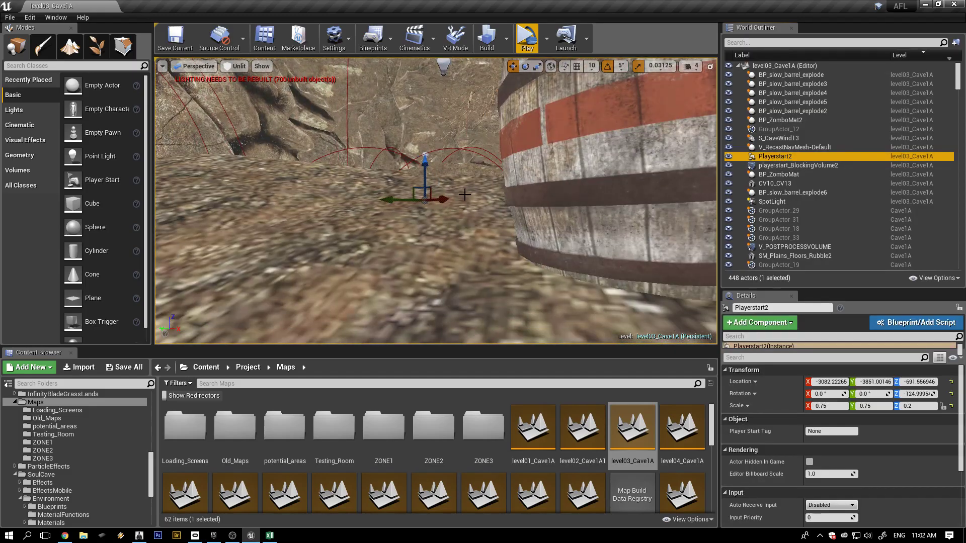
pyautogui.scroll(-3, 461, 195)
pyautogui.keyDown('alt'); pyautogui.moveTo(452, 221); pyautogui.dragTo(523, 287); pyautogui.keyUp('alt')
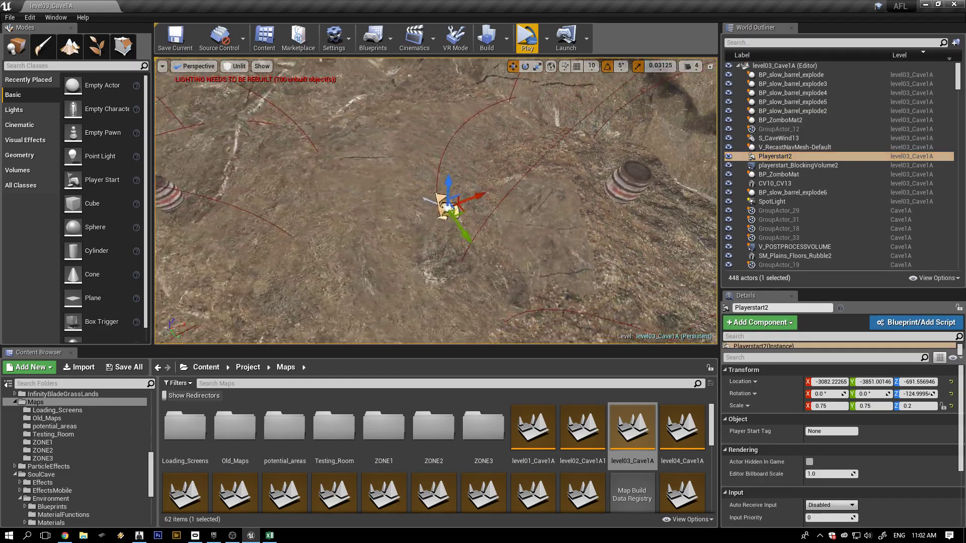
pyautogui.keyDown('alt'); pyautogui.moveTo(378, 193); pyautogui.dragTo(548, 196); pyautogui.keyUp('alt')
pyautogui.scroll(3, 379, 193)
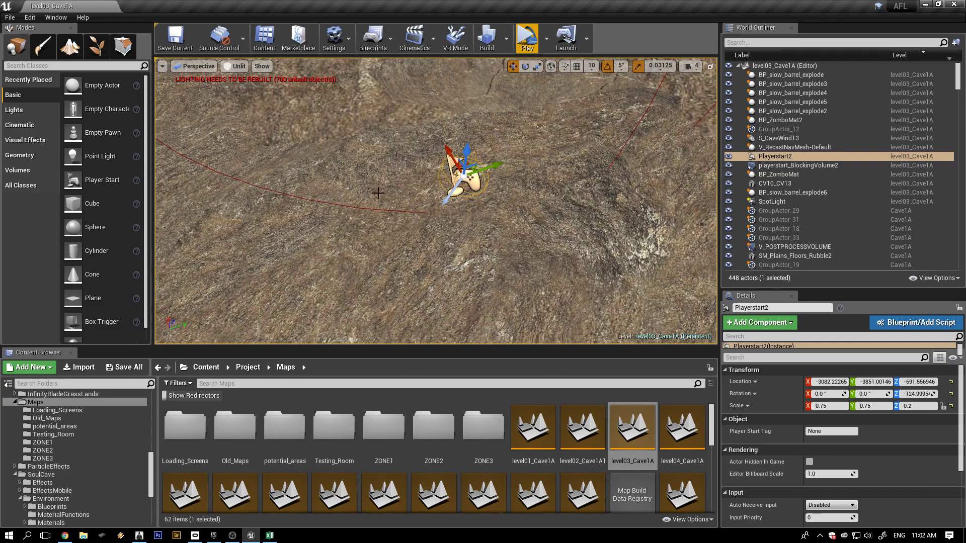
pyautogui.moveTo(369, 210); pyautogui.dragTo(348, 118, button='right')
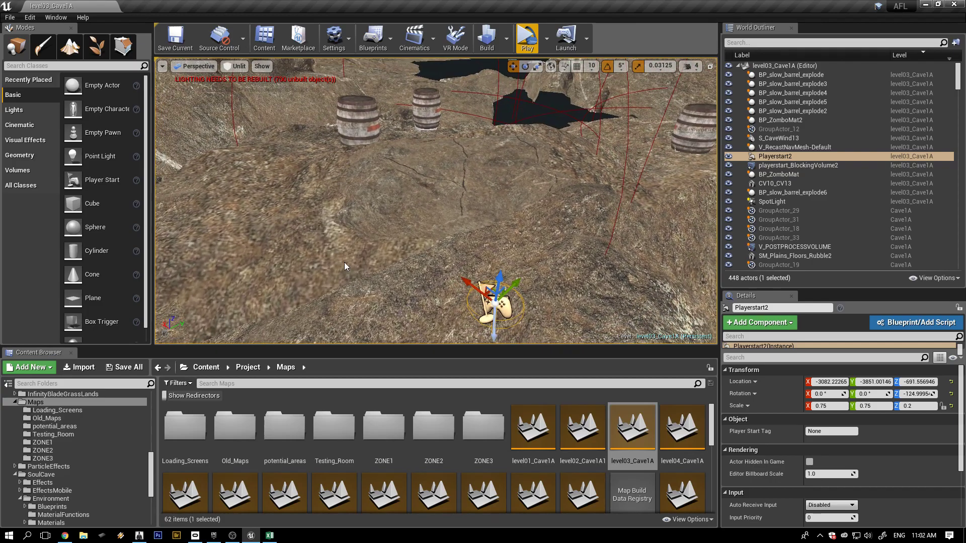
pyautogui.hotkey('alt', '4')
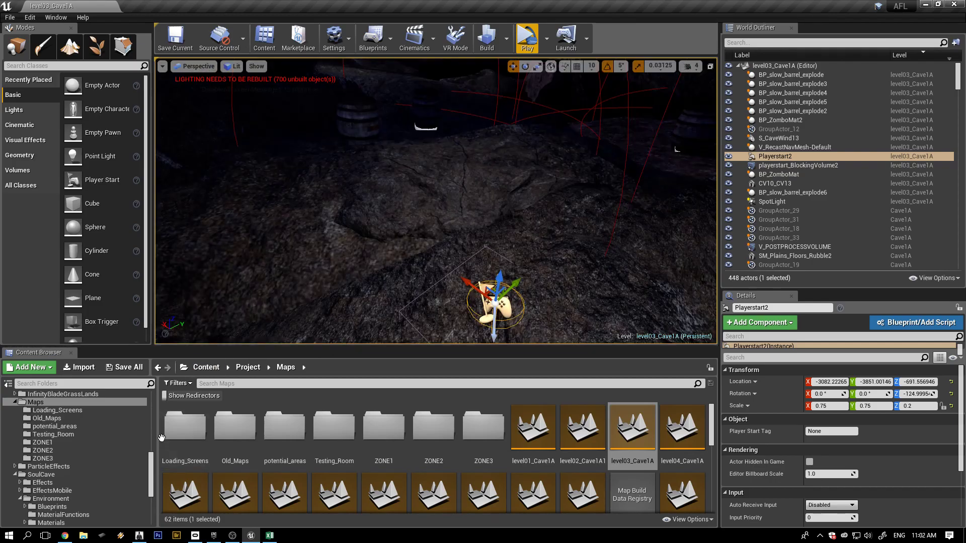
# Place SM_LV_Soul_Foliage021SM from the SoulCave Nature folder beside the player start, scaled to 0.4375 and rotated 105° about Z
pyautogui.moveTo(152, 470); pyautogui.dragTo(154, 485)
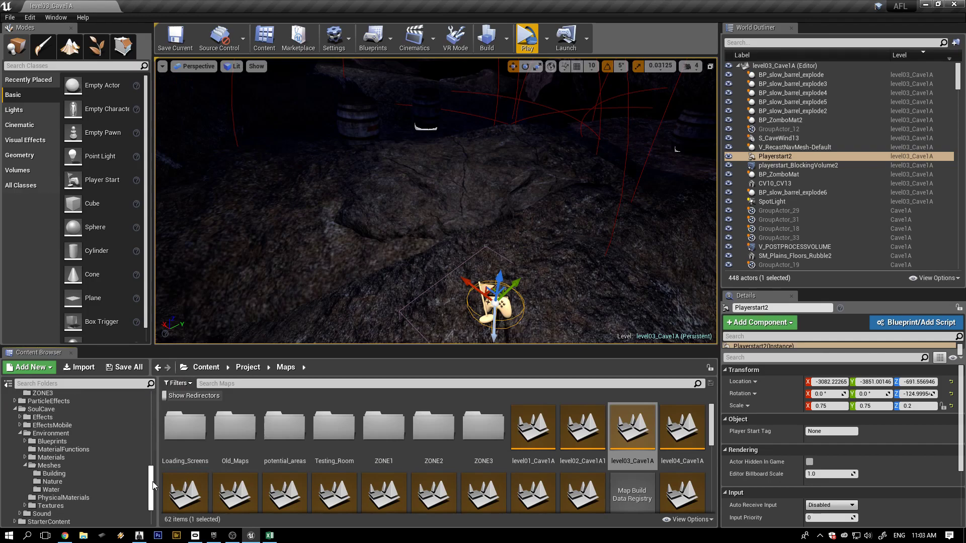
pyautogui.click(67, 484)
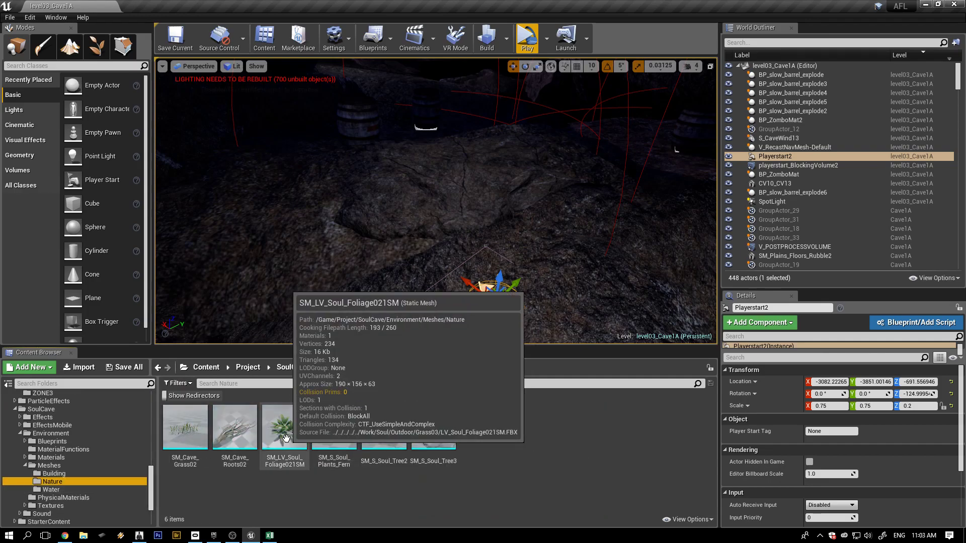
pyautogui.moveTo(285, 437); pyautogui.dragTo(343, 267)
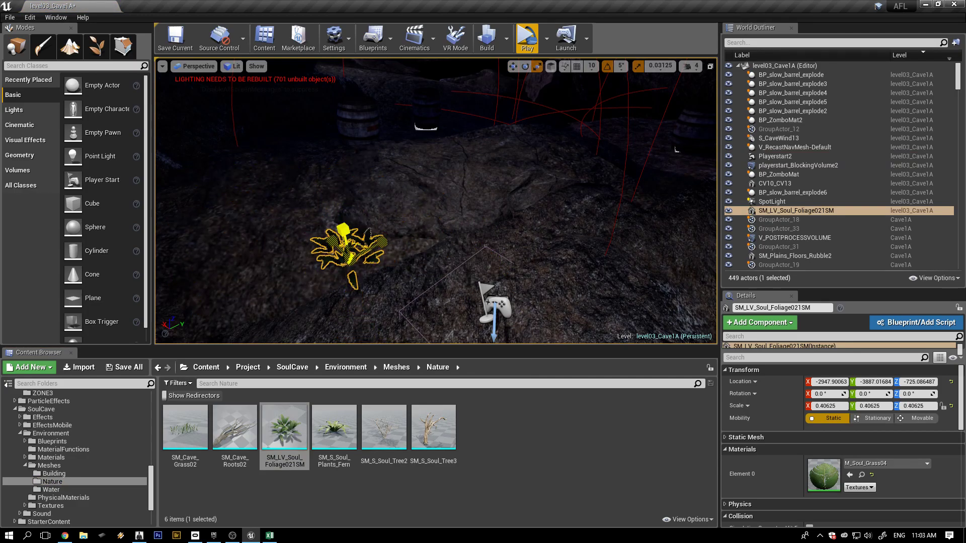
pyautogui.moveTo(378, 239); pyautogui.dragTo(317, 257)
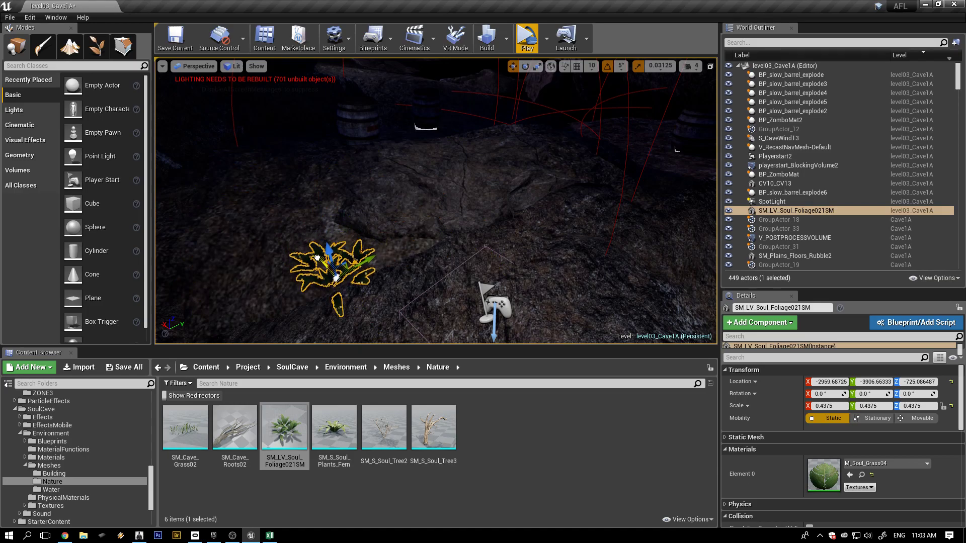
pyautogui.press('e')
pyautogui.moveTo(340, 321); pyautogui.dragTo(341, 338)
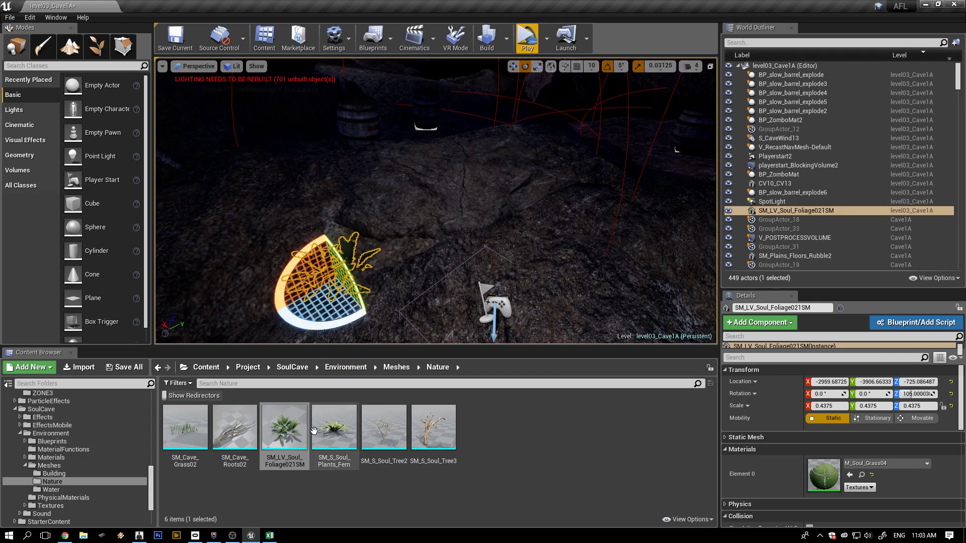
# Place SM_S_Soul_Plants_Fern near the foliage, scaled to 0.15625 in X and Y and 0.1875 in Z, and start a playtest
pyautogui.moveTo(314, 431); pyautogui.dragTo(419, 279)
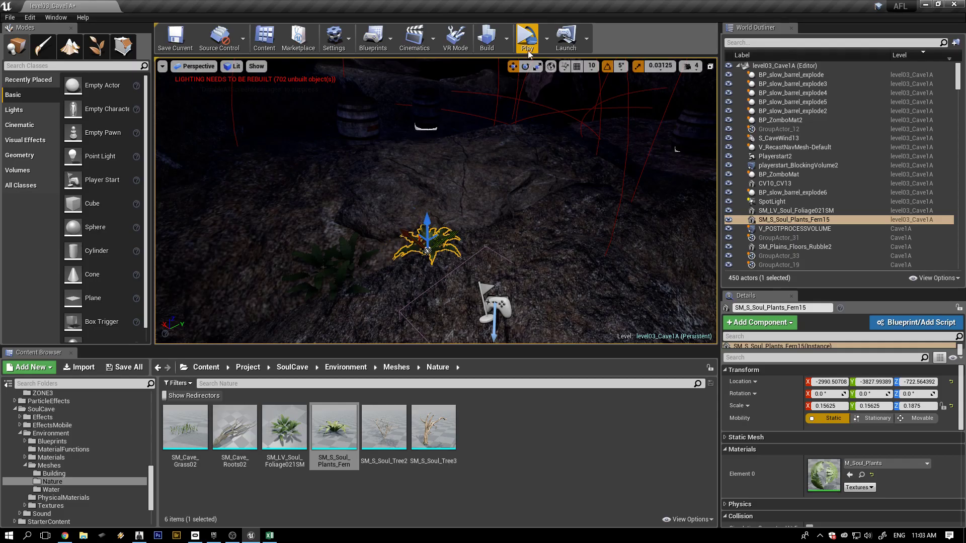
pyautogui.click(526, 38)
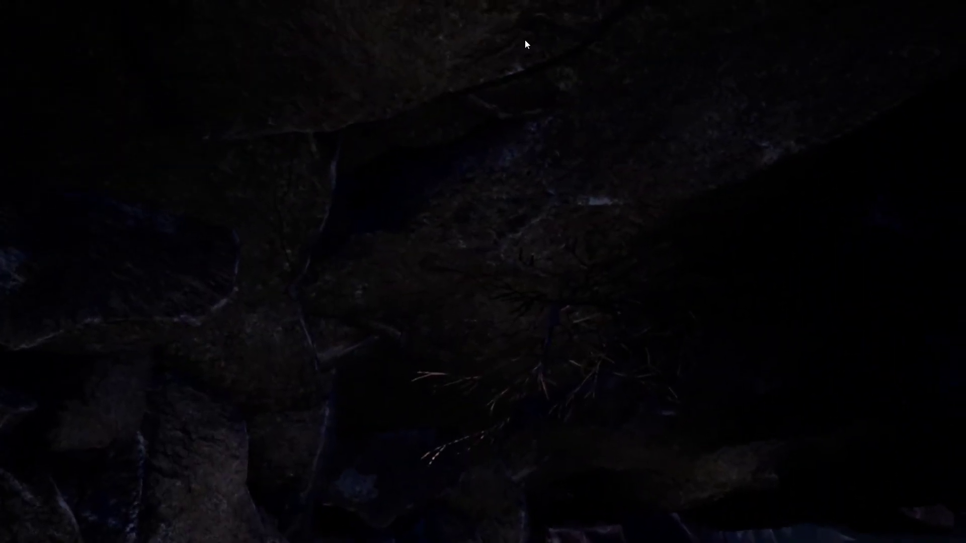
# End the playtest, select SM_S_Soul_Plants_Fern15 and make the Cave1A sublevel the current level
pyautogui.press('Escape')
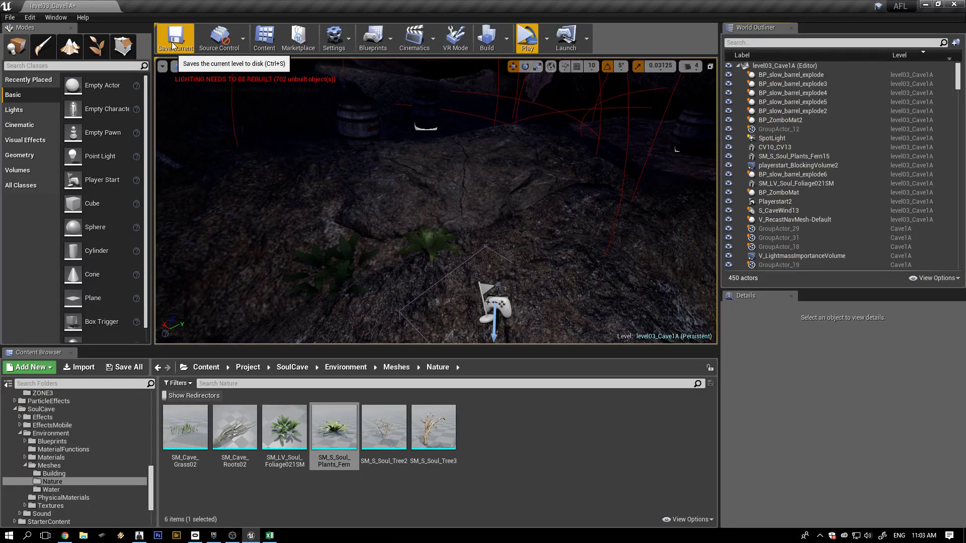
pyautogui.click(427, 245)
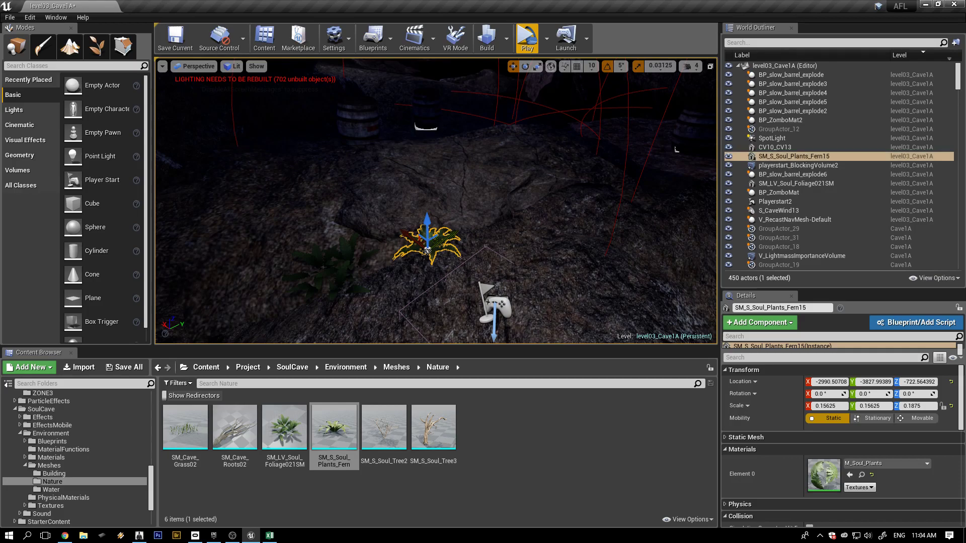
pyautogui.click(56, 17)
pyautogui.click(75, 69)
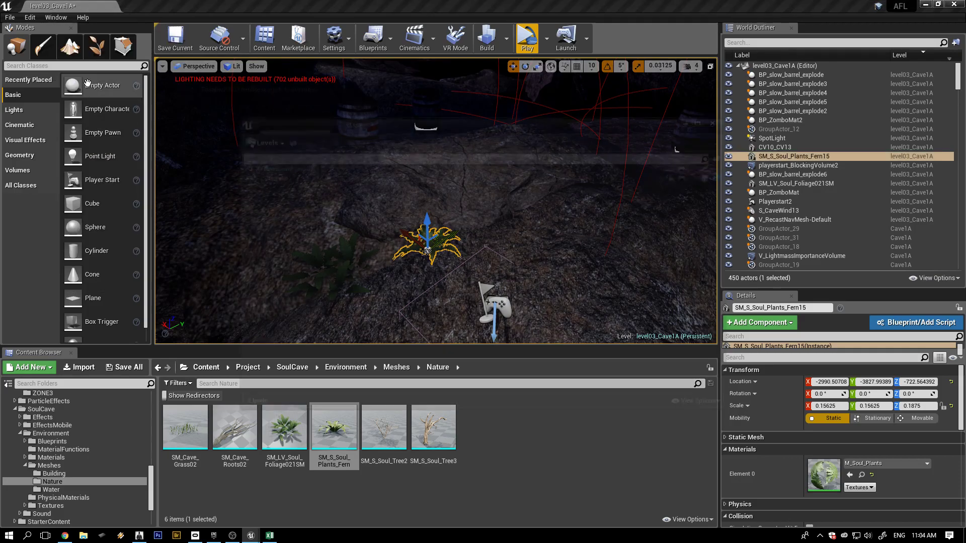
pyautogui.rightClick(273, 176)
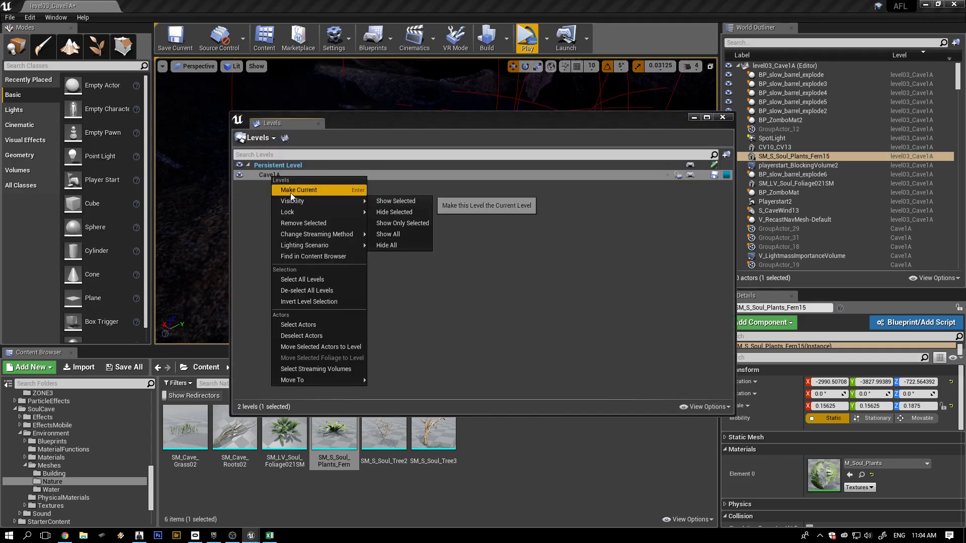
pyautogui.click(310, 190)
pyautogui.click(729, 120)
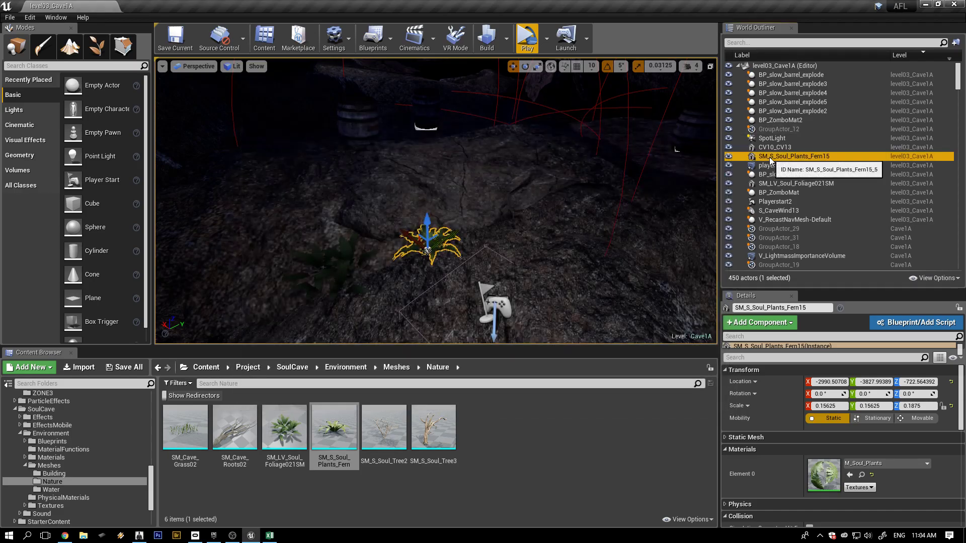
# Move SM_S_Soul_Plants_Fern15 and SM_LV_Soul_Foliage021SM from level03_Cave1A into the current Cave1A level
pyautogui.rightClick(771, 157)
pyautogui.moveTo(830, 378)
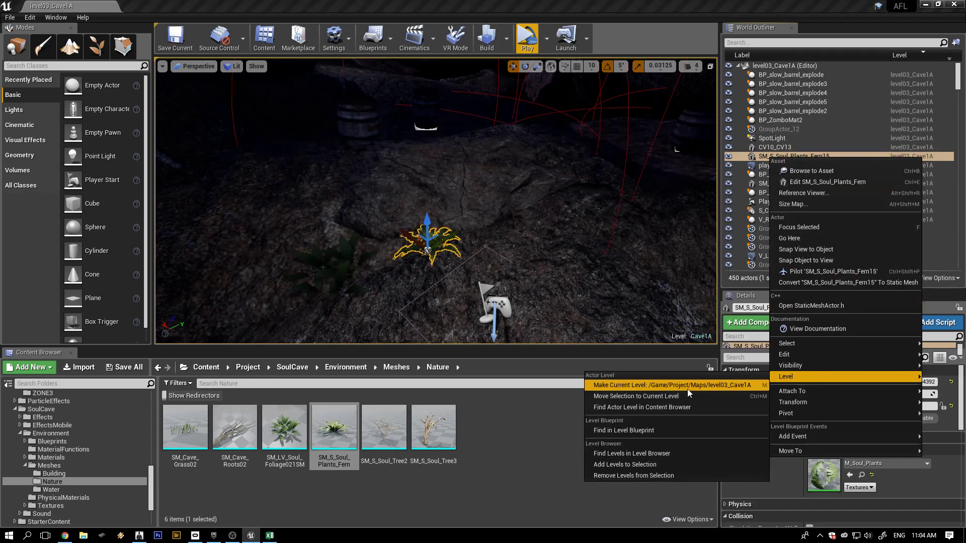
pyautogui.click(659, 384)
pyautogui.click(341, 262)
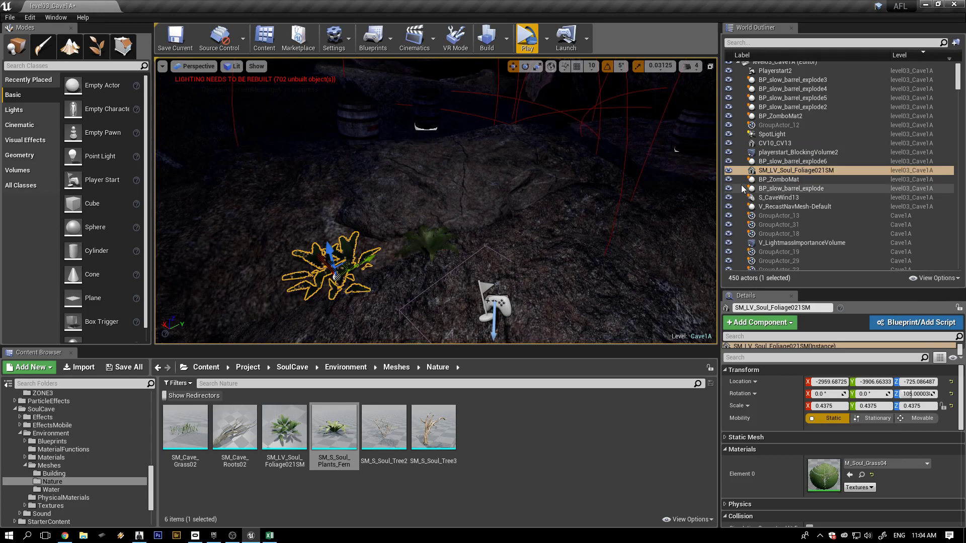
pyautogui.rightClick(765, 171)
pyautogui.moveTo(816, 389)
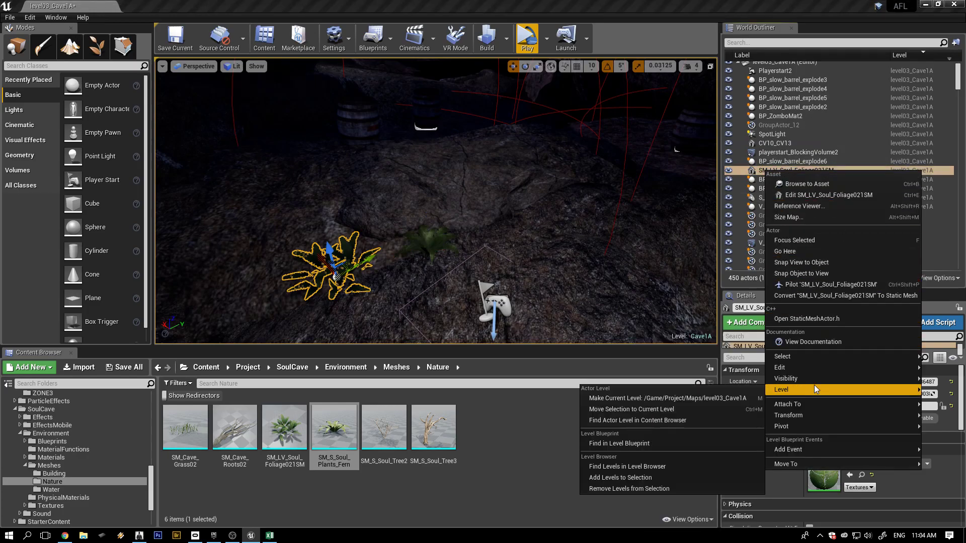
pyautogui.click(679, 410)
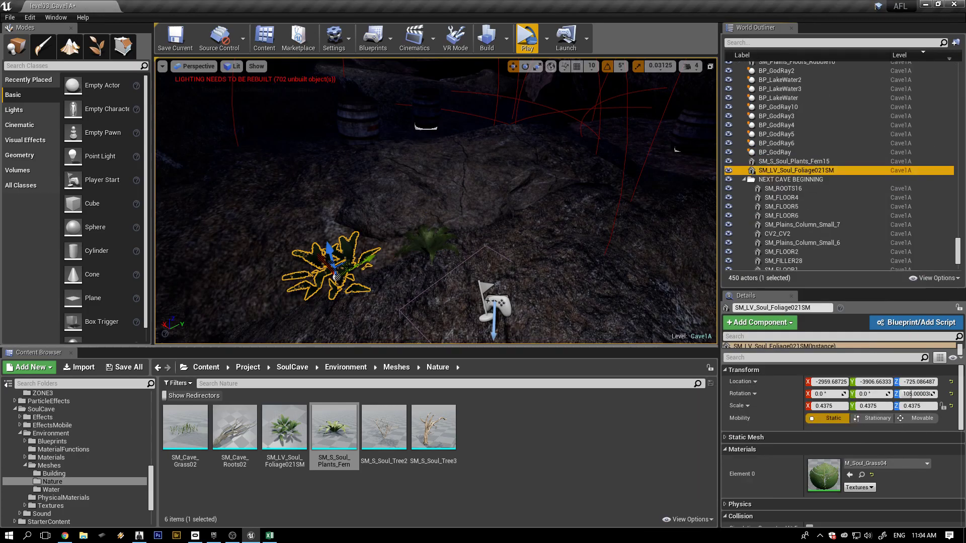
# Save the current Cave1A level and the remaining changes in level03_Cave1A
pyautogui.click(171, 48)
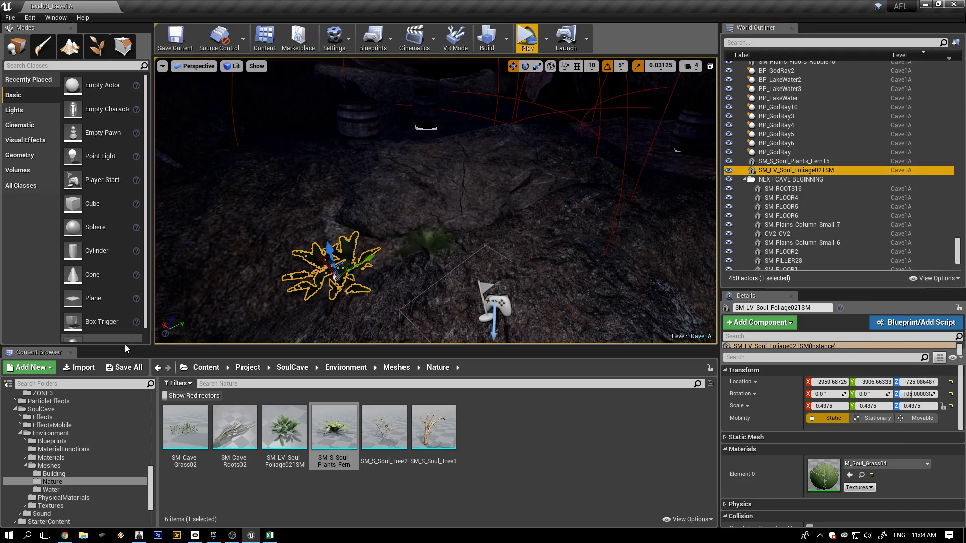
pyautogui.click(124, 367)
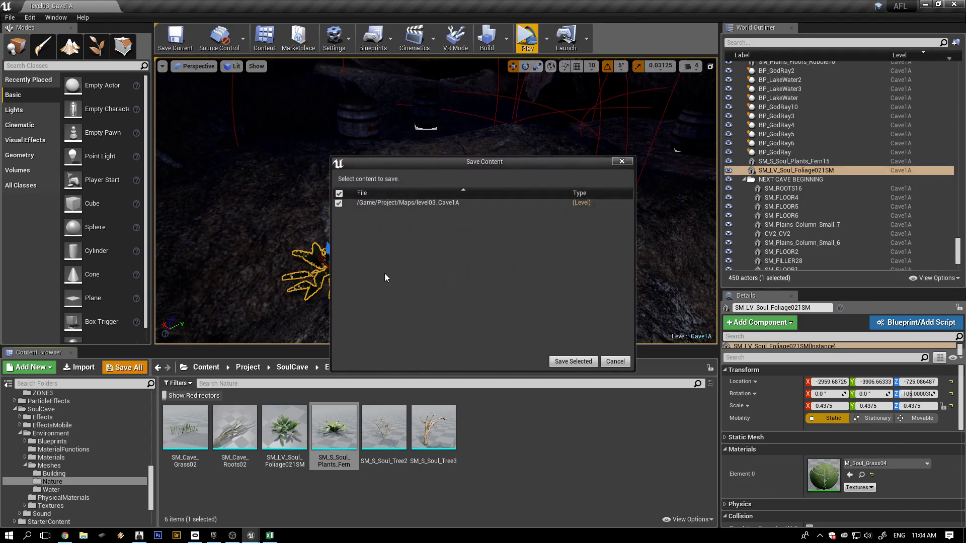
pyautogui.click(562, 362)
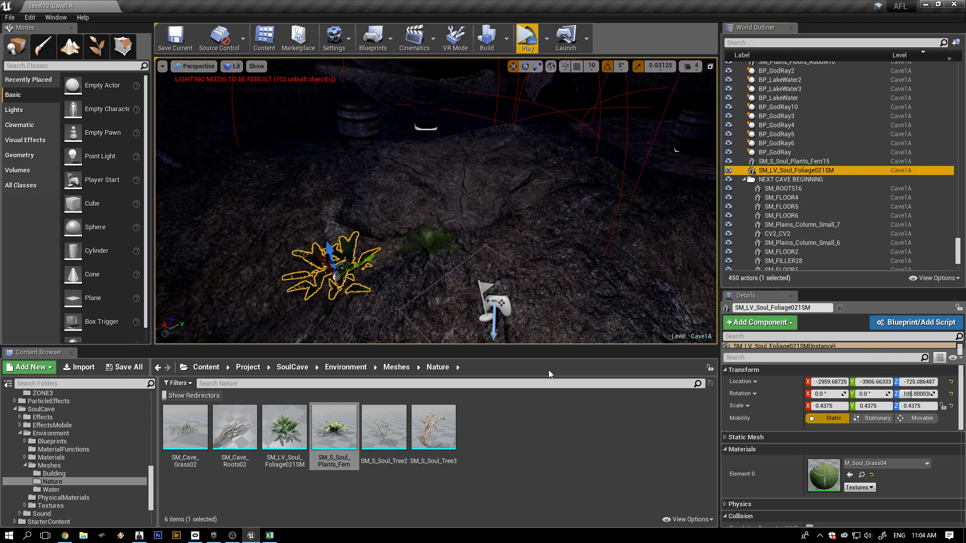
pyautogui.click(125, 367)
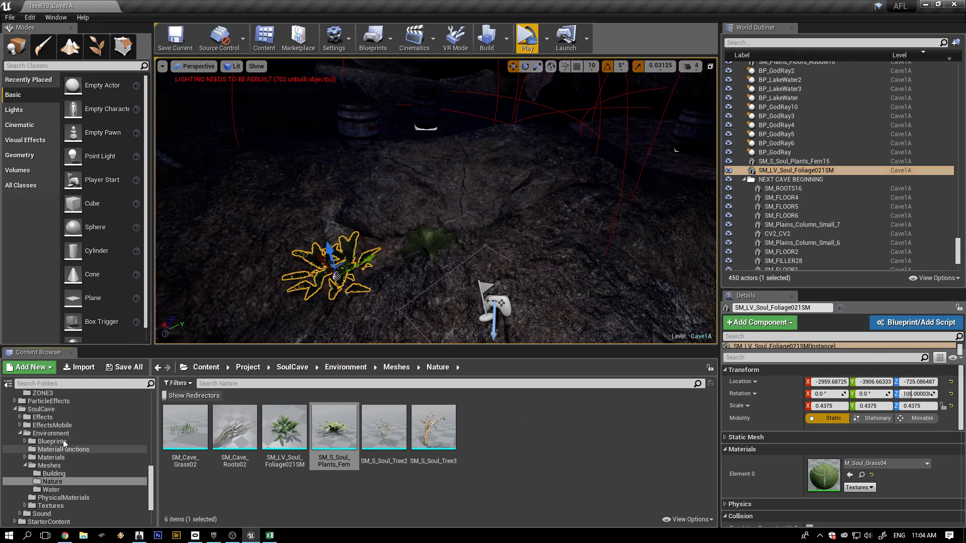
# Open level04_Cave1A from the Maps folder and playtest it in VR
pyautogui.scroll(5, 155, 476)
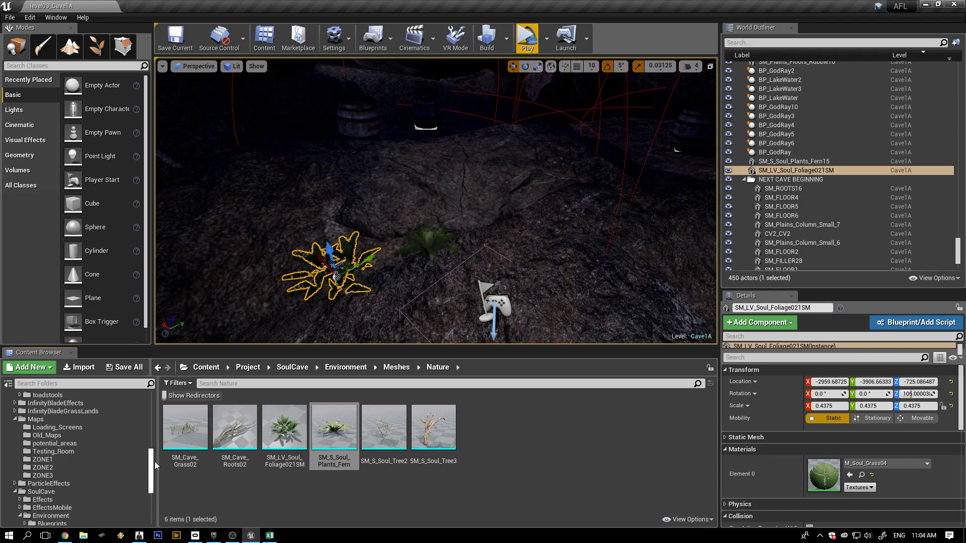
pyautogui.click(30, 420)
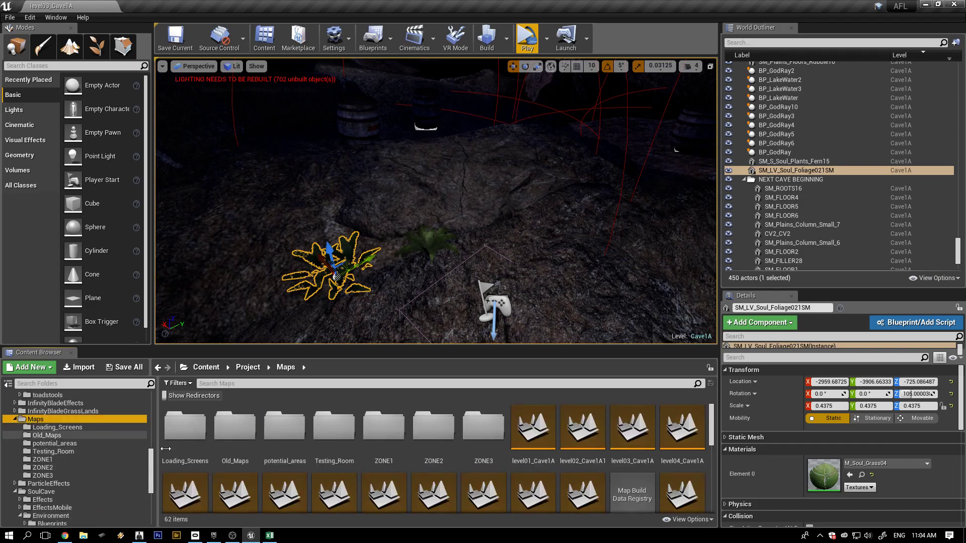
pyautogui.doubleClick(682, 429)
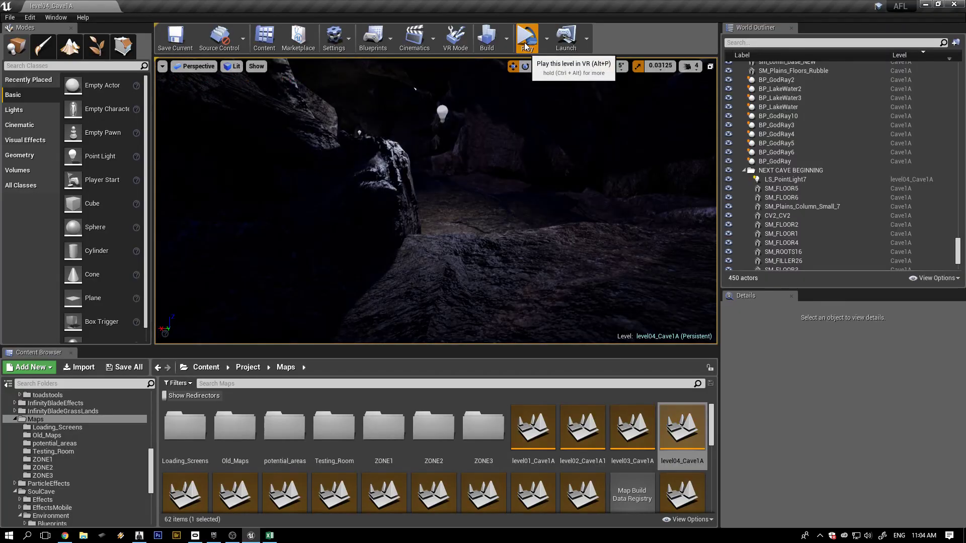
pyautogui.click(528, 35)
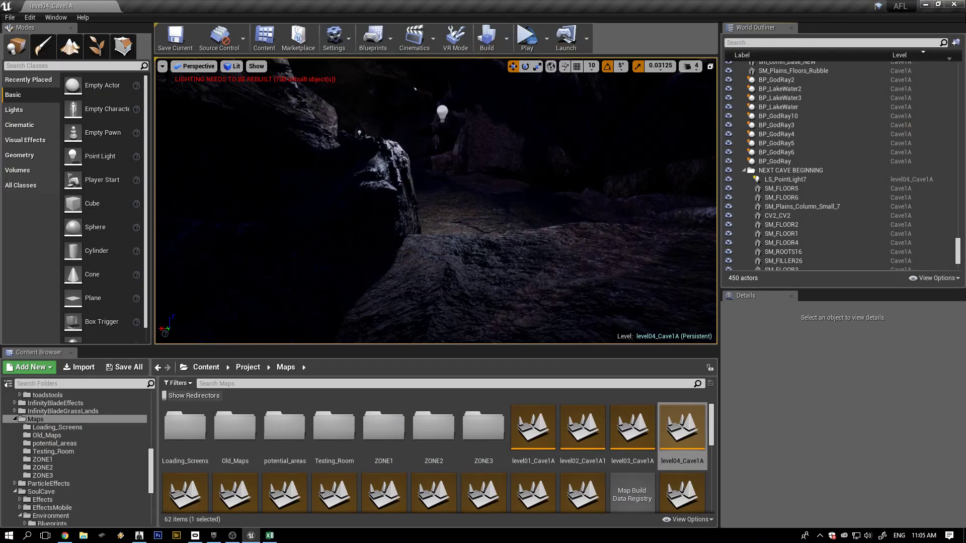
# In Unlit mode, list level04_Cave1A's own actors first and frame Playerstart2 with the nearby barrels
pyautogui.hotkey('alt', '3')
pyautogui.moveTo(489, 274)
pyautogui.mouseDown(button='right')
pyautogui.moveTo(473, 292)
pyautogui.moveTo(489, 275)
pyautogui.moveTo(563, 282)
pyautogui.moveTo(489, 274)
pyautogui.mouseUp(button='right')
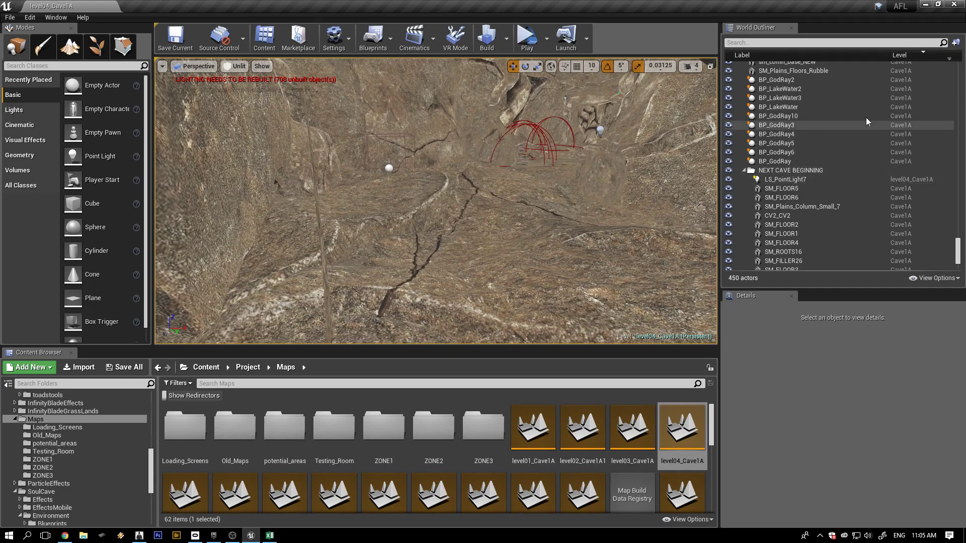
pyautogui.click(917, 57)
pyautogui.click(917, 57)
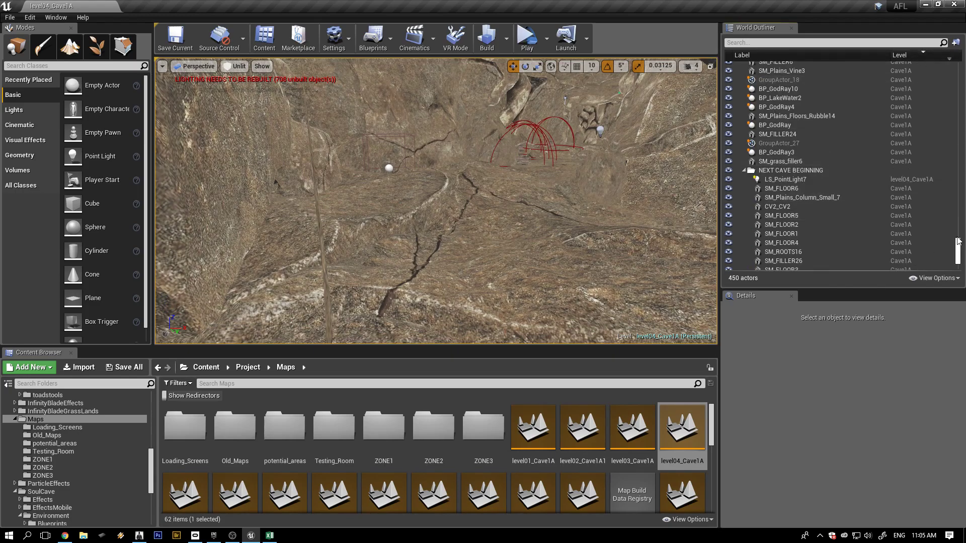
pyautogui.moveTo(958, 241); pyautogui.dragTo(958, 64)
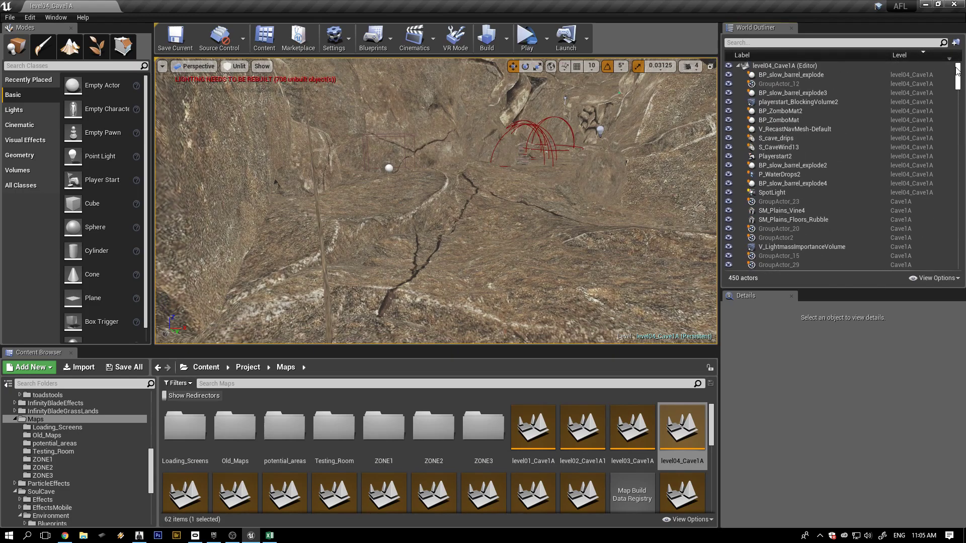
pyautogui.doubleClick(775, 157)
pyautogui.moveTo(518, 255); pyautogui.dragTo(518, 255, button='right')
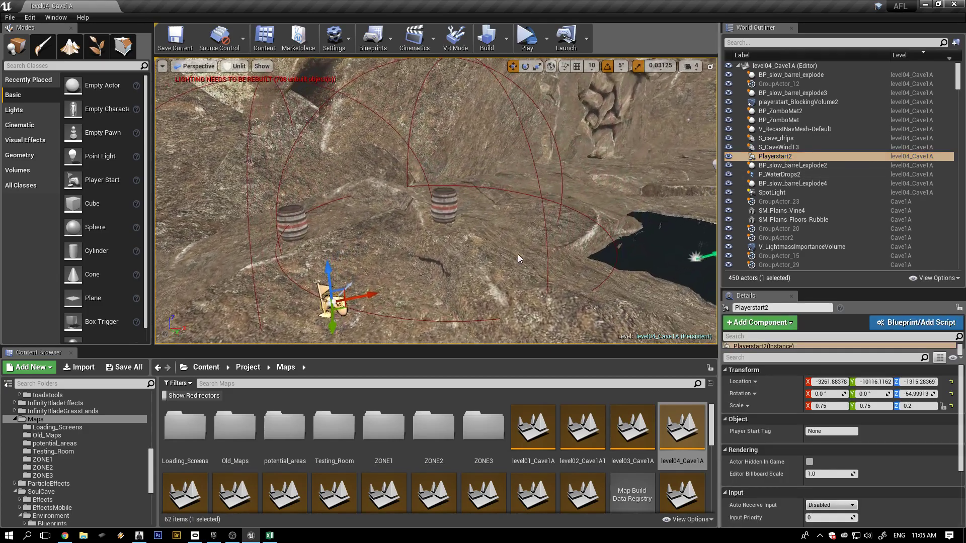
pyautogui.moveTo(445, 270); pyautogui.dragTo(403, 234, button='right')
# Move BP_slow_barrel_explode3 in front of the player start to about X -2743 and lower it to about Z -1364
pyautogui.click(417, 216)
pyautogui.moveTo(531, 242); pyautogui.dragTo(654, 252)
pyautogui.moveTo(559, 290); pyautogui.dragTo(622, 290, button='right')
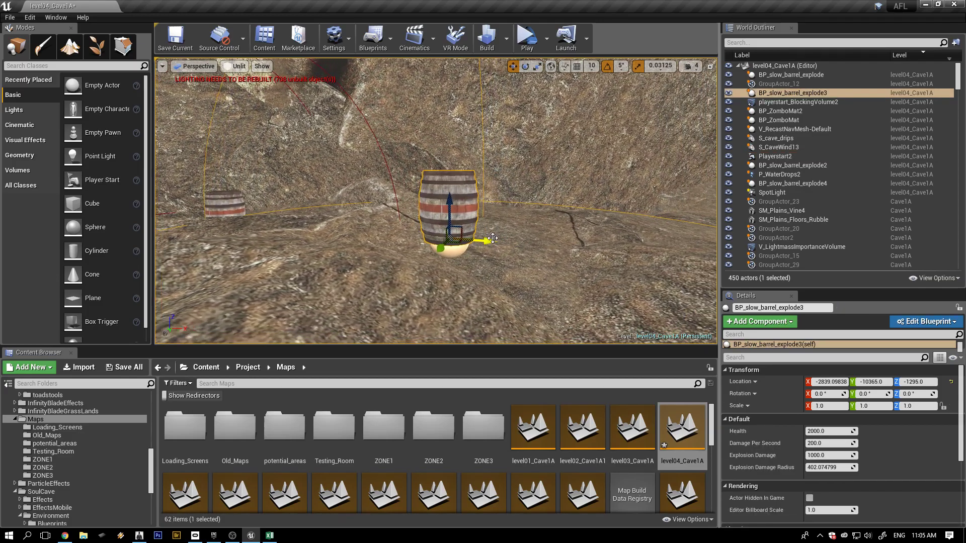
pyautogui.moveTo(484, 245); pyautogui.dragTo(537, 265)
# Shift BP_slow_barrel_explode3 to about X -2712, lower it to about Z -1375 and tilt it -5° about X
pyautogui.scroll(-5, 536, 263)
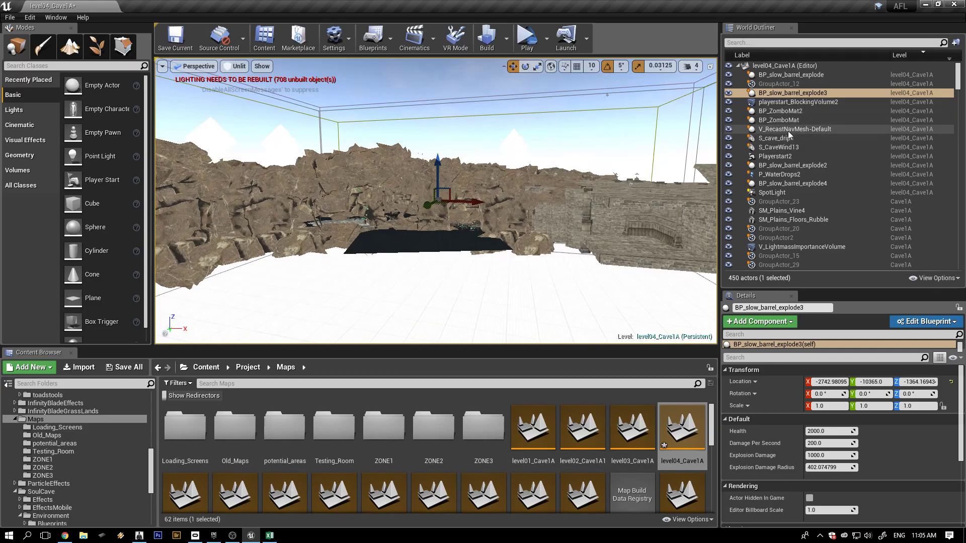
pyautogui.doubleClick(791, 102)
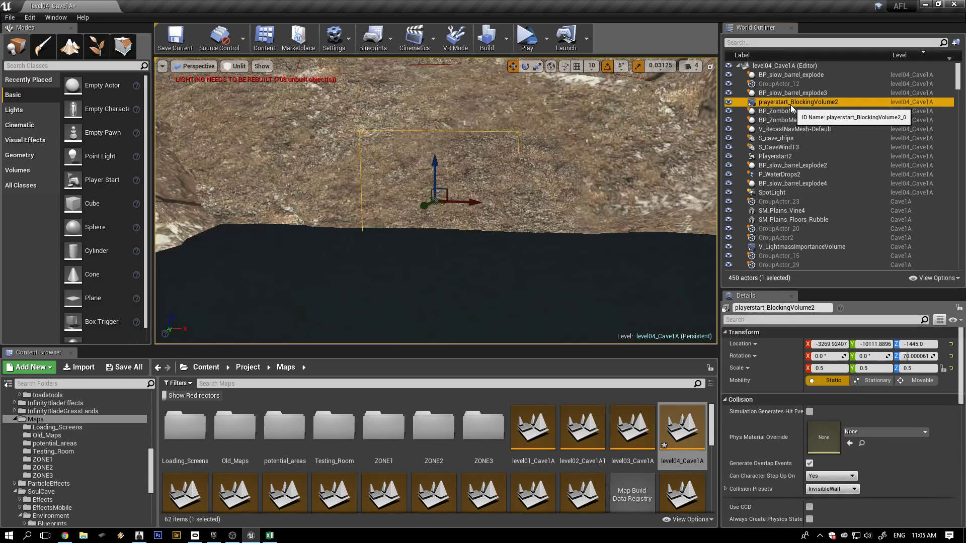
pyautogui.moveTo(436, 201); pyautogui.dragTo(537, 195, button='right')
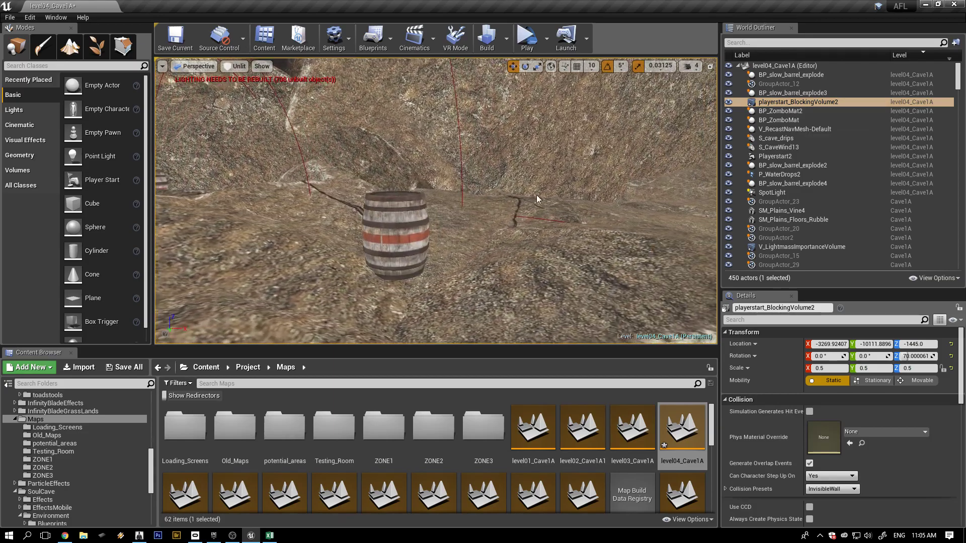
pyautogui.click(413, 231)
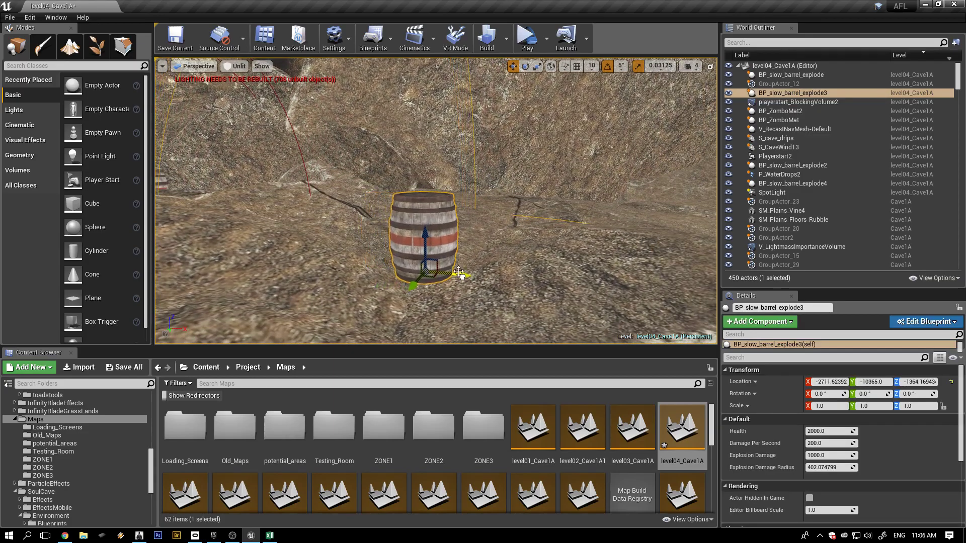
pyautogui.moveTo(425, 232); pyautogui.dragTo(426, 243)
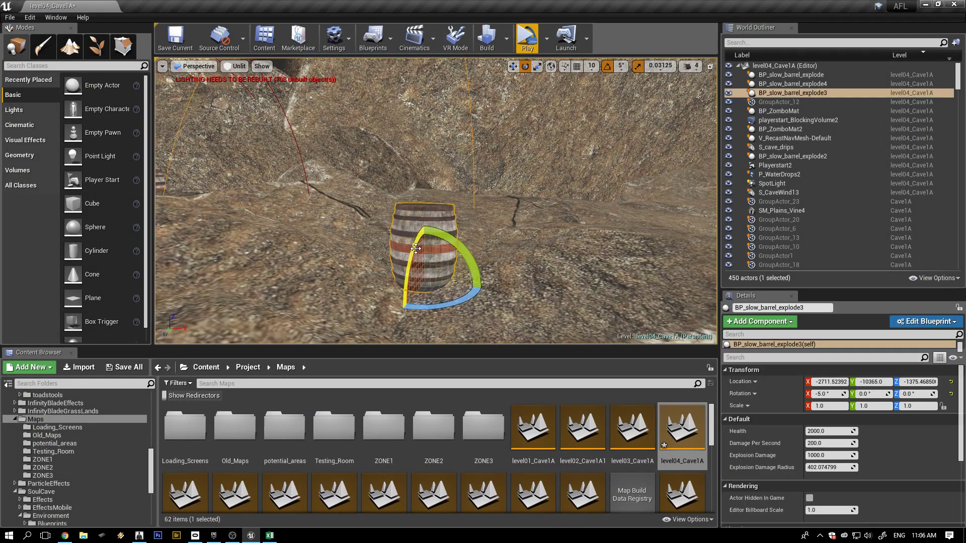
# Reposition BP_slow_barrel_explode3 beside the water at about X -2789, Y -10465, Z -1357, with a 5° tilt about X
pyautogui.moveTo(314, 303); pyautogui.dragTo(392, 303, button='right')
pyautogui.press('w')
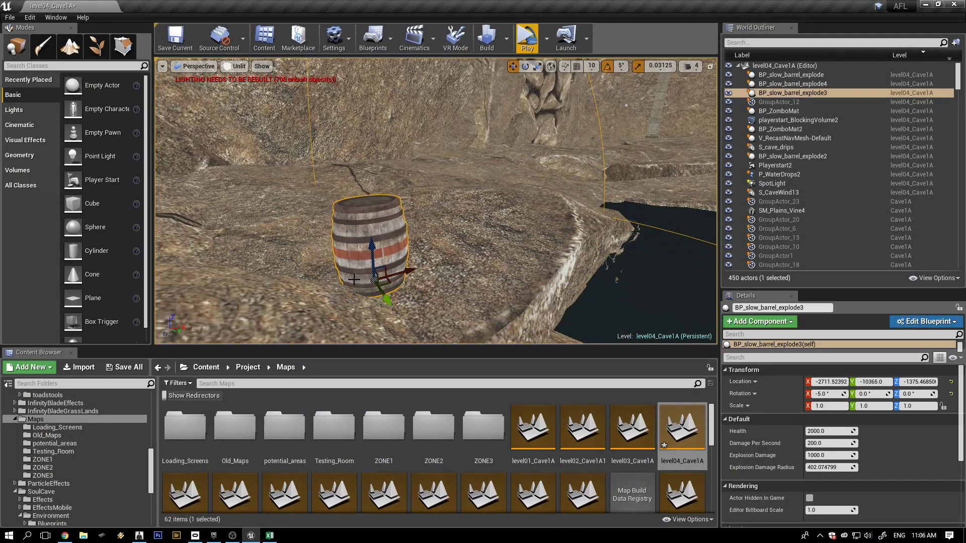
pyautogui.moveTo(314, 303); pyautogui.dragTo(337, 297, button='right')
pyautogui.moveTo(421, 272); pyautogui.dragTo(372, 322, button='right')
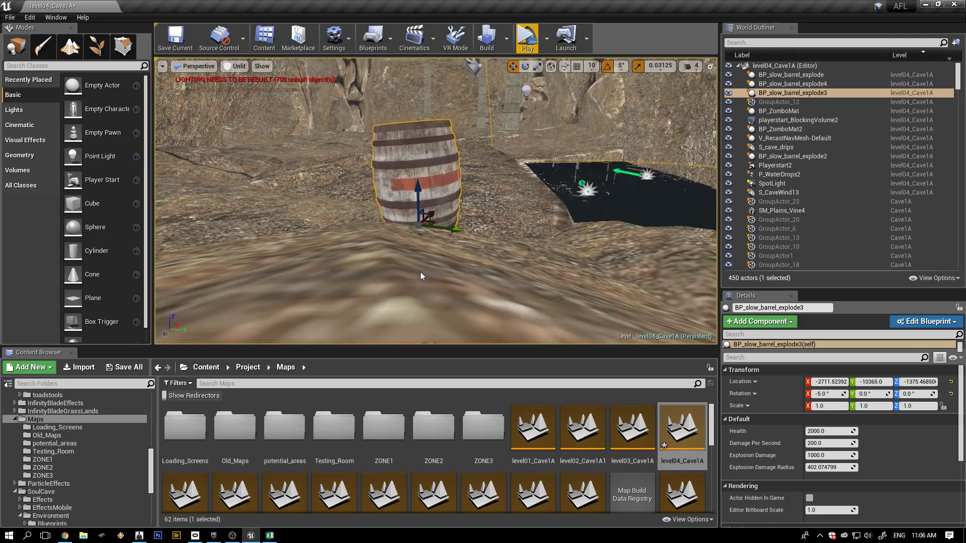
pyautogui.moveTo(442, 241); pyautogui.dragTo(442, 267, button='right')
pyautogui.moveTo(460, 231); pyautogui.dragTo(341, 192)
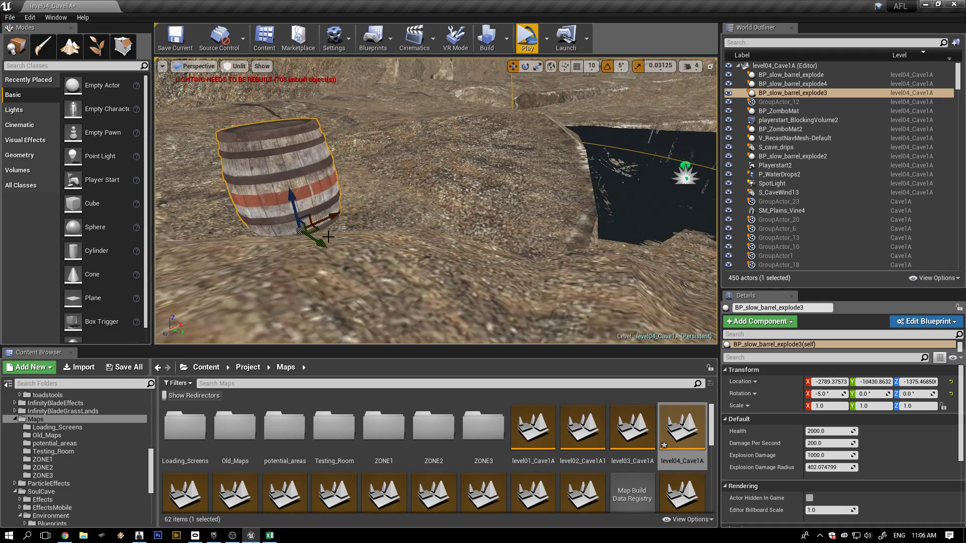
pyautogui.moveTo(328, 237); pyautogui.dragTo(261, 146)
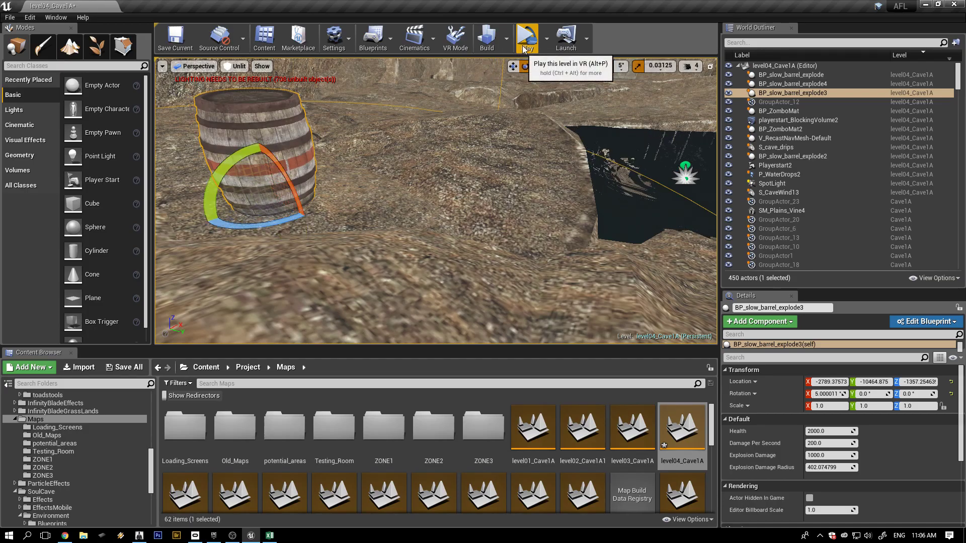
# Playtest the level in VR, and save level04_Cave1A and the ZONE1 Cave1A level
pyautogui.click(524, 49)
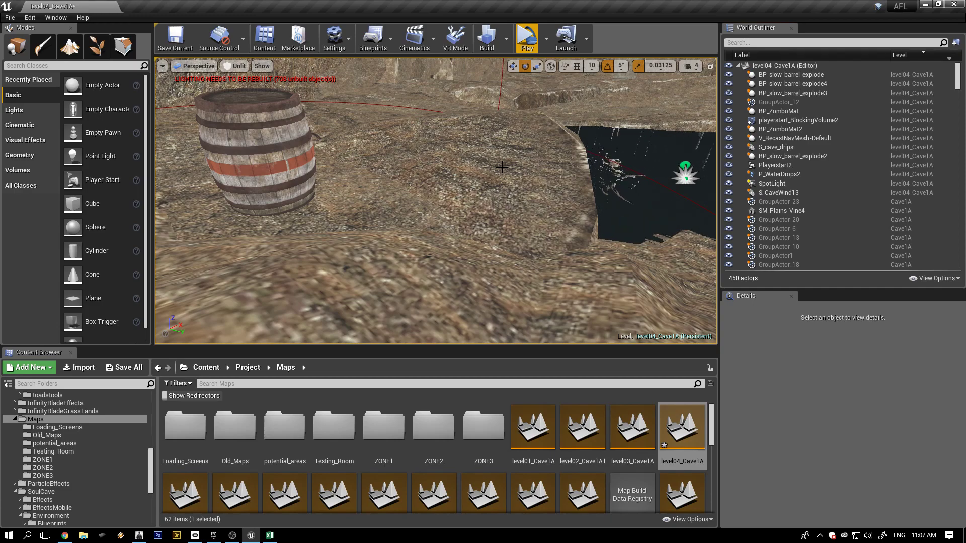
pyautogui.click(175, 37)
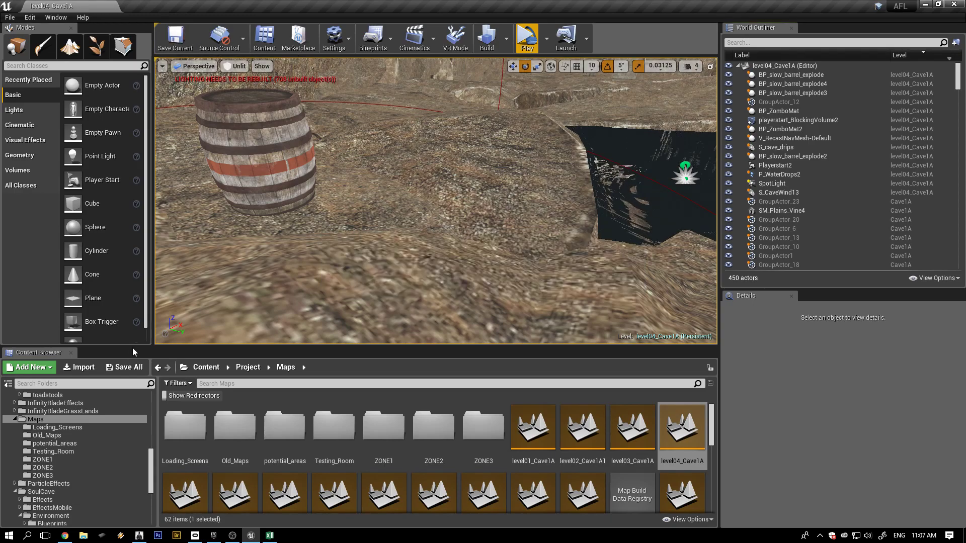
pyautogui.click(125, 367)
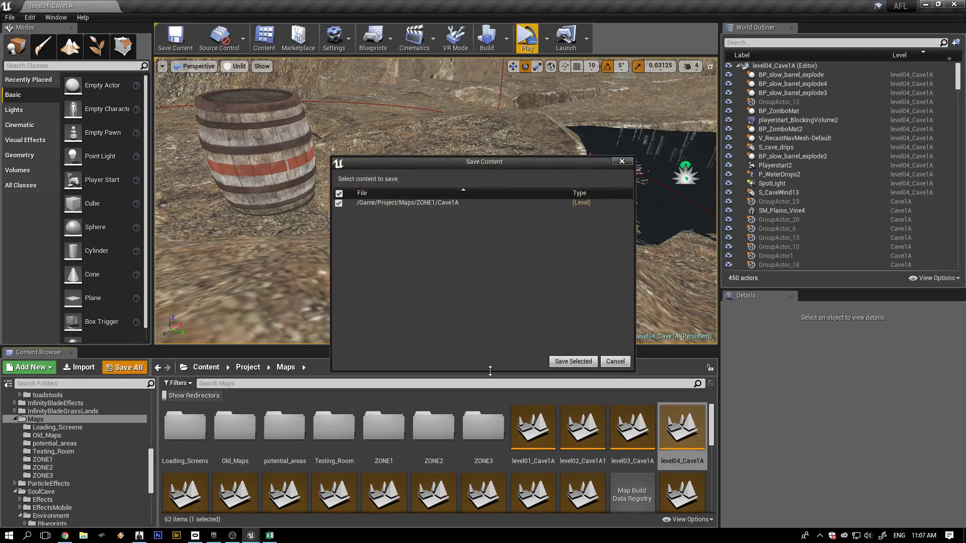
pyautogui.click(570, 362)
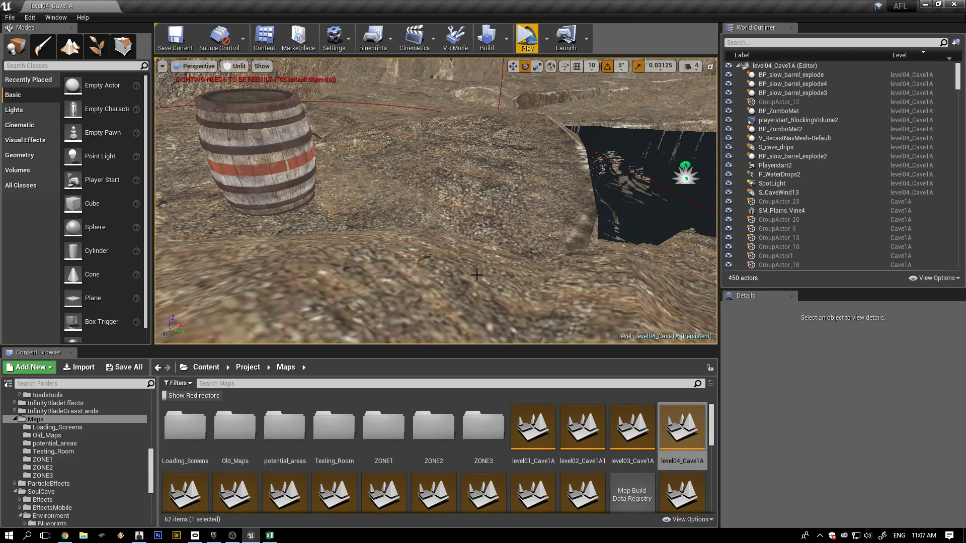
# Place SM_LV_Soul_Foliage021SM from the SoulCave Nature meshes at the water's far edge, at about X -1755, Y -10354
pyautogui.scroll(-2, 154, 486)
pyautogui.scroll(-1, 153, 485)
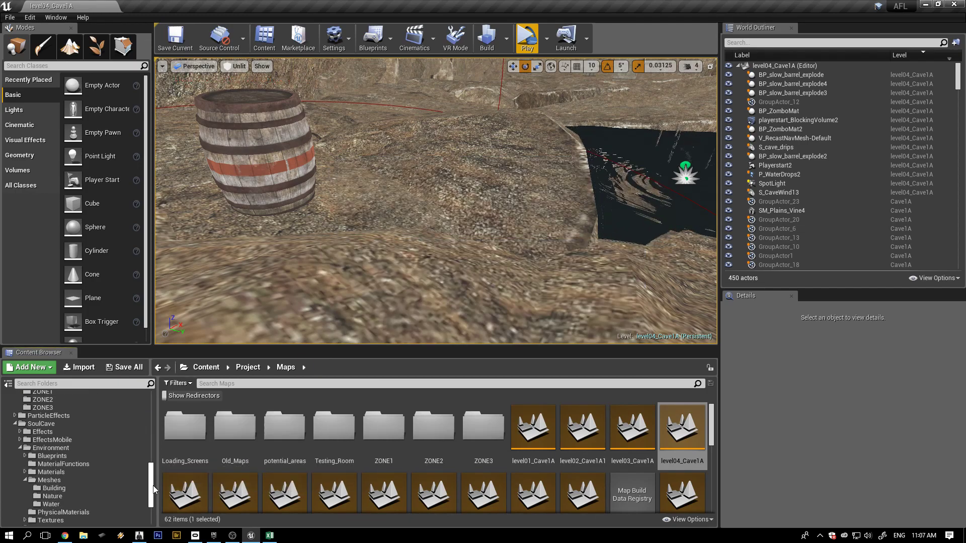
pyautogui.click(52, 496)
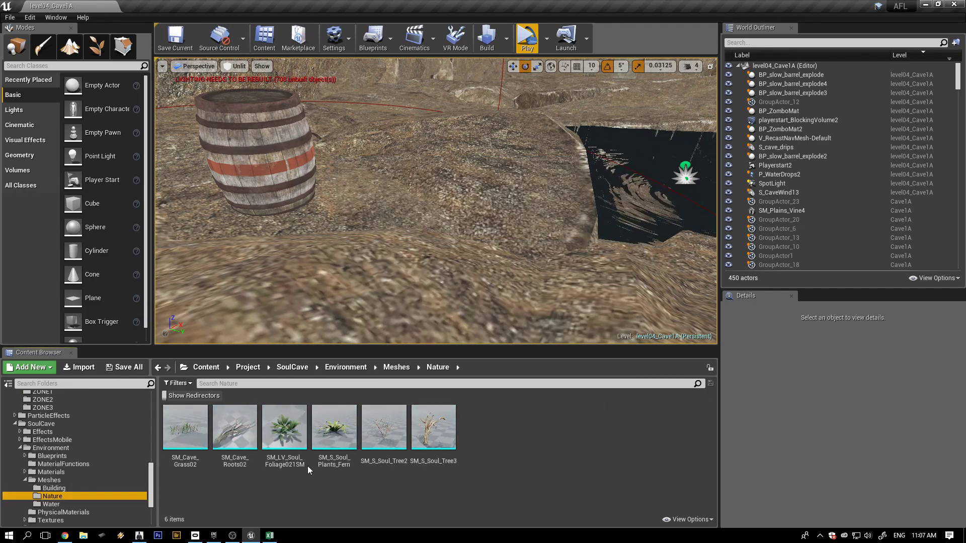
pyautogui.moveTo(285, 433); pyautogui.dragTo(610, 126)
pyautogui.press('f')
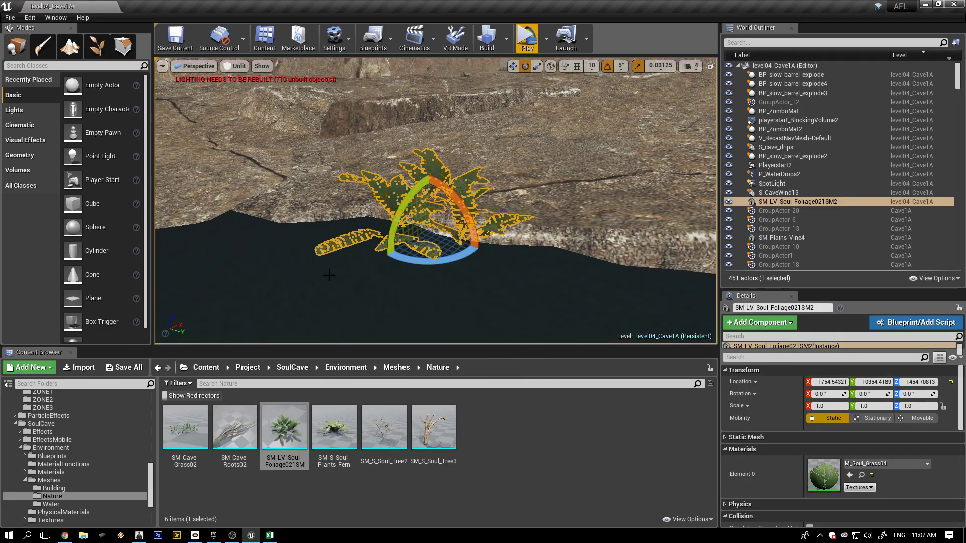
# Tilt the new foliage 10° about Y and lower it to about Z -1465 at the water's edge
pyautogui.keyDown('alt'); pyautogui.moveTo(329, 275); pyautogui.dragTo(359, 280); pyautogui.keyUp('alt')
pyautogui.moveTo(359, 279)
pyautogui.mouseDown(button='right')
pyautogui.moveTo(397, 279)
pyautogui.moveTo(347, 280)
pyautogui.mouseUp(button='right')
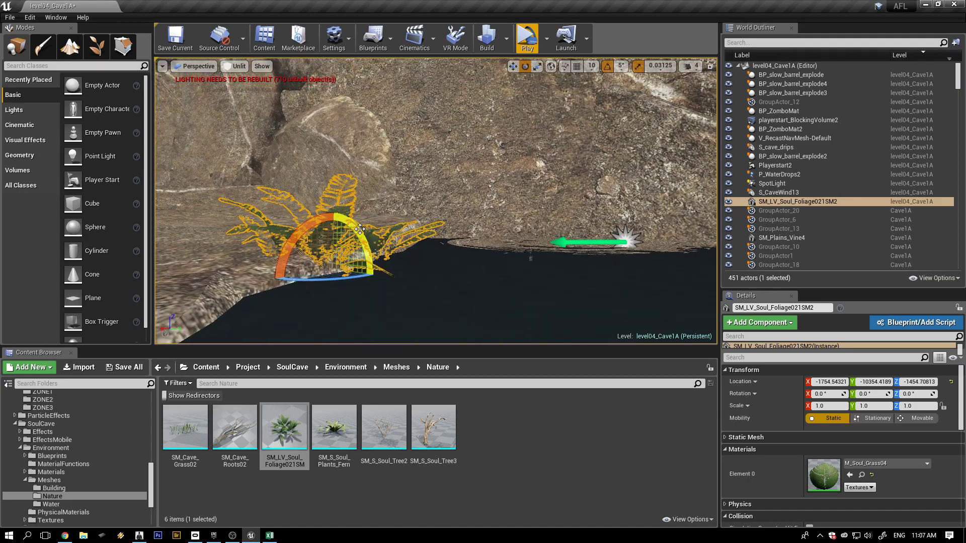
pyautogui.moveTo(355, 229); pyautogui.dragTo(331, 241)
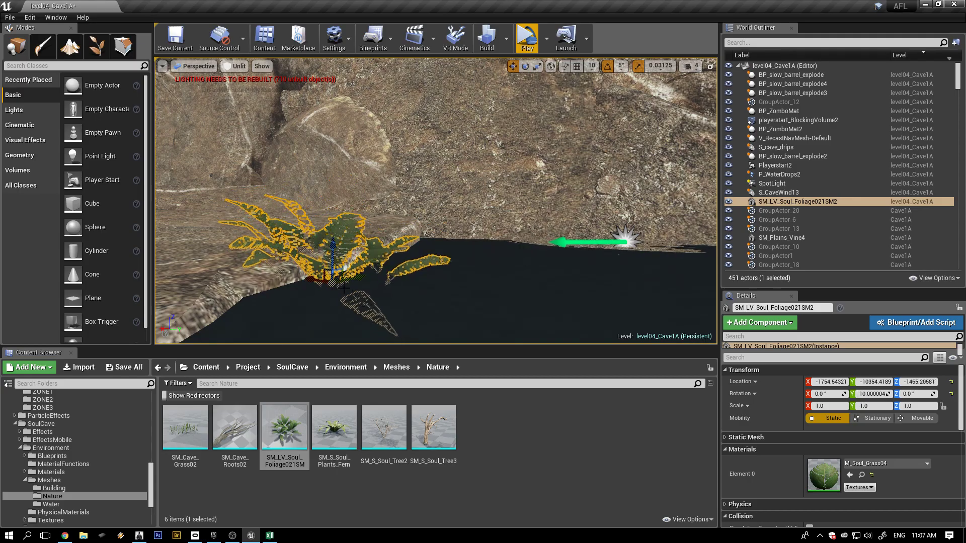
pyautogui.moveTo(487, 285); pyautogui.dragTo(483, 296, button='right')
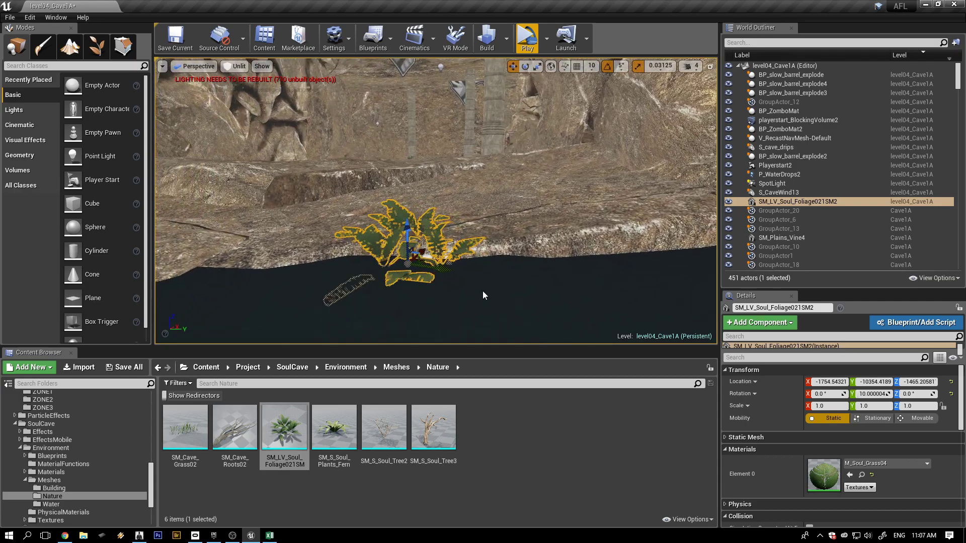
# Duplicate the foliage along the bank to about X -1828, Y -10494, Z -1470, and rotate the copy 90° about Z
pyautogui.moveTo(436, 267); pyautogui.dragTo(371, 266)
pyautogui.moveTo(344, 288); pyautogui.dragTo(382, 289, button='right')
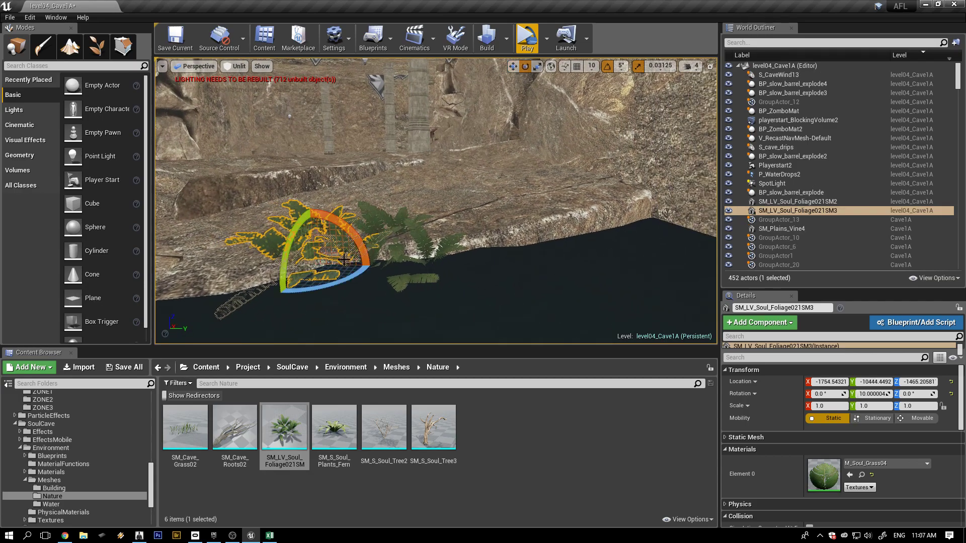
pyautogui.moveTo(348, 274); pyautogui.dragTo(380, 263)
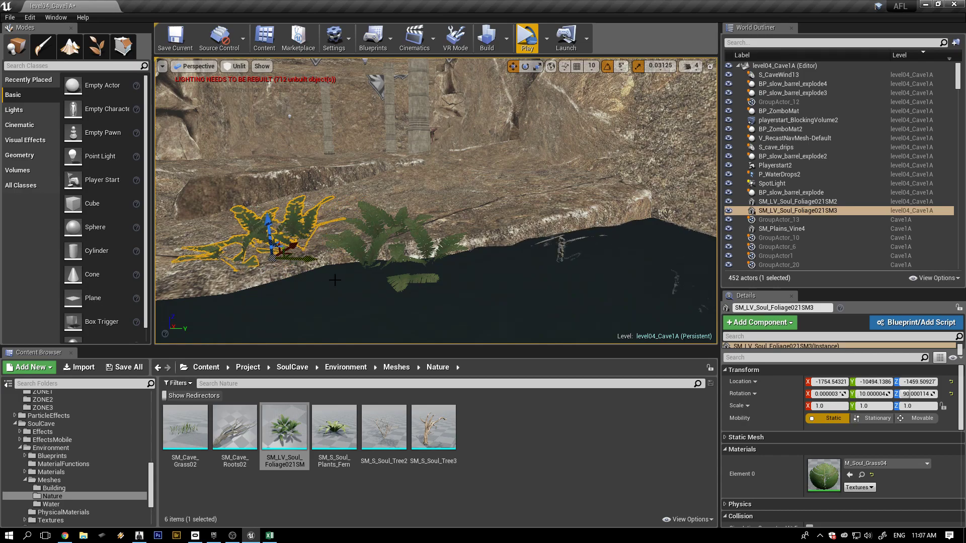
pyautogui.moveTo(336, 280); pyautogui.dragTo(279, 292, button='right')
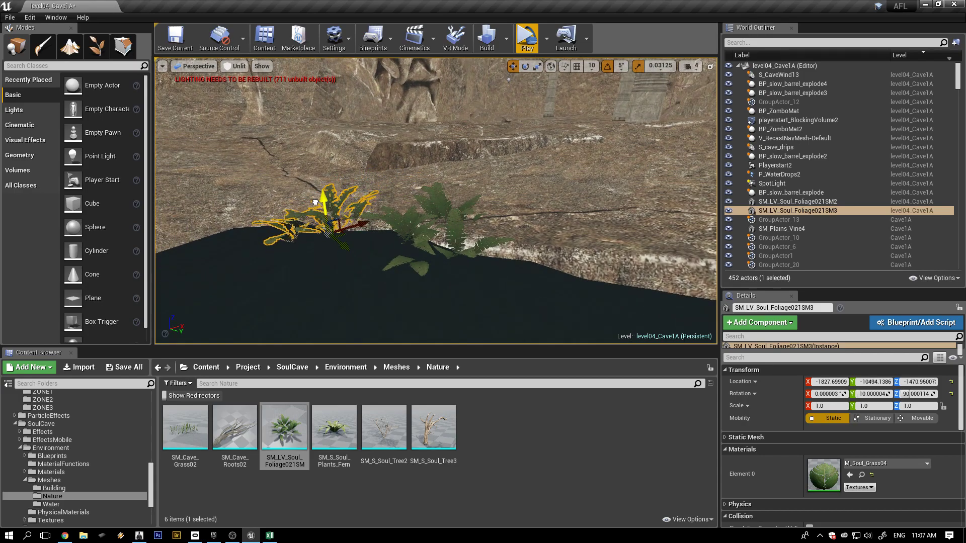
pyautogui.moveTo(340, 272); pyautogui.dragTo(344, 273, button='right')
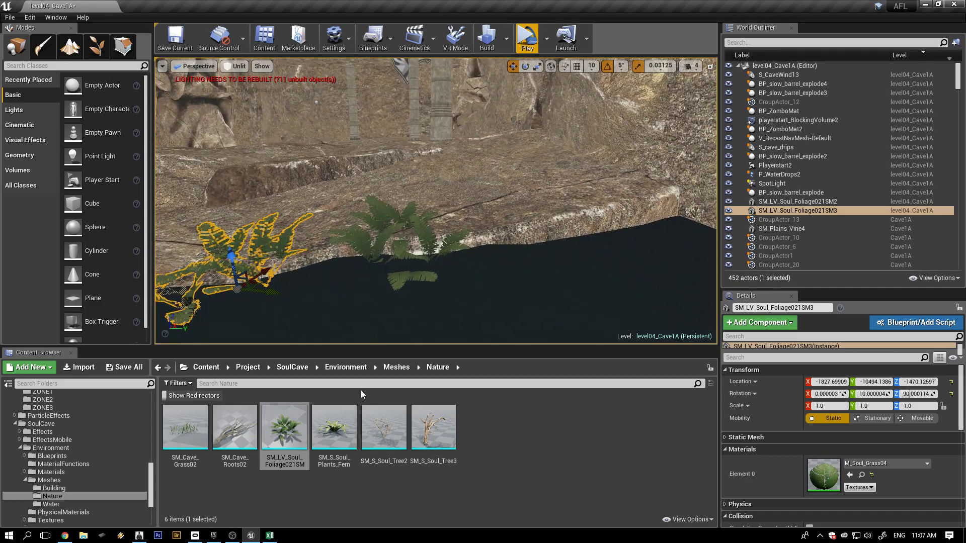
# Add three SM_S_Soul_Plants_Fern plants around the foliage at the water's far edge, and save the level
pyautogui.moveTo(334, 427); pyautogui.dragTo(328, 239)
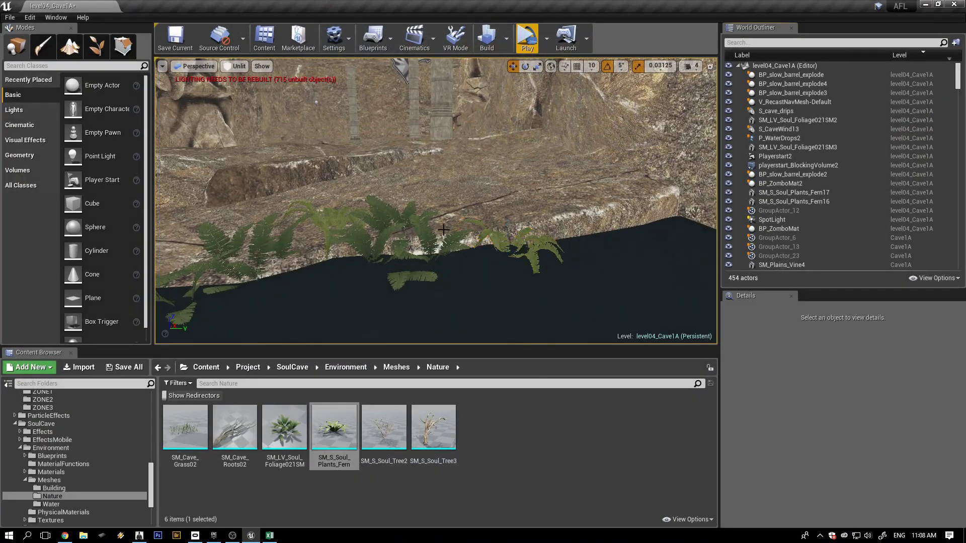
pyautogui.click(337, 227)
pyautogui.moveTo(434, 248); pyautogui.dragTo(347, 248, button='right')
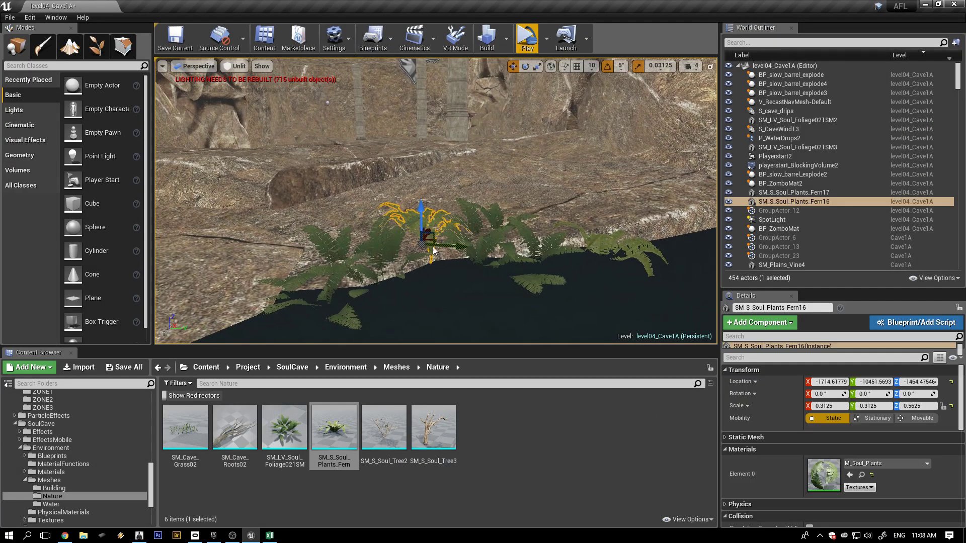
pyautogui.moveTo(457, 273); pyautogui.dragTo(443, 287, button='right')
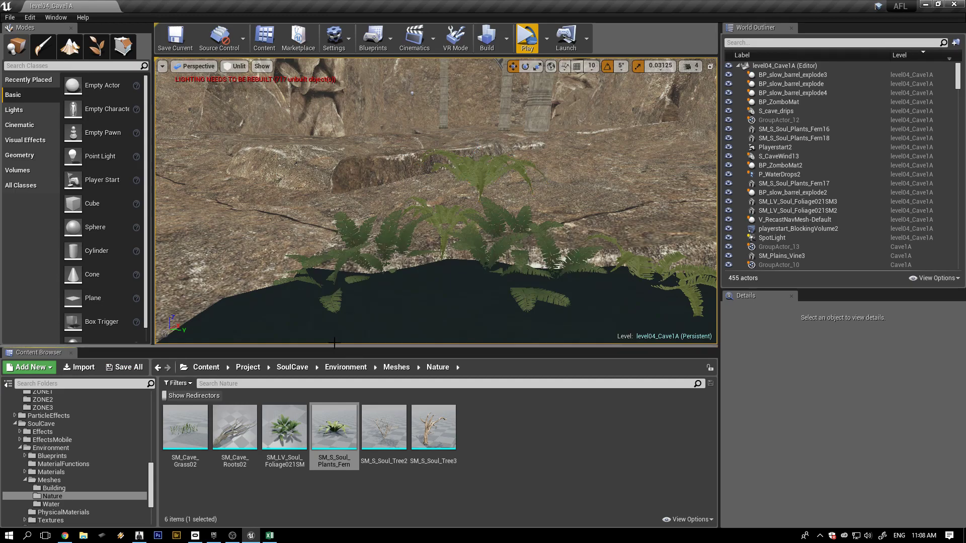
# Place SM_floor_panel from the imported rocks meshes beside the player start at about X -3047, Y -10160, Z -1389, and playtest the level
pyautogui.moveTo(154, 482); pyautogui.dragTo(153, 450)
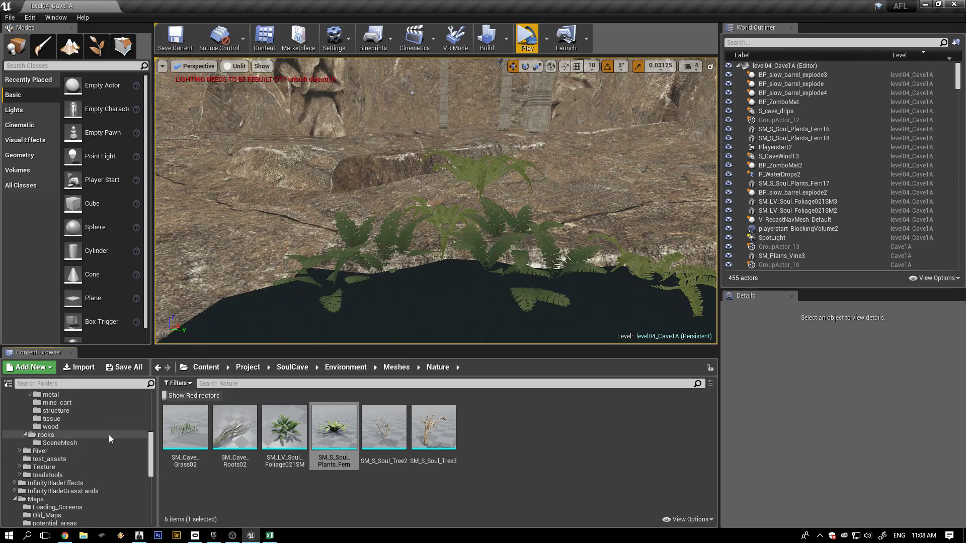
pyautogui.click(65, 436)
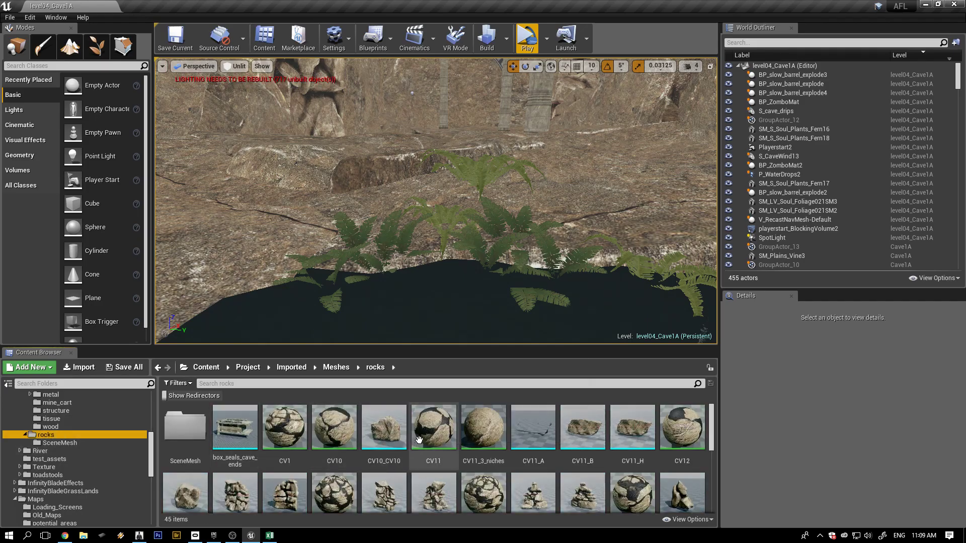
pyautogui.scroll(-3, 418, 452)
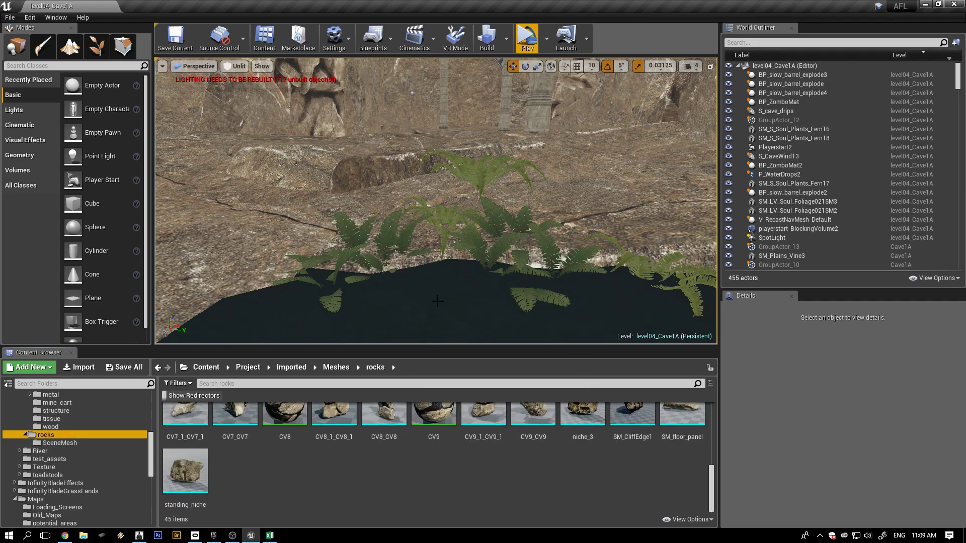
pyautogui.moveTo(438, 302)
pyautogui.mouseDown(button='right')
pyautogui.moveTo(426, 291)
pyautogui.moveTo(428, 301)
pyautogui.moveTo(433, 289)
pyautogui.mouseUp(button='right')
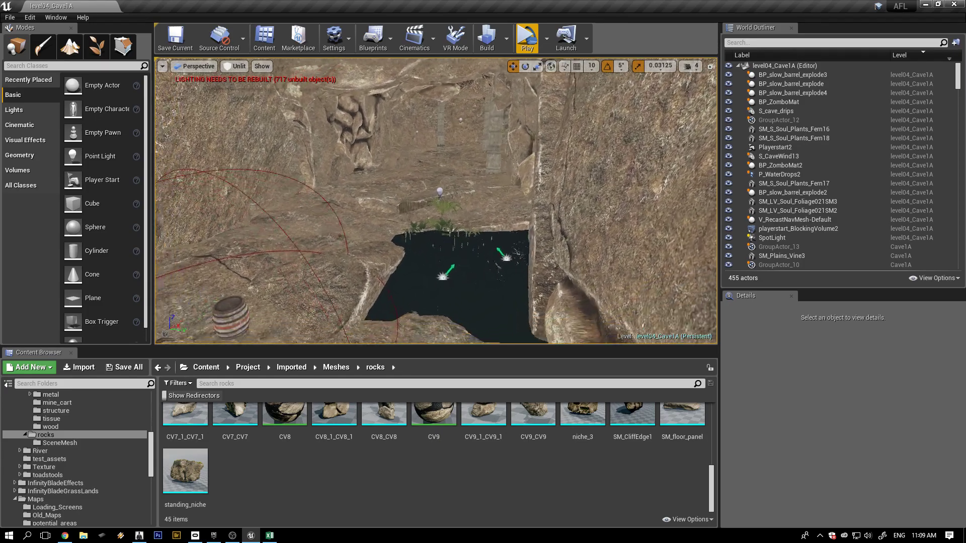
pyautogui.moveTo(430, 308); pyautogui.dragTo(455, 242)
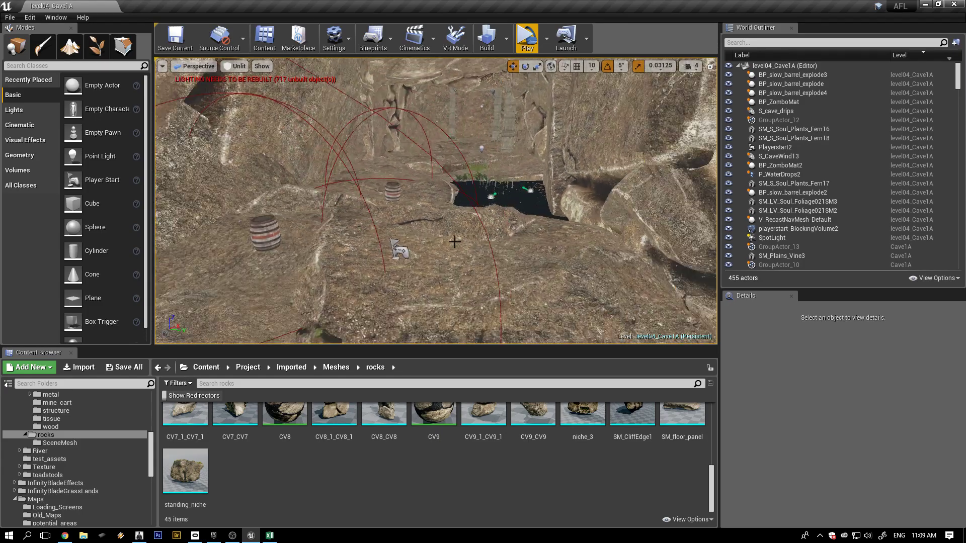
pyautogui.moveTo(455, 242); pyautogui.dragTo(430, 242, button='right')
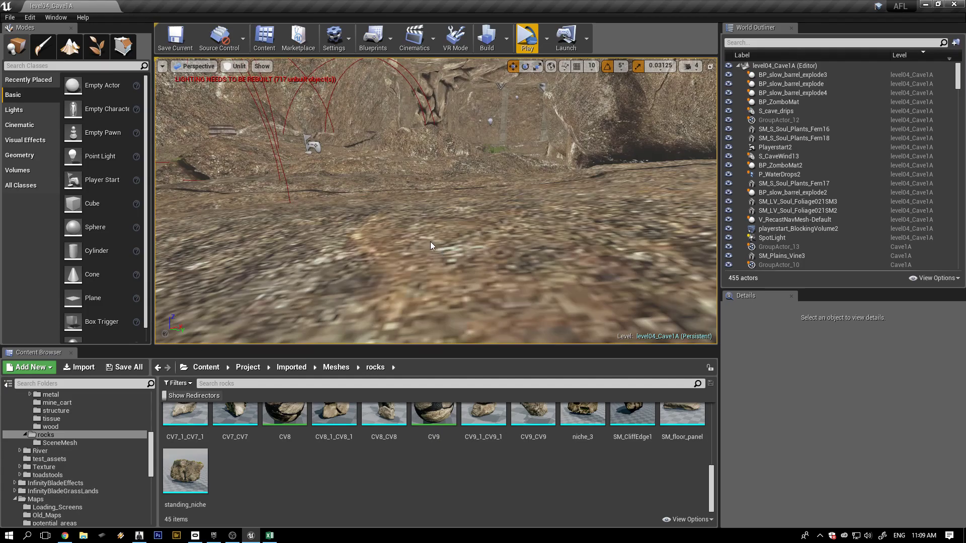
pyautogui.moveTo(430, 245)
pyautogui.mouseDown()
pyautogui.moveTo(420, 261)
pyautogui.moveTo(431, 233)
pyautogui.mouseUp()
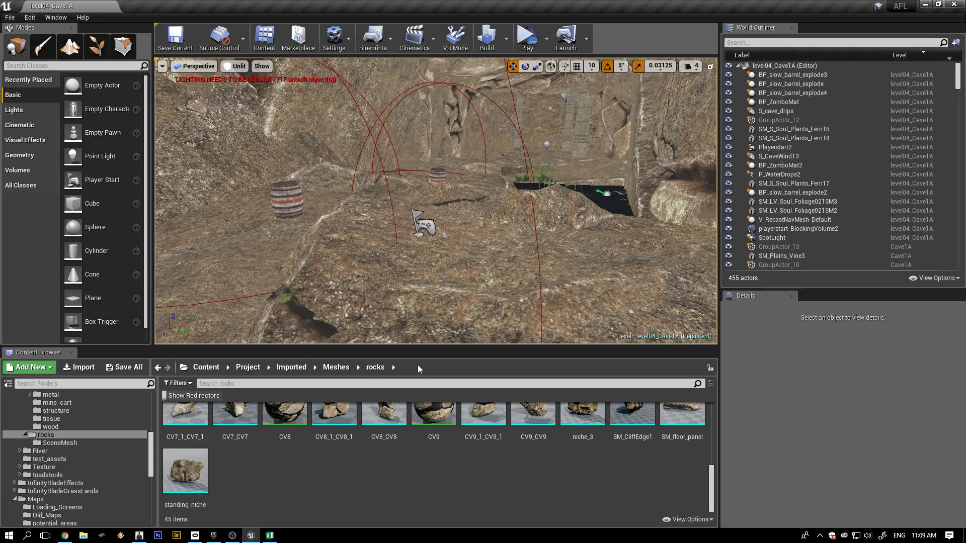
pyautogui.moveTo(658, 431); pyautogui.dragTo(496, 221)
pyautogui.moveTo(494, 184); pyautogui.dragTo(531, 238)
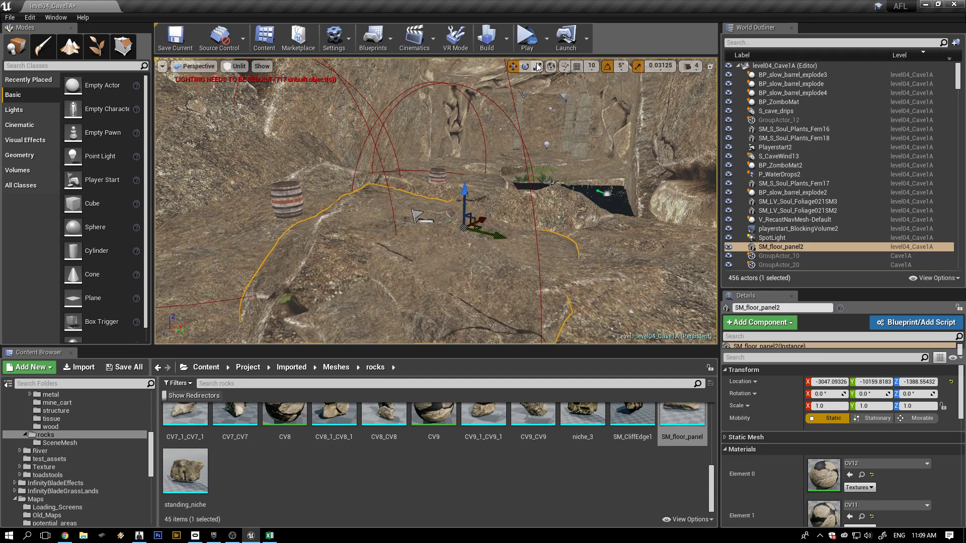
pyautogui.click(527, 42)
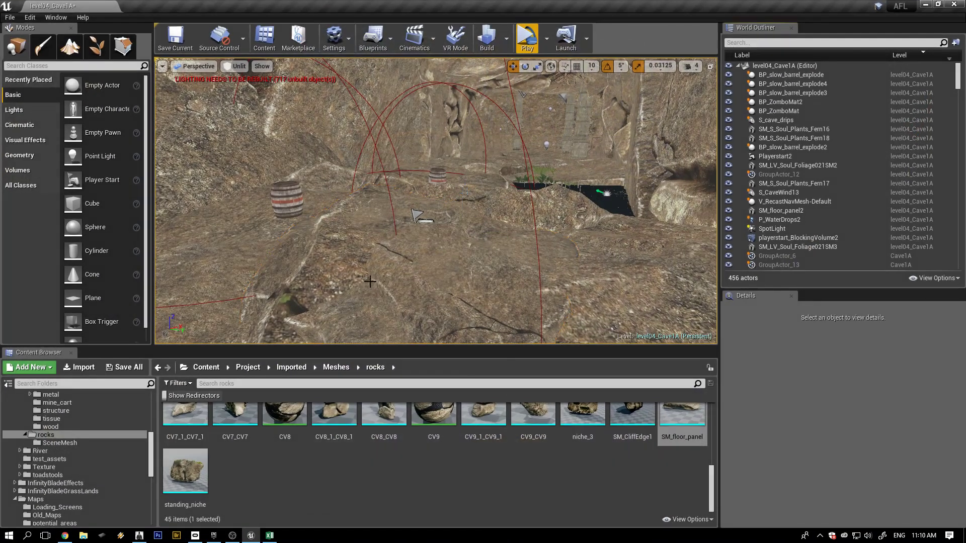
# Make Cave1A the current level and move SM_floor_panel2 into it
pyautogui.click(478, 266)
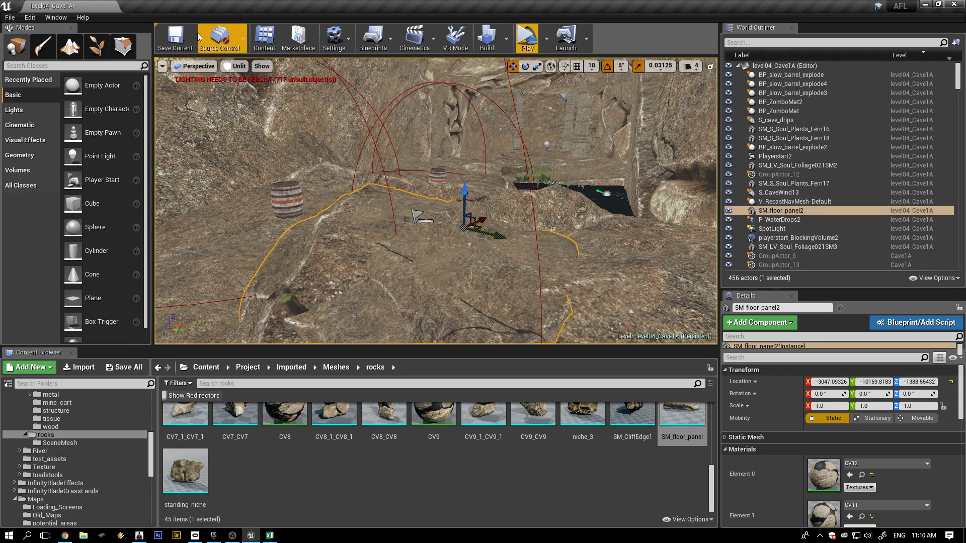
pyautogui.click(66, 20)
pyautogui.click(68, 80)
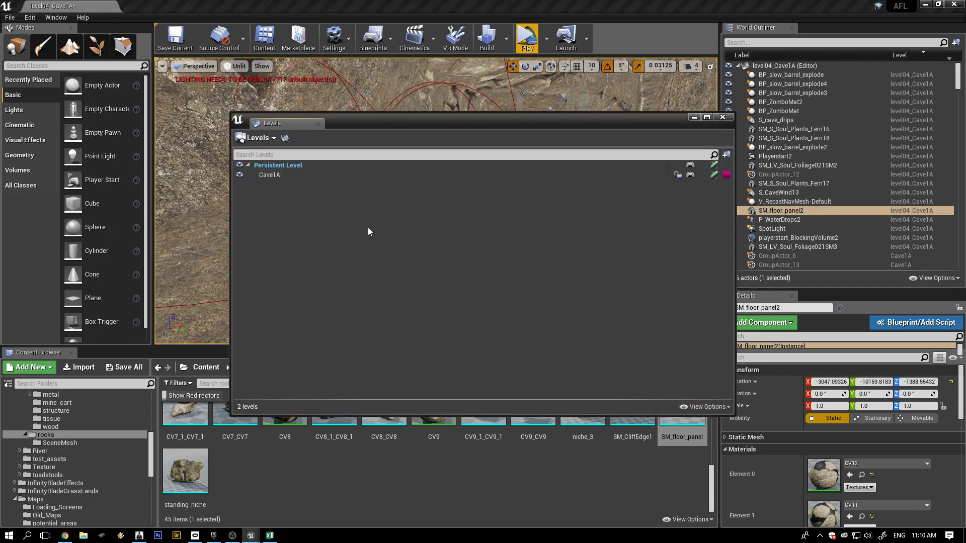
pyautogui.rightClick(266, 177)
pyautogui.click(287, 191)
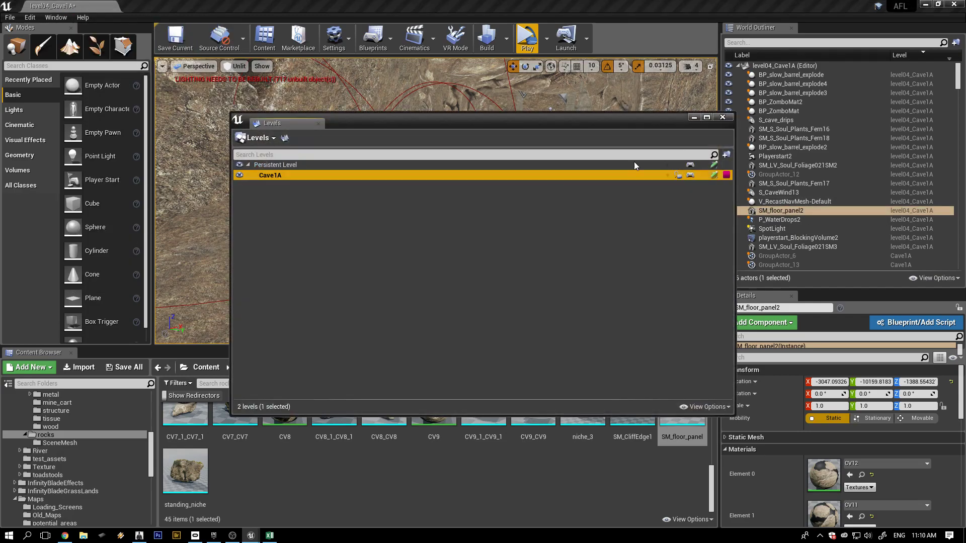
pyautogui.click(723, 118)
pyautogui.rightClick(773, 212)
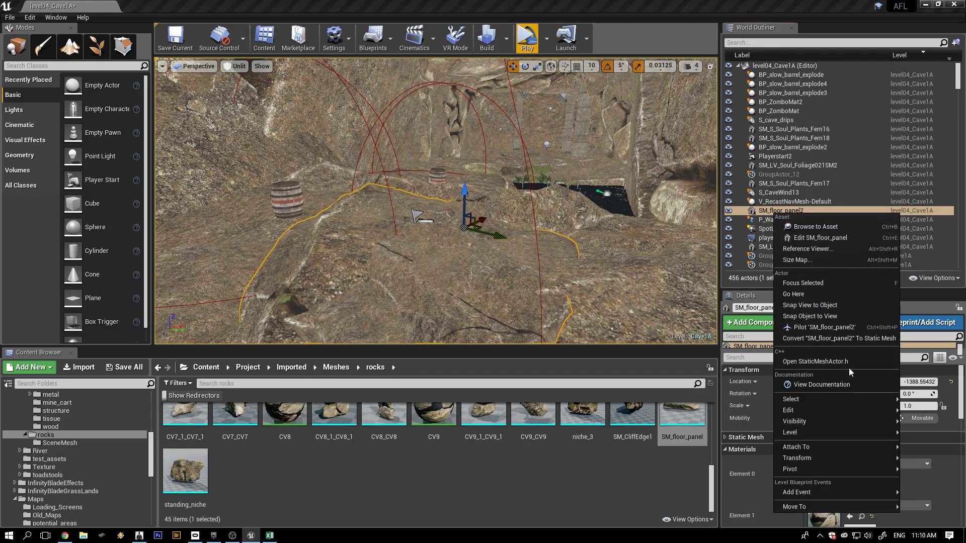
pyautogui.moveTo(826, 435)
pyautogui.click(685, 446)
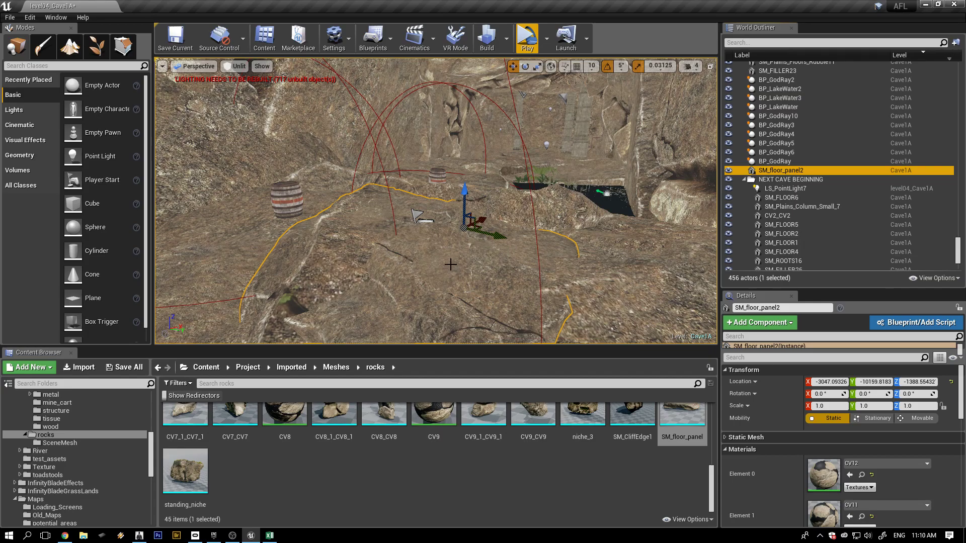
# Place SM_LV_Soul_Foliage021SM from the Nature meshes on the rock near the player start, at about X -3100, Y -10186, Z -1309
pyautogui.moveTo(451, 264); pyautogui.dragTo(466, 276, button='right')
pyautogui.scroll(2, 466, 285)
pyautogui.moveTo(466, 284); pyautogui.dragTo(365, 255)
pyautogui.moveTo(366, 255); pyautogui.dragTo(350, 208, button='middle')
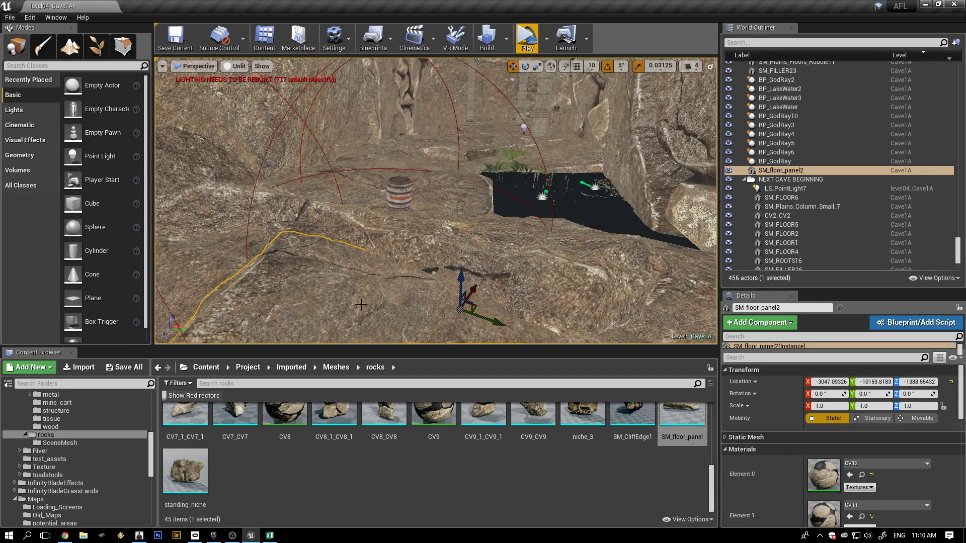
pyautogui.scroll(-5, 148, 454)
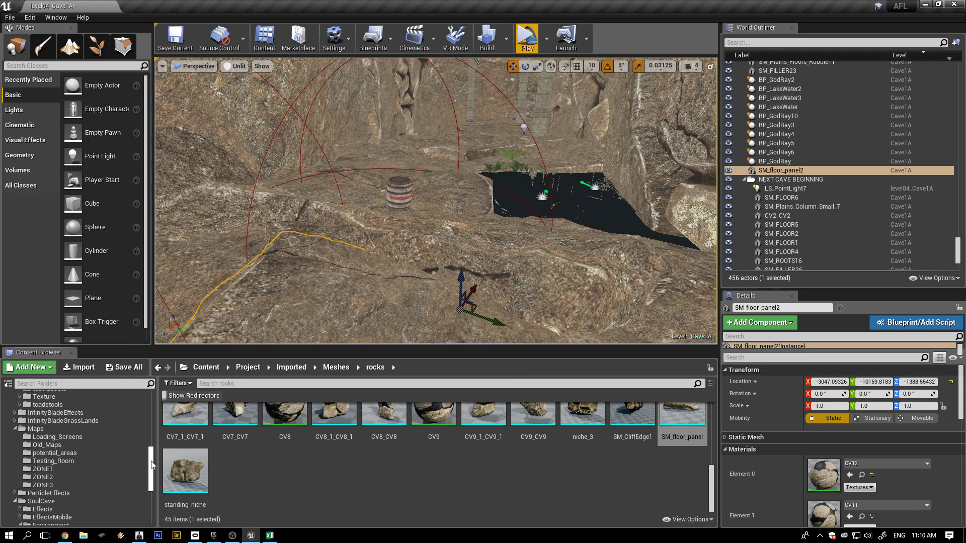
pyautogui.scroll(-1, 152, 471)
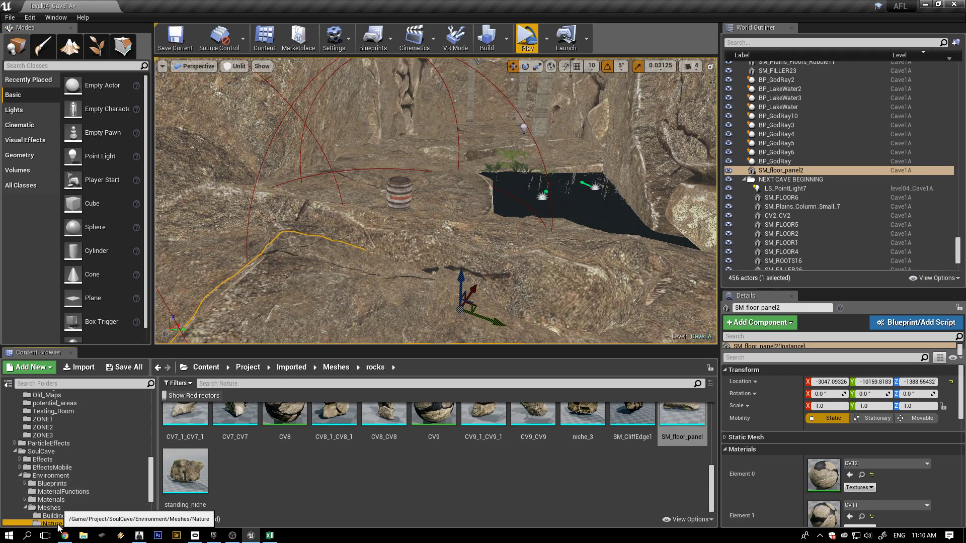
pyautogui.click(53, 523)
pyautogui.moveTo(284, 437); pyautogui.dragTo(414, 299)
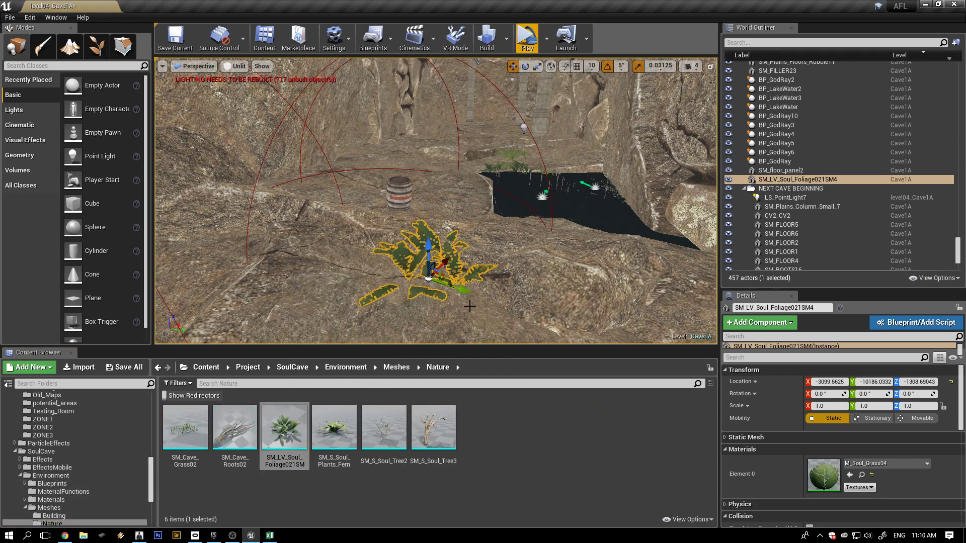
# Scale the new foliage uniformly to 0.65625 and rotate it about 30° about Z beside the crack in the rock floor
pyautogui.scroll(1, 469, 306)
pyautogui.moveTo(518, 316)
pyautogui.mouseDown(button='right')
pyautogui.moveTo(563, 342)
pyautogui.moveTo(543, 317)
pyautogui.moveTo(519, 316)
pyautogui.mouseUp(button='right')
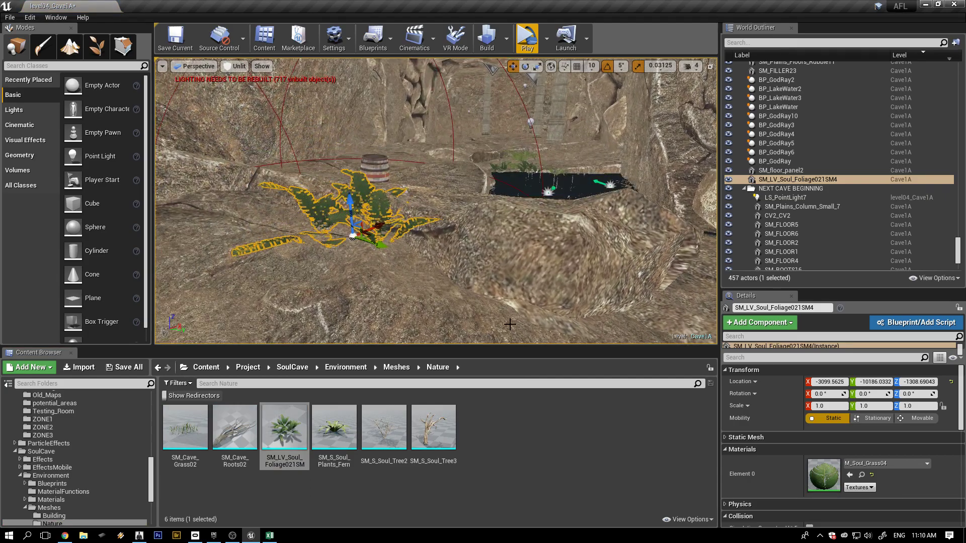
pyautogui.press('f')
pyautogui.keyDown('alt'); pyautogui.moveTo(513, 278); pyautogui.dragTo(503, 316); pyautogui.keyUp('alt')
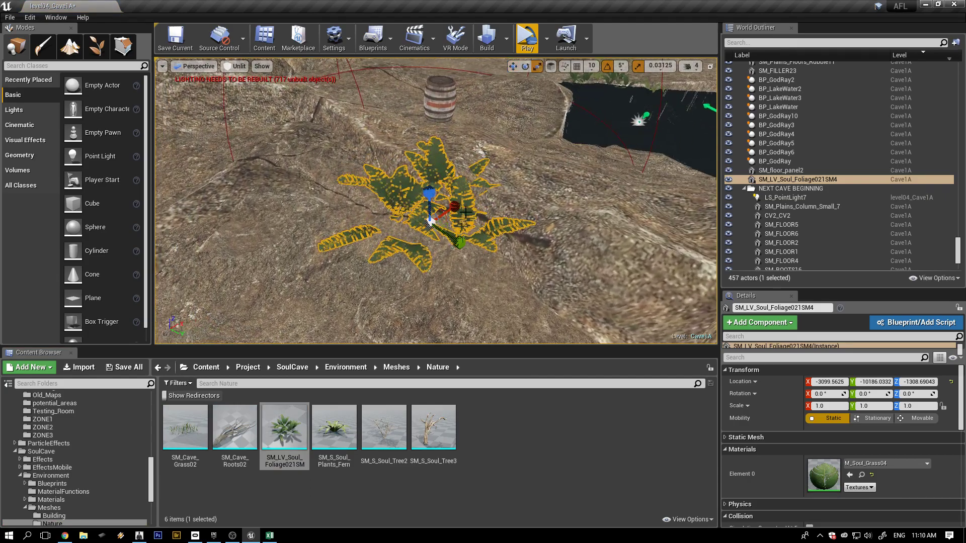
pyautogui.moveTo(425, 221); pyautogui.dragTo(414, 236)
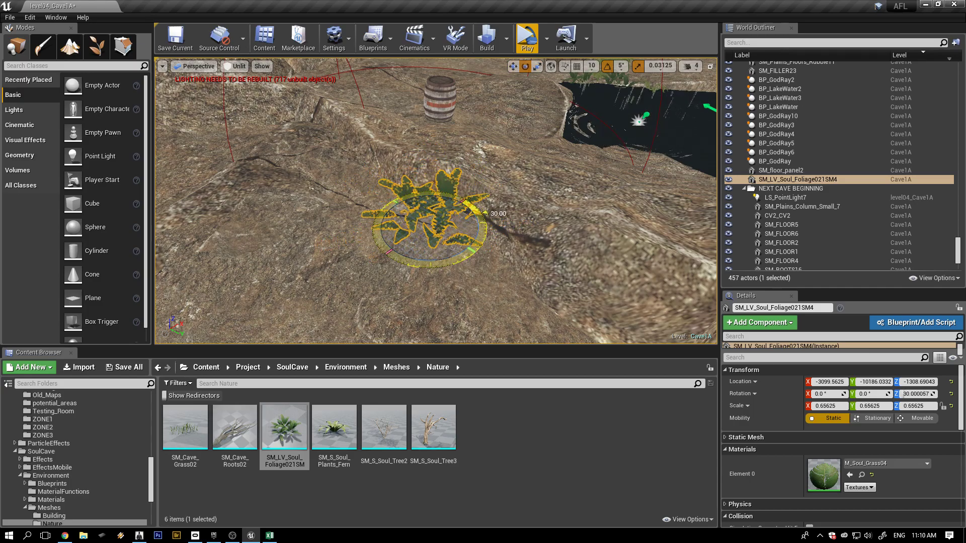
pyautogui.moveTo(535, 276); pyautogui.dragTo(534, 274, button='right')
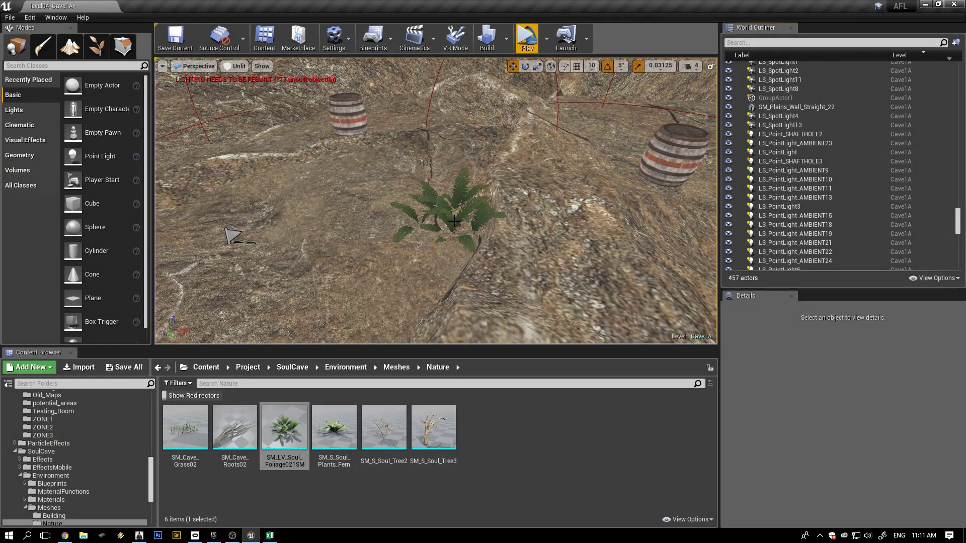
# Scale the foliage by the crack uniformly to 0.4375 and move it to about X -3078, Y -10200, Z -1317
pyautogui.click(453, 222)
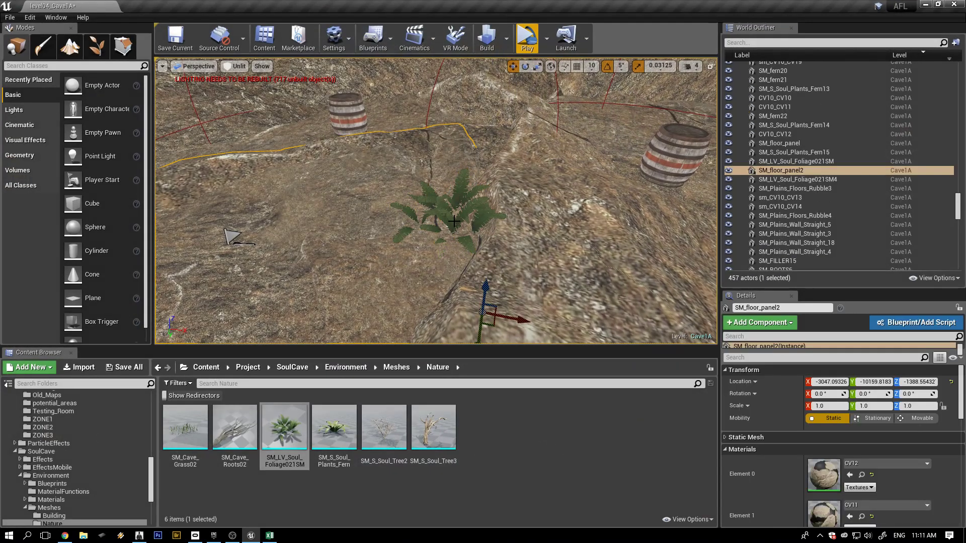
pyautogui.scroll(3, 469, 264)
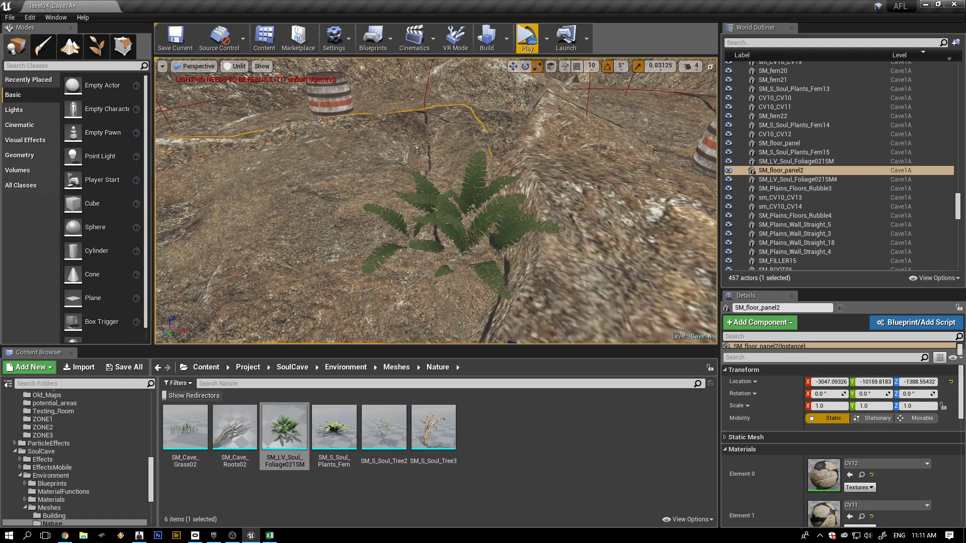
pyautogui.click(468, 246)
pyautogui.moveTo(461, 242); pyautogui.dragTo(445, 258)
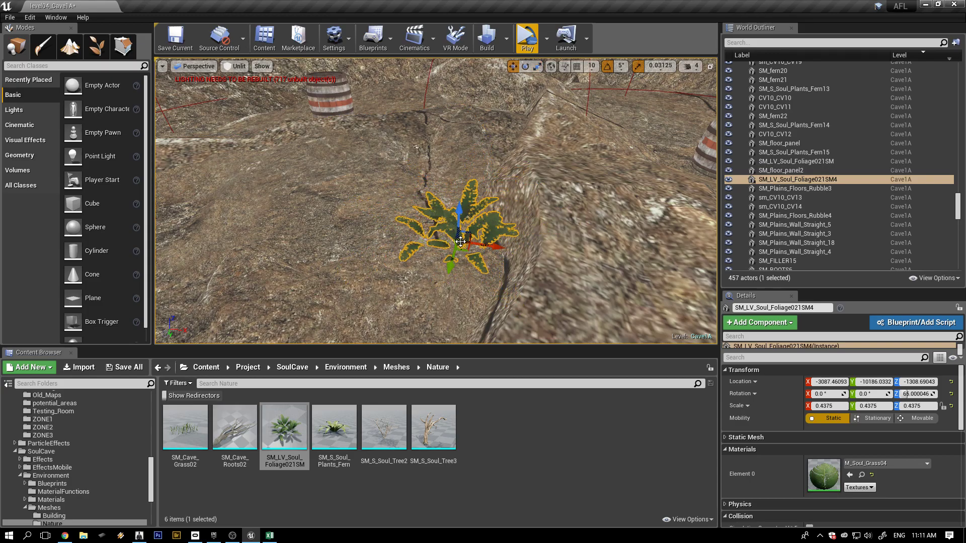
pyautogui.keyDown('alt'); pyautogui.moveTo(417, 280); pyautogui.dragTo(548, 233); pyautogui.keyUp('alt')
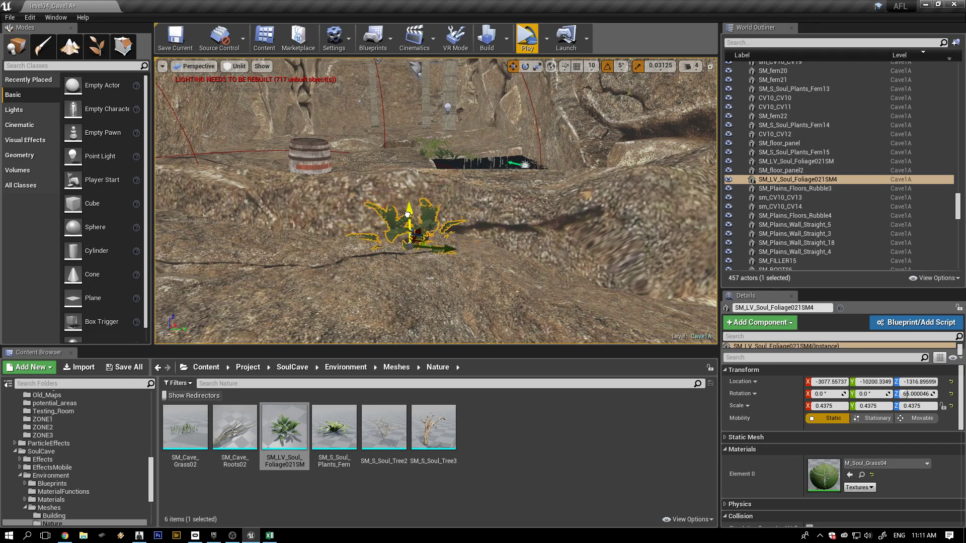
# Playtest the level in VR to check the smaller foliage, stop the session, and save the current level
pyautogui.click(524, 42)
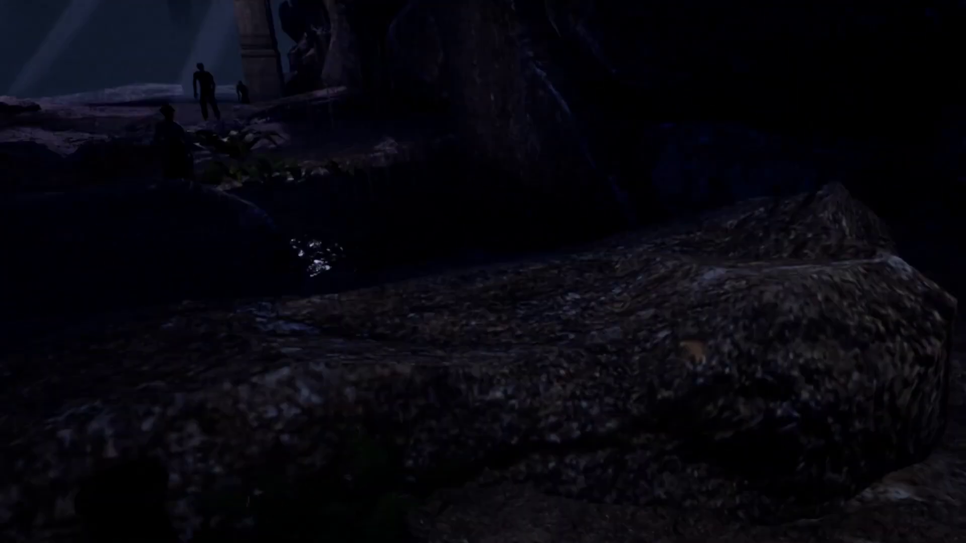
pyautogui.press('Escape')
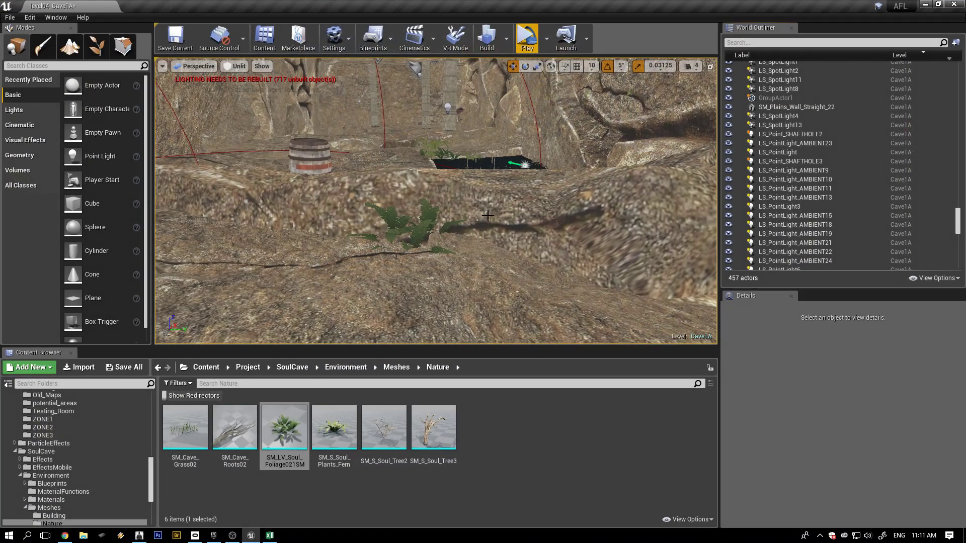
pyautogui.click(172, 41)
# Place CV12_CV12 from the imported rocks meshes on the cave floor near the foliage, at about X -3085, Y -10055, Z -1303
pyautogui.moveTo(372, 254); pyautogui.dragTo(391, 266, button='middle')
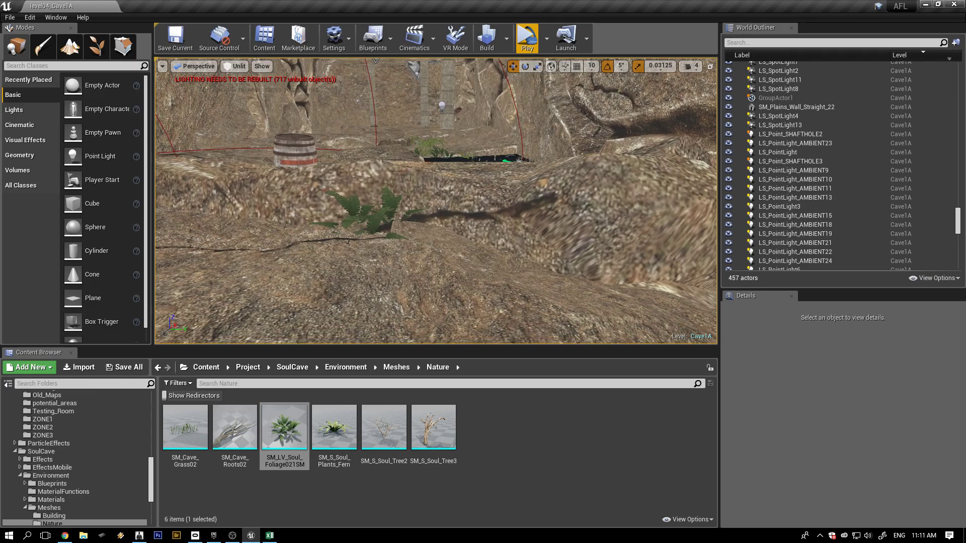
pyautogui.moveTo(391, 265); pyautogui.dragTo(397, 267)
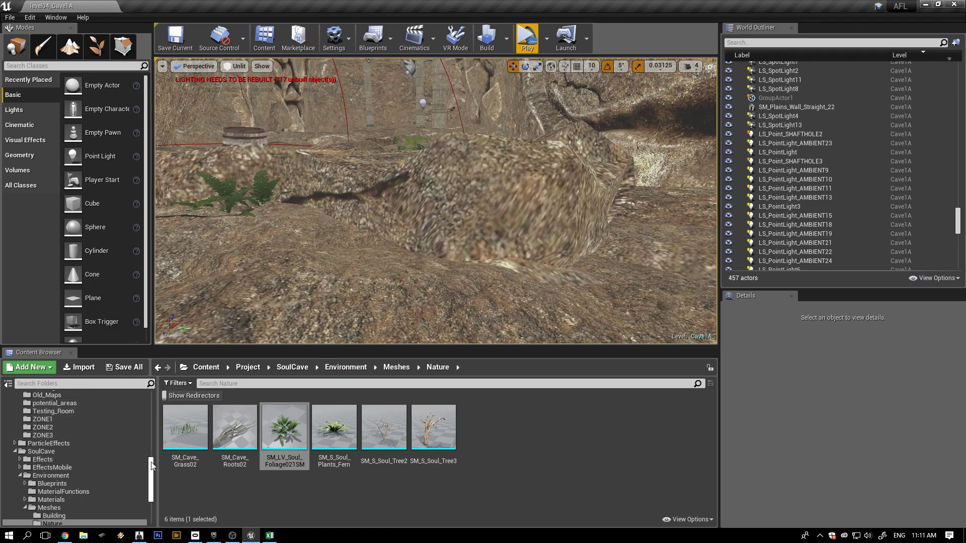
pyautogui.moveTo(152, 464); pyautogui.dragTo(139, 443)
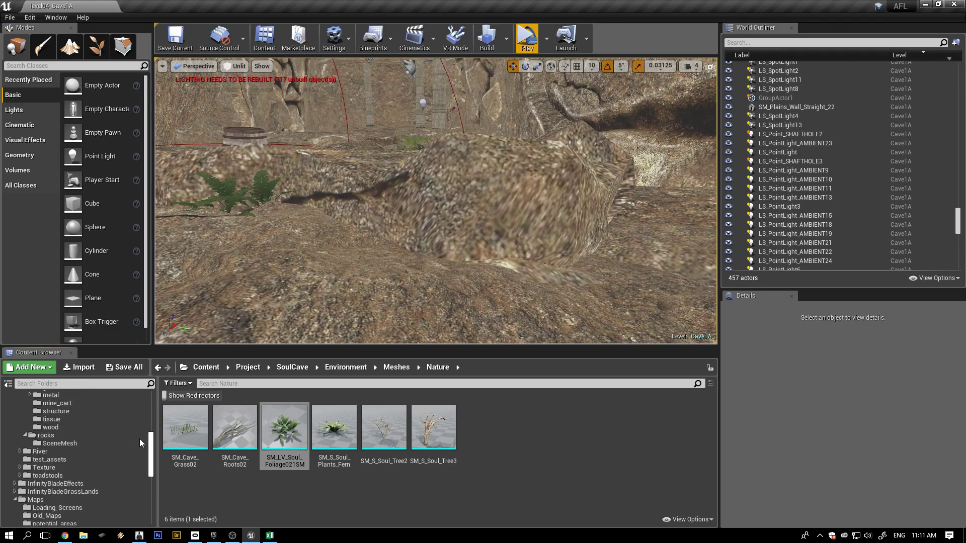
pyautogui.click(60, 435)
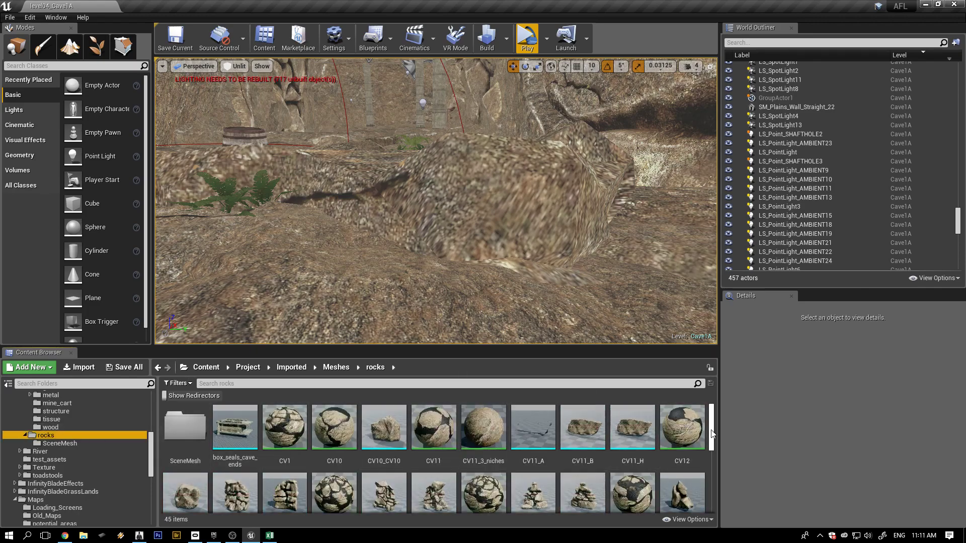
pyautogui.moveTo(712, 433); pyautogui.dragTo(710, 455)
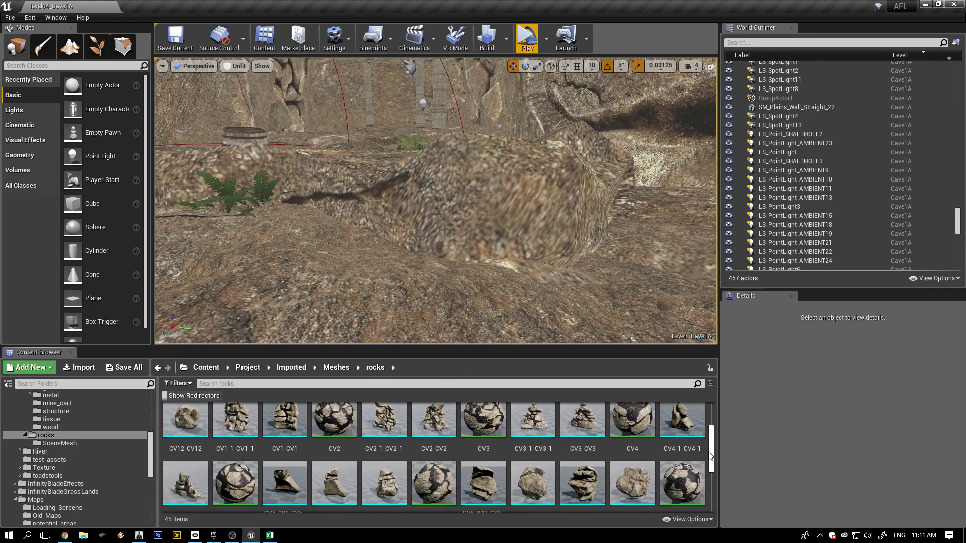
pyautogui.moveTo(635, 484); pyautogui.dragTo(481, 198)
pyautogui.press('Delete')
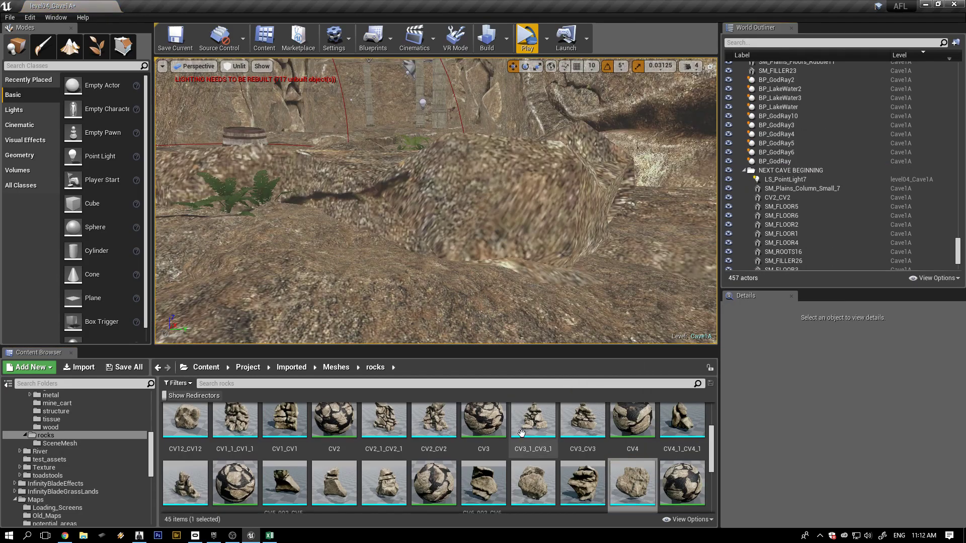
pyautogui.moveTo(204, 424); pyautogui.dragTo(452, 209)
pyautogui.moveTo(452, 209); pyautogui.dragTo(436, 245, button='right')
pyautogui.keyDown('alt'); pyautogui.moveTo(436, 245); pyautogui.dragTo(327, 232); pyautogui.keyUp('alt')
pyautogui.keyDown('alt'); pyautogui.moveTo(388, 211); pyautogui.dragTo(367, 211); pyautogui.keyUp('alt')
# Scale the CV12_CV12 rock to 1.0, 0.90625, 0.65625 and sink it into the floor at about X -3043, Y -10016, Z -1358, turned 55° about Z
pyautogui.press('r')
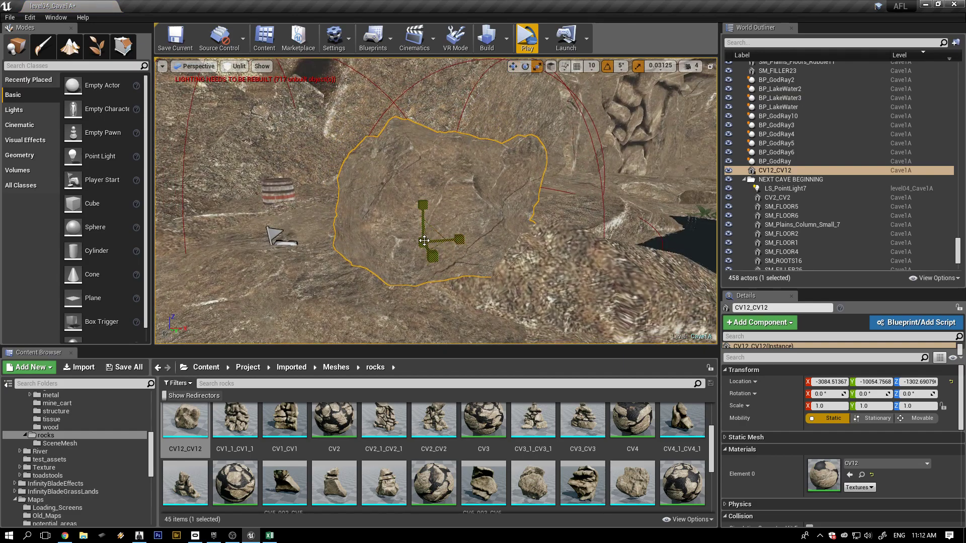
pyautogui.moveTo(432, 256); pyautogui.dragTo(464, 274)
pyautogui.moveTo(447, 306); pyautogui.dragTo(441, 309)
pyautogui.moveTo(453, 271); pyautogui.dragTo(506, 302)
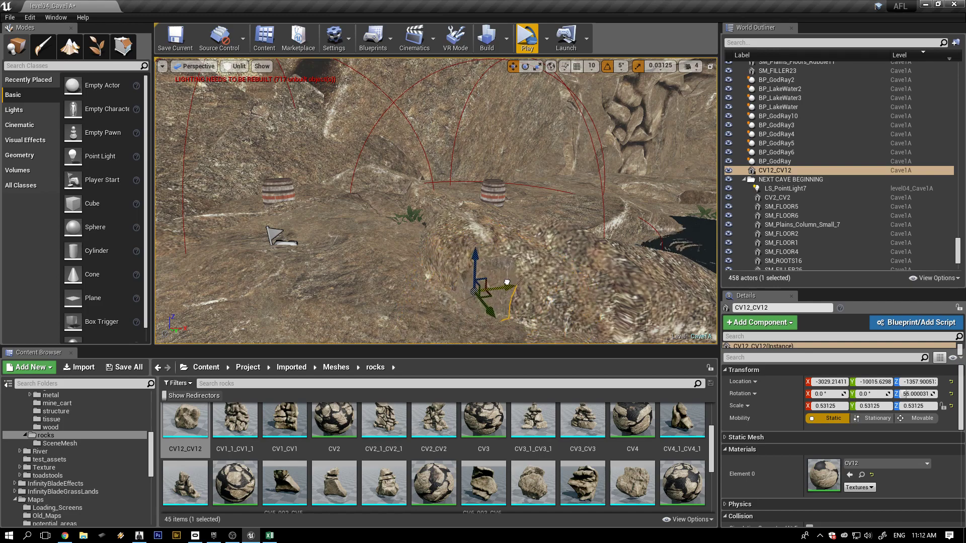
pyautogui.moveTo(465, 288); pyautogui.dragTo(468, 267)
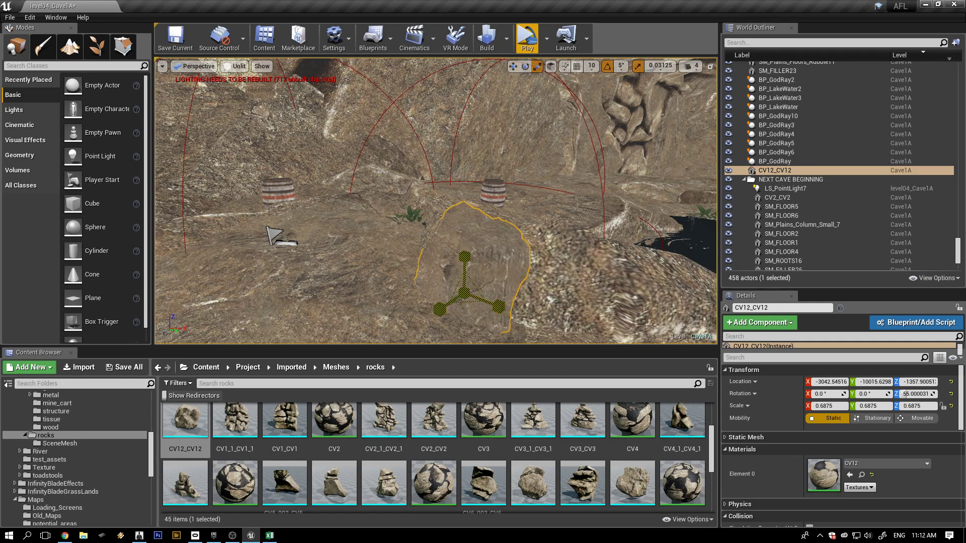
pyautogui.moveTo(442, 311); pyautogui.dragTo(427, 320)
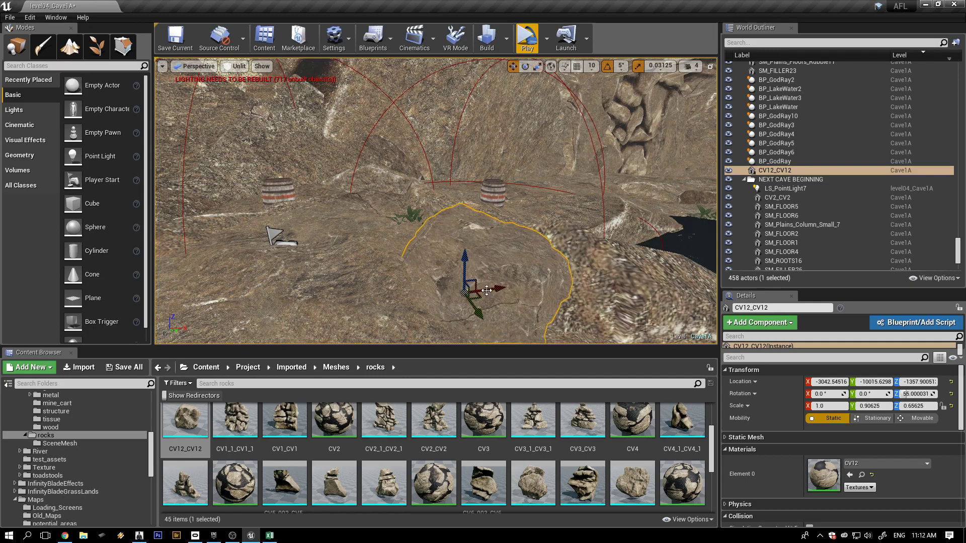
# Shift the rock to about X -3031, Y -10070, Z -1359 and tilt it to about -3.5° in X and 9.4° in Y
pyautogui.moveTo(467, 263); pyautogui.dragTo(466, 258)
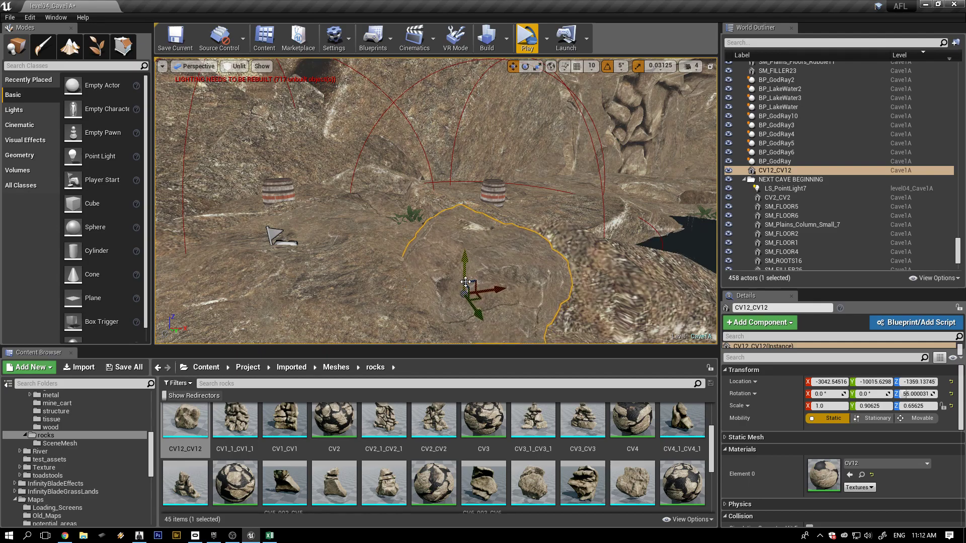
pyautogui.moveTo(496, 289); pyautogui.dragTo(504, 290)
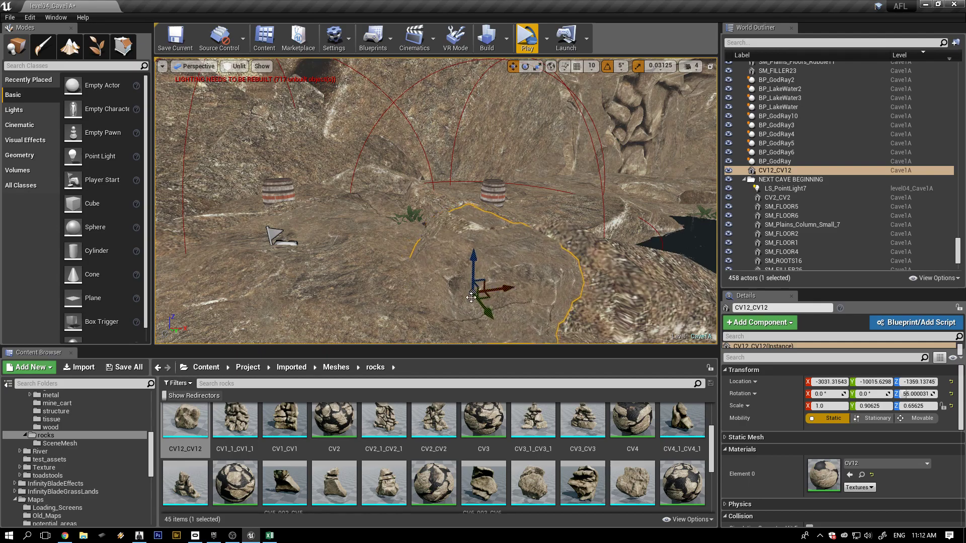
pyautogui.keyDown('alt'); pyautogui.moveTo(406, 292); pyautogui.dragTo(554, 282); pyautogui.keyUp('alt')
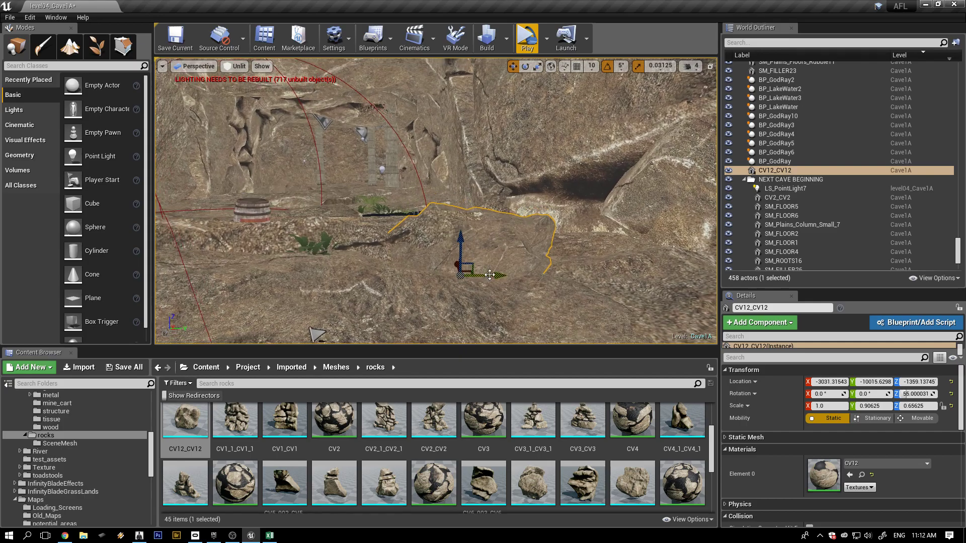
pyautogui.moveTo(496, 274); pyautogui.dragTo(458, 273)
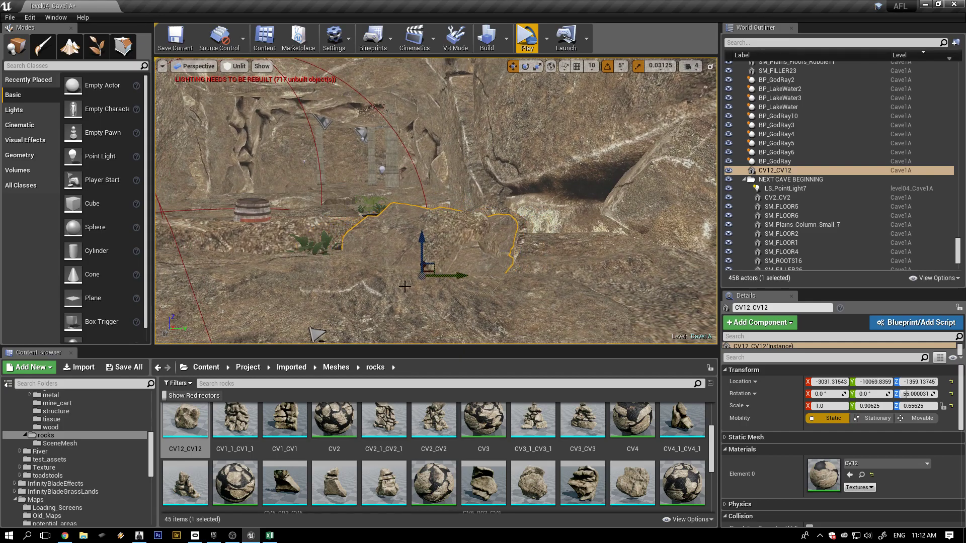
pyautogui.moveTo(405, 286)
pyautogui.keyDown('alt'); pyautogui.mouseDown()
pyautogui.moveTo(381, 280)
pyautogui.moveTo(417, 295)
pyautogui.mouseUp(); pyautogui.keyUp('alt')
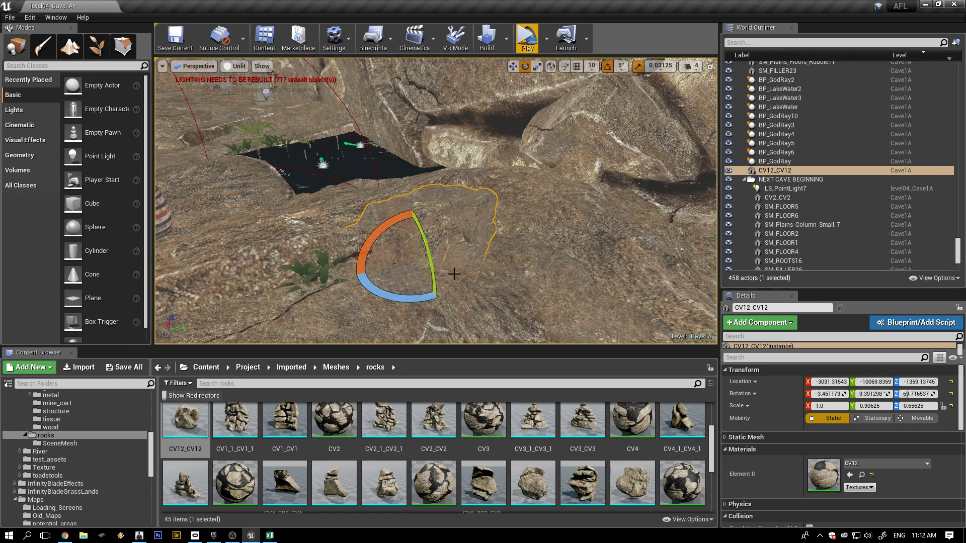
pyautogui.moveTo(481, 266); pyautogui.dragTo(428, 297, button='middle')
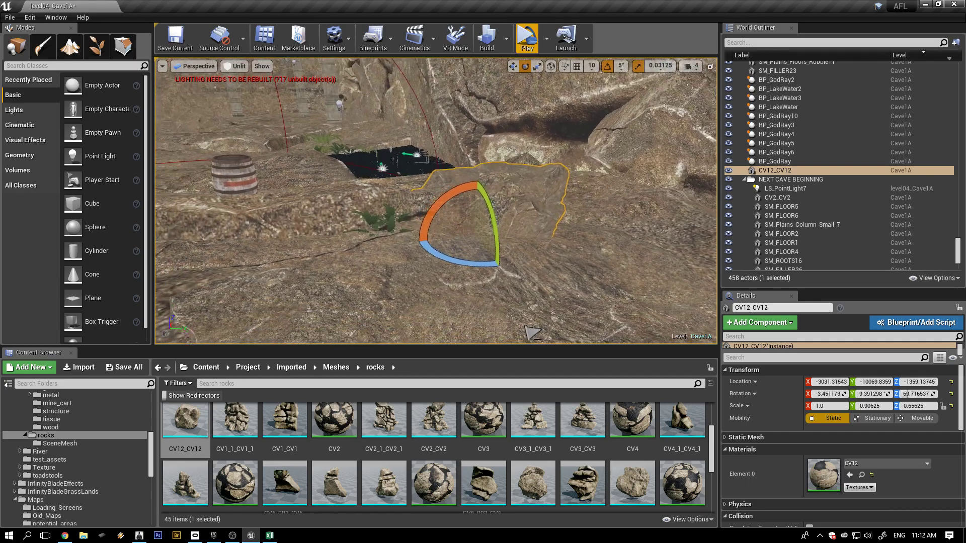
pyautogui.keyDown('alt'); pyautogui.moveTo(459, 283); pyautogui.dragTo(447, 283); pyautogui.keyUp('alt')
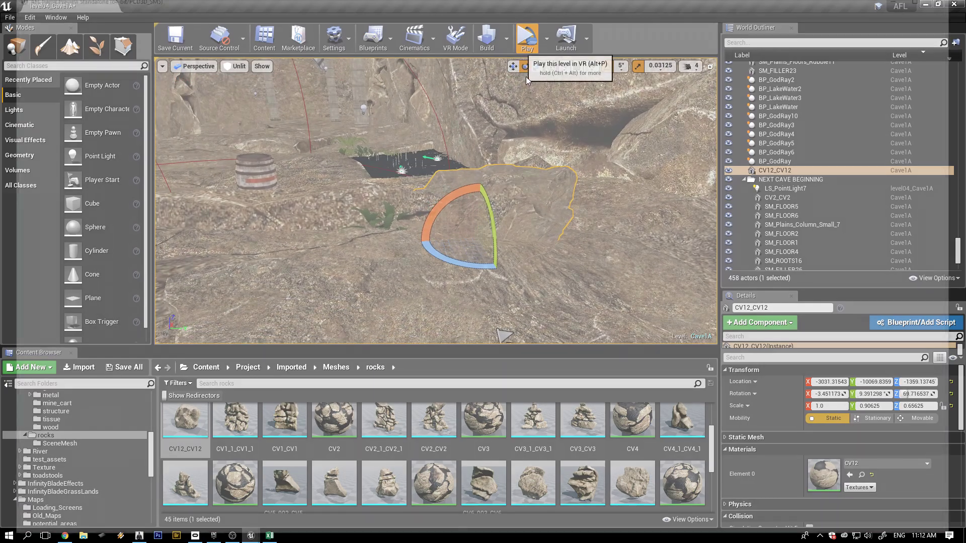
# Playtest the level in VR to check the new rock, stop the session, and save all modified levels
pyautogui.click(526, 41)
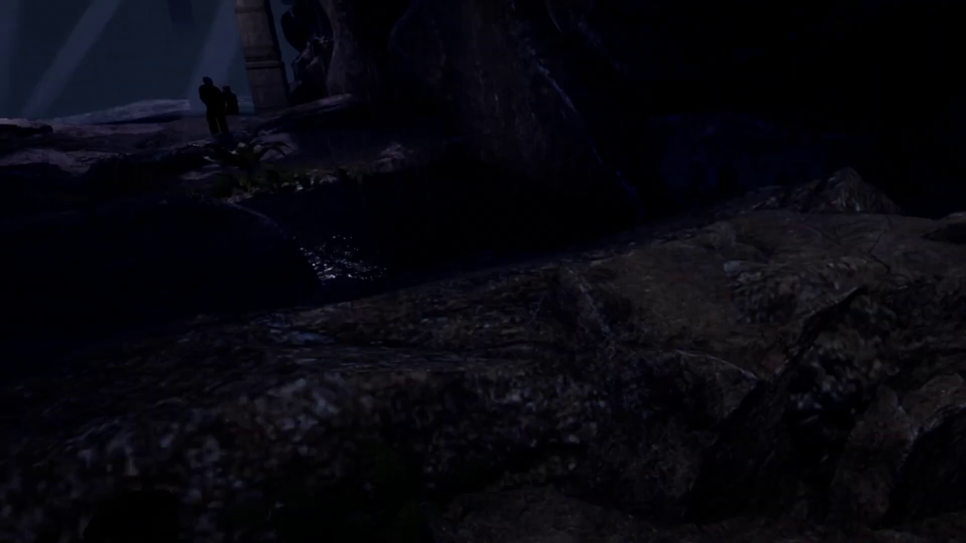
pyautogui.press('Escape')
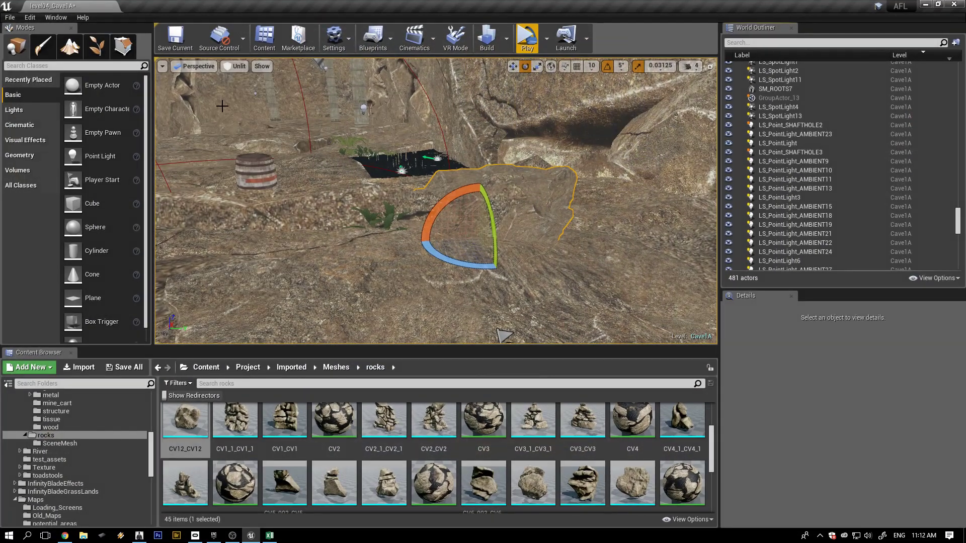
pyautogui.click(122, 367)
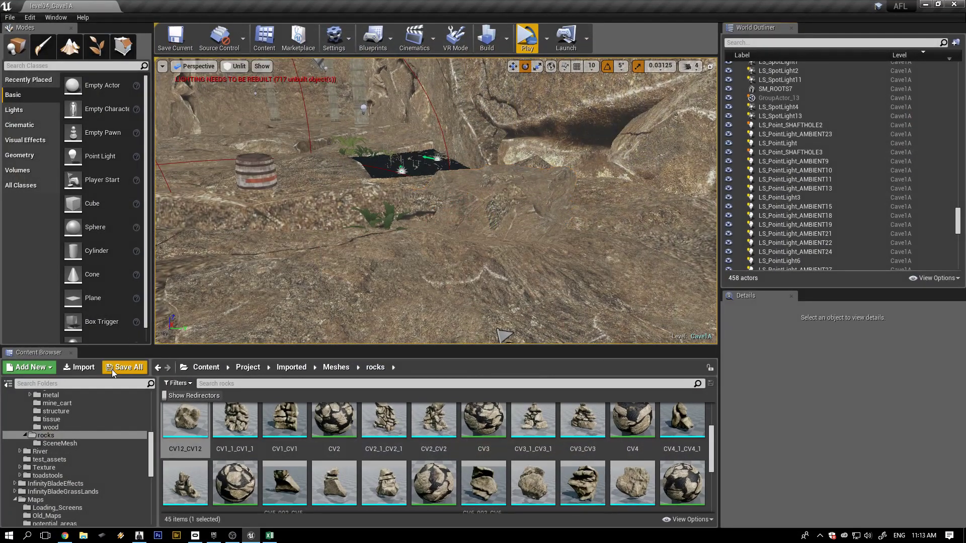
pyautogui.click(118, 369)
pyautogui.click(572, 361)
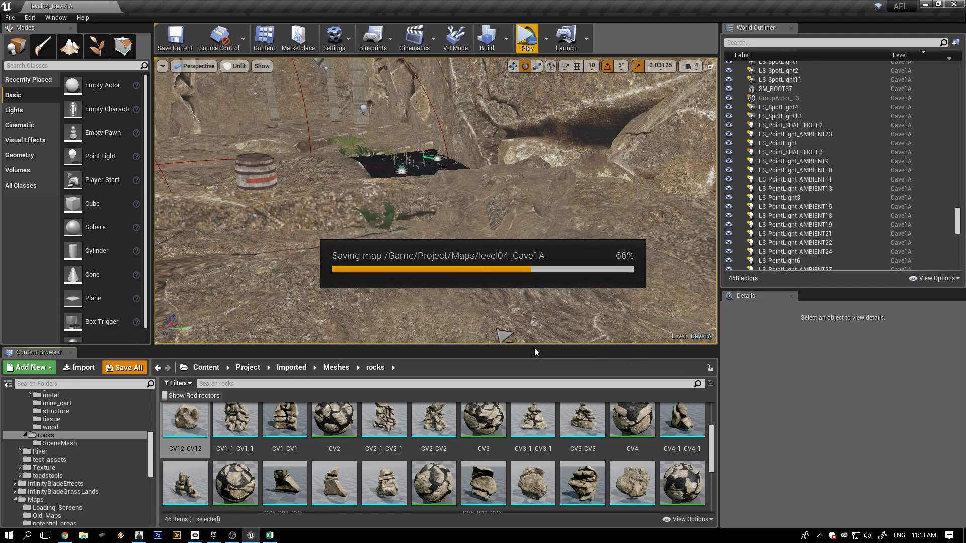
# Duplicate the CV12_CV12 rock to about X -3031, Y -10314, Z -1322 near the barrel, rotated to about 85°, 21°, 98°
pyautogui.click(476, 201)
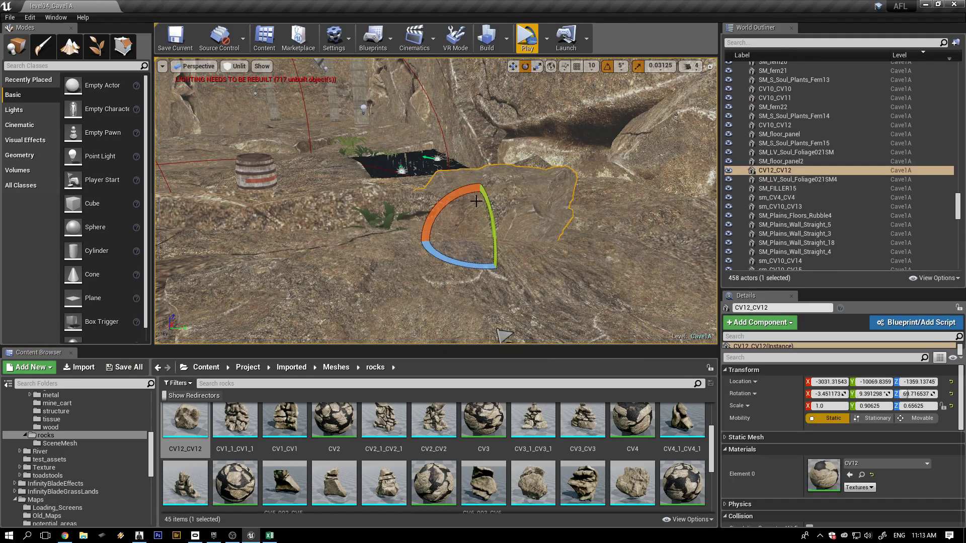
pyautogui.moveTo(568, 244); pyautogui.dragTo(467, 301, button='right')
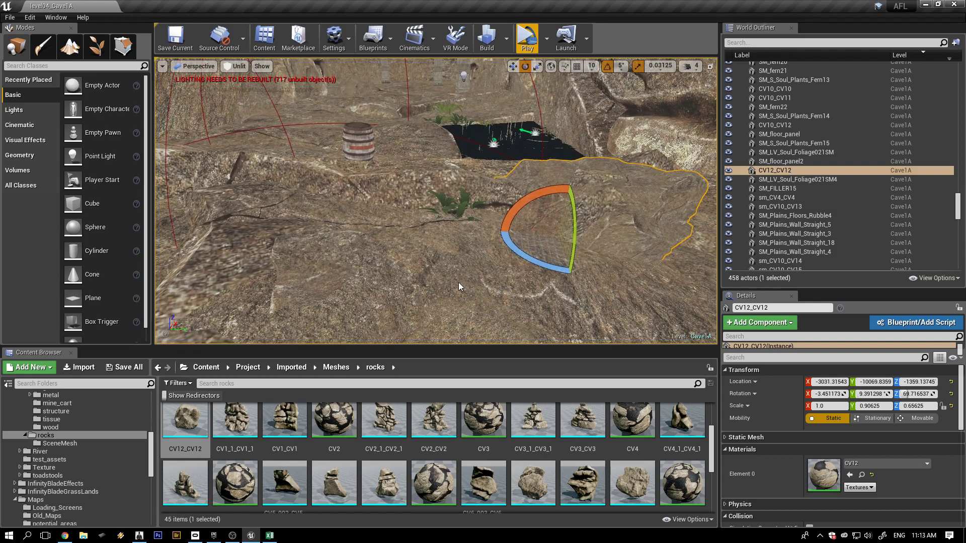
pyautogui.hotkey('ctrl', 'w')
pyautogui.press('w')
pyautogui.moveTo(594, 242); pyautogui.dragTo(459, 241)
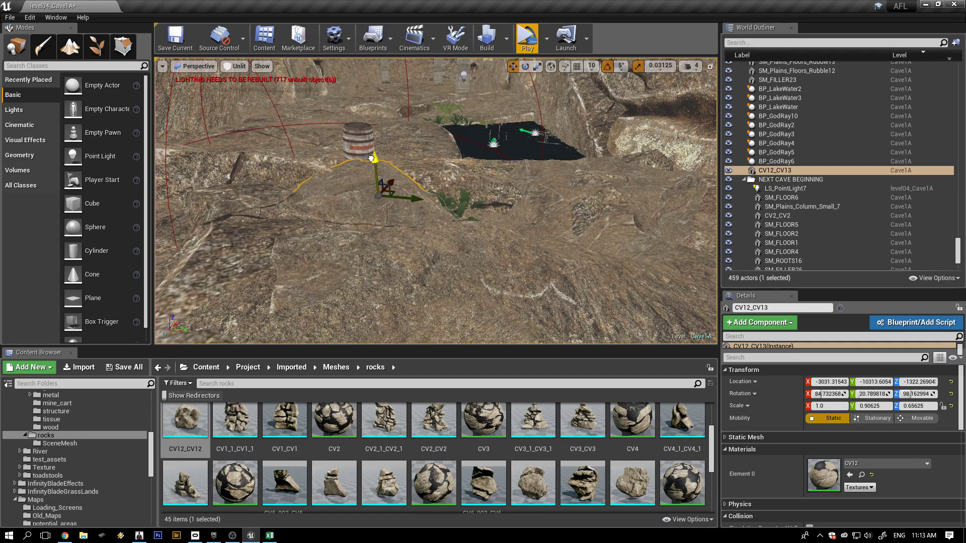
# Stretch the duplicated rock's X scale to 1.9375, reduce its Y rotation to about 16°, and move it to about X -2971, Z -1336
pyautogui.keyDown('alt'); pyautogui.moveTo(393, 176); pyautogui.dragTo(448, 153); pyautogui.keyUp('alt')
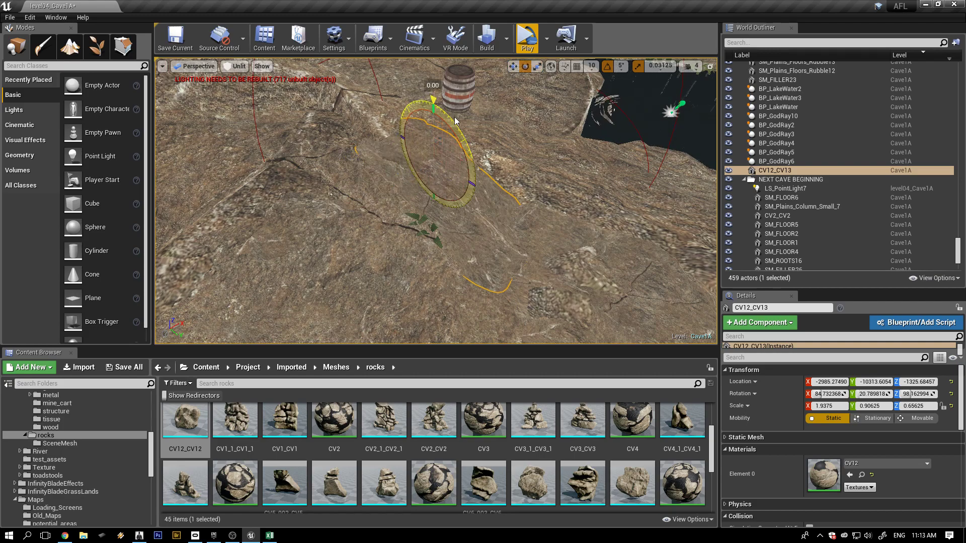
pyautogui.moveTo(455, 121); pyautogui.dragTo(467, 145)
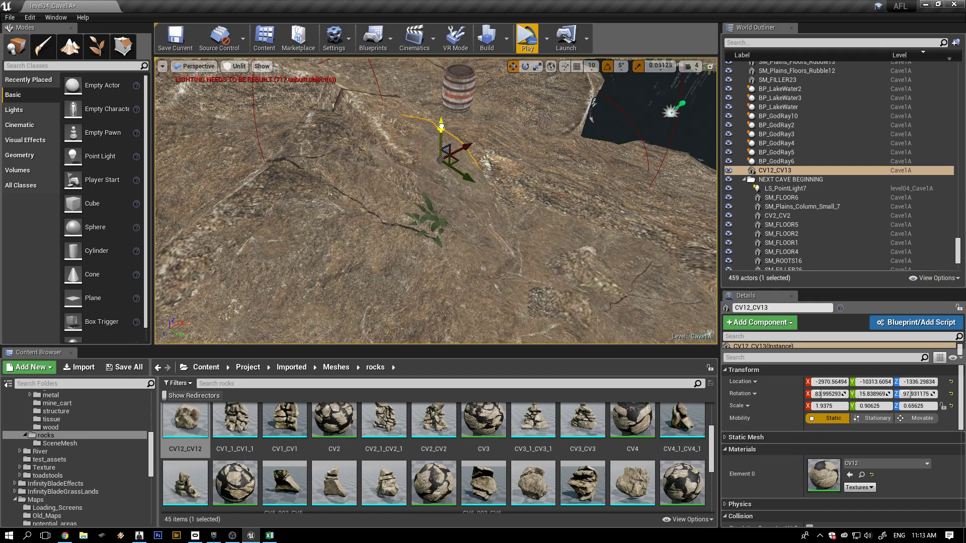
pyautogui.moveTo(419, 273)
pyautogui.mouseDown(button='right')
pyautogui.moveTo(443, 252)
pyautogui.moveTo(408, 282)
pyautogui.mouseUp(button='right')
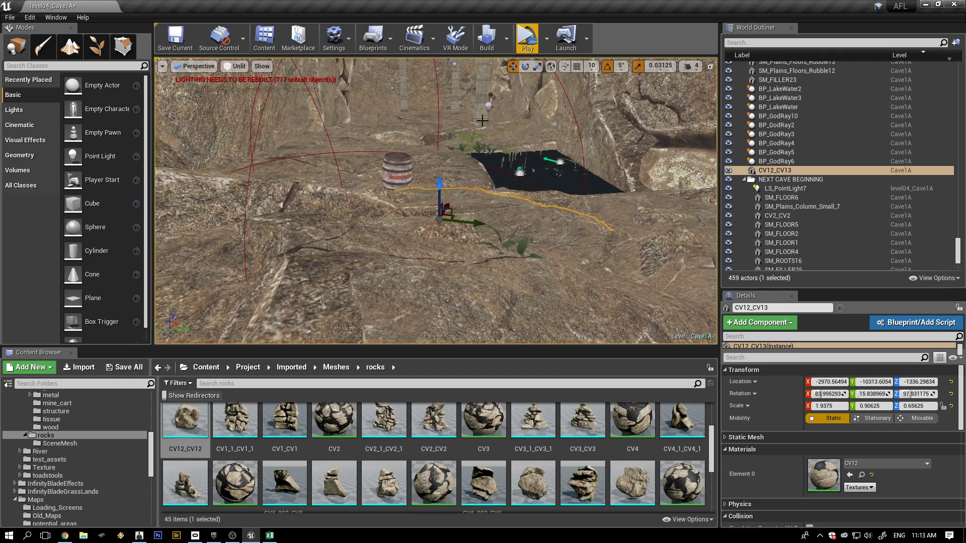
# Playtest the level in VR with the duplicated rock in place and save the current level
pyautogui.click(526, 40)
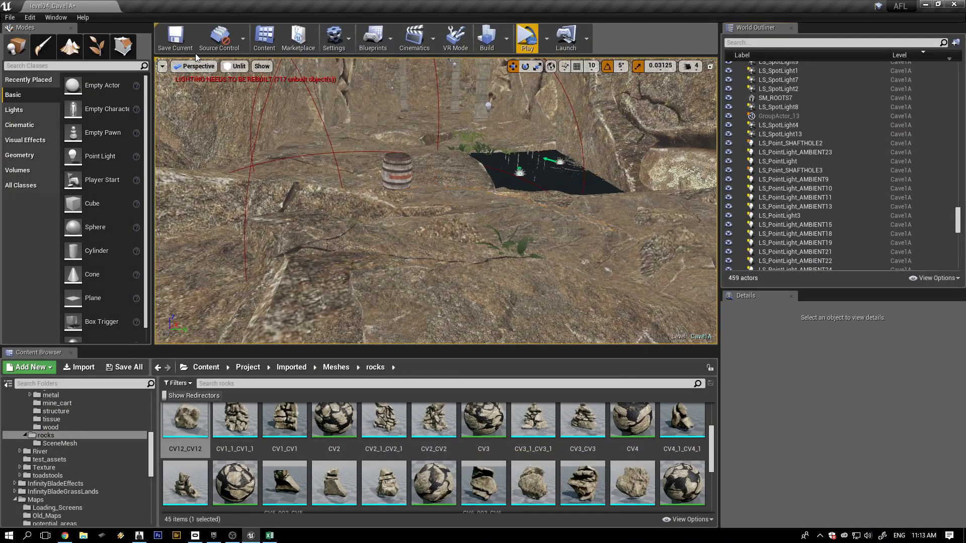
pyautogui.click(193, 51)
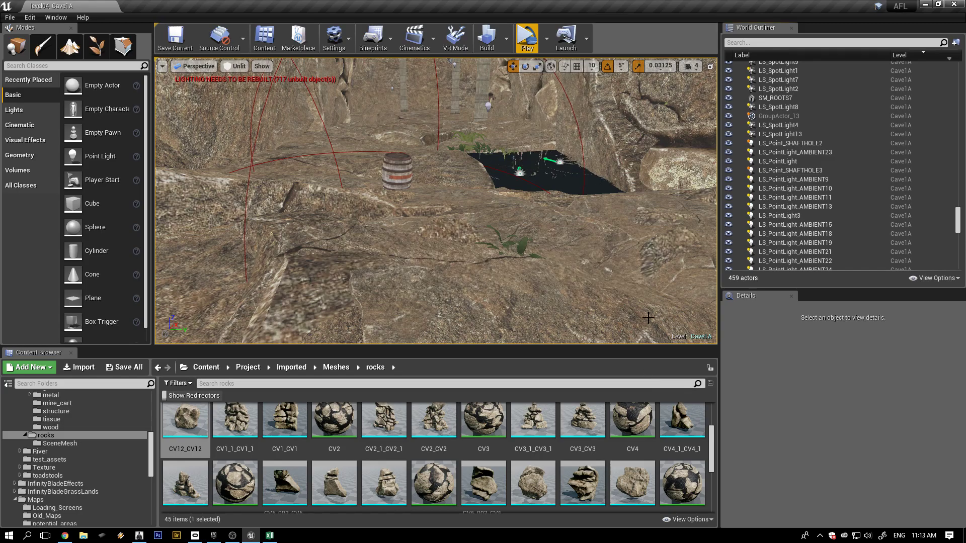
# Duplicate the CV12_CV12 rock to about Y -10470, turn the copy to about -125° in Z, and stretch its X scale to 1.90625
pyautogui.click(596, 243)
pyautogui.moveTo(593, 283); pyautogui.dragTo(626, 274, button='middle')
pyautogui.click(616, 238)
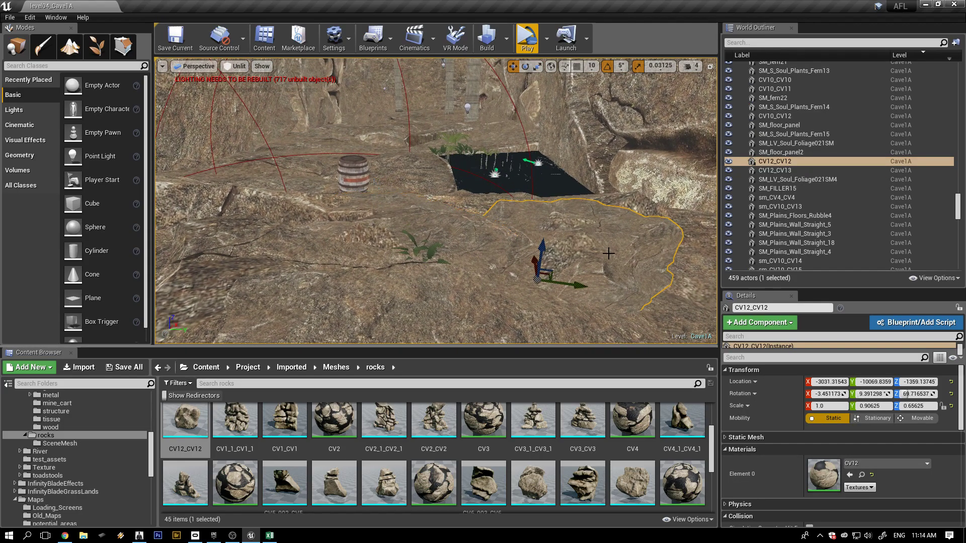
pyautogui.hotkey('ctrl', 'w')
pyautogui.moveTo(579, 280); pyautogui.dragTo(242, 291)
pyautogui.press('f')
pyautogui.scroll(1, 313, 291)
pyautogui.keyDown('alt'); pyautogui.moveTo(352, 282); pyautogui.dragTo(549, 287); pyautogui.keyUp('alt')
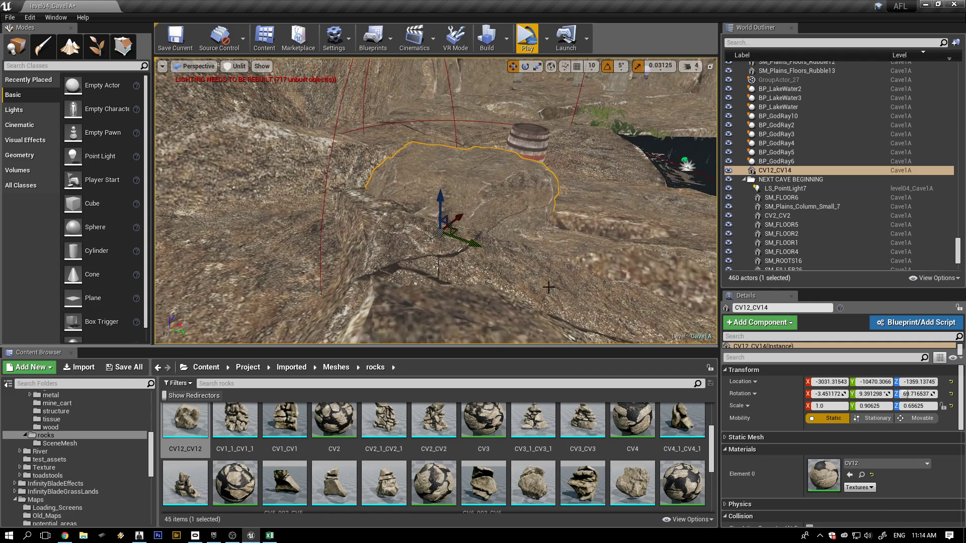
pyautogui.moveTo(426, 263)
pyautogui.mouseDown()
pyautogui.moveTo(382, 264)
pyautogui.moveTo(410, 266)
pyautogui.mouseUp()
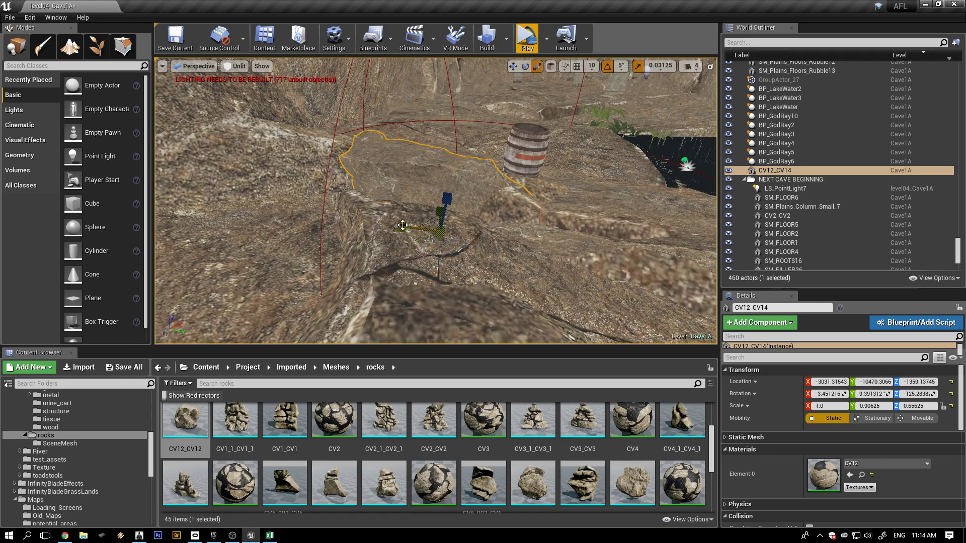
pyautogui.moveTo(402, 225)
pyautogui.mouseDown()
pyautogui.moveTo(382, 225)
pyautogui.moveTo(402, 225)
pyautogui.mouseUp()
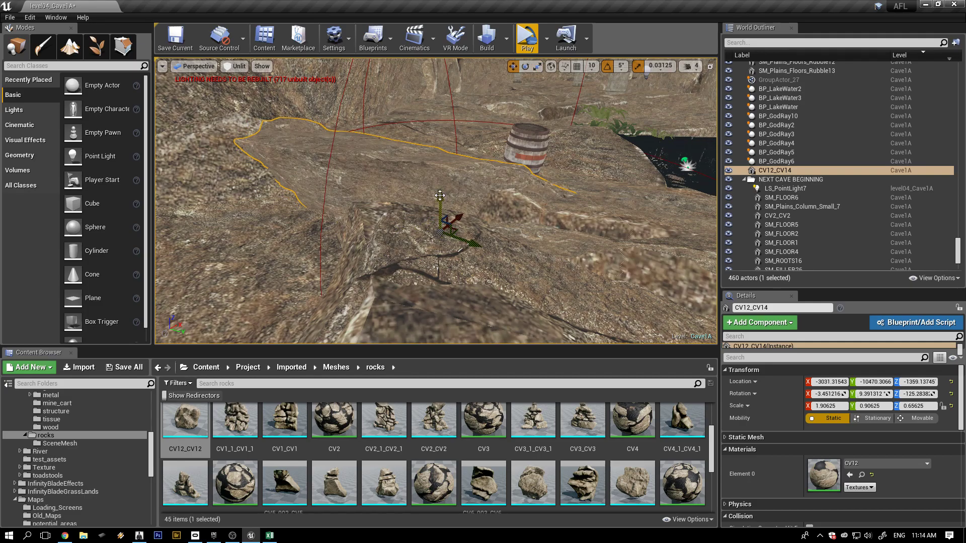
# Rotate the stretched rock copy to about 89°, 5°, -90° and move it to about X -3045, Y -10520, Z -1322
pyautogui.moveTo(440, 196); pyautogui.dragTo(466, 219)
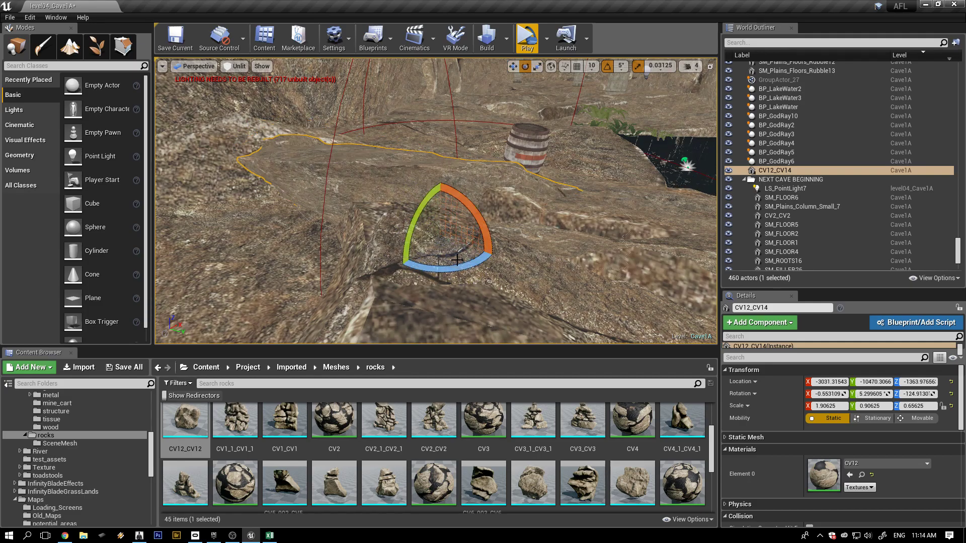
pyautogui.moveTo(457, 260); pyautogui.dragTo(420, 258, button='right')
pyautogui.moveTo(518, 271); pyautogui.dragTo(490, 254)
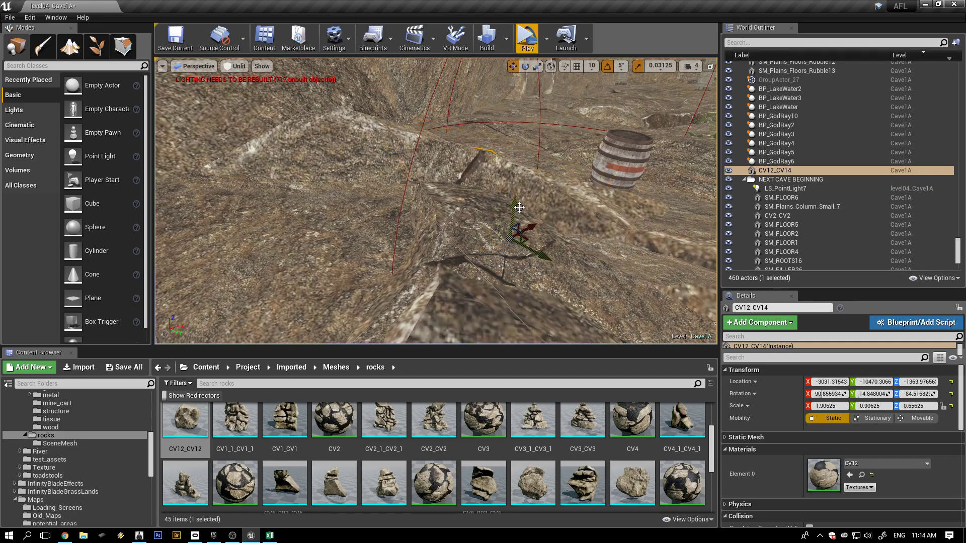
pyautogui.moveTo(519, 208); pyautogui.dragTo(509, 183)
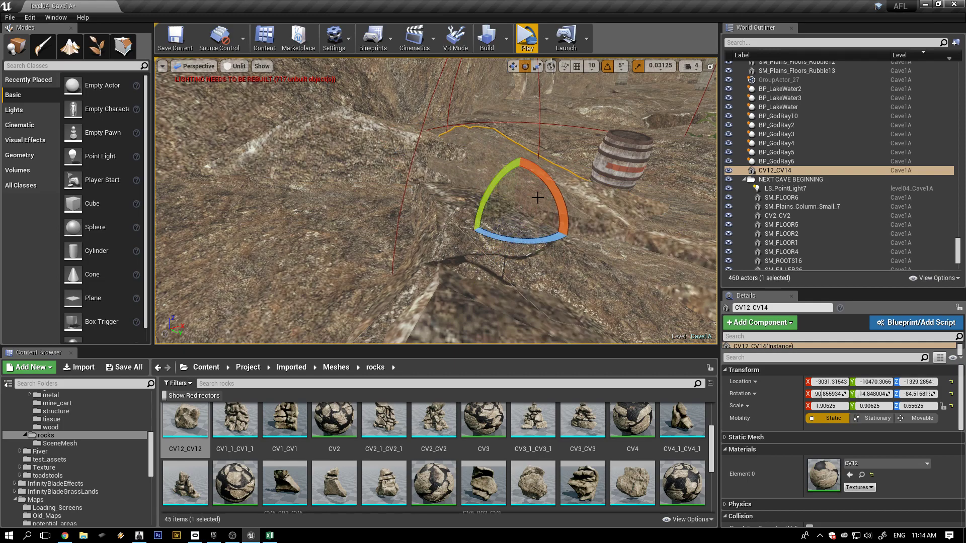
pyautogui.moveTo(561, 202); pyautogui.dragTo(490, 228)
pyautogui.press('w')
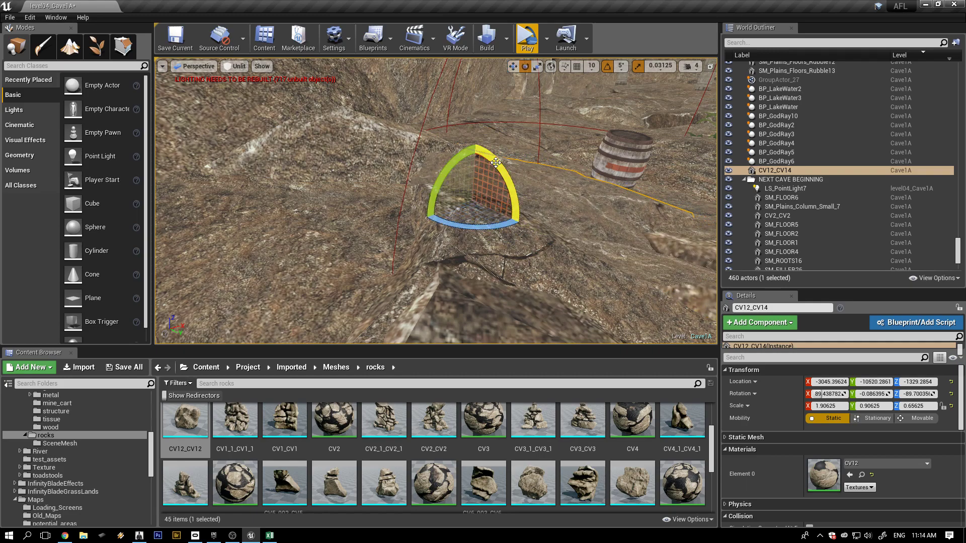
pyautogui.moveTo(496, 162); pyautogui.dragTo(474, 157)
pyautogui.press('w')
pyautogui.scroll(-2, 502, 236)
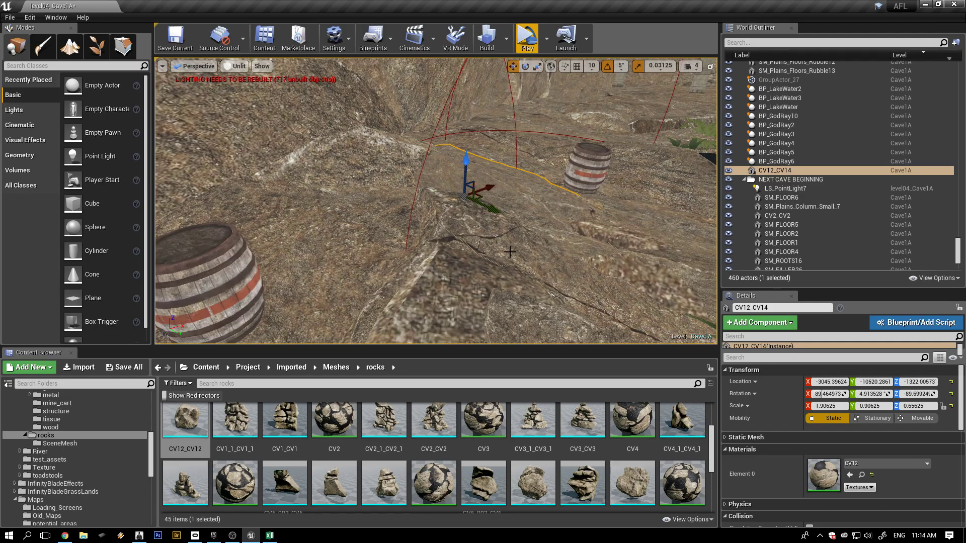
# Place a CV10_CV10 rock at 0.375 scale, rotated flat into the floor near X -3086, Y -10287, Z -1301, and playtest in VR
pyautogui.moveTo(510, 252); pyautogui.dragTo(467, 271, button='right')
pyautogui.click(550, 217)
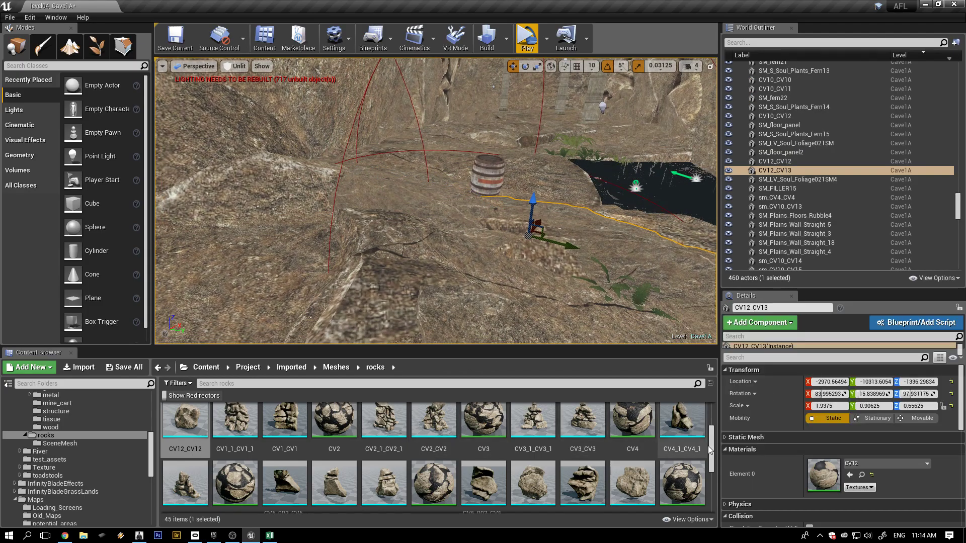
pyautogui.scroll(2, 711, 425)
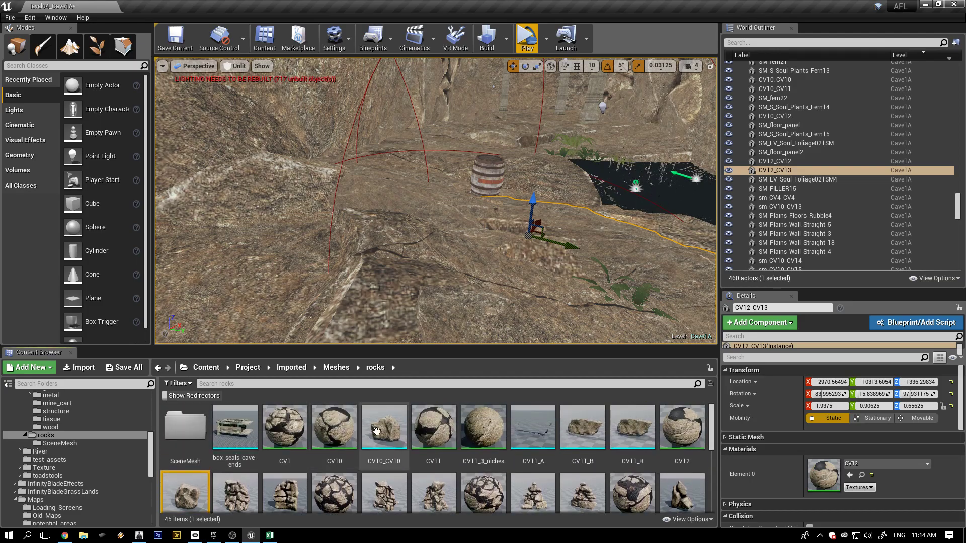
pyautogui.moveTo(377, 431); pyautogui.dragTo(443, 282)
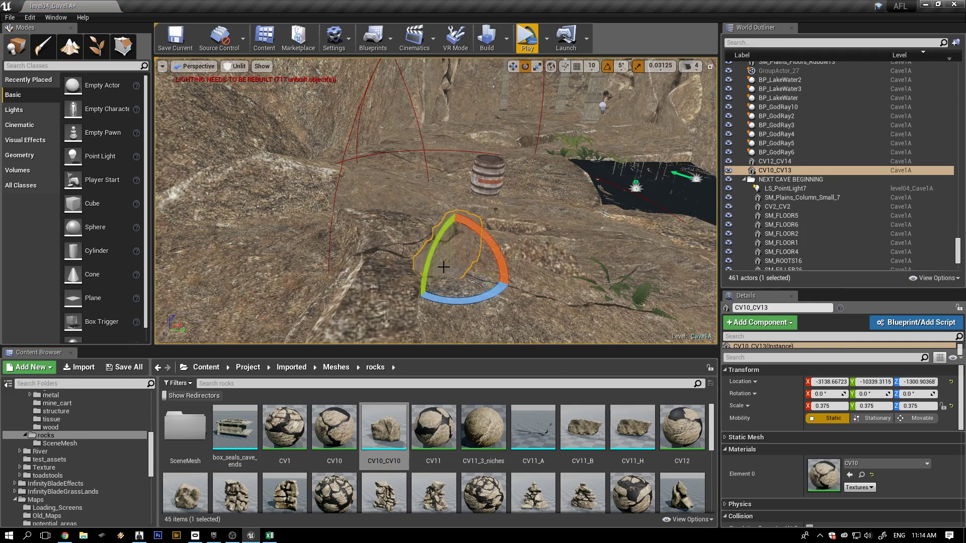
pyautogui.moveTo(487, 237); pyautogui.dragTo(480, 257)
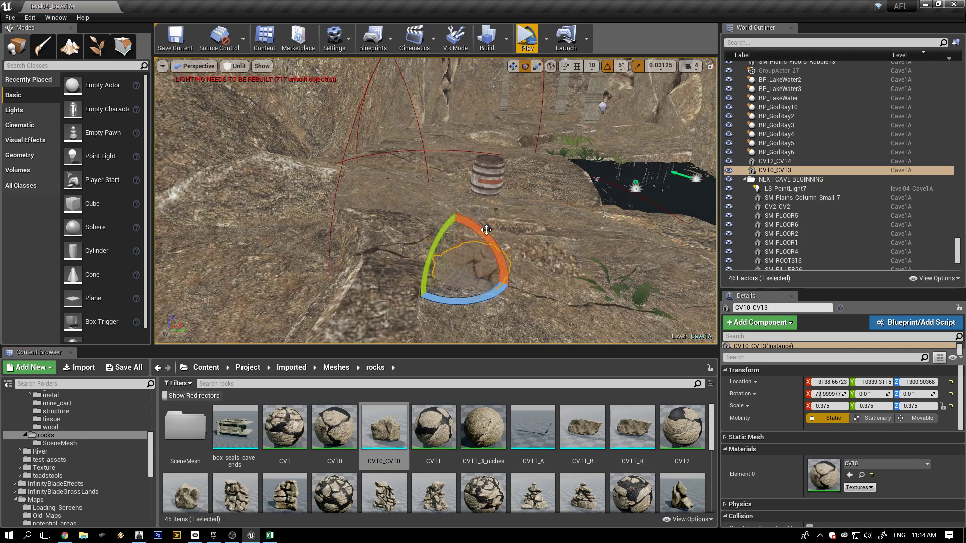
pyautogui.moveTo(495, 297); pyautogui.dragTo(540, 254)
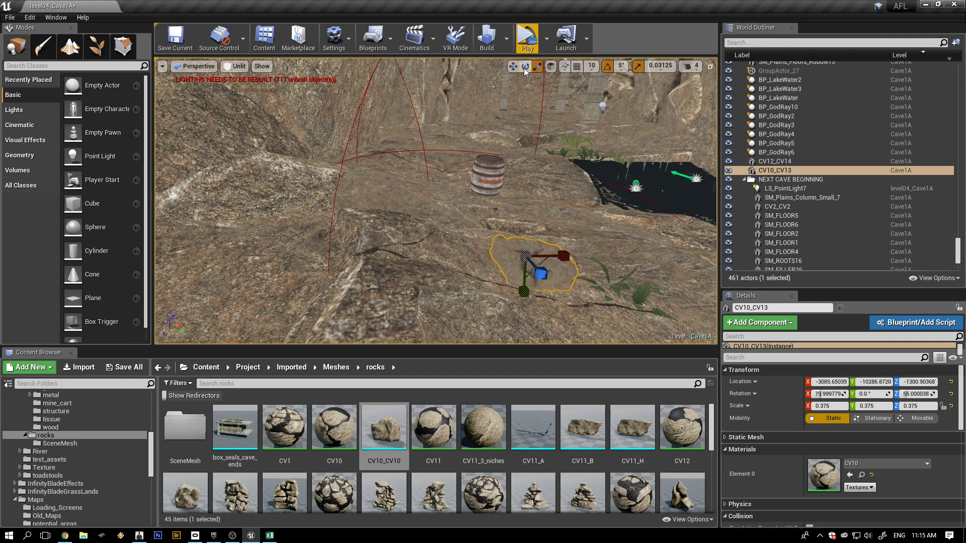
pyautogui.click(528, 50)
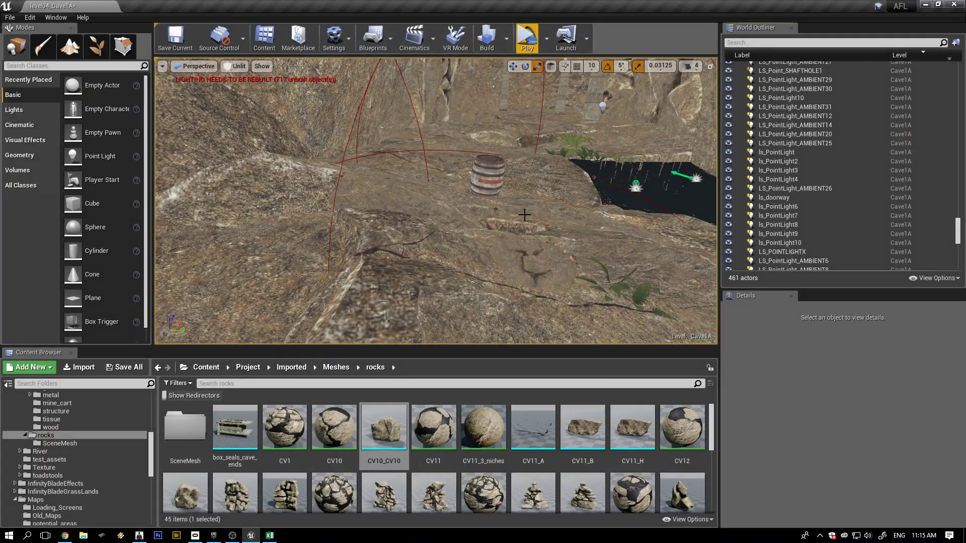
# Select Playerstart2 together with playerstart_BlockingVolume2 and move both a short distance across the cave floor
pyautogui.moveTo(433, 240)
pyautogui.mouseDown(button='middle')
pyautogui.moveTo(523, 248)
pyautogui.moveTo(535, 272)
pyautogui.moveTo(519, 282)
pyautogui.moveTo(461, 263)
pyautogui.moveTo(502, 219)
pyautogui.moveTo(558, 239)
pyautogui.moveTo(512, 273)
pyautogui.moveTo(434, 241)
pyautogui.mouseUp(button='middle')
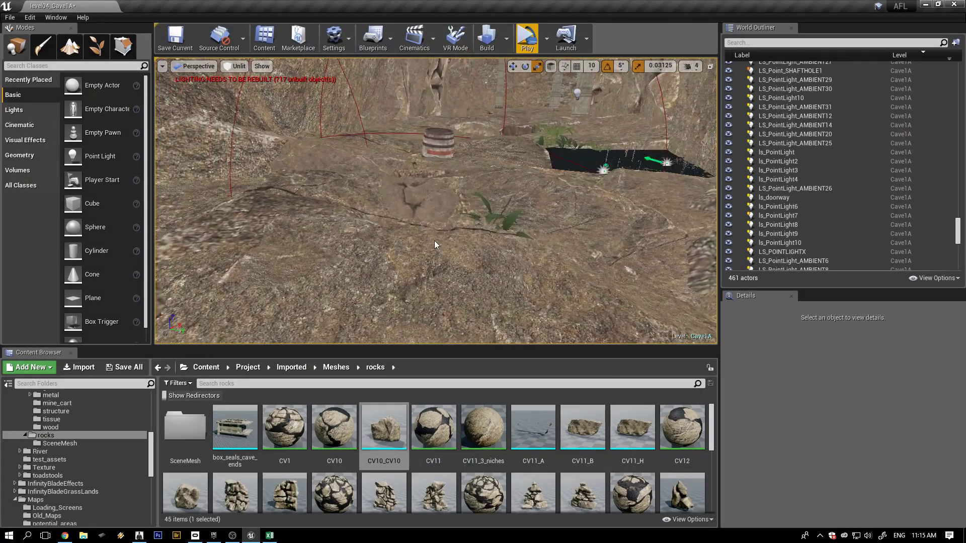
pyautogui.scroll(-2, 438, 235)
pyautogui.moveTo(444, 250); pyautogui.dragTo(466, 250, button='right')
pyautogui.click(551, 254)
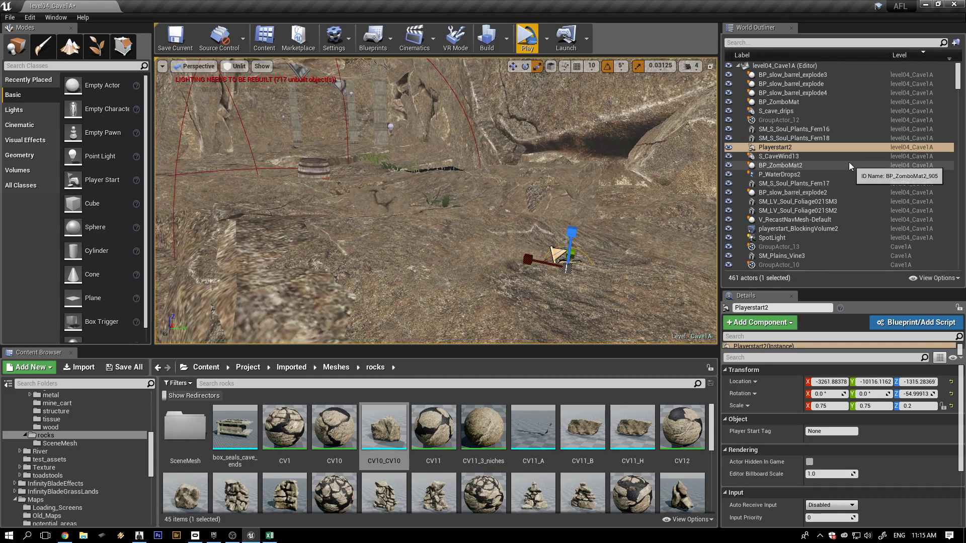
pyautogui.keyDown('ctrl'); pyautogui.click(828, 229); pyautogui.keyUp('ctrl')
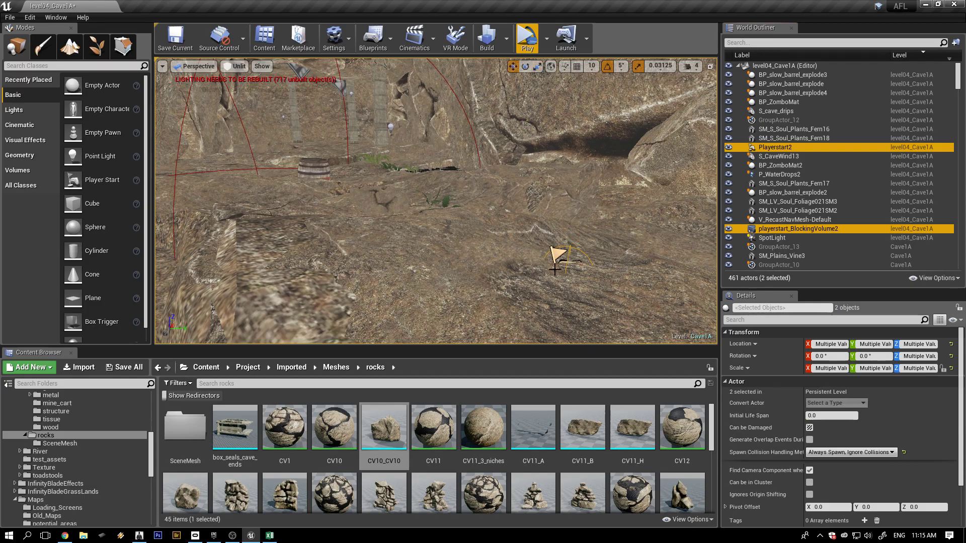
pyautogui.scroll(-2, 554, 271)
pyautogui.moveTo(532, 316); pyautogui.dragTo(528, 314)
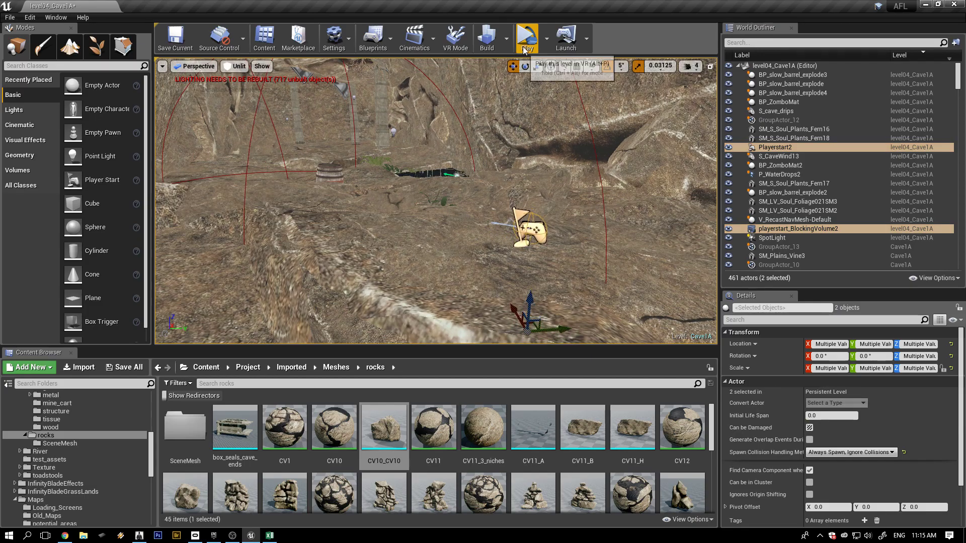
# Playtest the level in VR from the moved player start, end the session, and save the Cave1A and level04_Cave1A maps
pyautogui.click(527, 39)
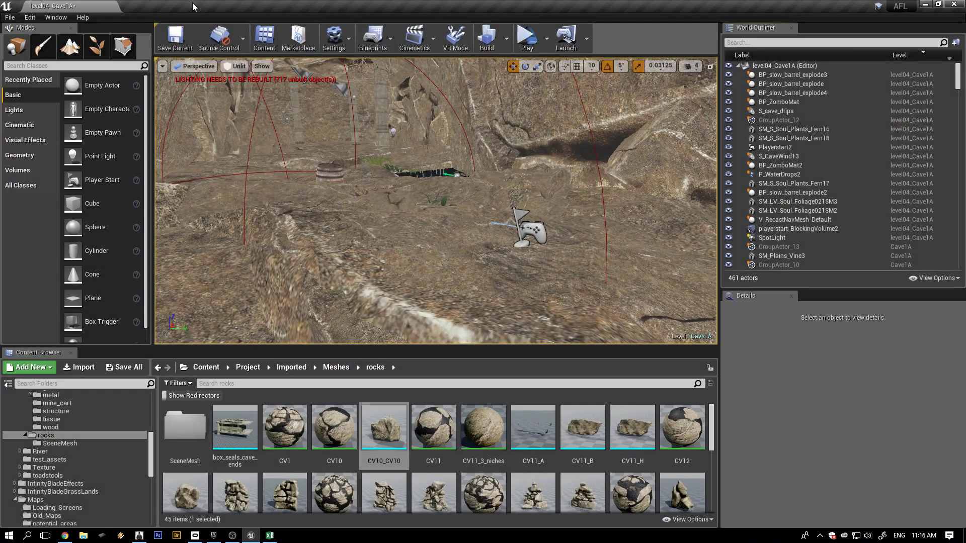
pyautogui.click(172, 43)
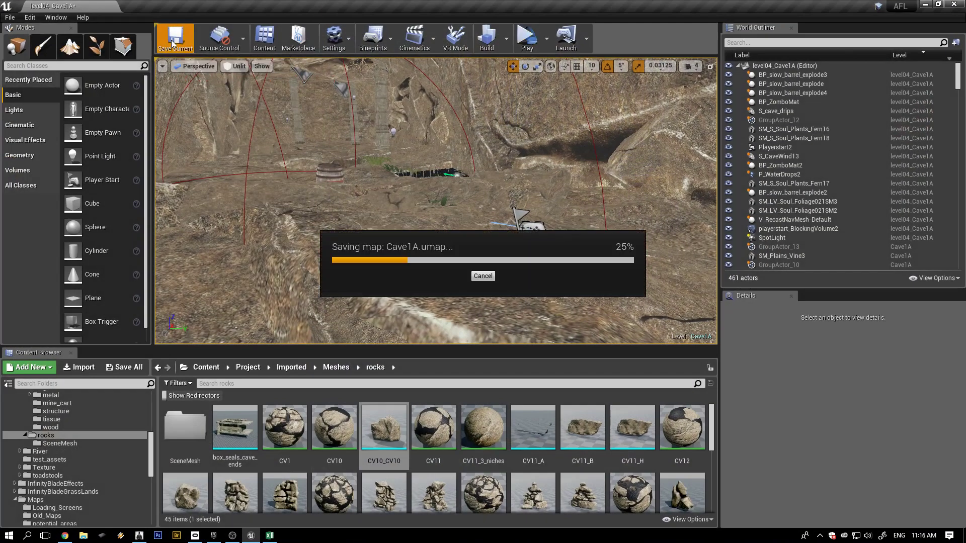
pyautogui.click(129, 368)
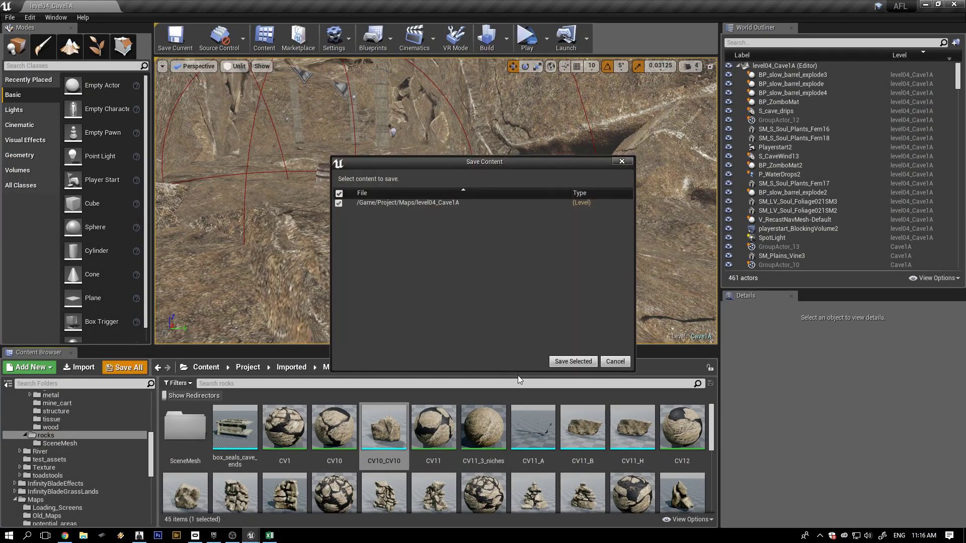
pyautogui.click(574, 361)
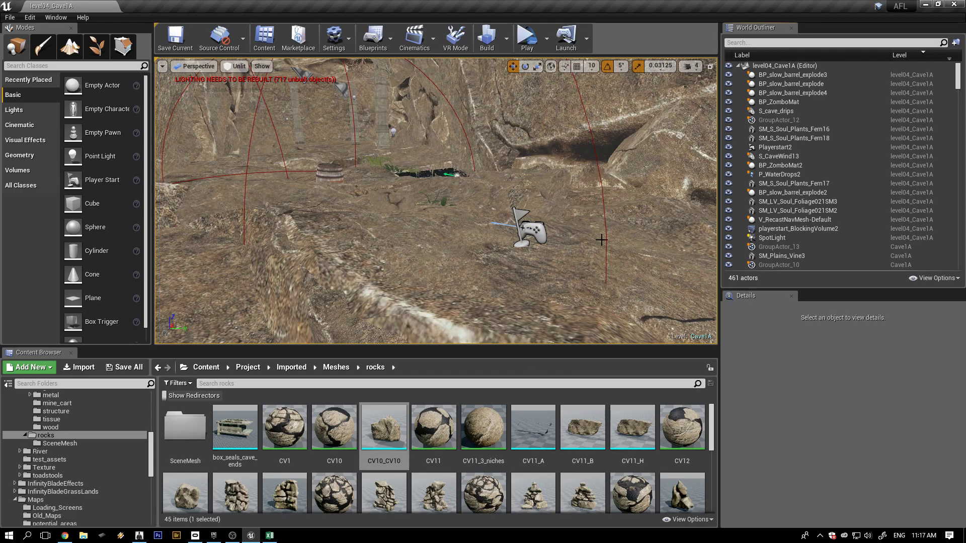
pyautogui.hotkey('alt', 'Tab')
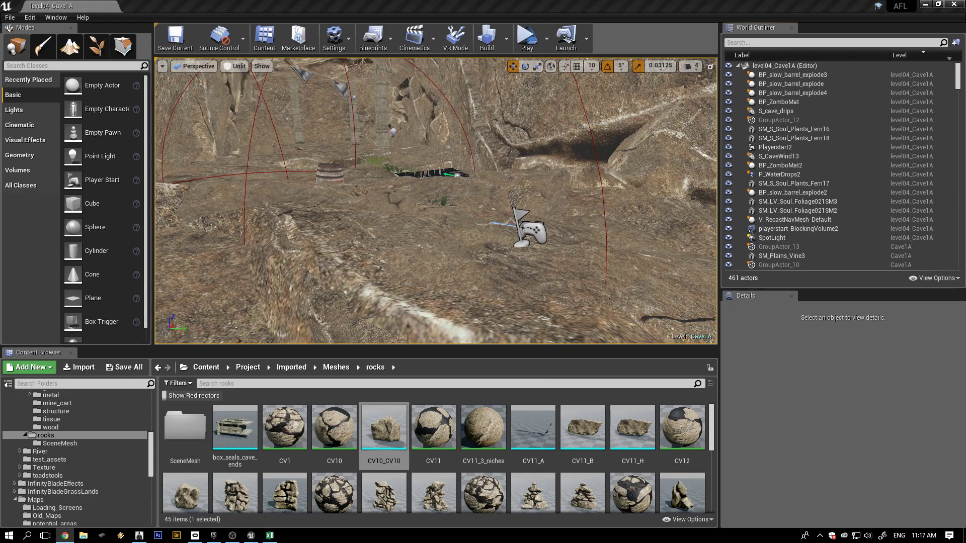